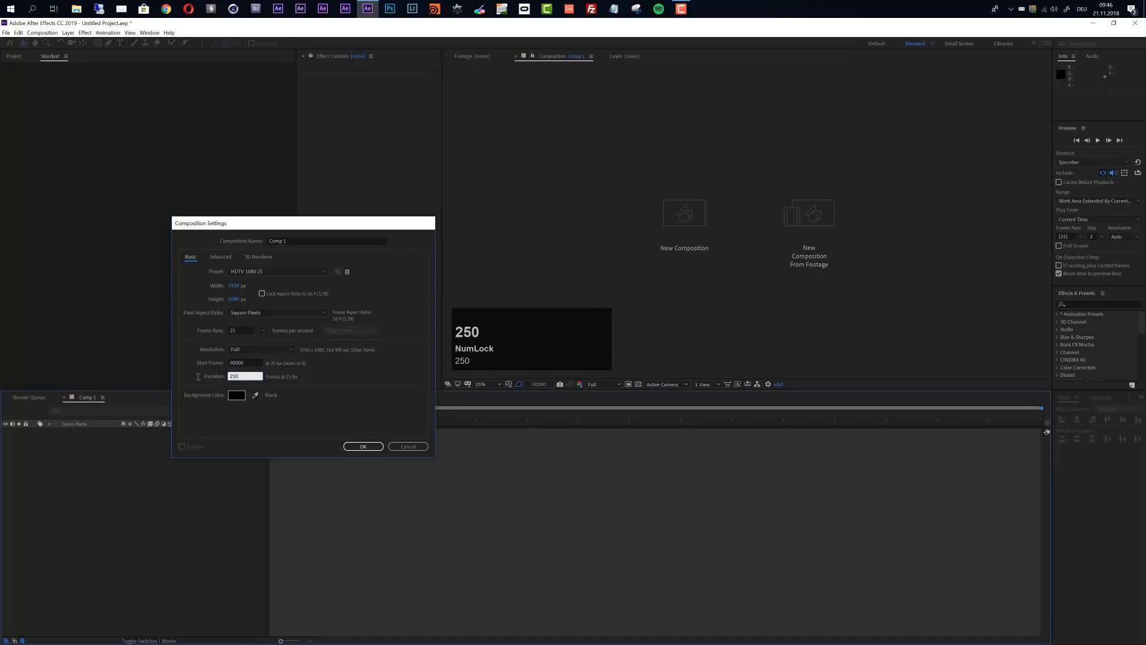
Create the HDTV 1080 25 composition with a duration of 250 frames and add a full-size solid named Stardust
scroll(703, 240, up, 2)
click(377, 489)
key(ctrl+y)
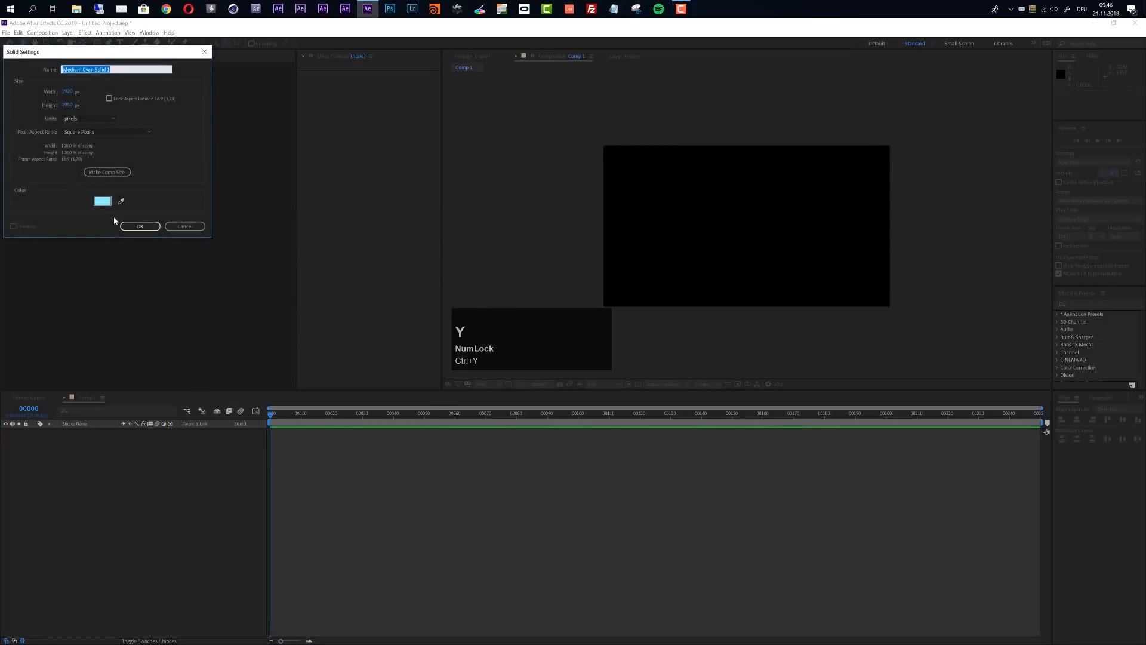
drag(116, 67, 25, 73)
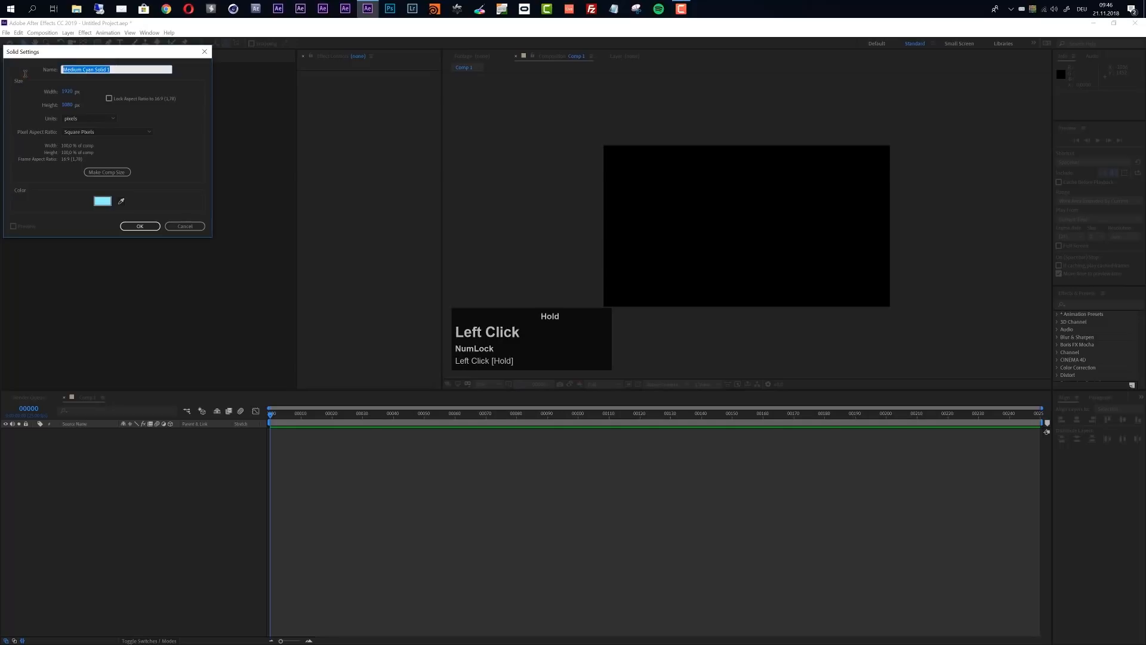
text(Stardust)
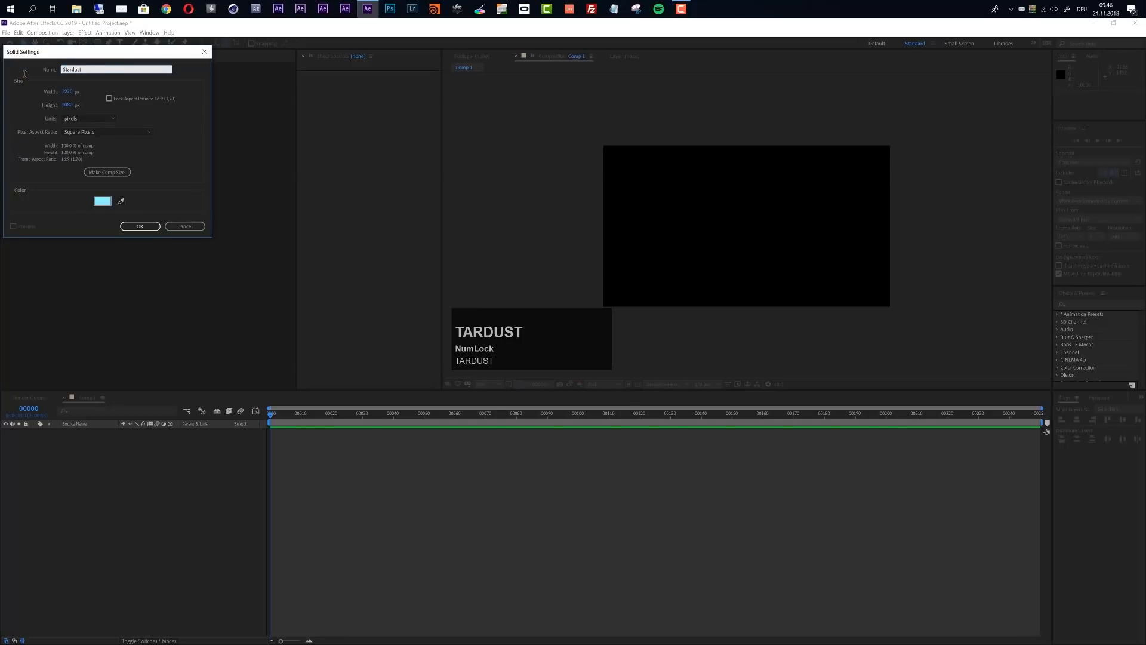
key(Return)
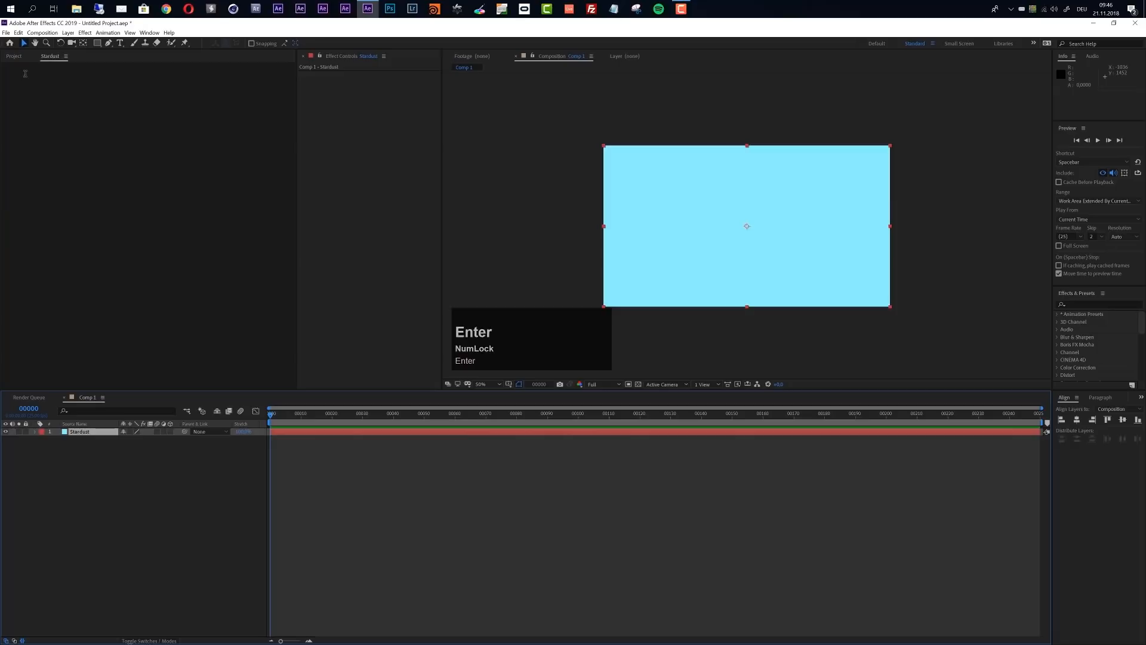
Find the Stardust effect, apply it to the Stardust solid, and move the current time to frame 38
click(1072, 305)
text(St)
key(BackSpace)
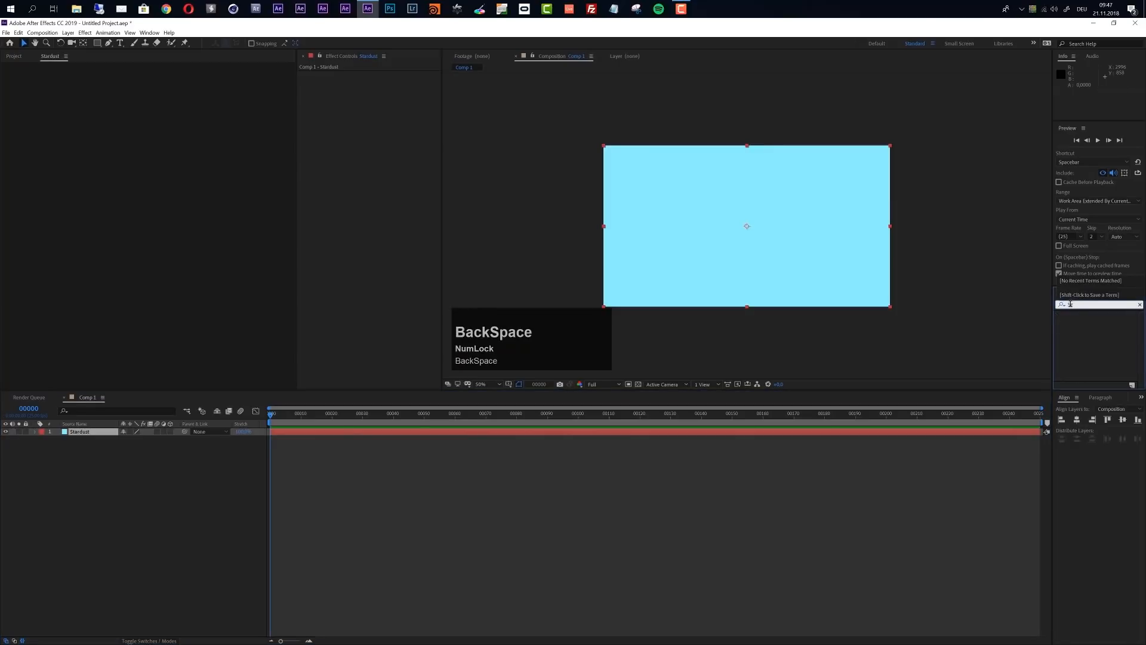
text(tardust)
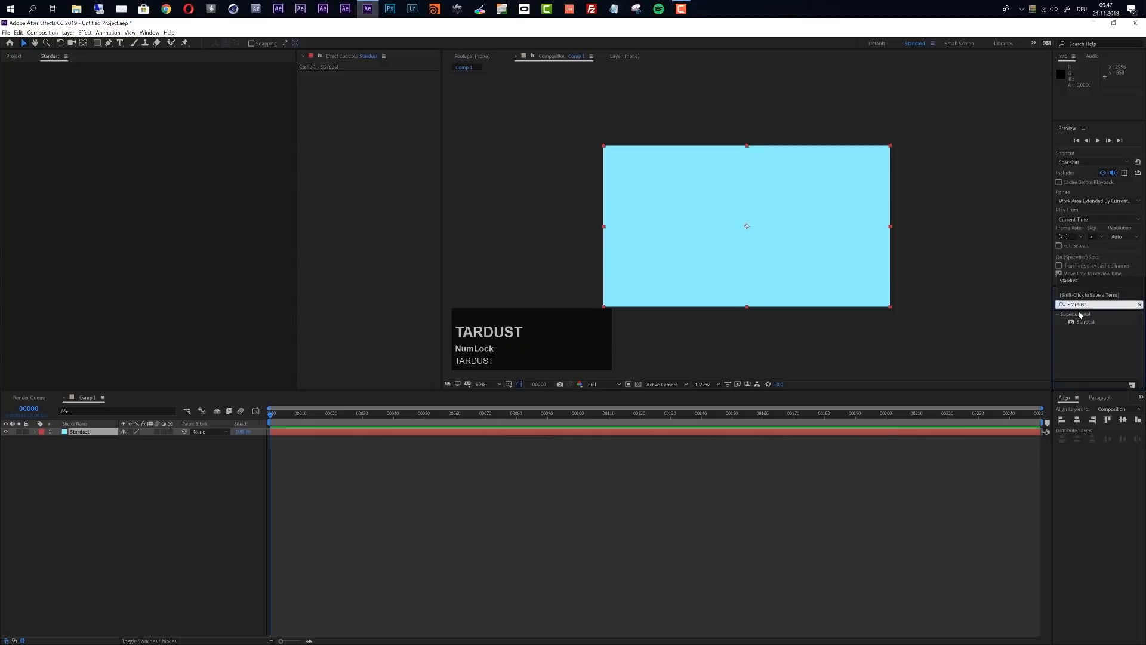
drag(1085, 322, 443, 432)
drag(285, 420, 388, 427)
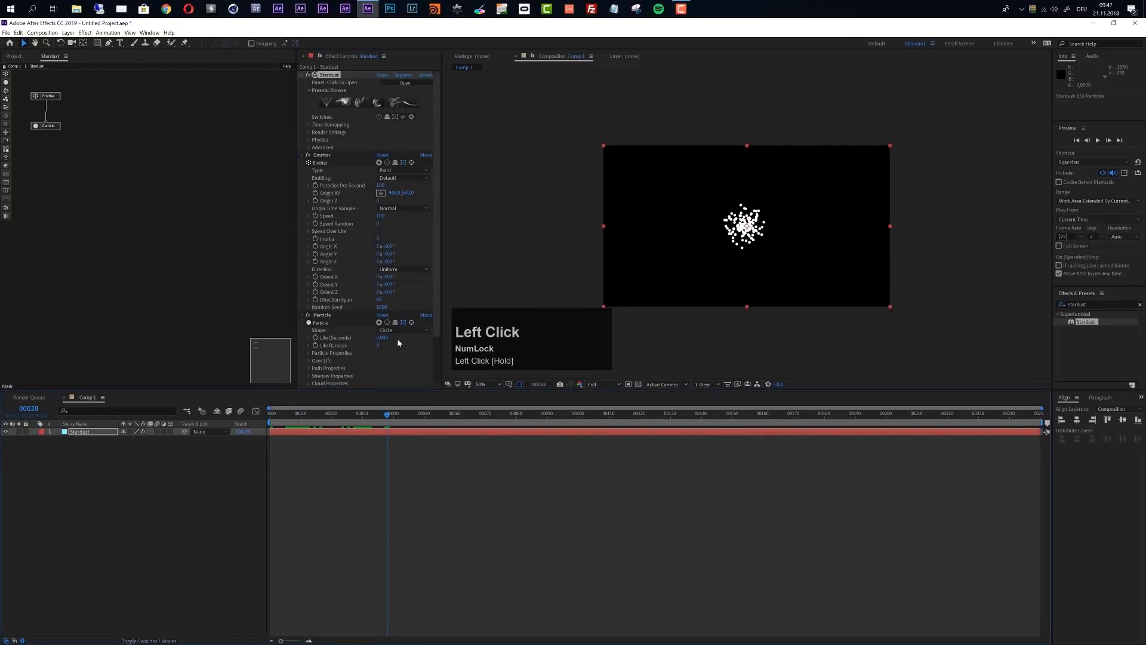
Add a new camera layer to the composition
click(65, 34)
mouse_move(149, 43)
click(240, 71)
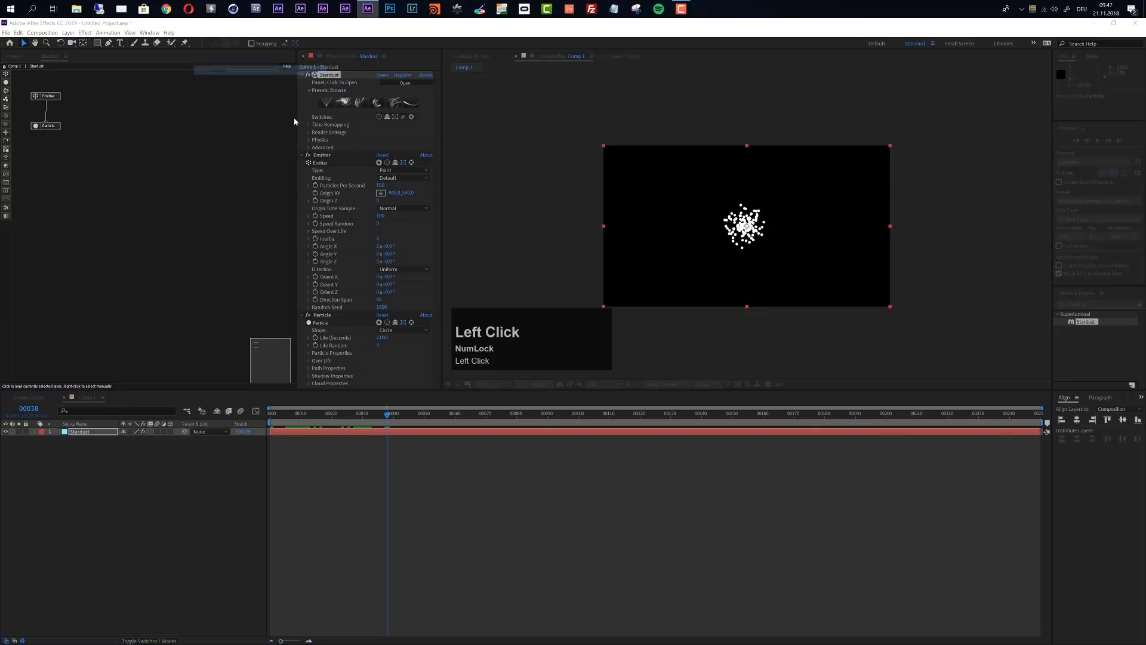
drag(437, 182, 346, 180)
click(391, 389)
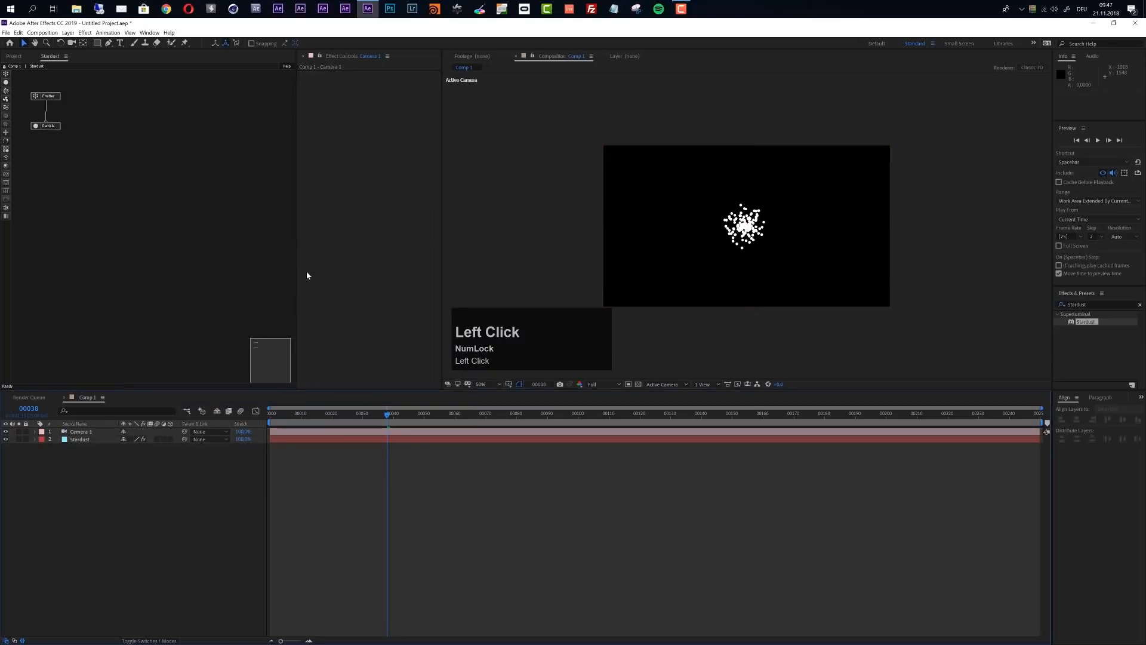
Add a light layer of type Point with an intensity of 100%
click(68, 33)
mouse_move(83, 42)
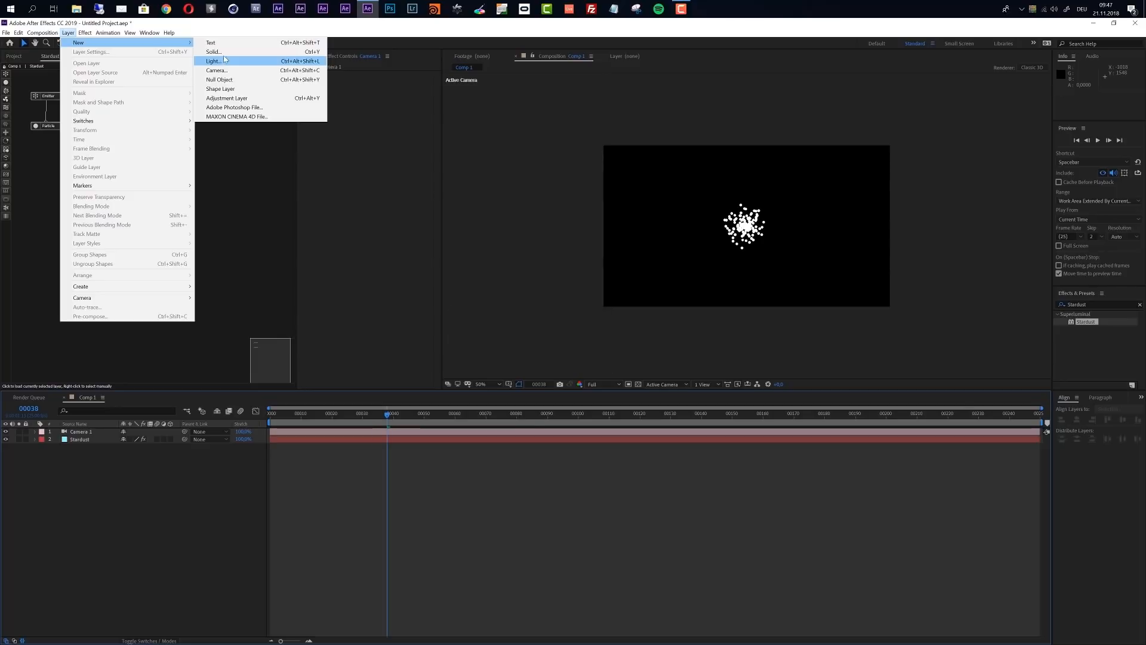
click(226, 62)
click(87, 92)
click(87, 119)
click(72, 119)
text(100)
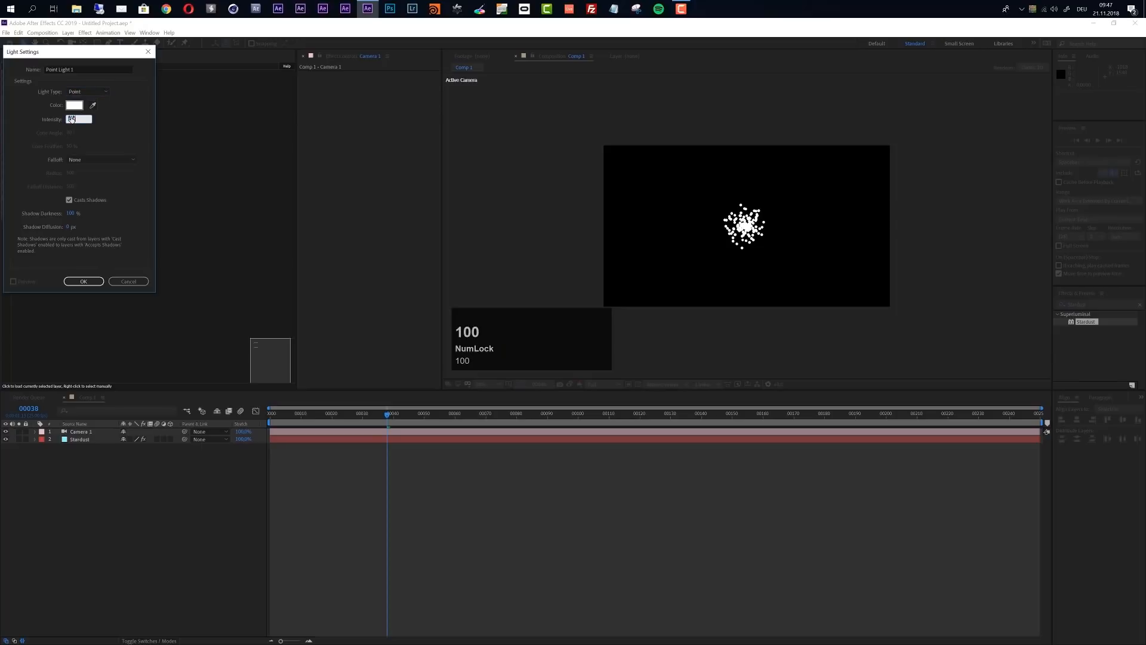
click(87, 281)
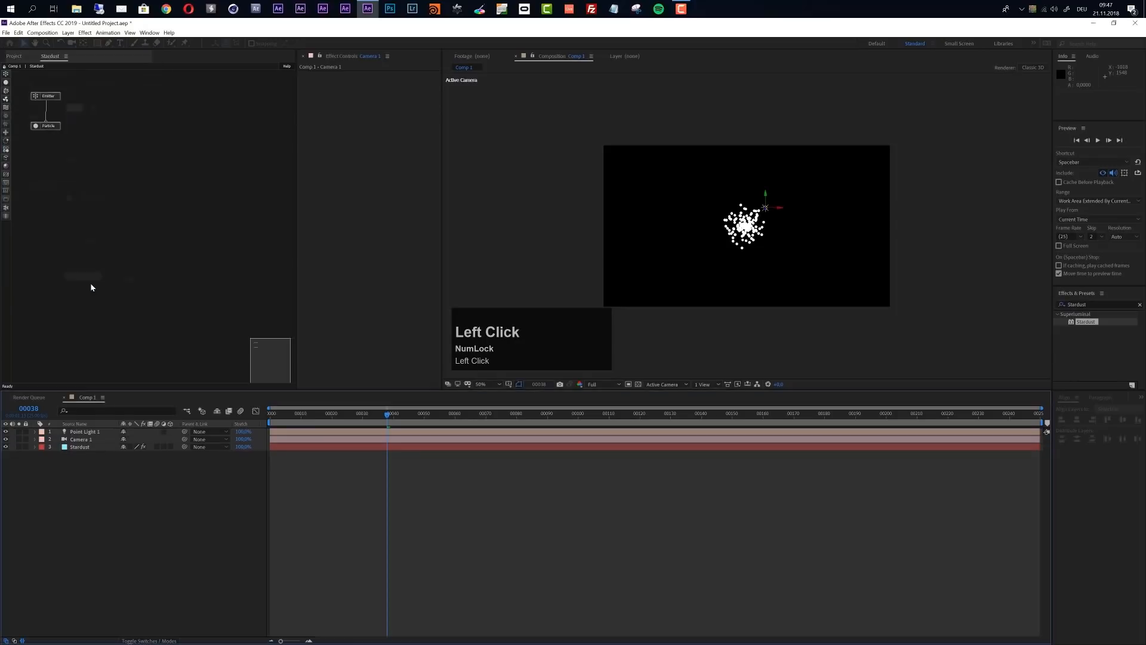
Add a second light of type Ambient with an intensity of 15%
click(68, 33)
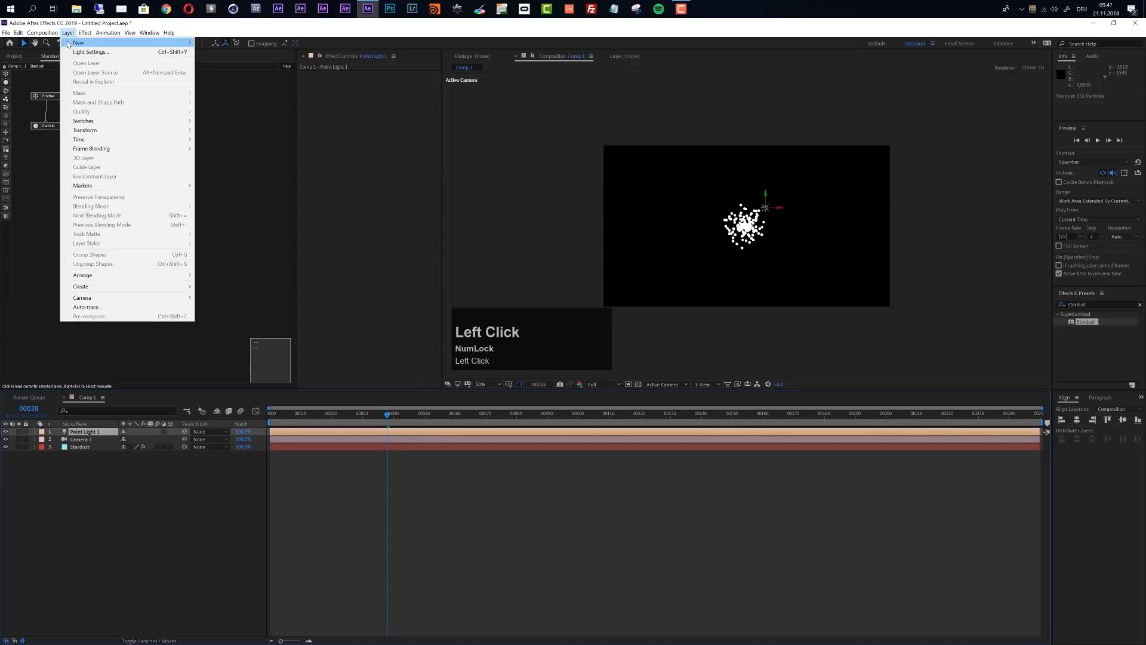
mouse_move(101, 44)
click(214, 60)
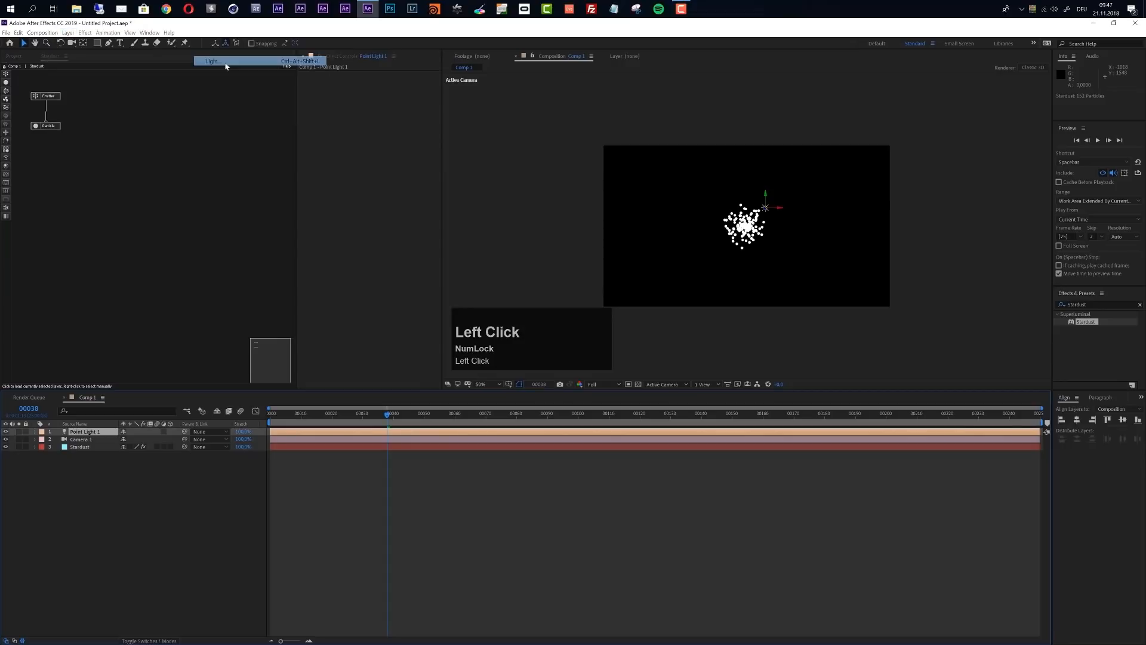
click(81, 93)
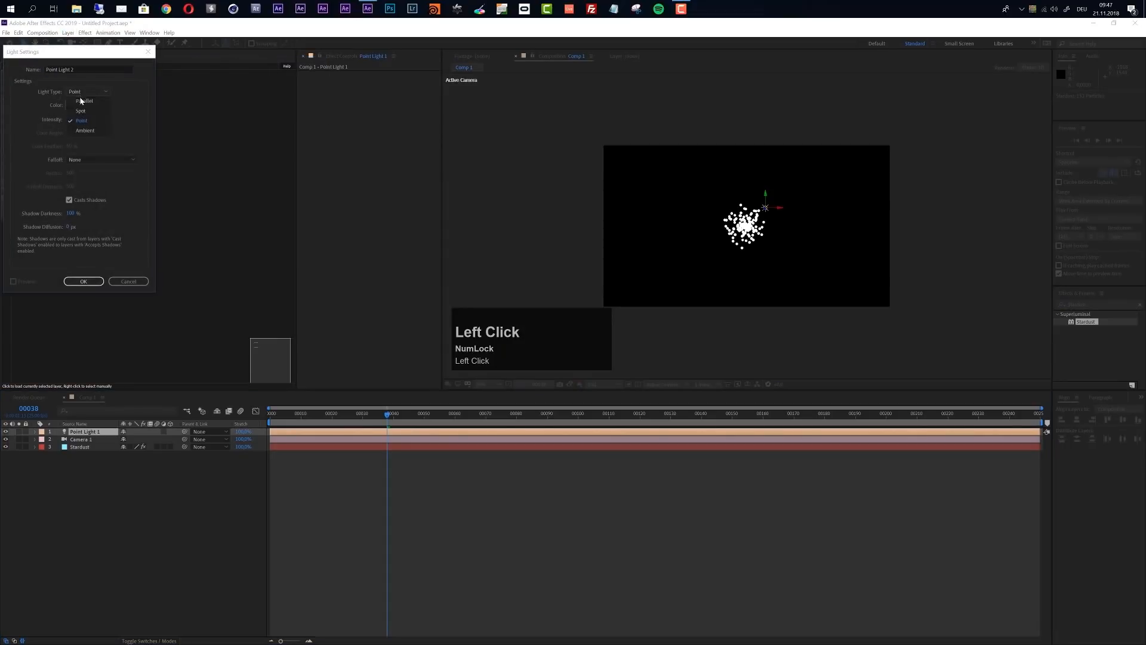
click(86, 130)
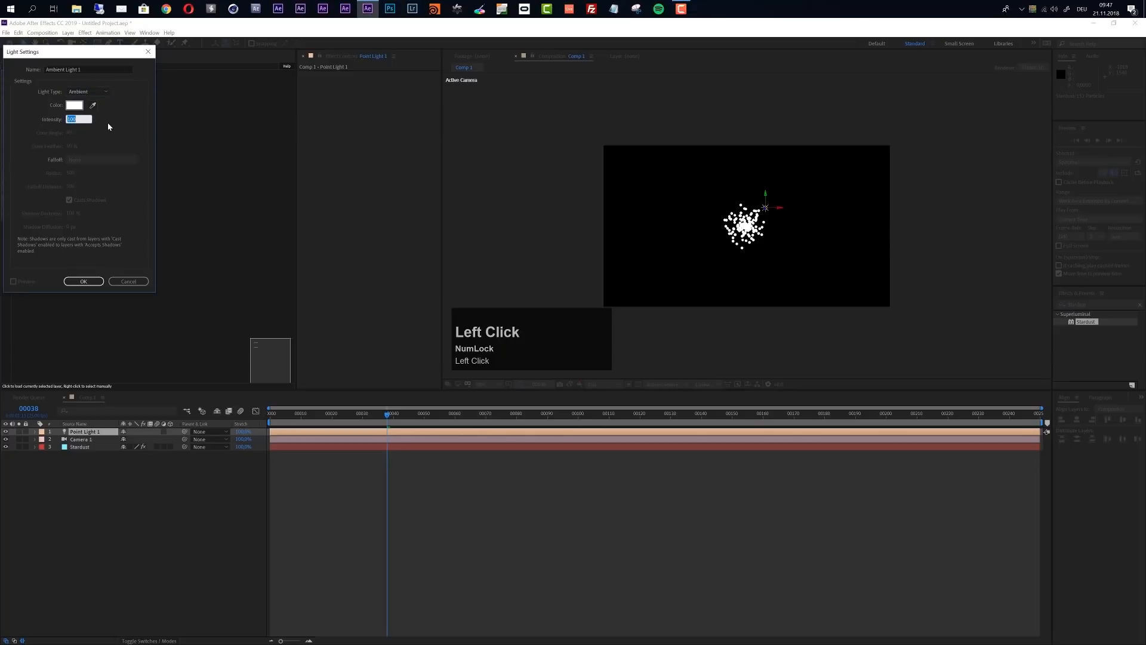
text(15)
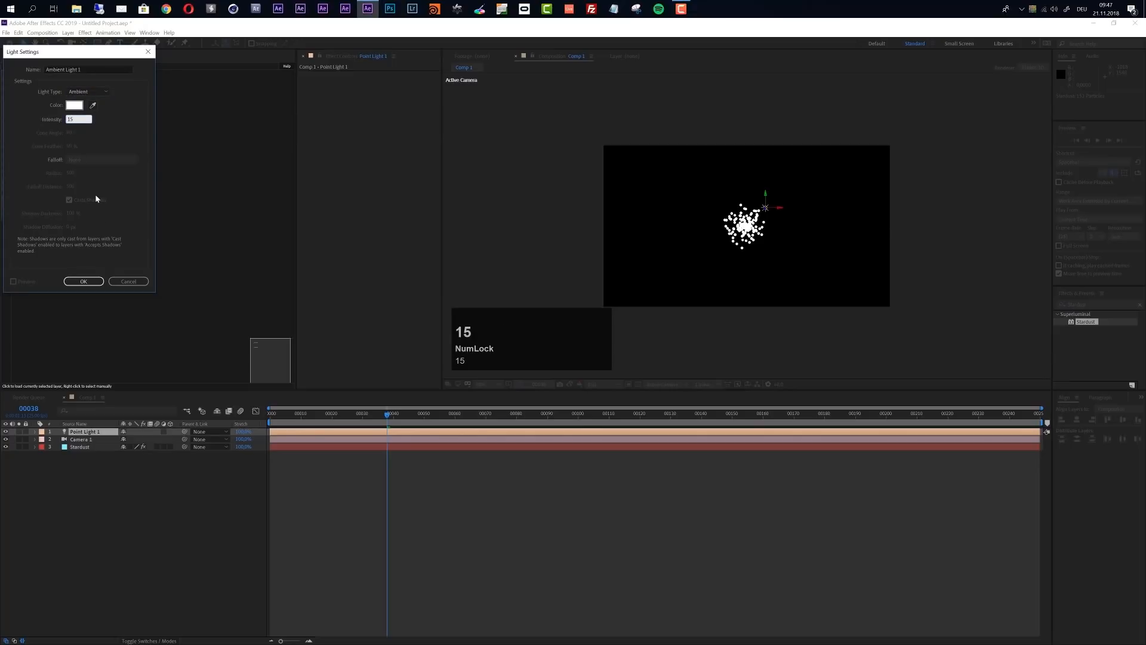
click(84, 281)
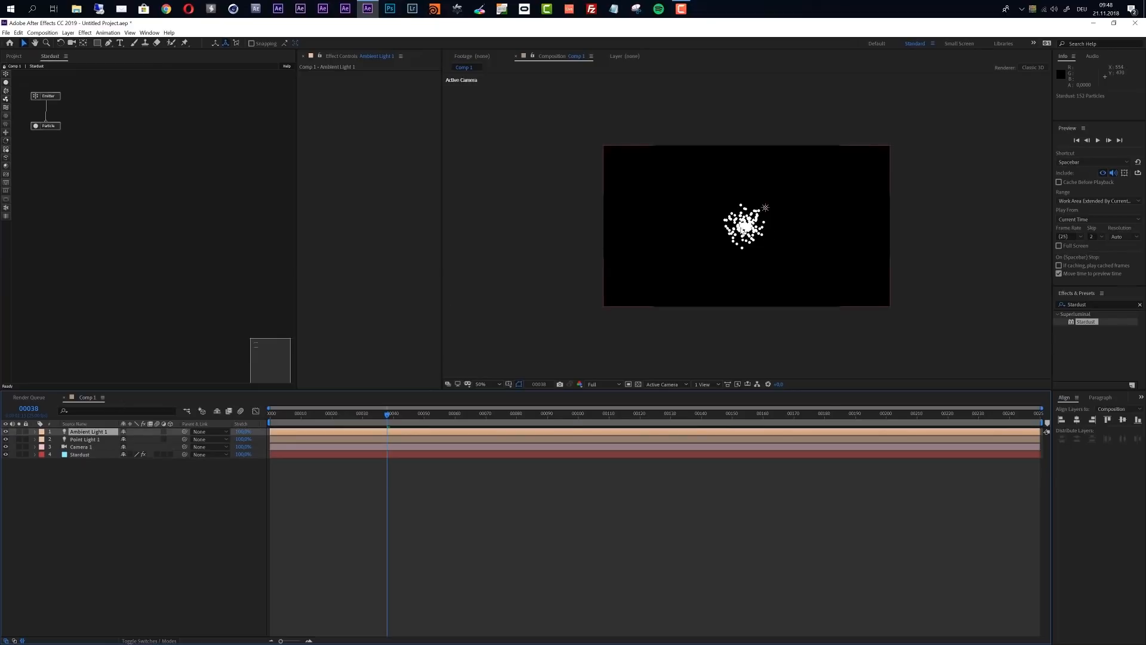
Delete the default Emitter and Particle nodes and add the Vein preset from the 3D Library's Science > Biology folder
drag(77, 88, 43, 162)
key(Delete)
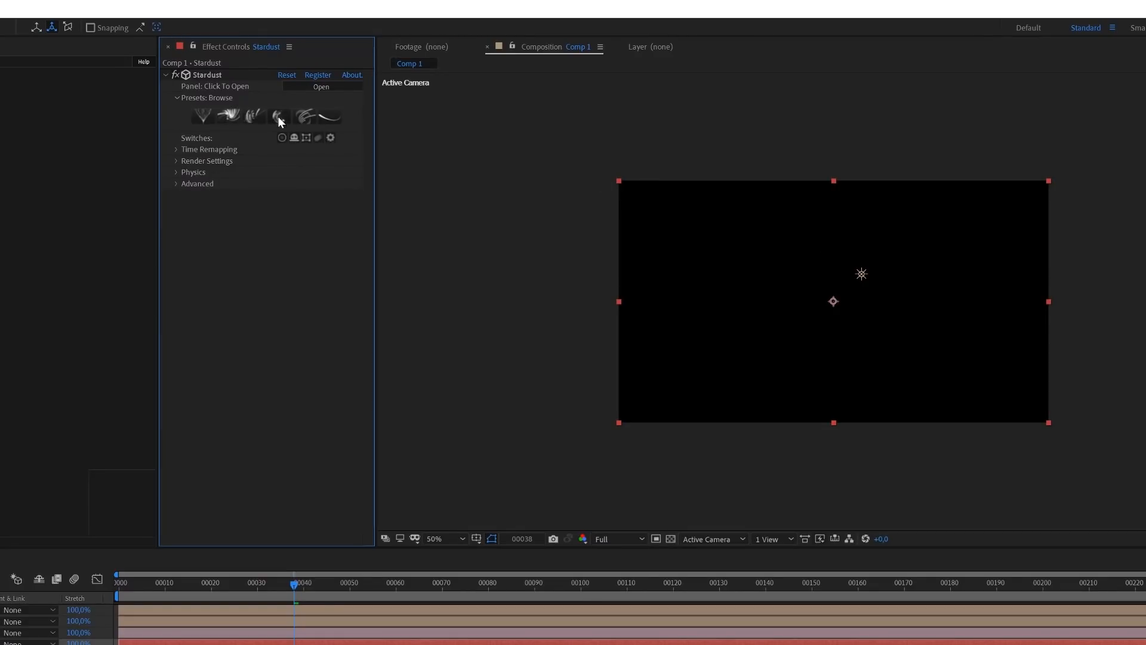
click(231, 113)
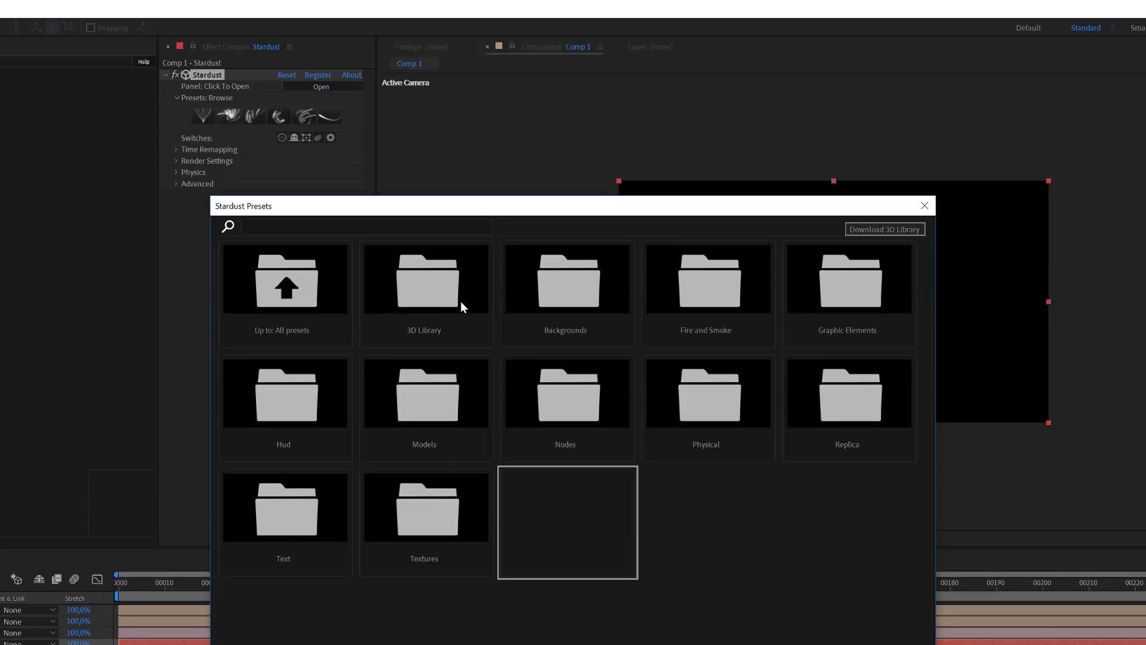
click(428, 284)
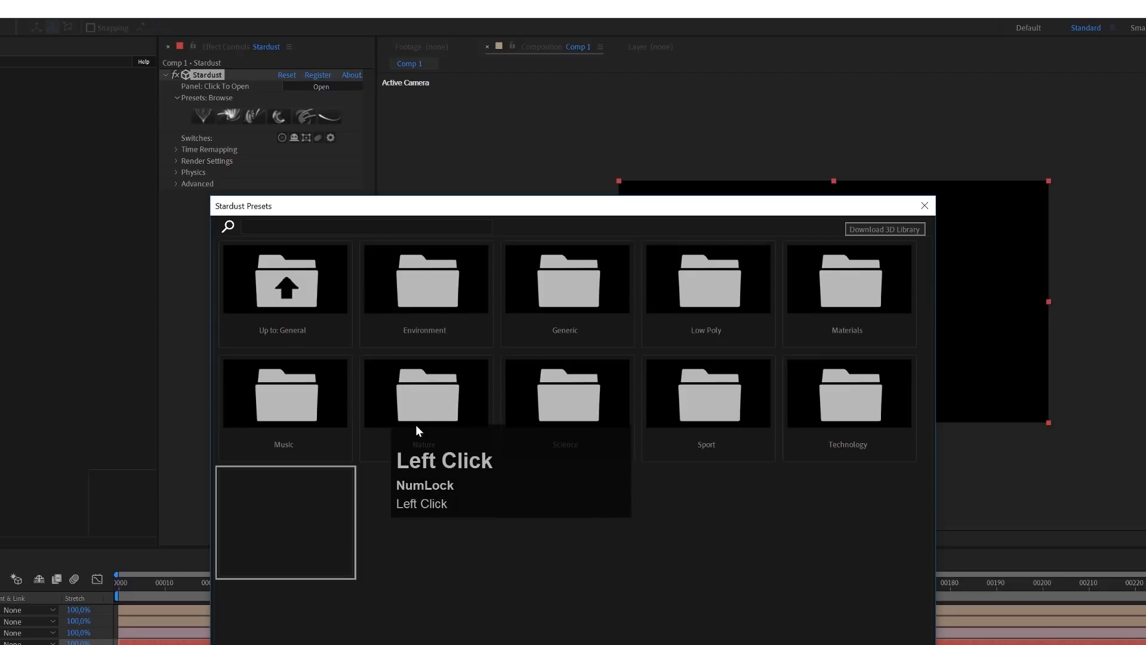
drag(600, 206, 605, 111)
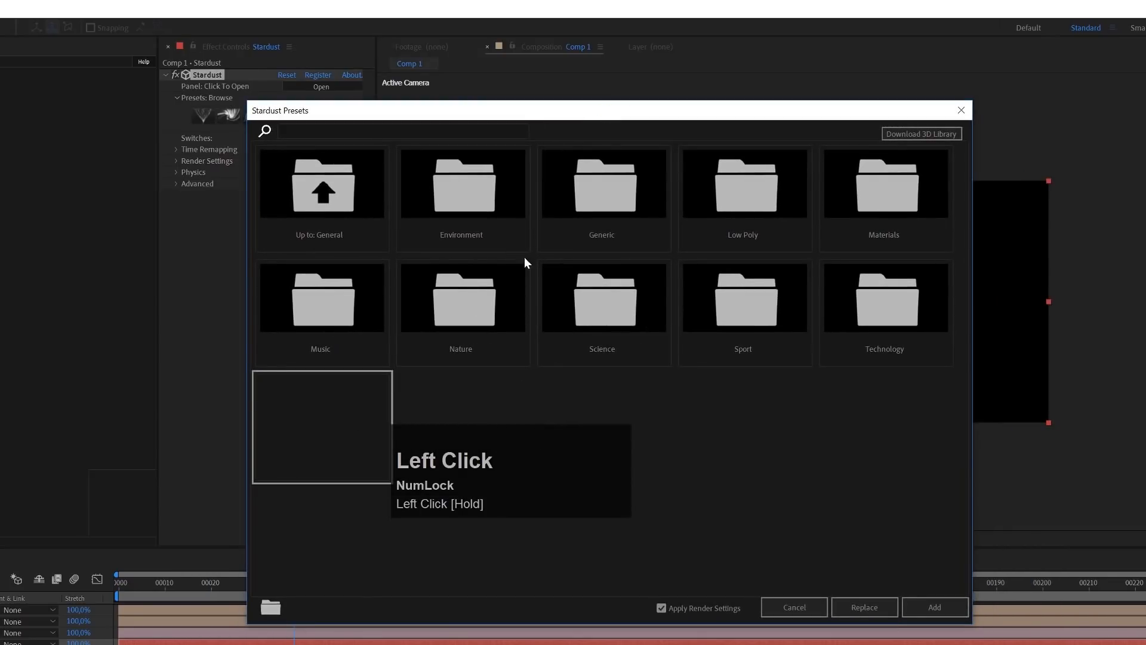
click(602, 306)
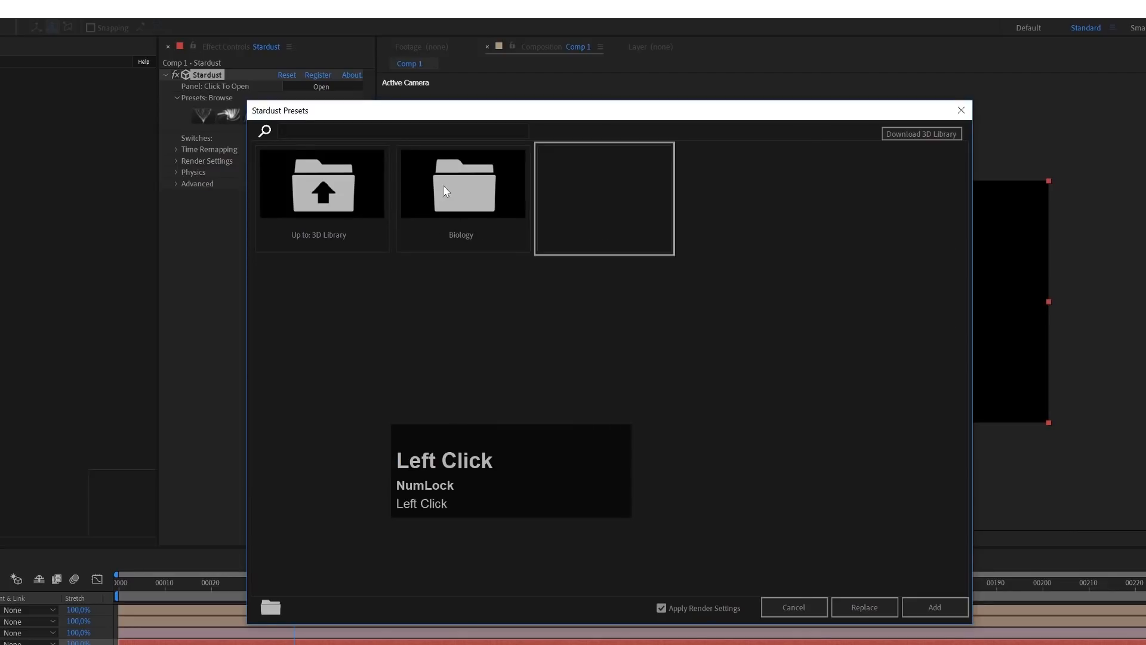
click(459, 180)
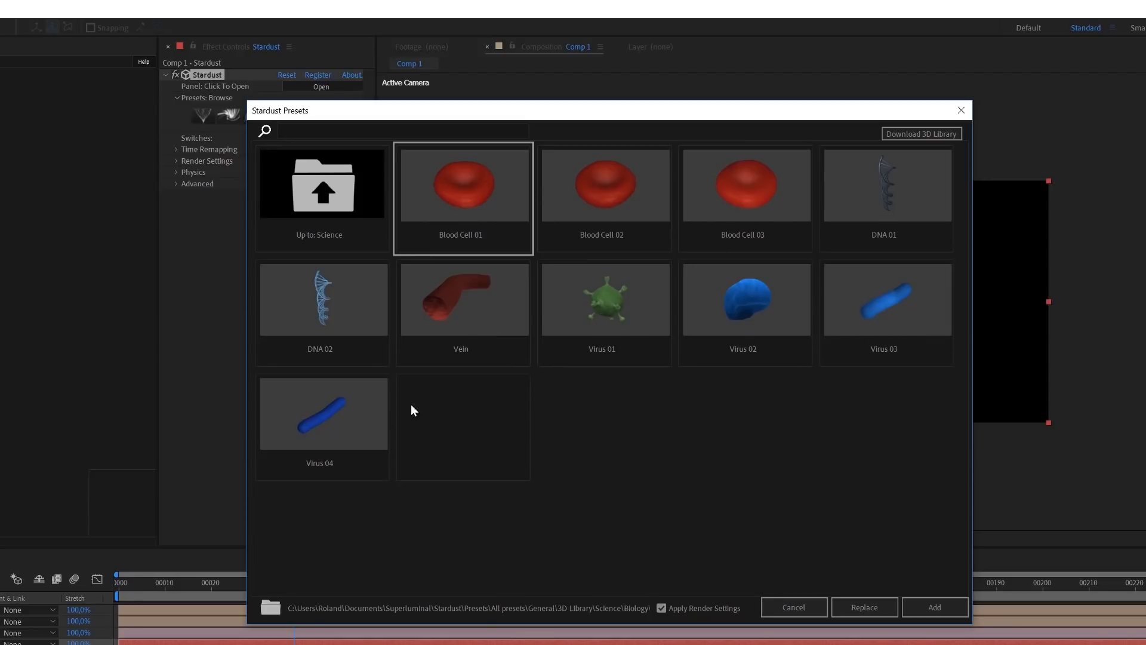
click(486, 298)
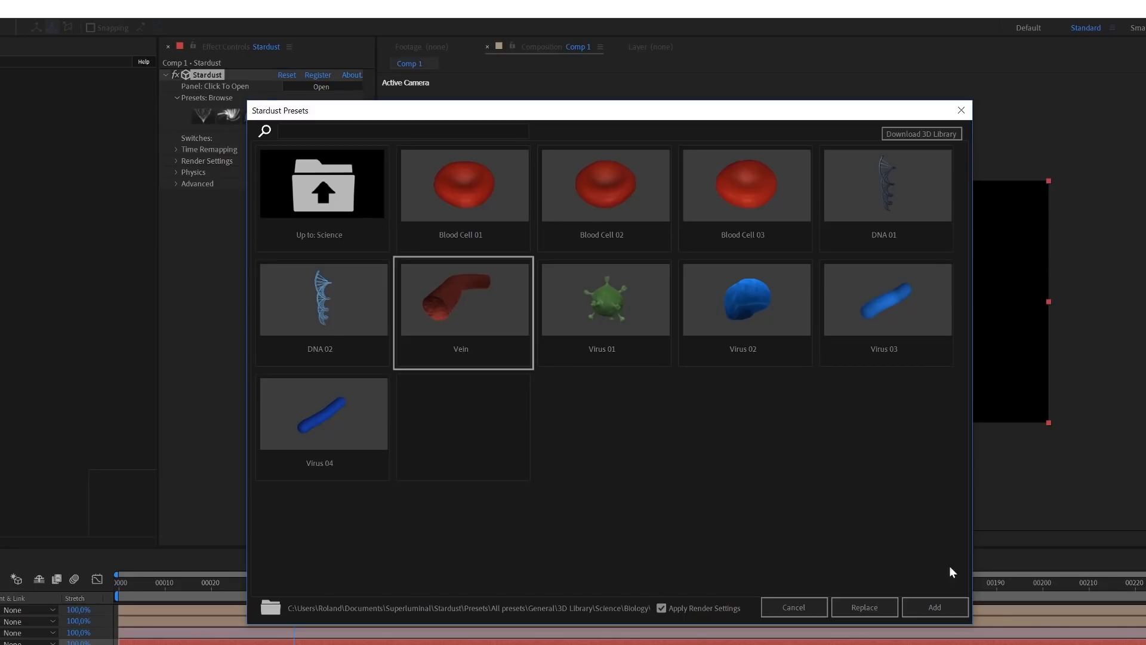
click(932, 607)
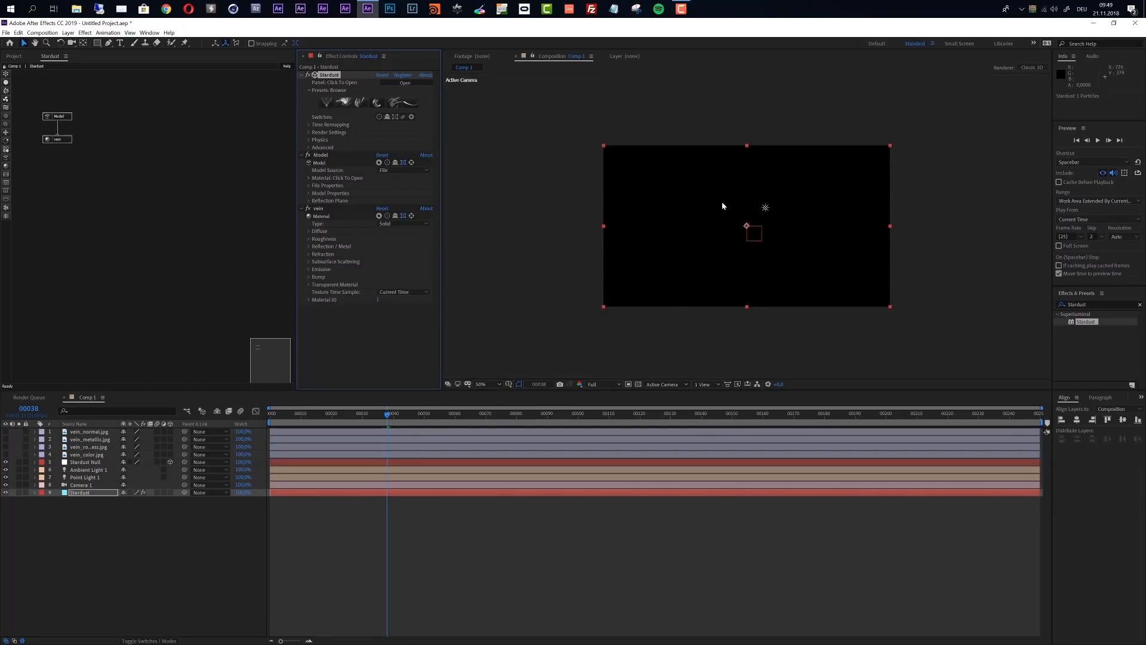
Enlarge the vein model by raising the Size in its Model Properties
click(58, 116)
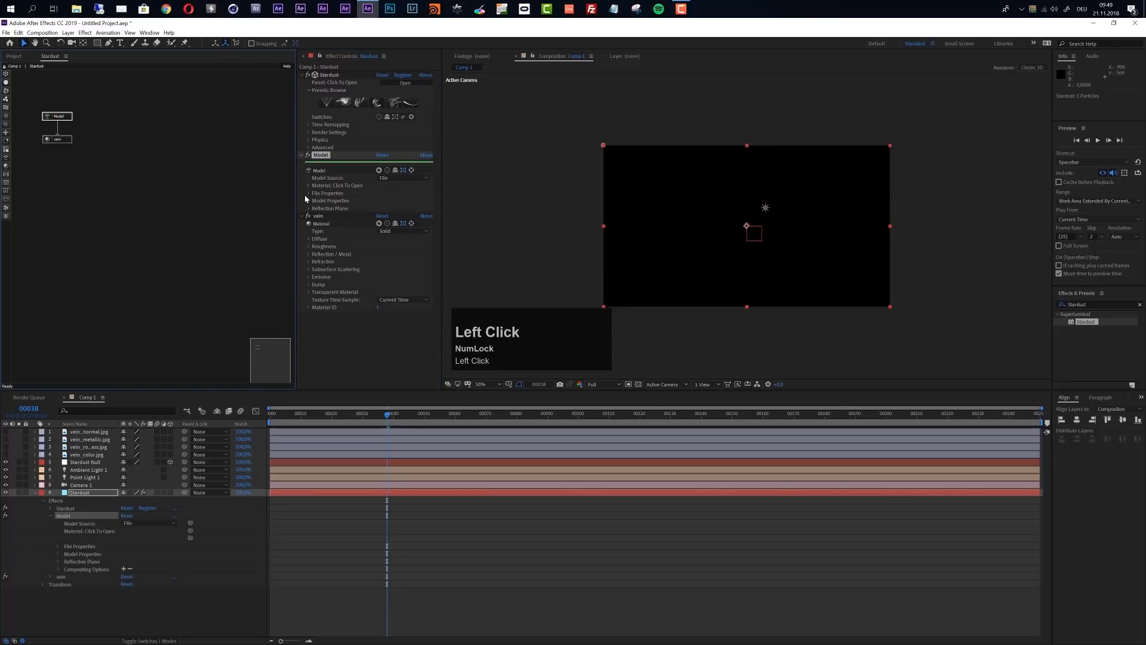
click(309, 202)
drag(380, 254, 451, 255)
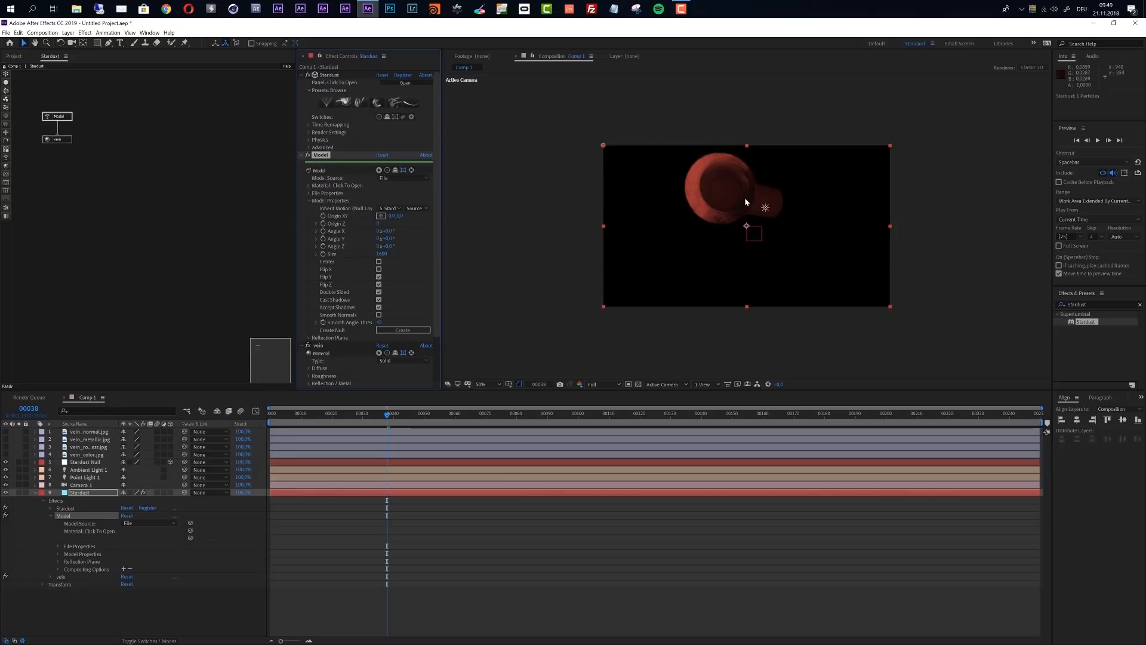
Examine the vein's shape in Custom View 1 at 100% magnification
click(682, 385)
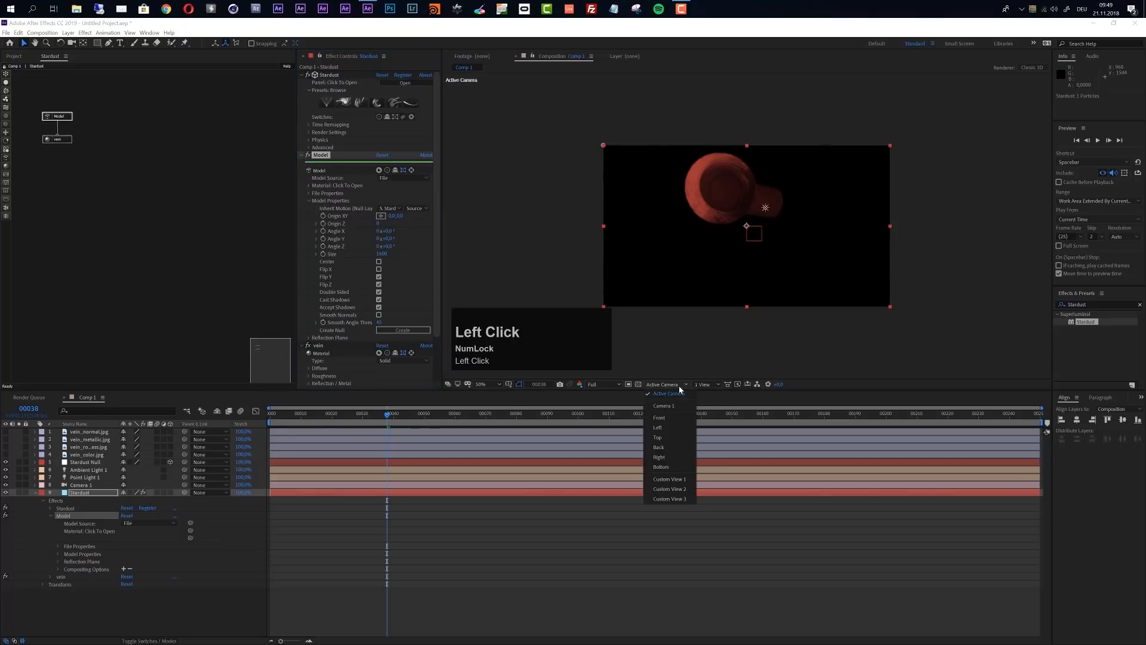
click(662, 478)
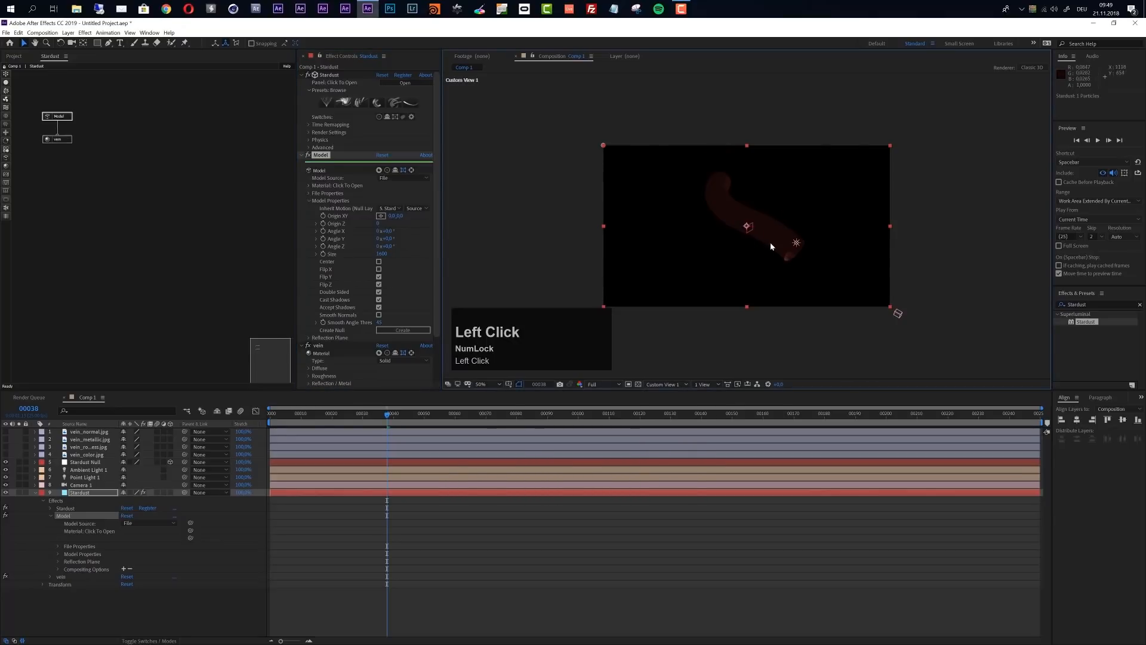
scroll(771, 246, up, 2)
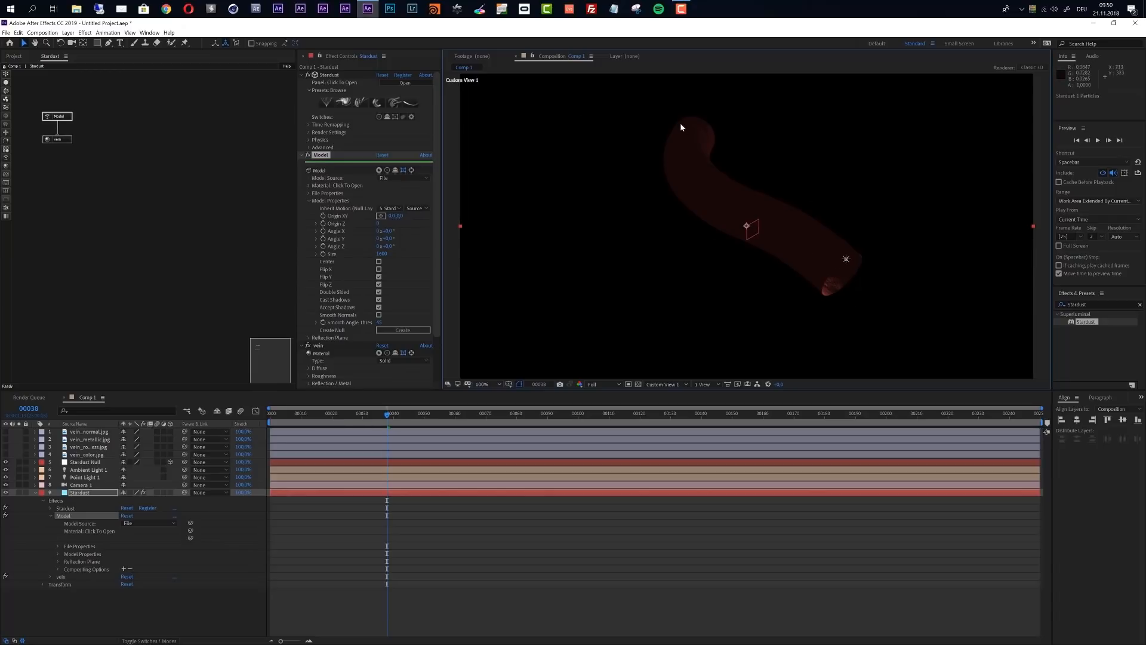
Delete the Model and vein nodes and add a new Model node to the Stardust graph
drag(100, 102, 53, 159)
key(Delete)
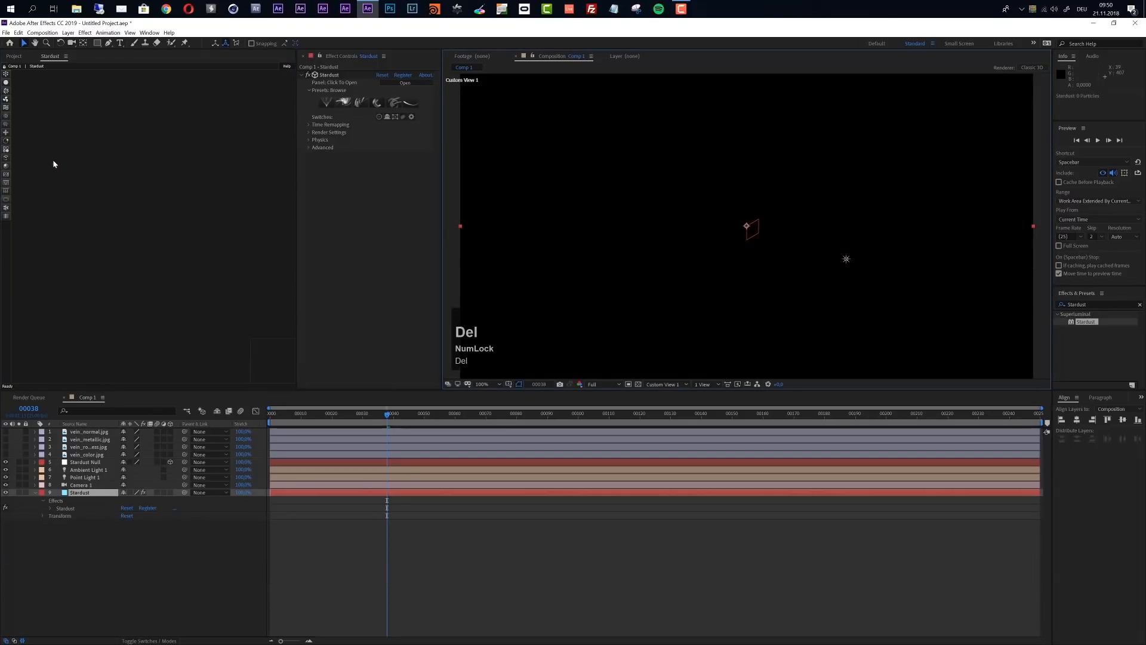
drag(6, 157, 94, 107)
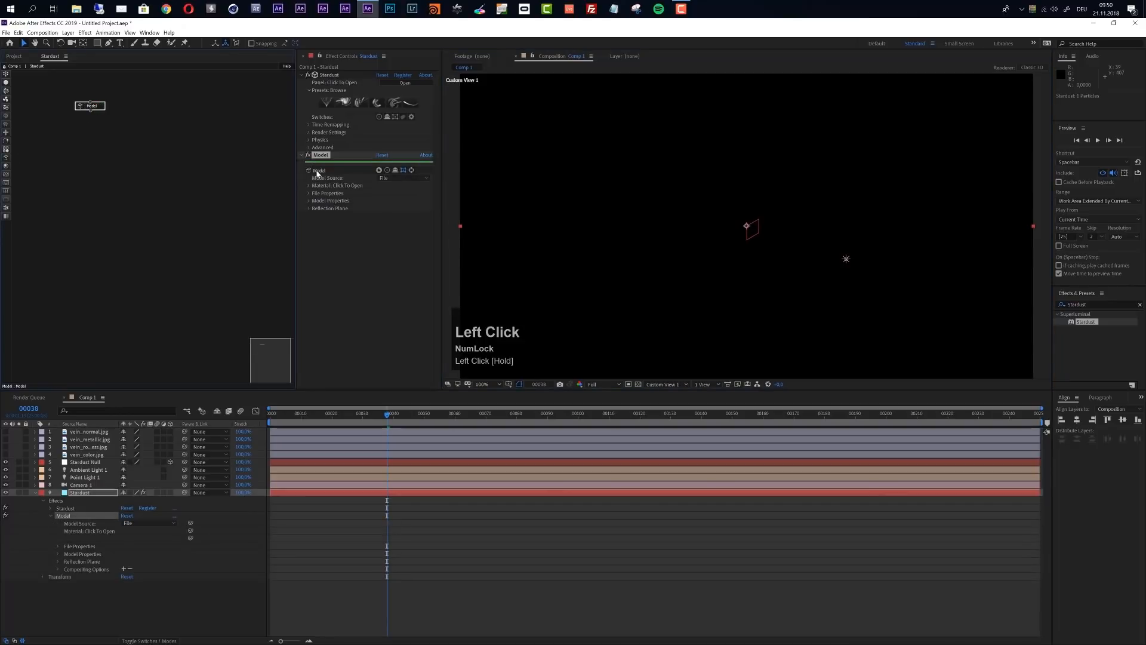
Set the Model node's source to Primitive and choose Cylinder as the primitive type
click(396, 179)
click(394, 191)
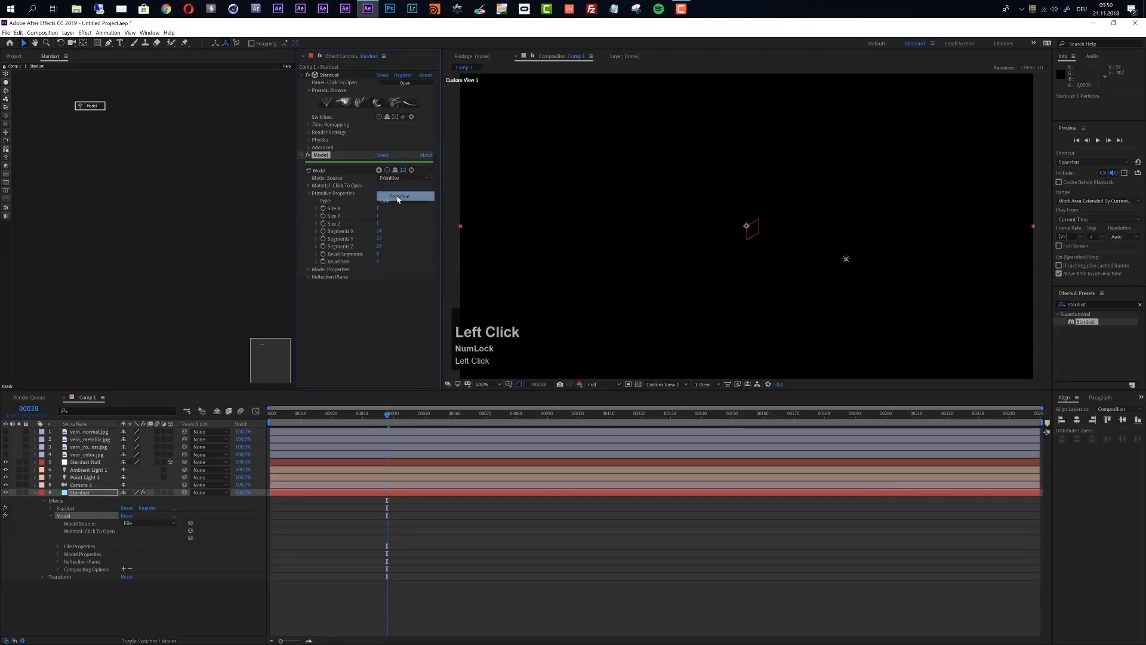
click(403, 205)
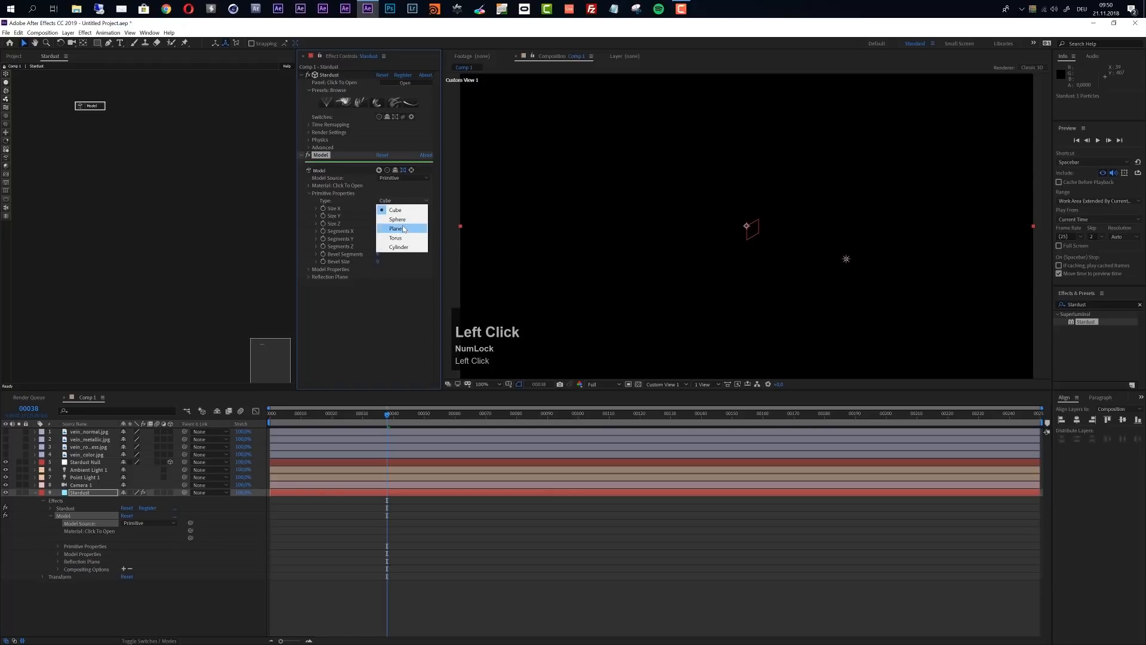
click(403, 248)
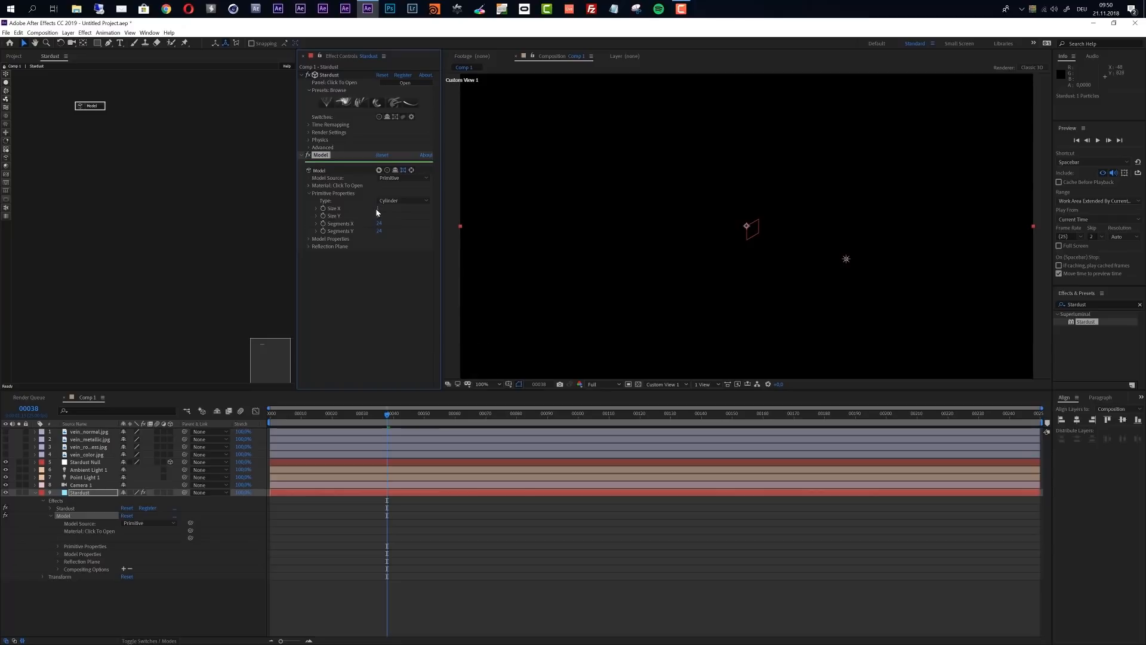
Set the cylinder's Size X to 450 and Size Y to 500
mouse_move(379, 211)
mouse_down()
mouse_move(393, 211)
mouse_move(385, 207)
mouse_up()
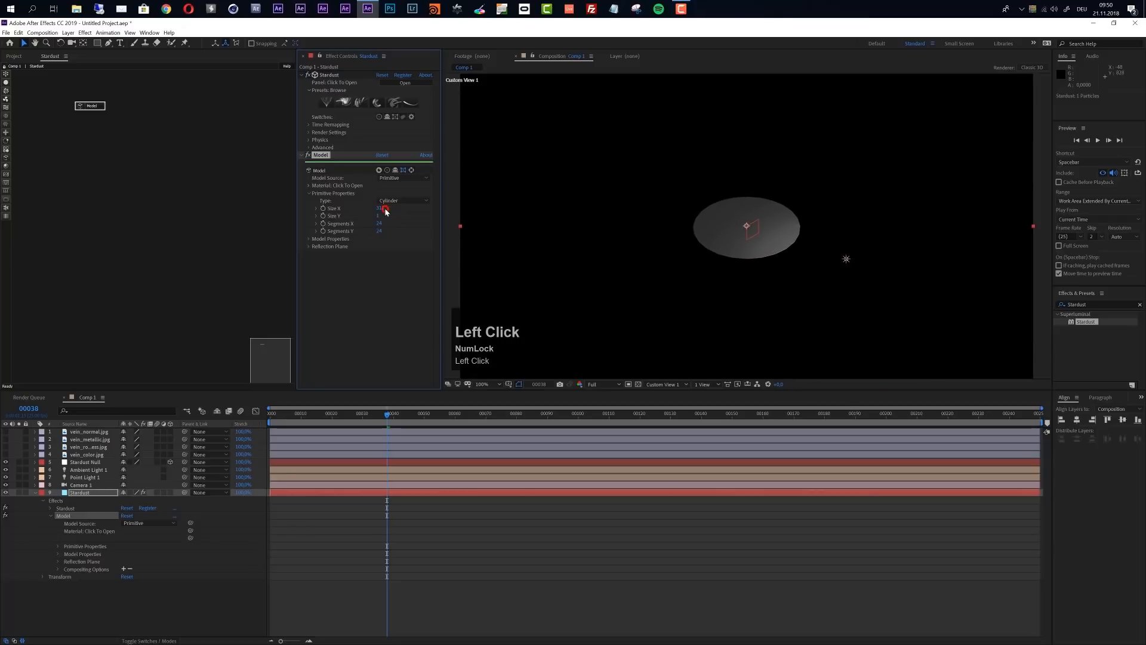
click(384, 208)
text(450)
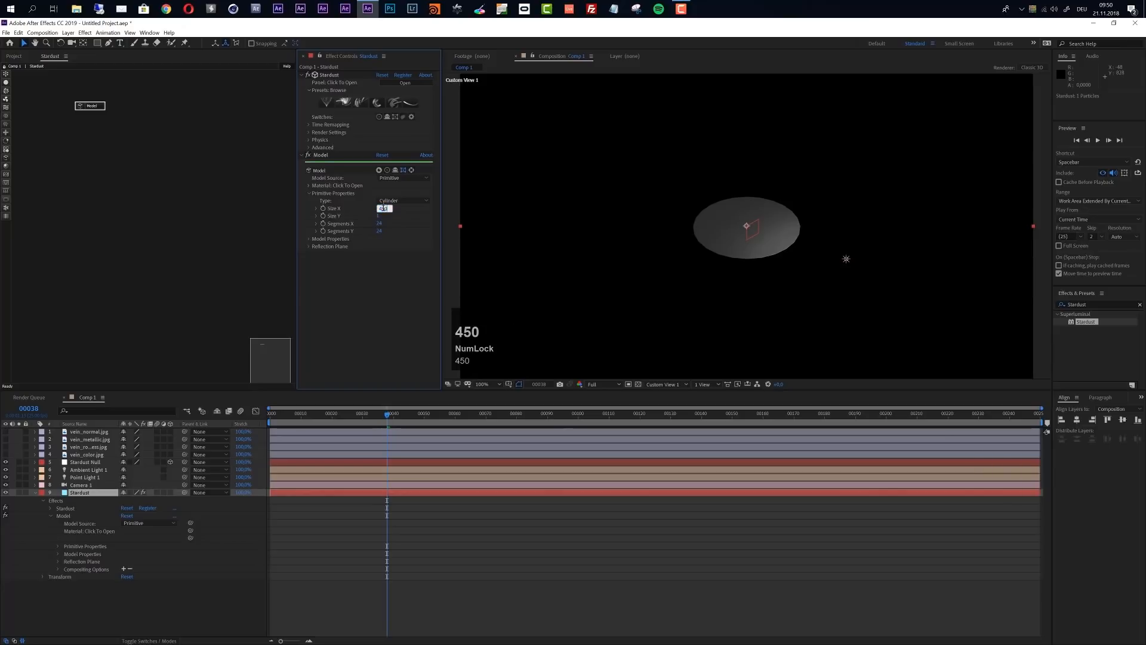
key(Return)
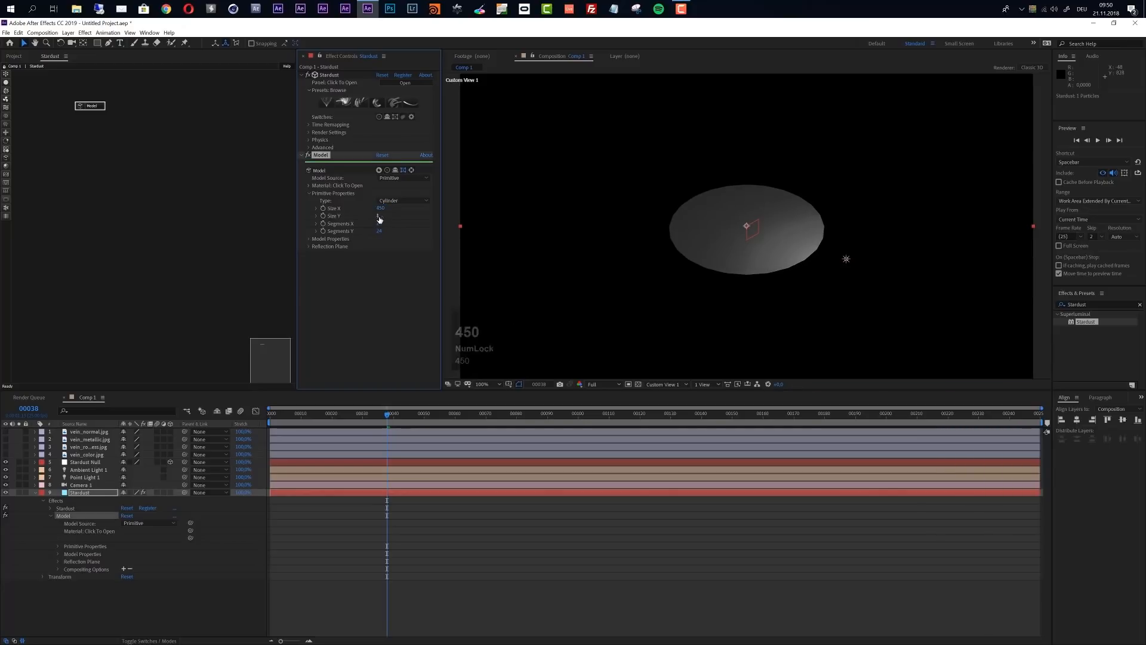
click(379, 216)
text(500)
key(Return)
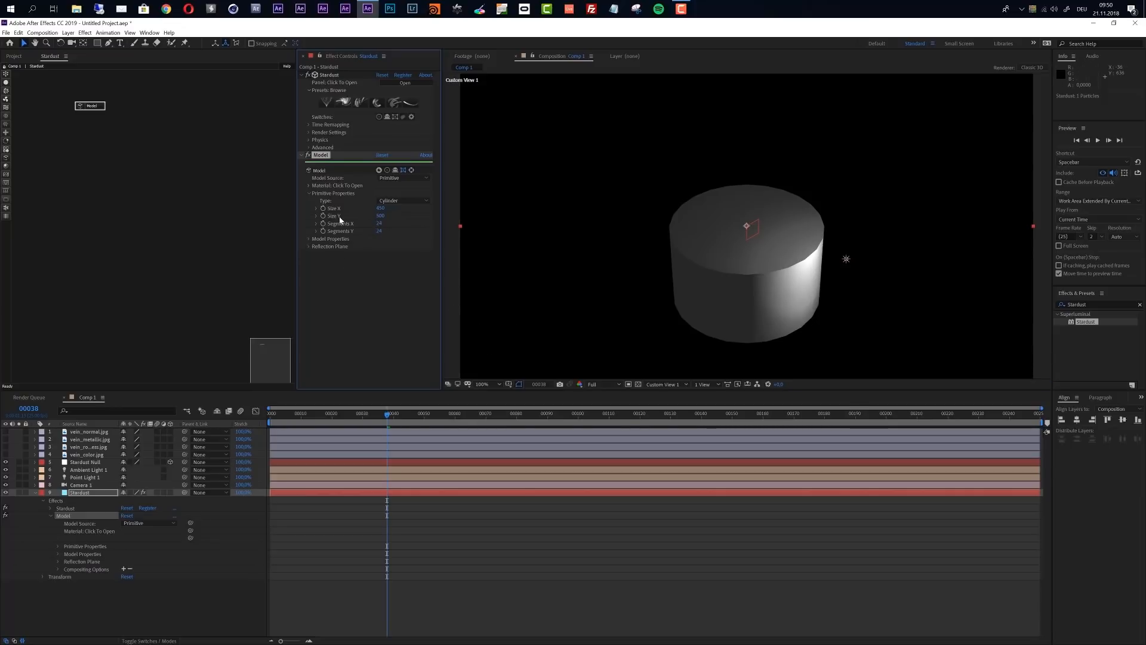
Set the cylinder's Segments X and Segments Y to 48 each
click(380, 223)
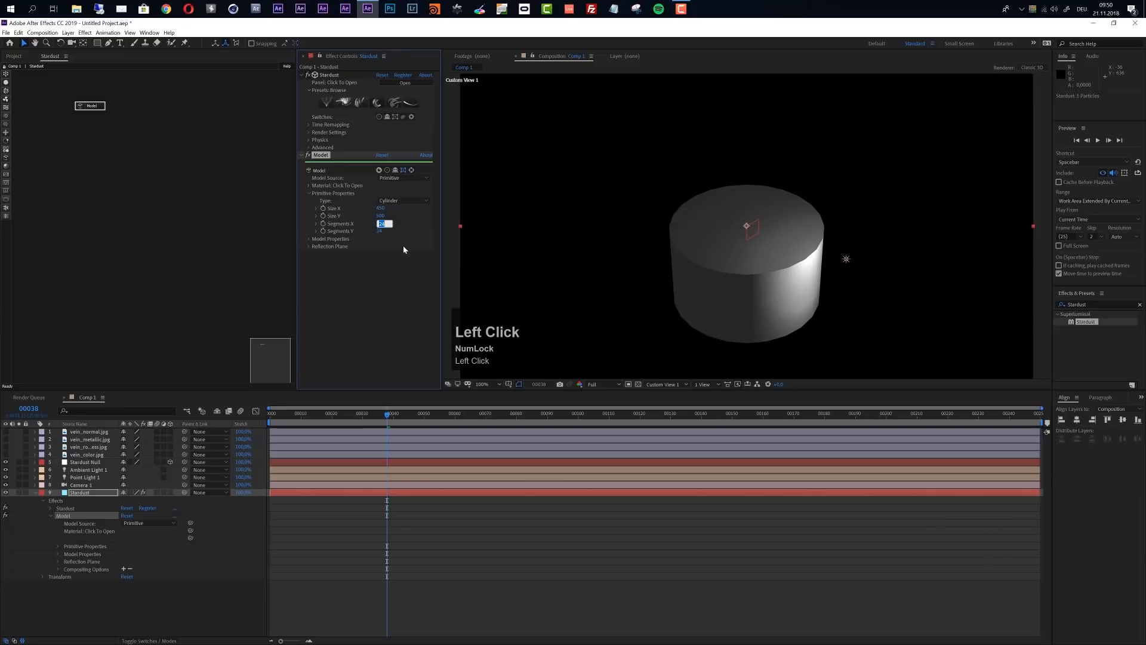
text(48)
key(Tab)
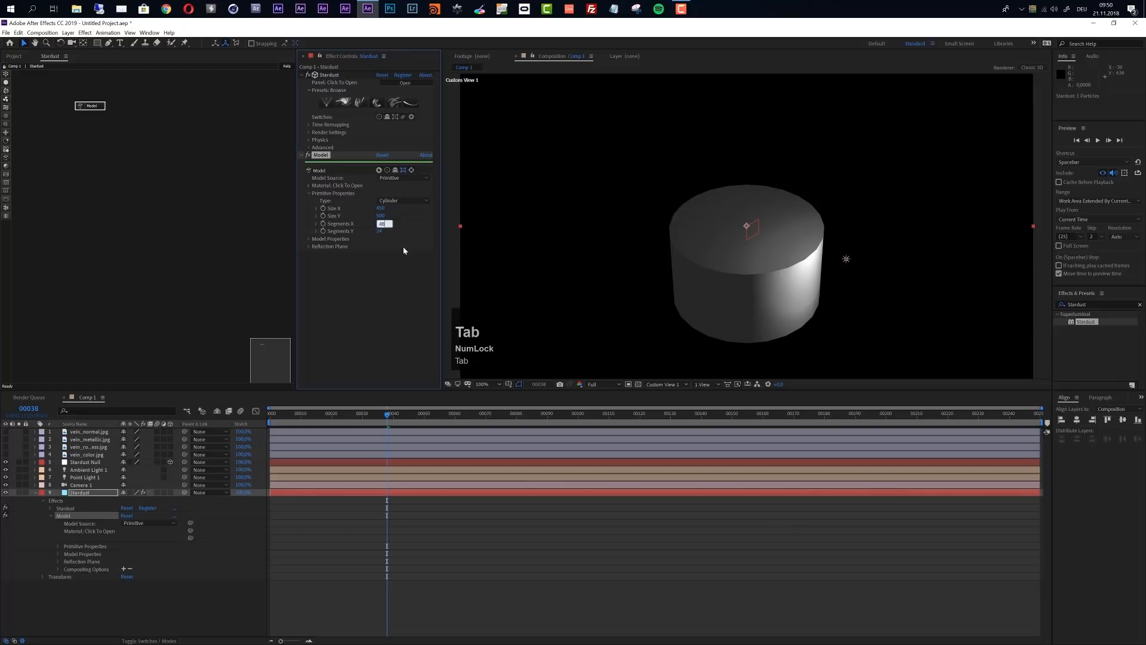
text(48)
key(Return)
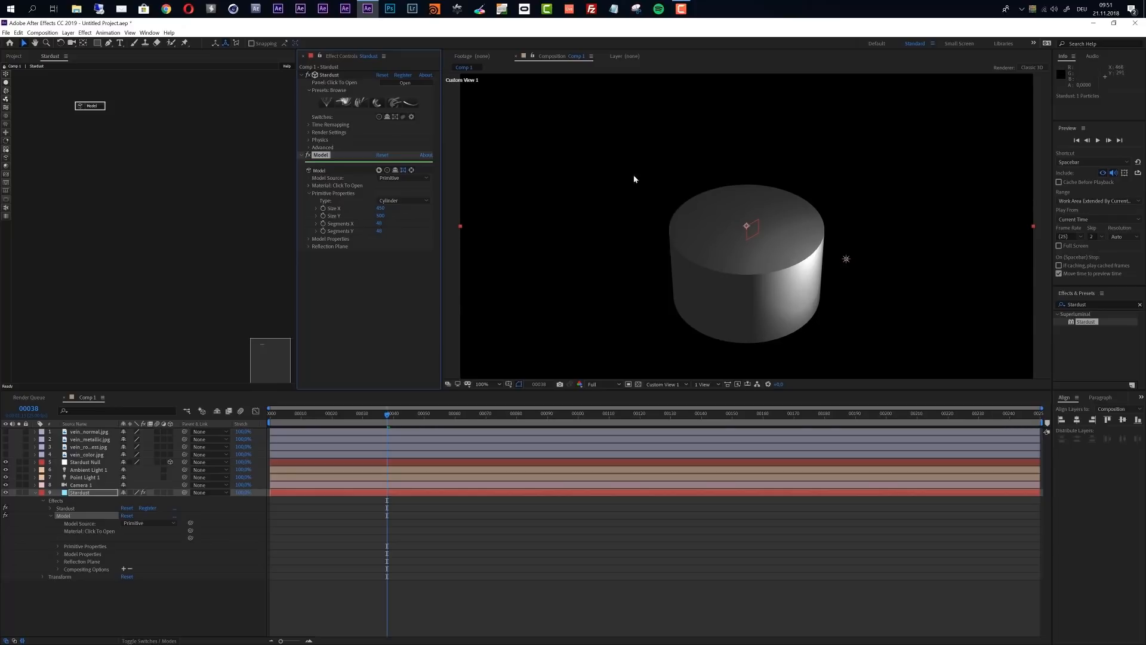
Create a new Point light named "Veine Path" in the composition
click(69, 32)
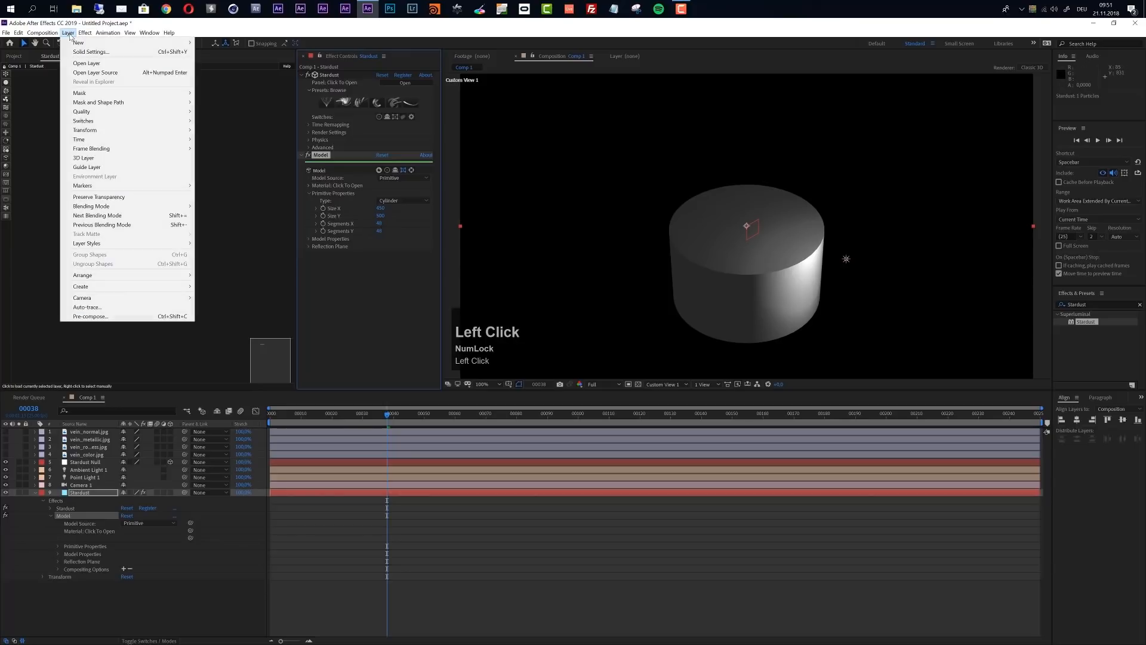
mouse_move(179, 42)
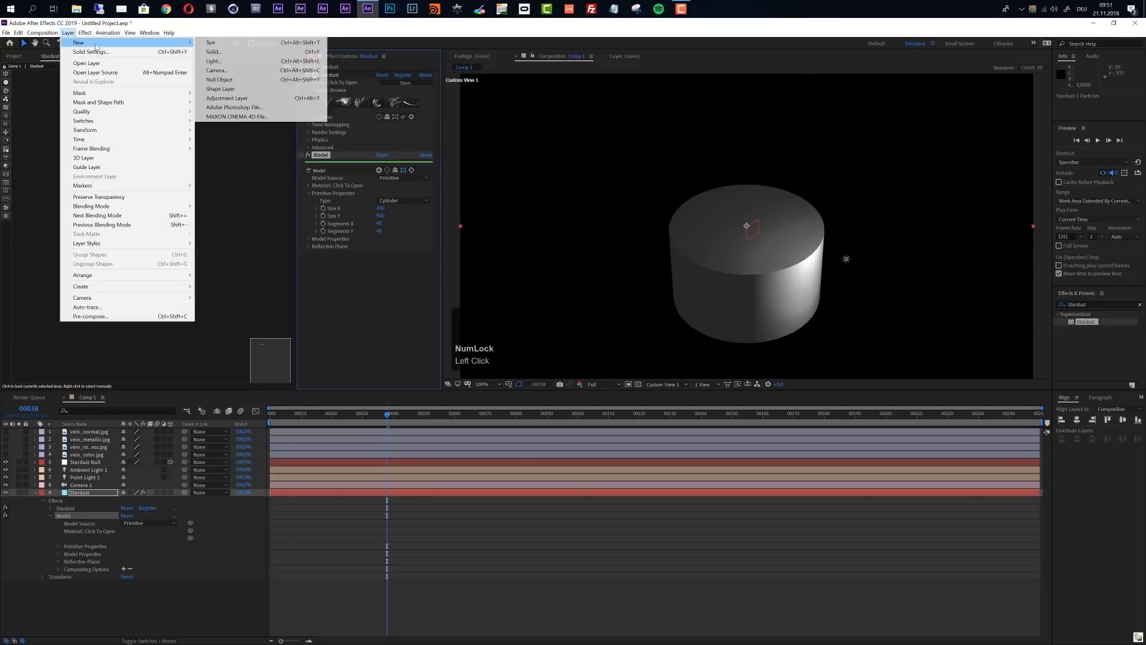
click(229, 65)
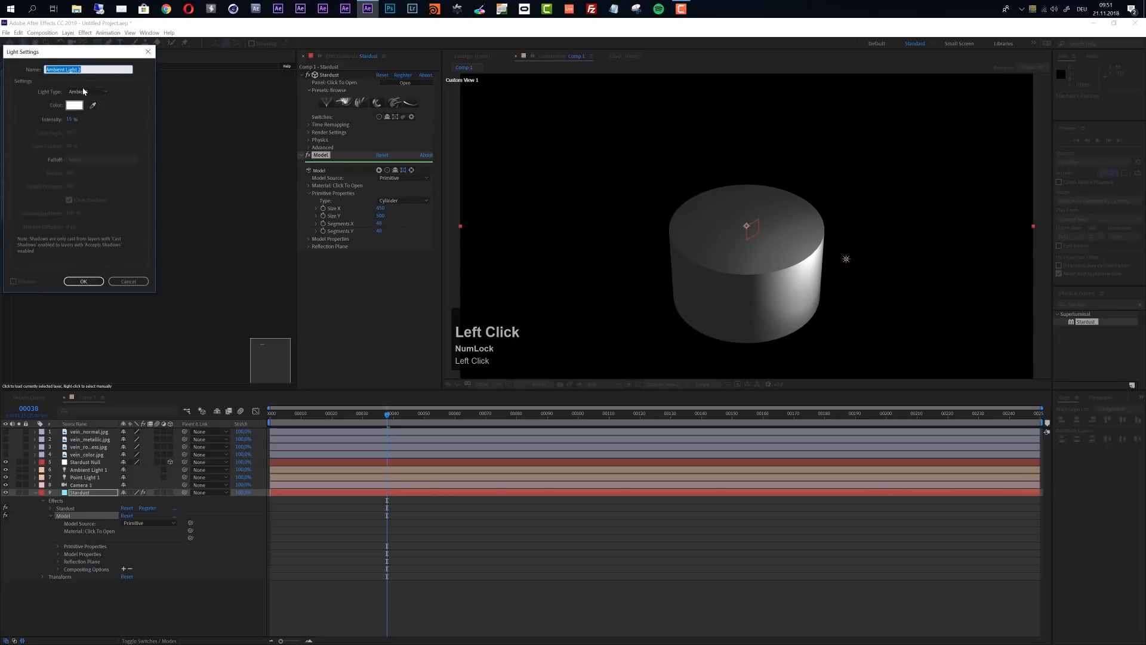
click(86, 93)
click(97, 121)
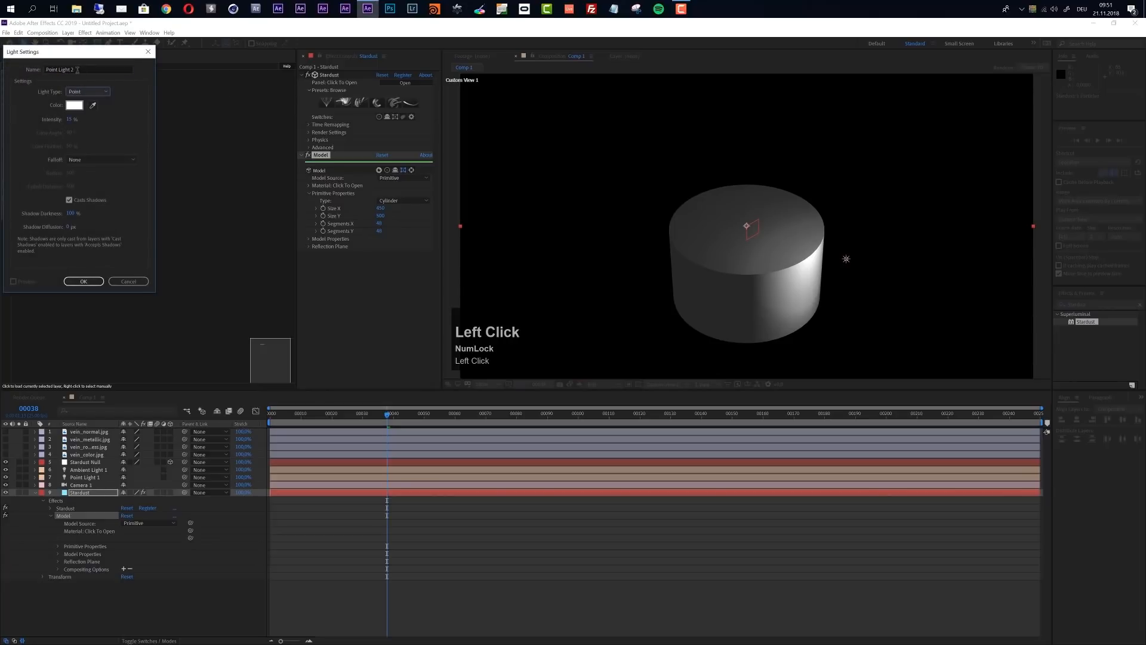
drag(78, 69, 16, 69)
text(Veine Path)
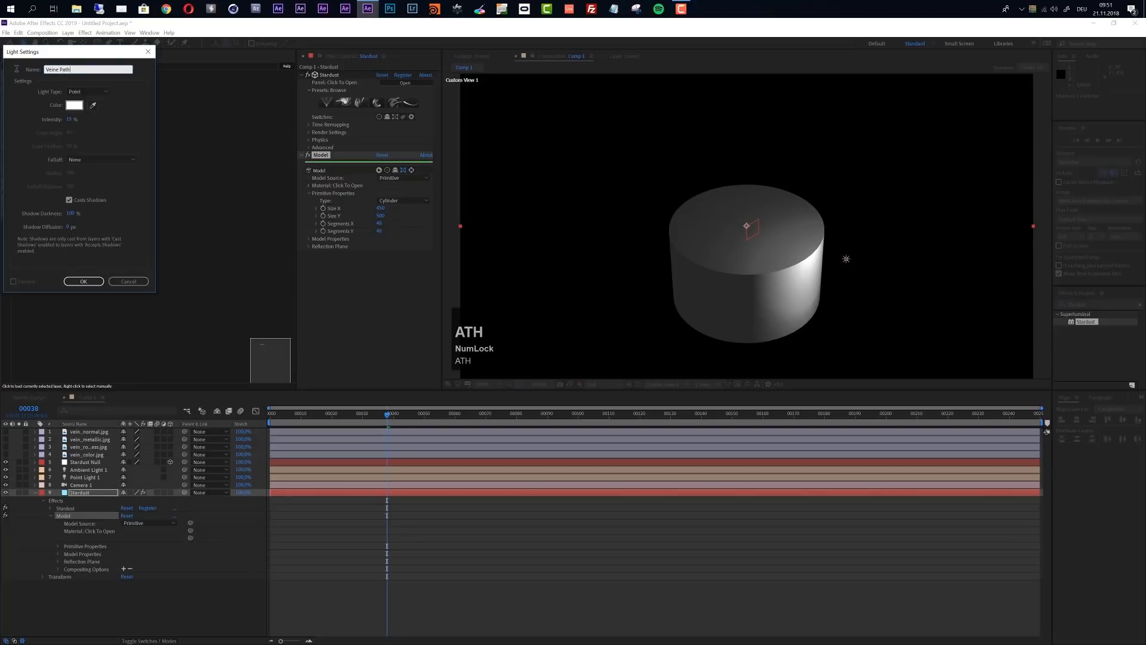
click(84, 281)
click(618, 407)
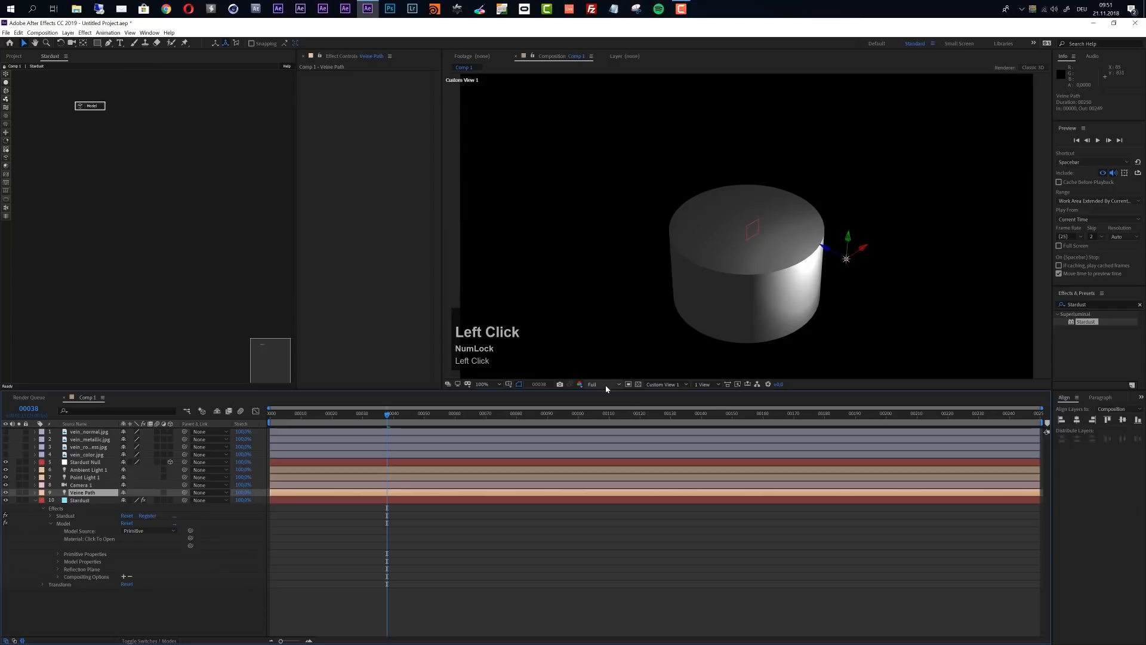
Switch the composition to the Top view and copy Camera 1's Position onto the Veine Path light
click(664, 385)
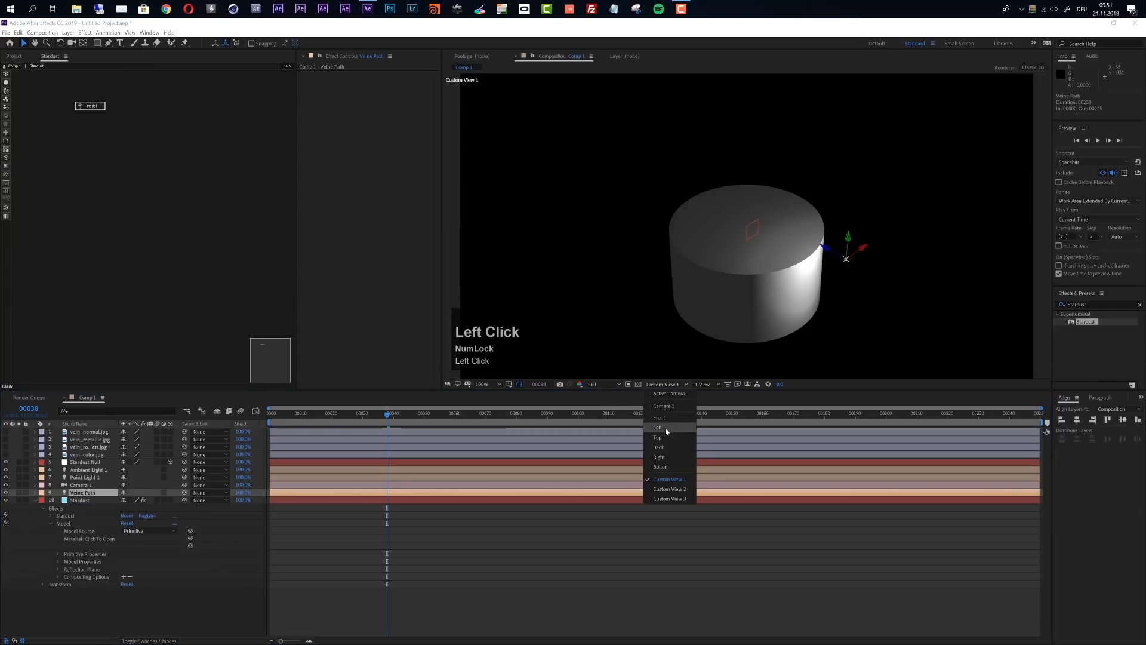
click(664, 436)
scroll(758, 253, down, 2)
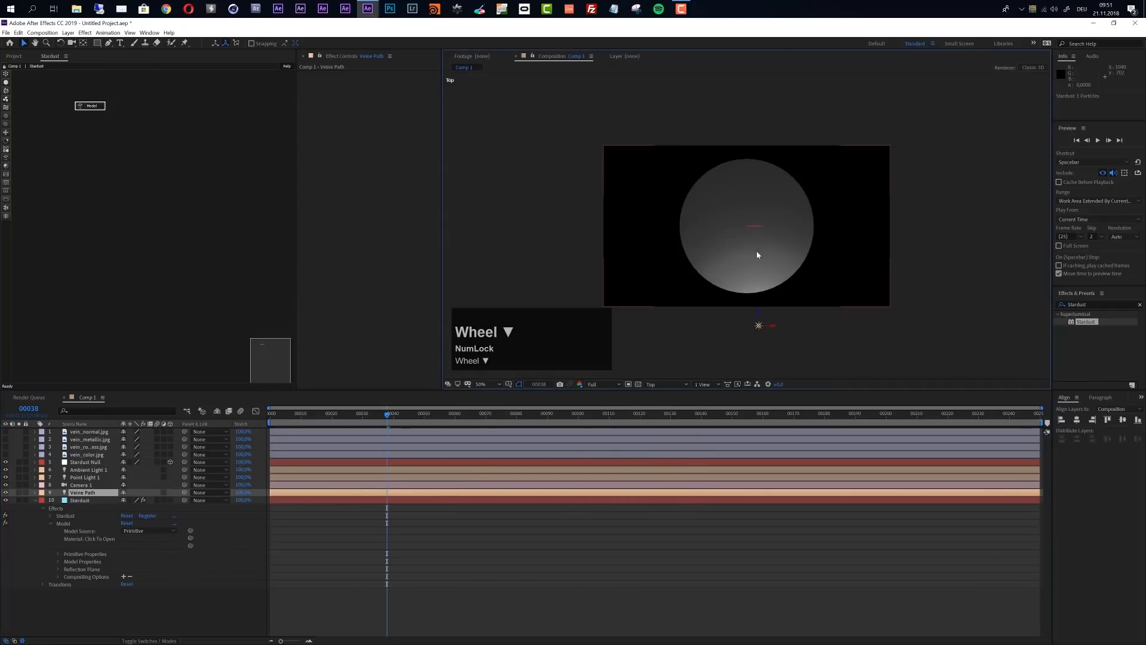
click(74, 485)
scroll(679, 301, down, 2)
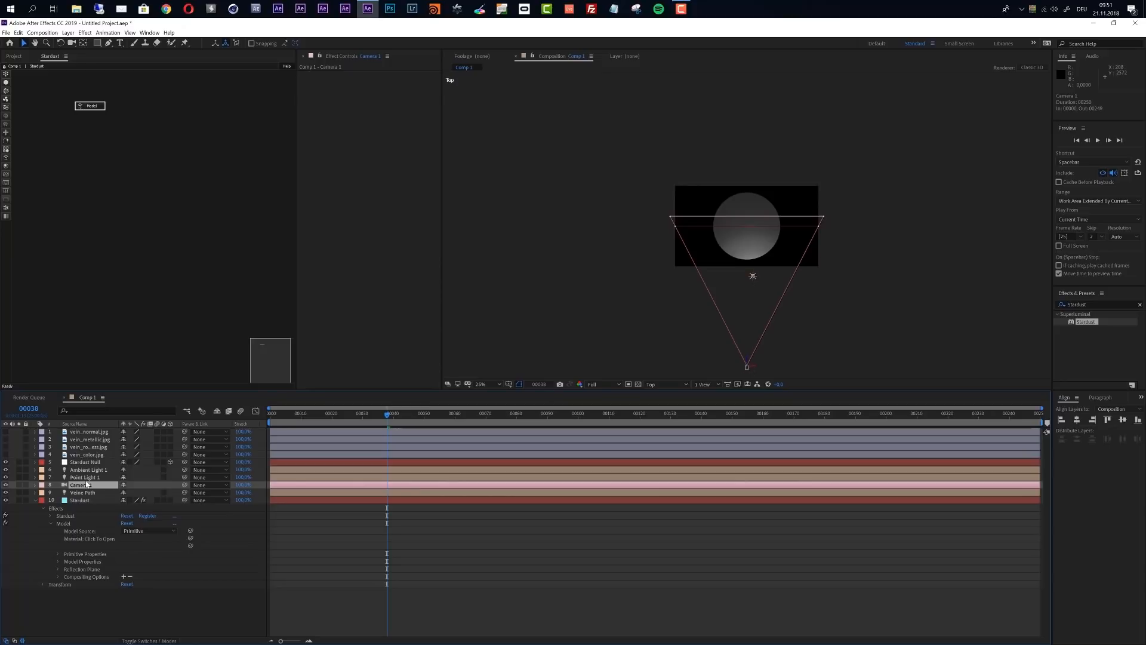
key(p)
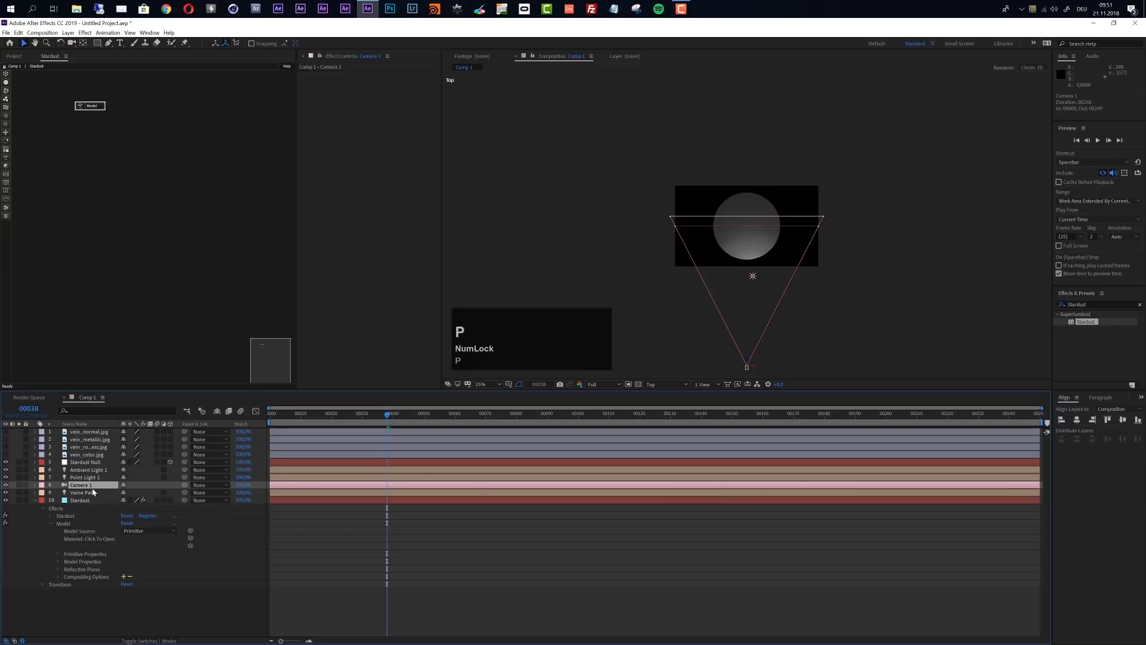
click(82, 495)
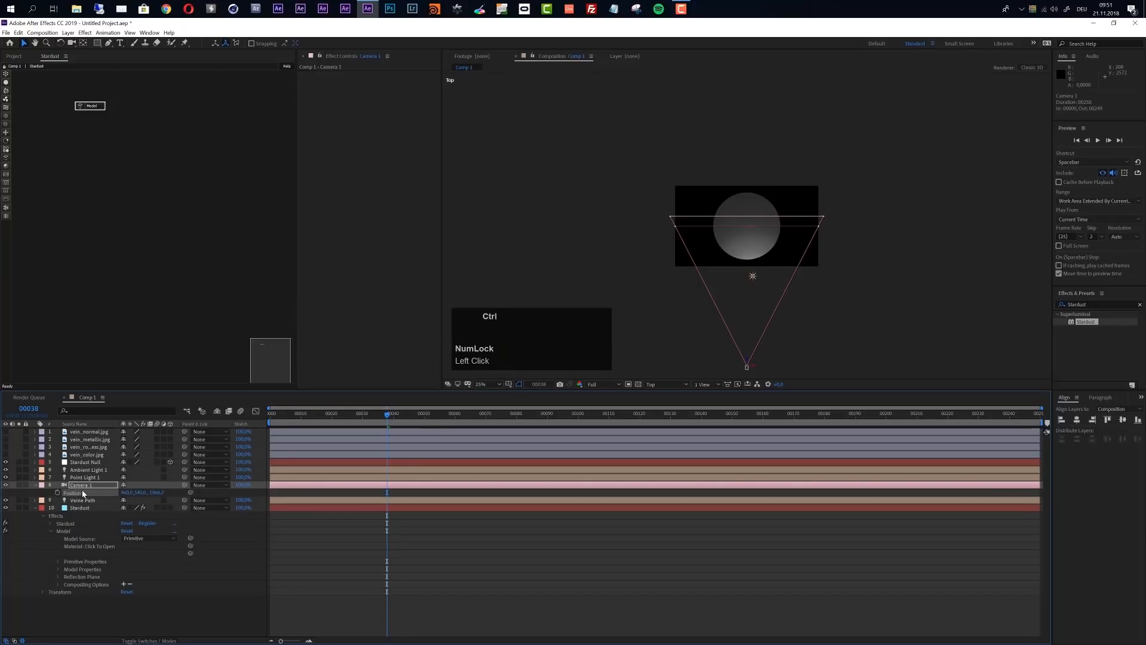
click(85, 477)
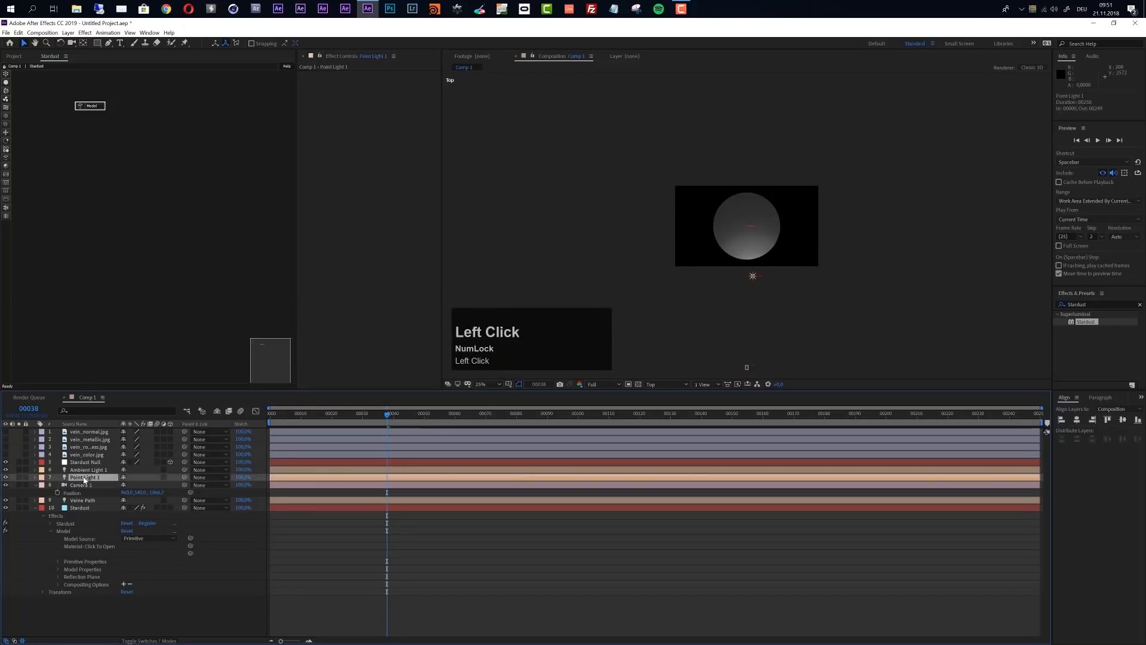
click(77, 501)
key(p)
click(79, 508)
key(ctrl+v)
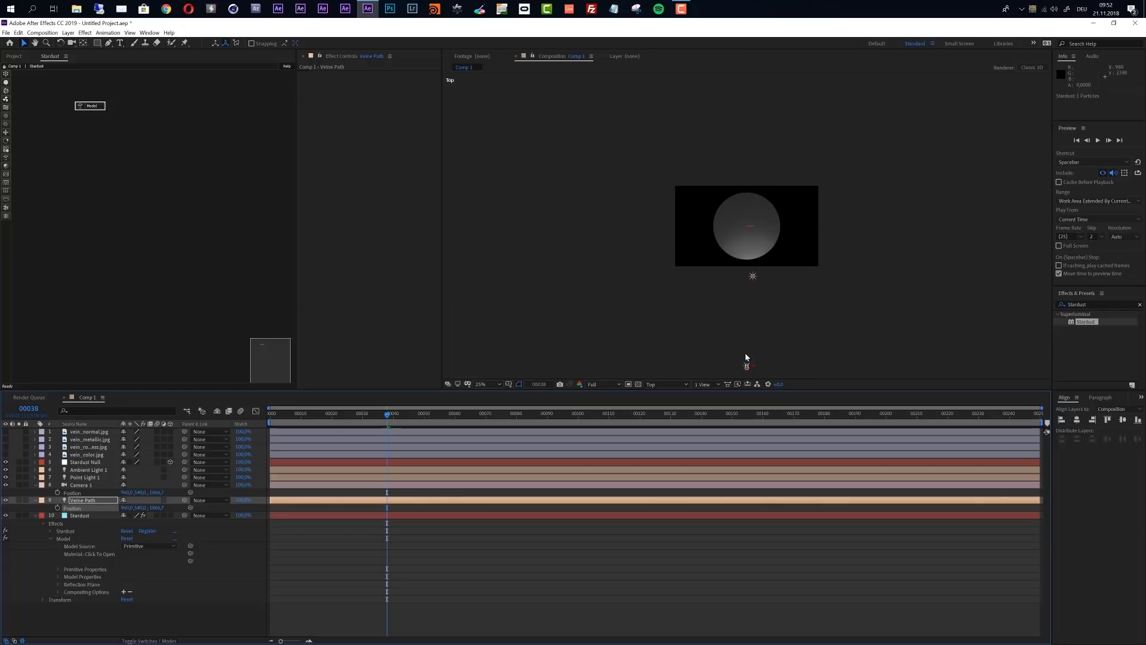
Set a Position keyframe for the Veine Path light at frame 0
drag(285, 419, 276, 419)
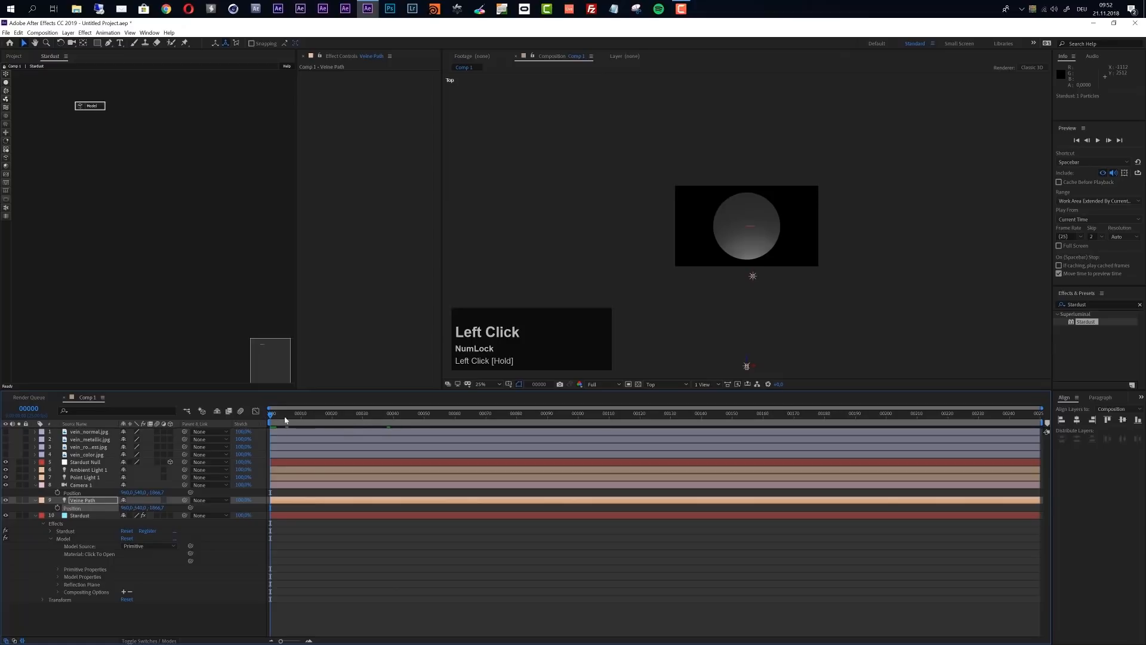
click(90, 503)
key(Num_Lock)
click(91, 502)
click(57, 508)
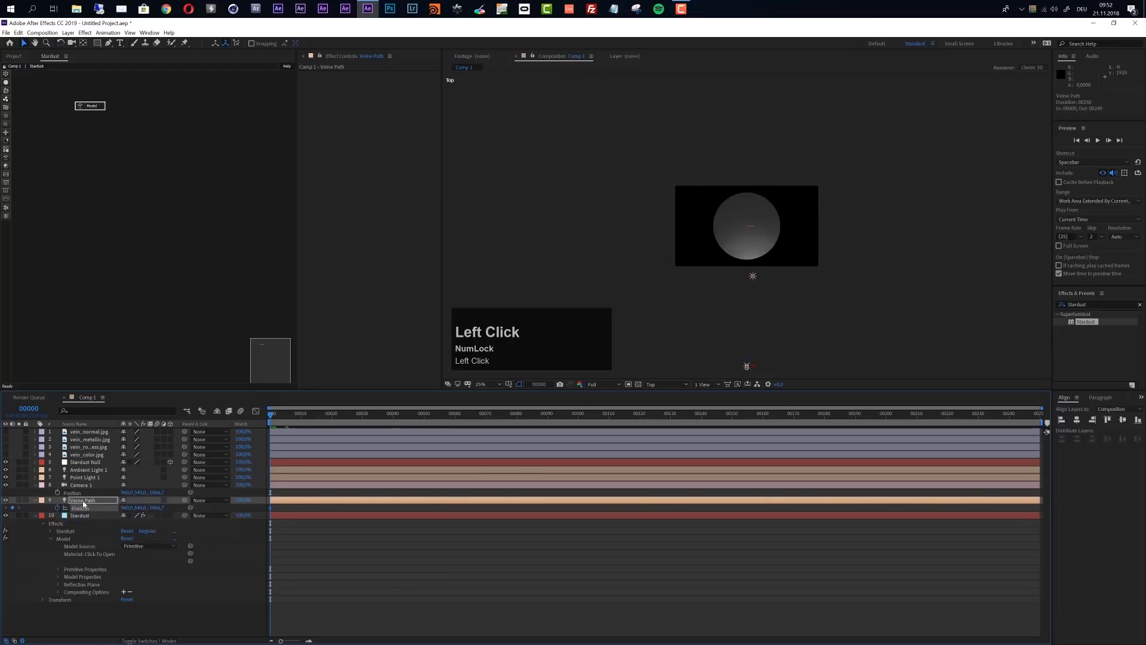
At frame 24, move the Veine Path light to the cylinder's right edge in the Top view and curve its motion path
click(344, 423)
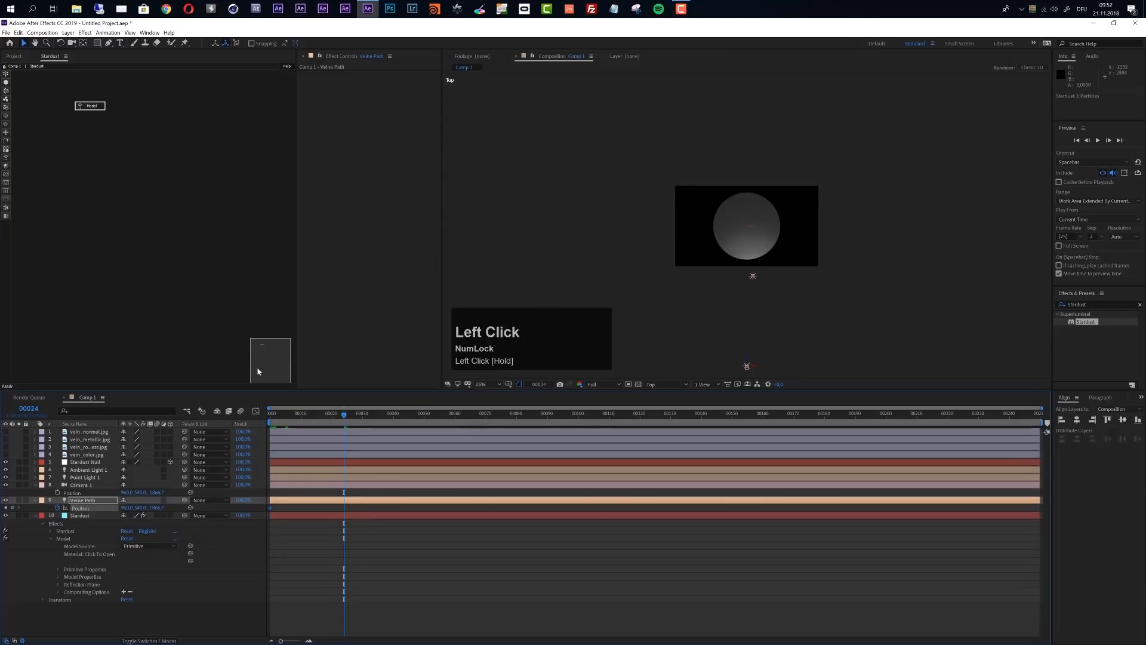
drag(746, 366, 719, 226)
mouse_move(794, 218)
mouse_down()
mouse_move(703, 230)
mouse_move(774, 214)
mouse_up()
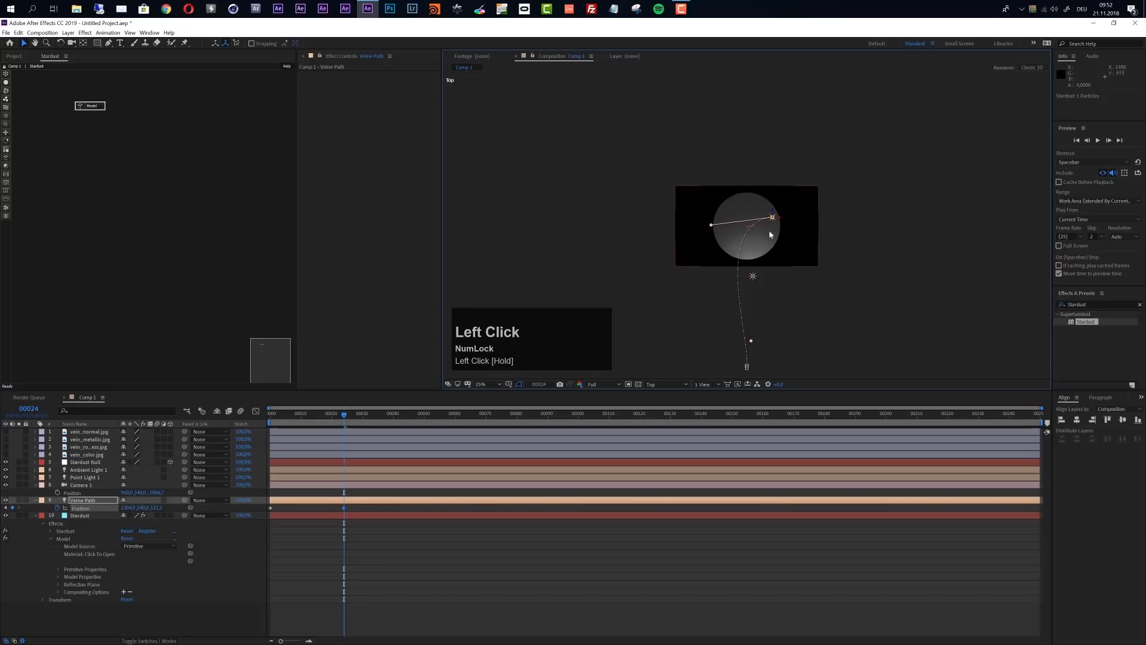
click(711, 227)
Add a Deform node to the Stardust graph and connect it below the Model node
click(80, 517)
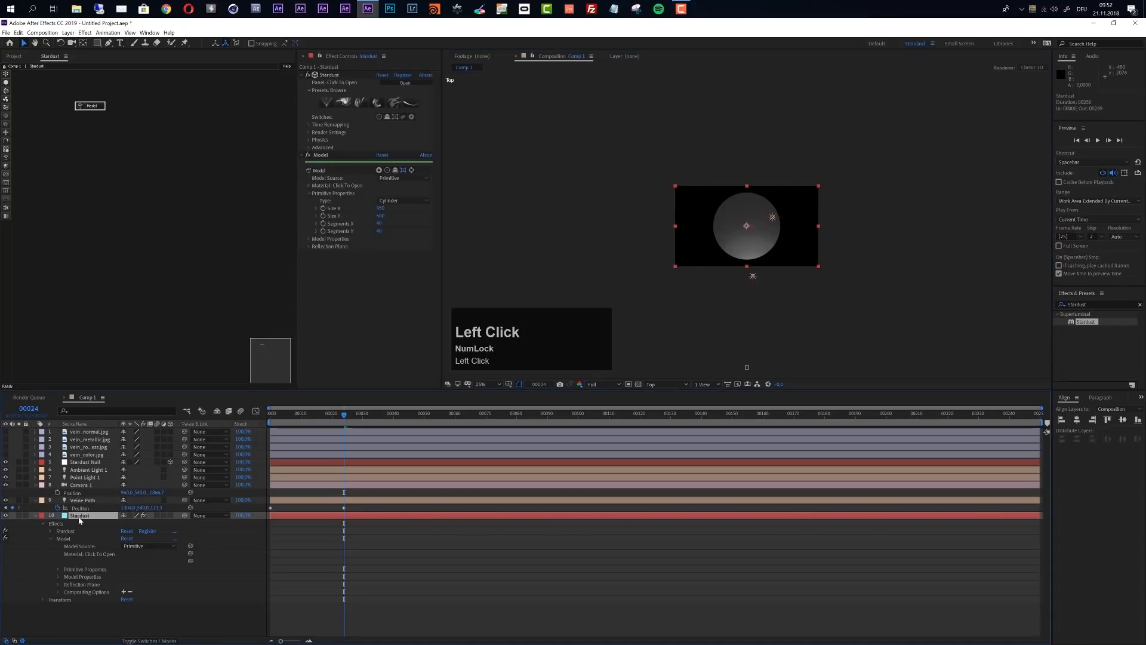
click(6, 177)
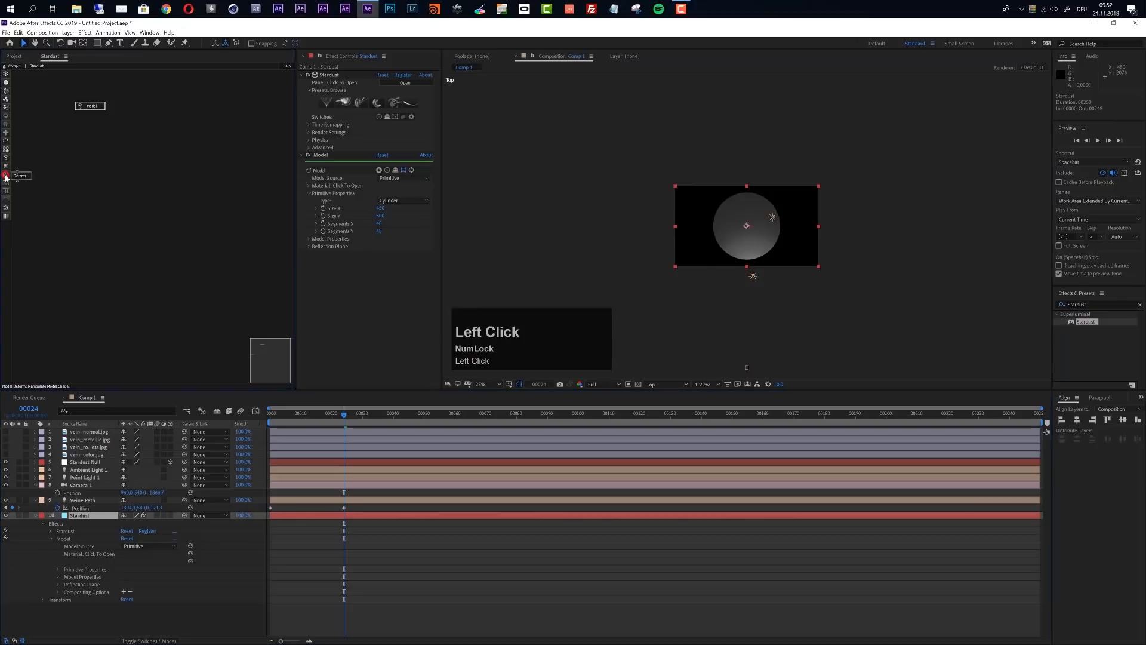
drag(84, 173, 94, 129)
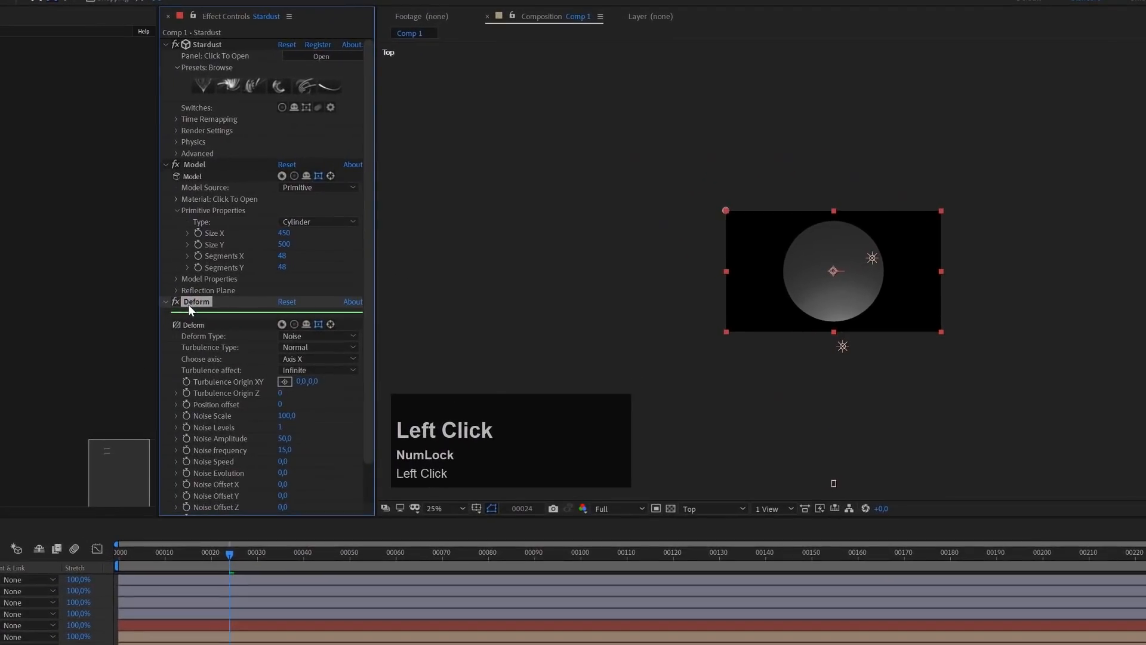
Rename the Deform effect as "Path Deform" and set its Deform Type to Path
key(Return)
key(Left)
text(Path)
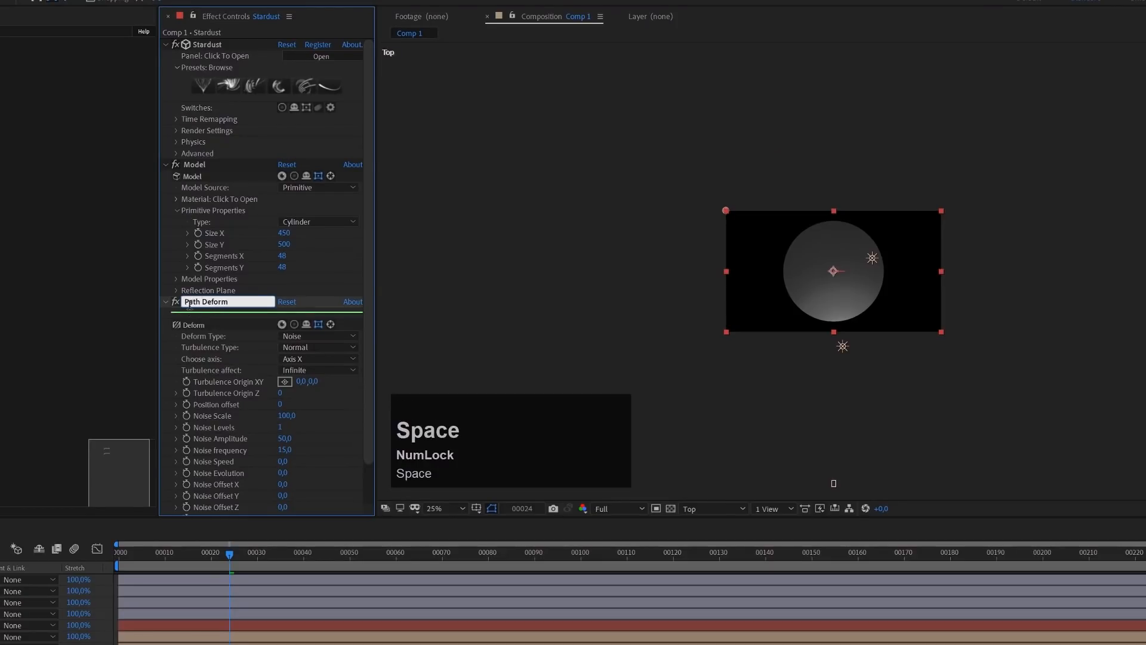
click(173, 342)
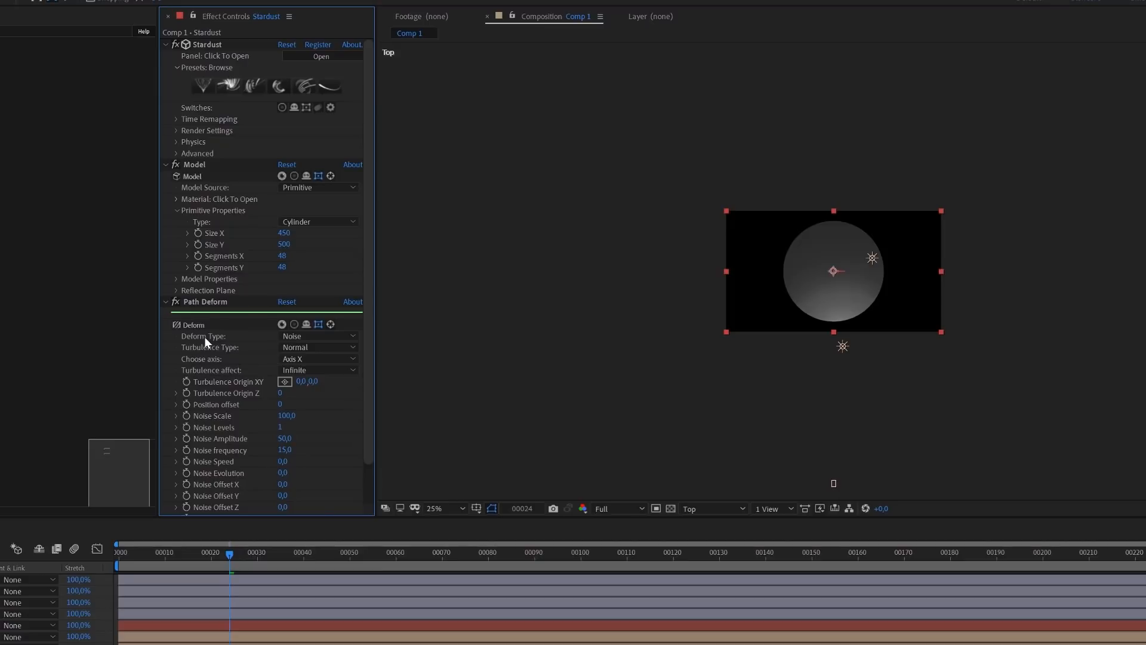
click(301, 338)
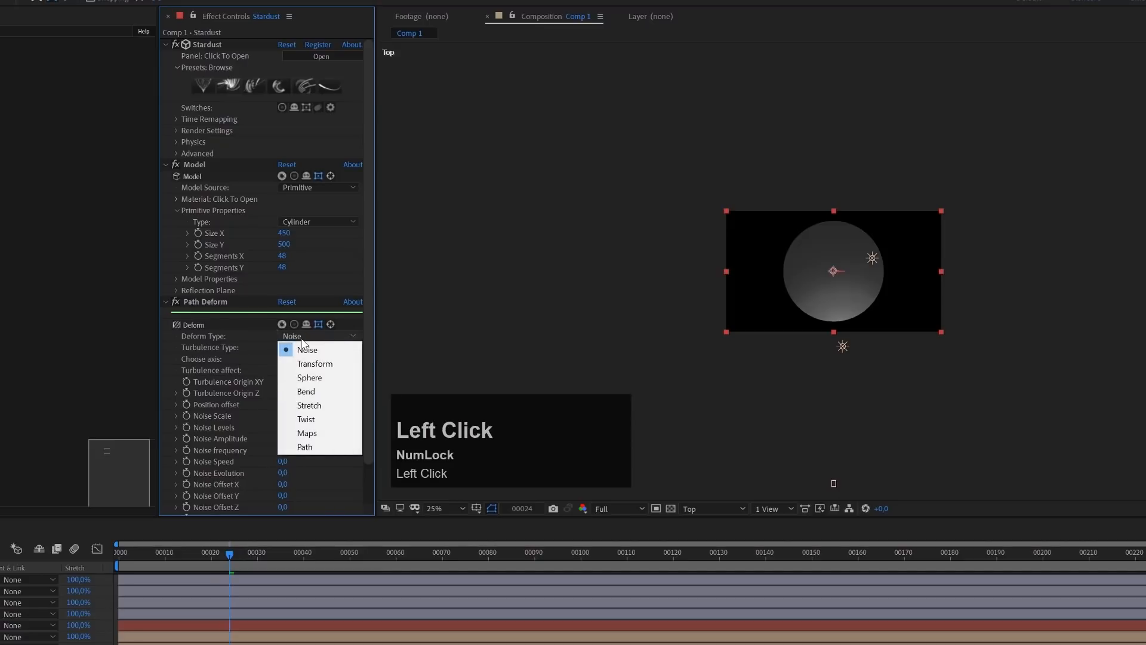
click(317, 449)
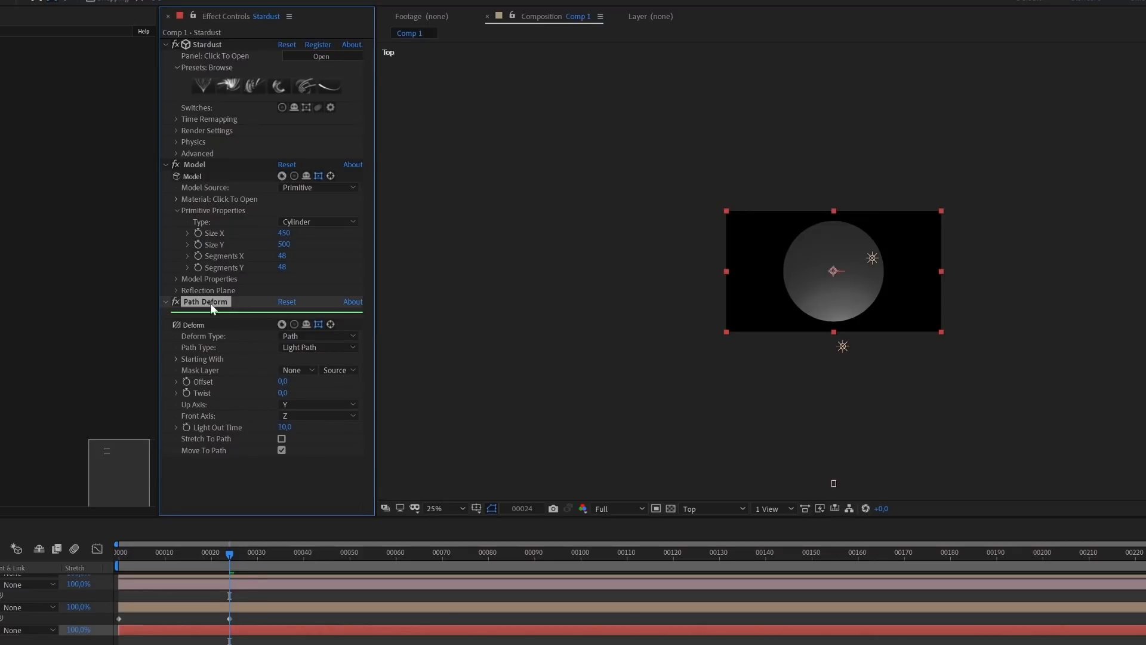
Set the Path Deform's Starting With light name prefix to "V"
click(185, 359)
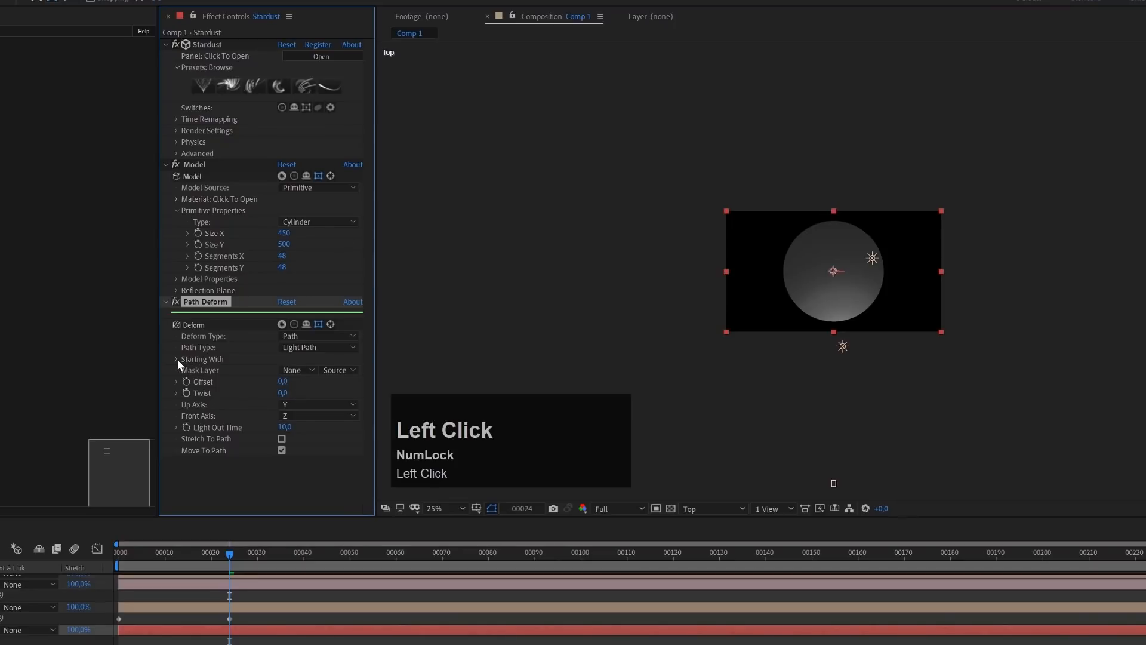
click(177, 359)
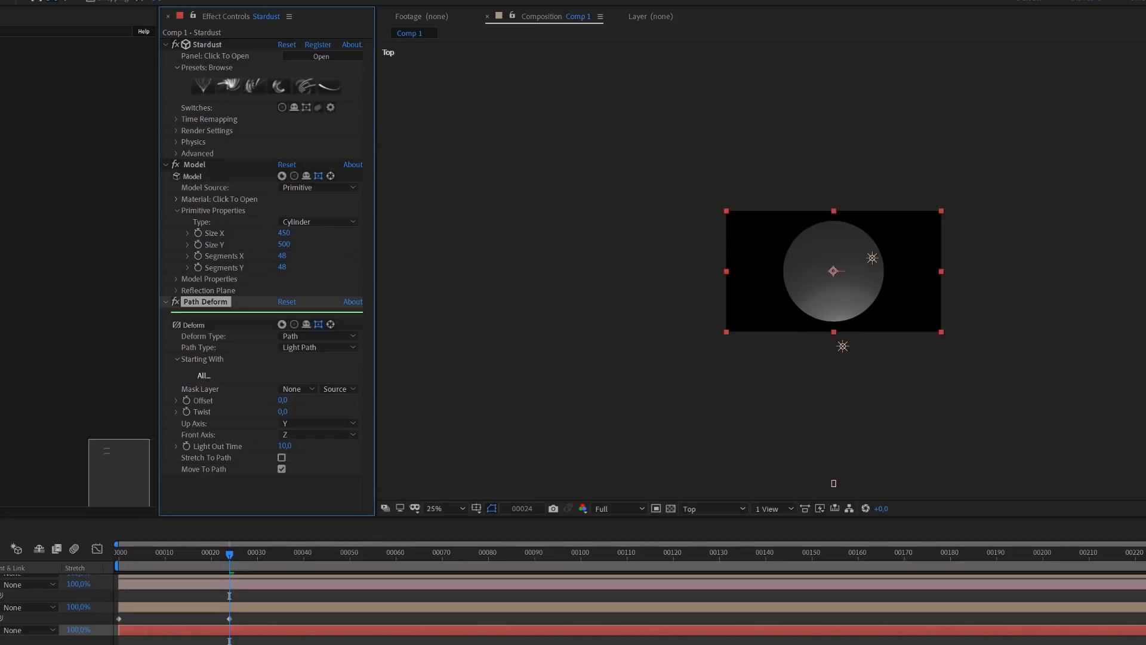
click(2, 606)
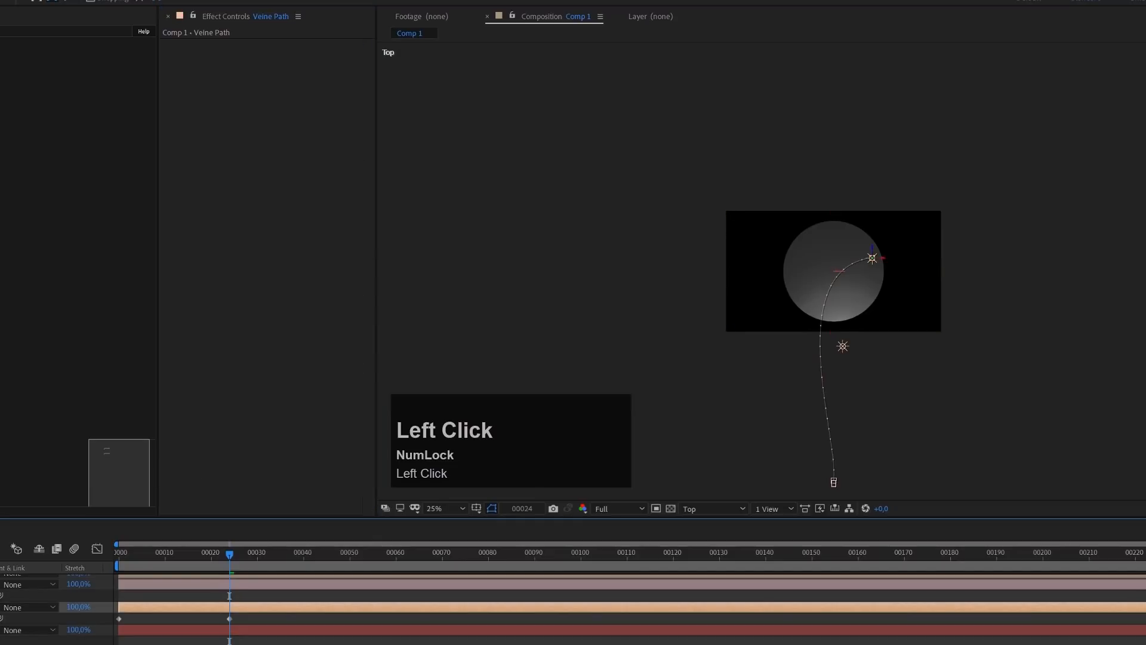
click(2, 629)
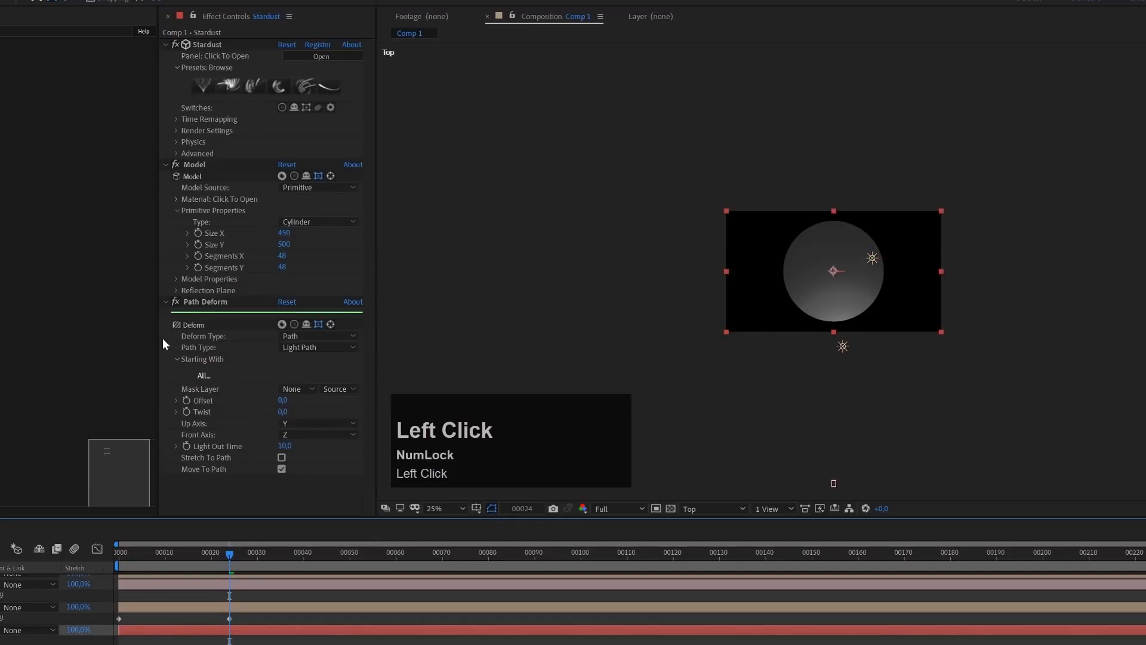
click(198, 374)
drag(500, 389, 531, 249)
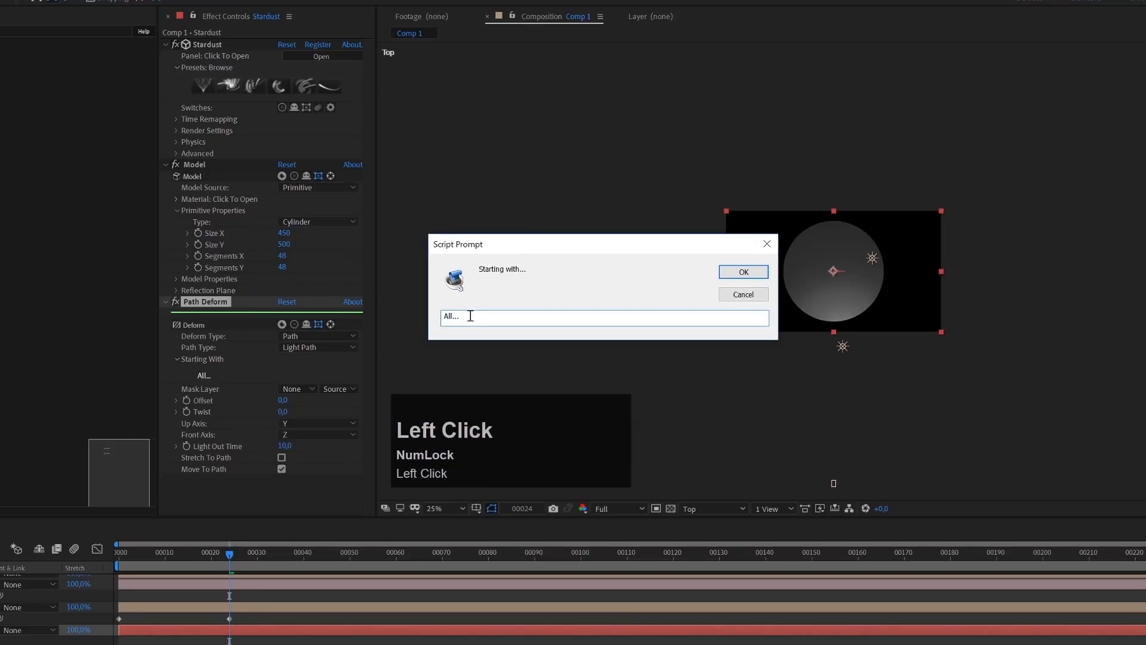
text(V)
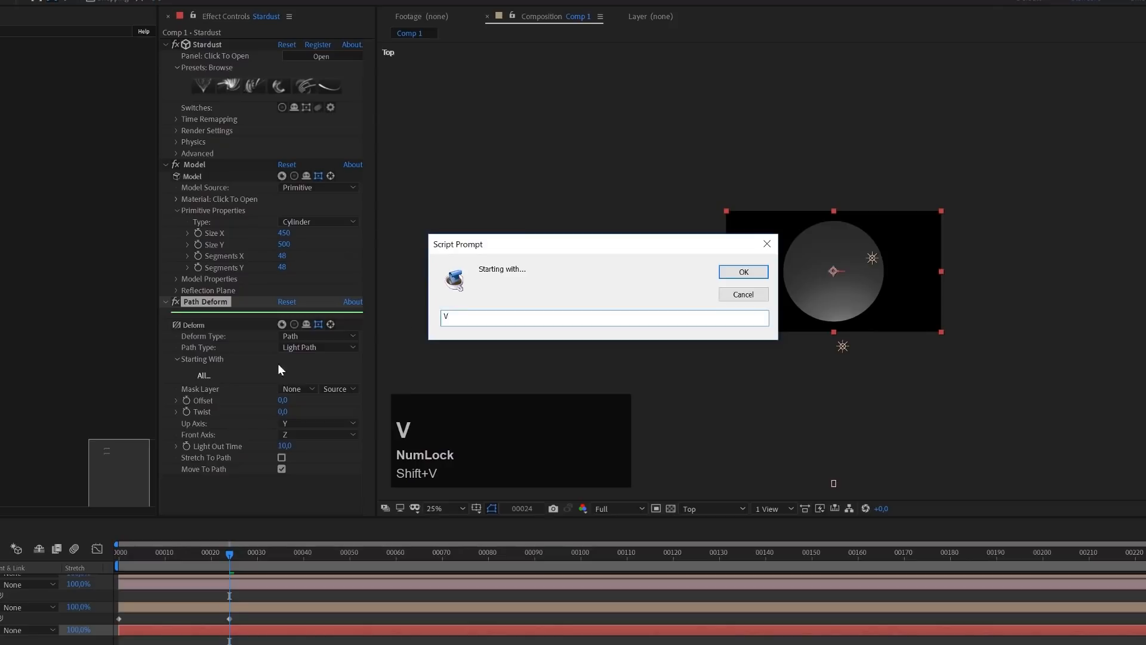
click(742, 272)
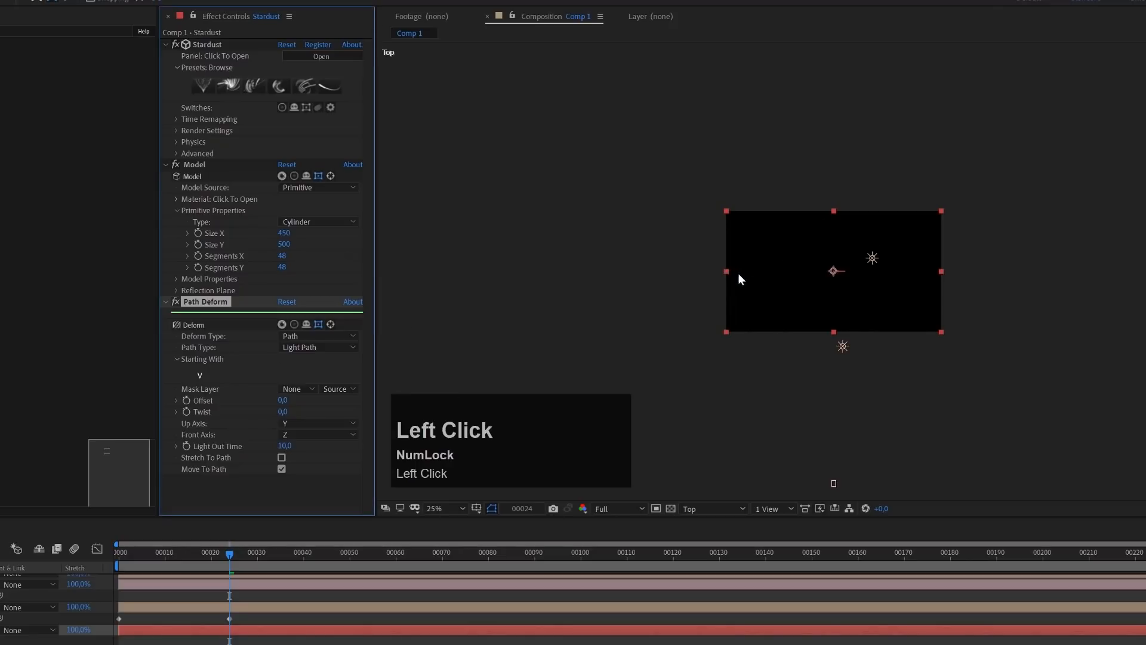
Enable Stretch To Path on the Path Deform and set its Up Axis to X
scroll(815, 292, up, 1)
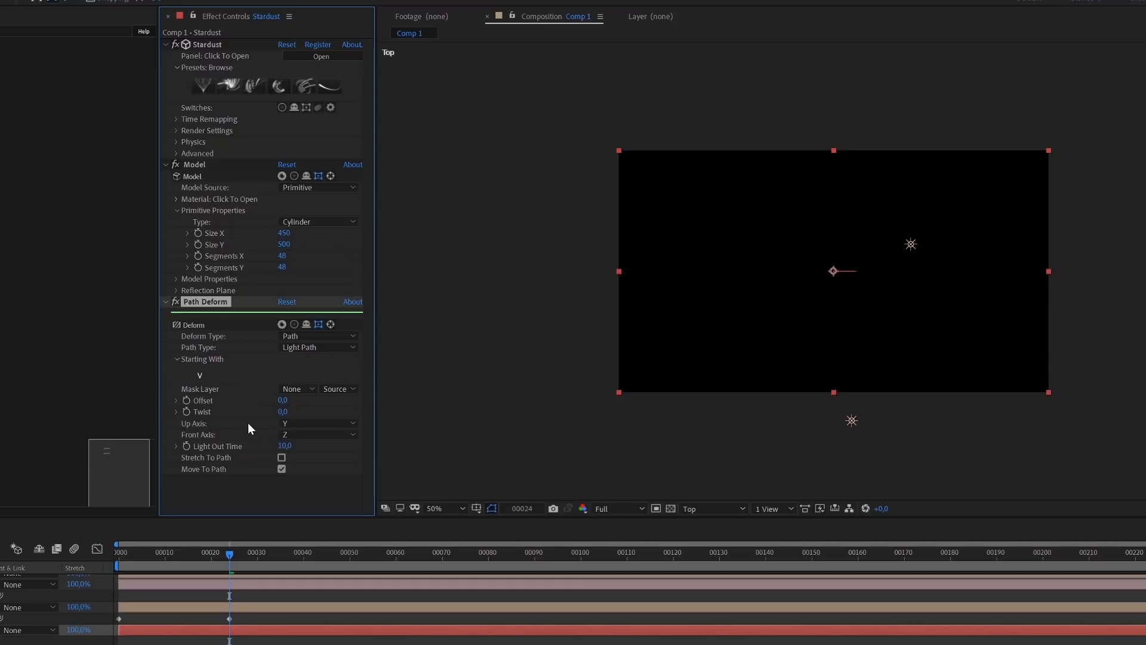
click(281, 458)
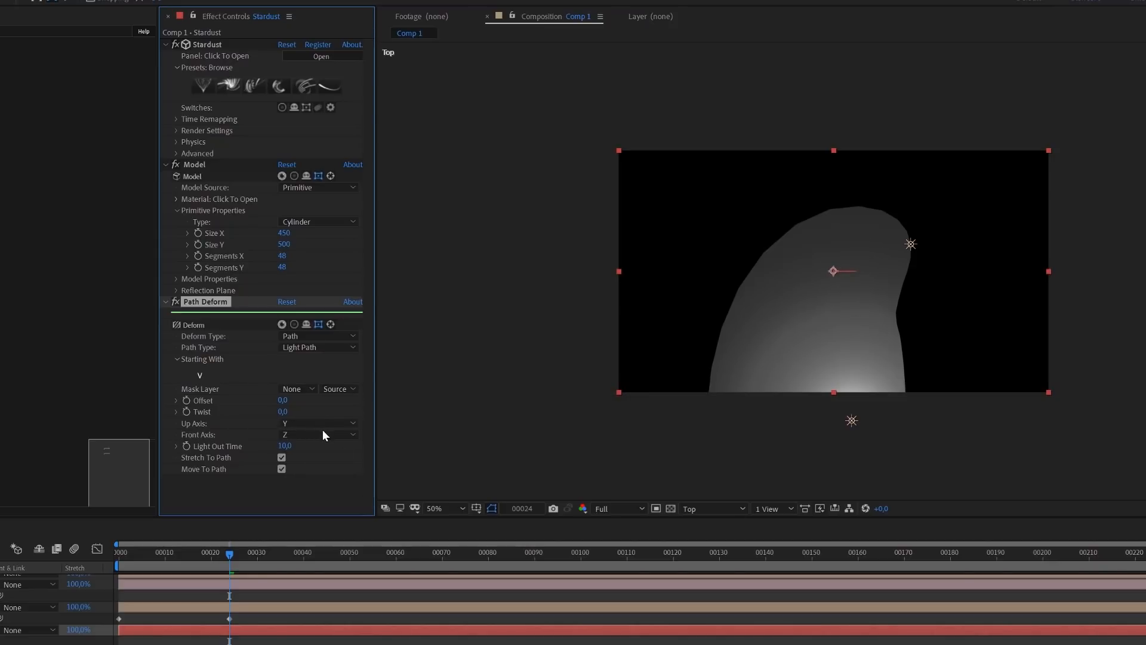
click(290, 424)
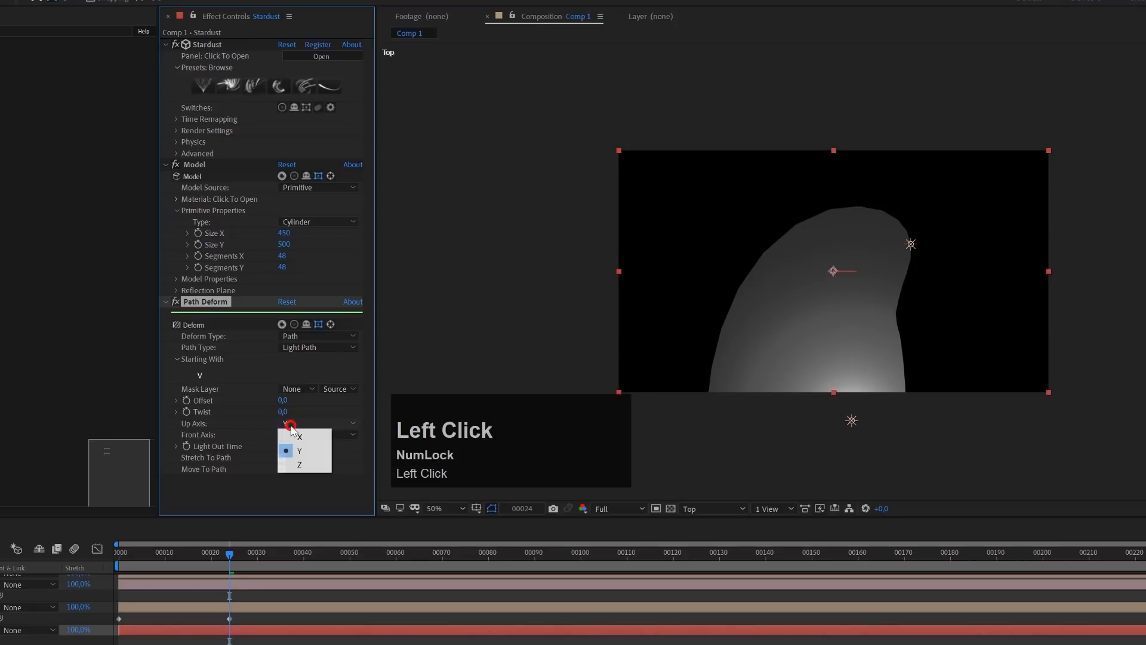
click(298, 438)
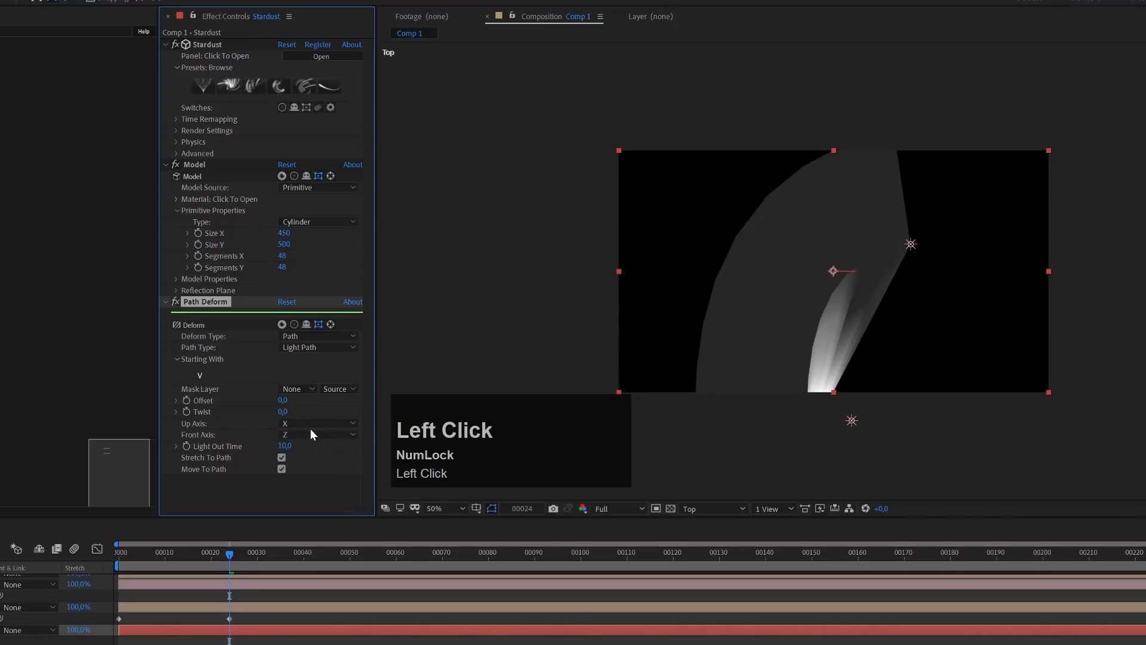
Switch to Custom View 1 and set the Path Deform's Front Axis to Y
click(740, 510)
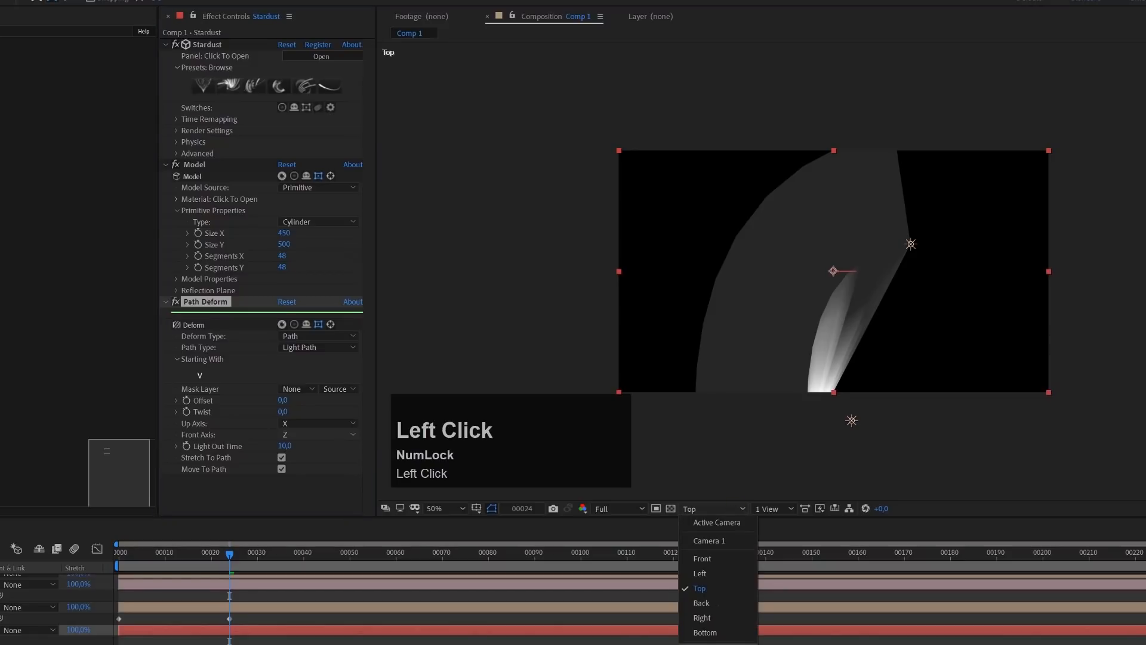
click(716, 635)
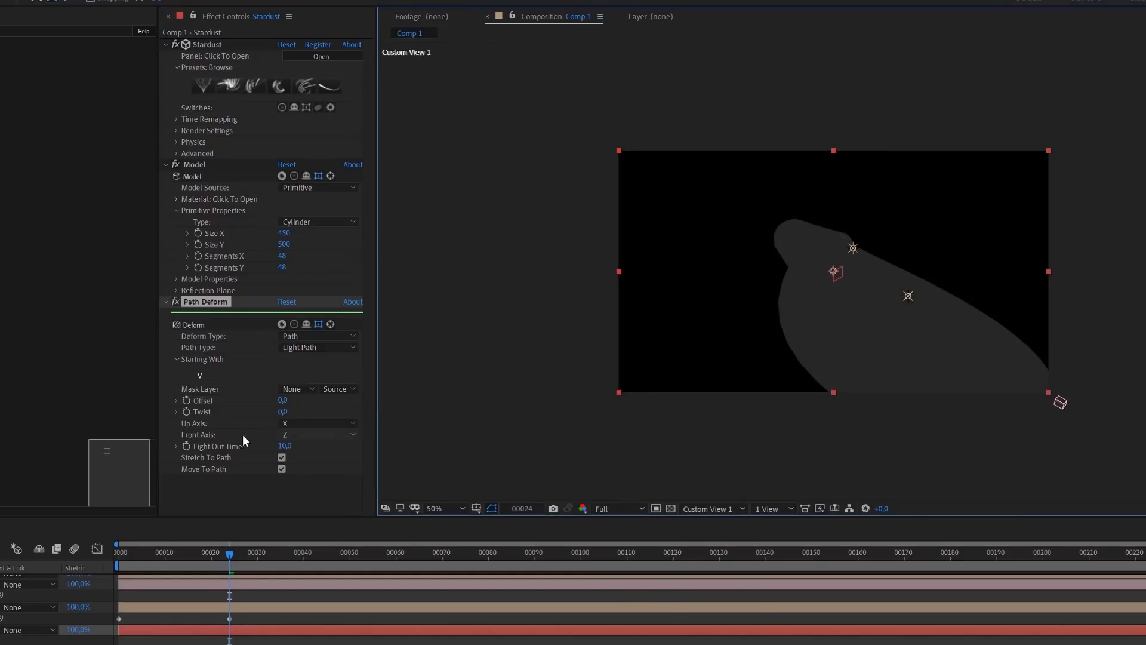
click(291, 434)
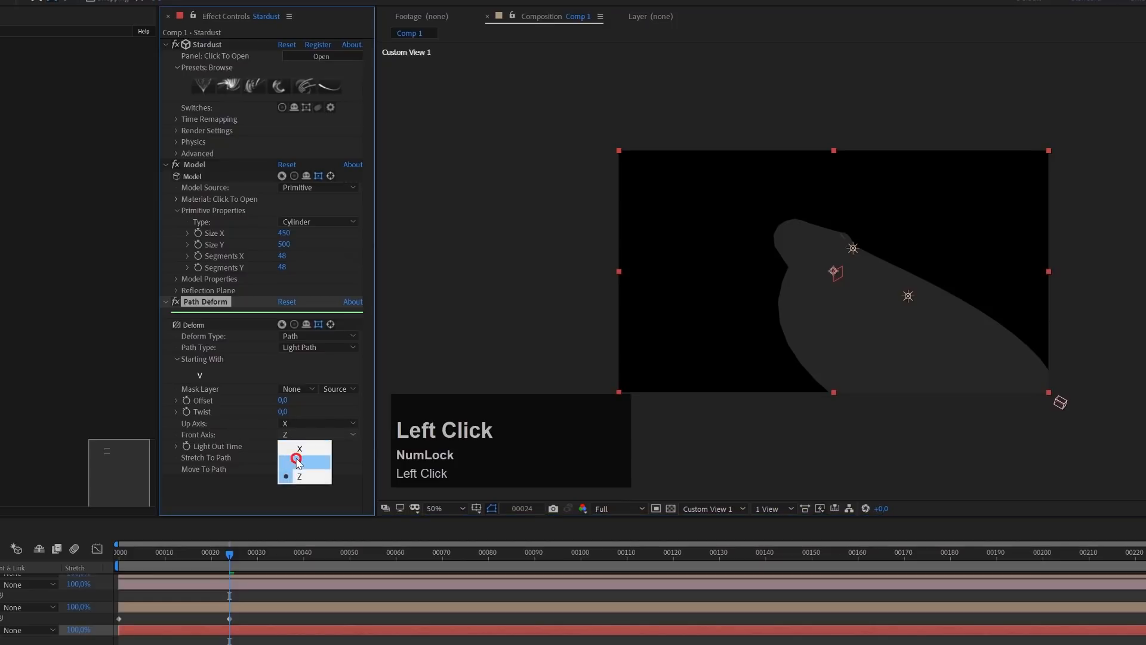
click(295, 456)
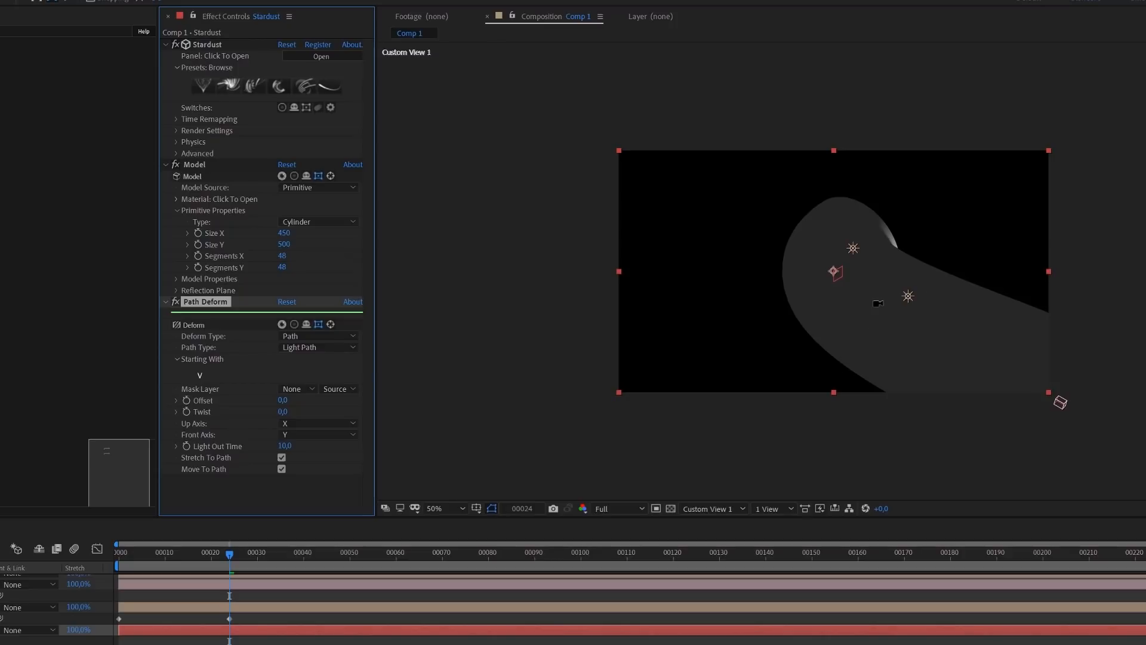
Move Point Light 1 along its Z axis toward the near open end of the deformed cylinder in Custom View 1
key(c)
key(c)
key(c)
drag(862, 296, 810, 258)
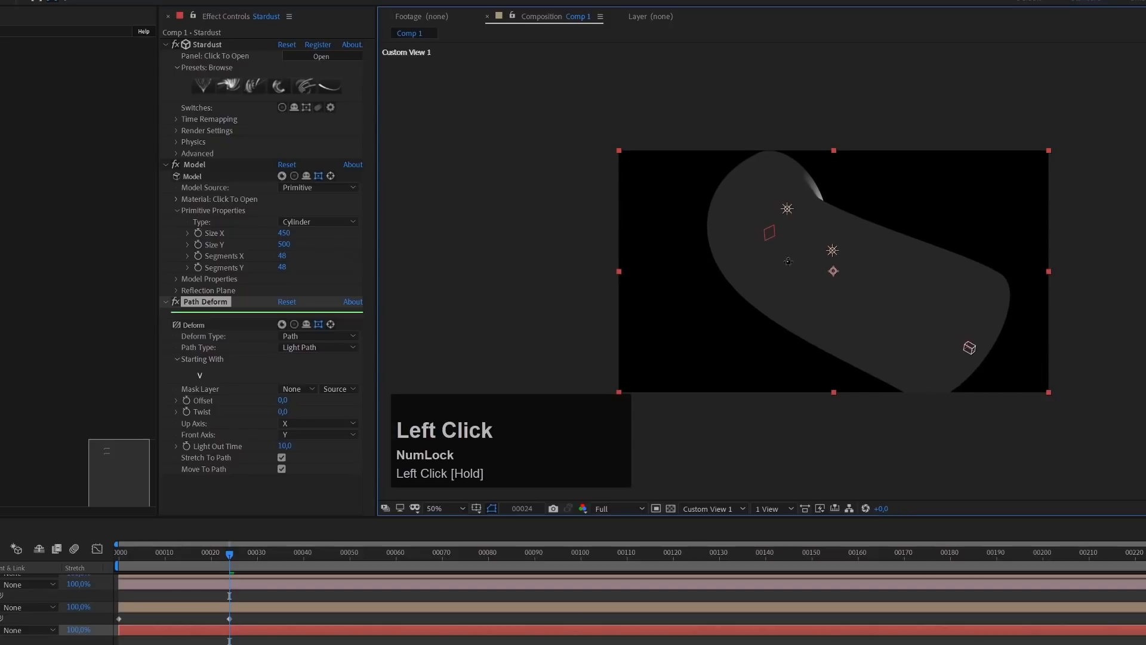
scroll(573, 609, up, 2)
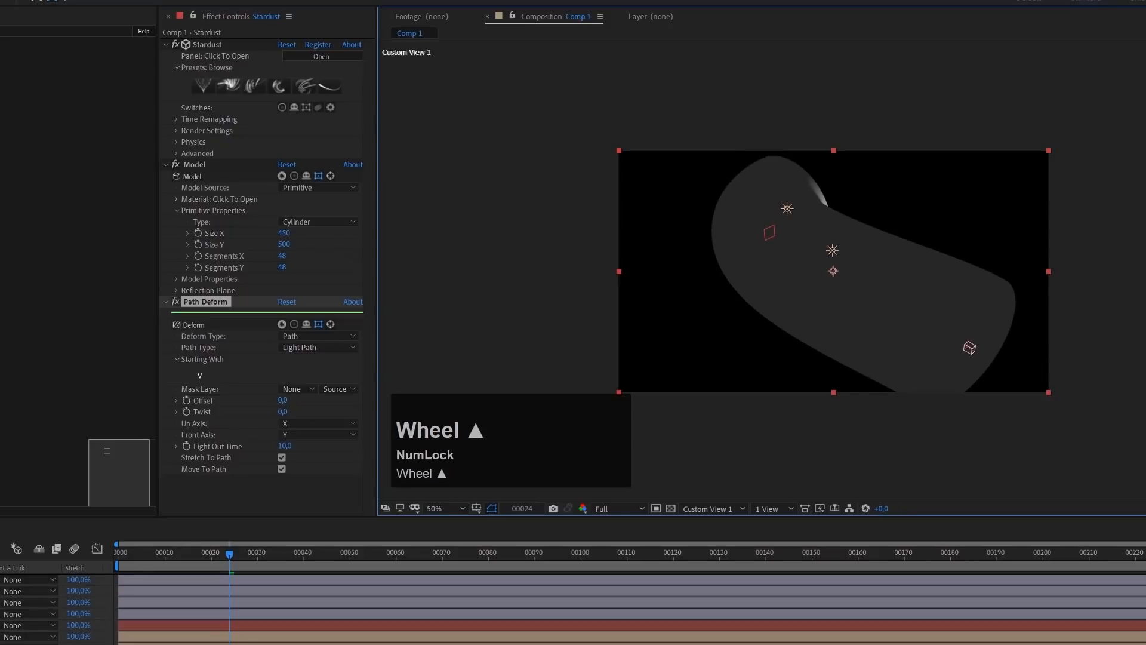
click(832, 251)
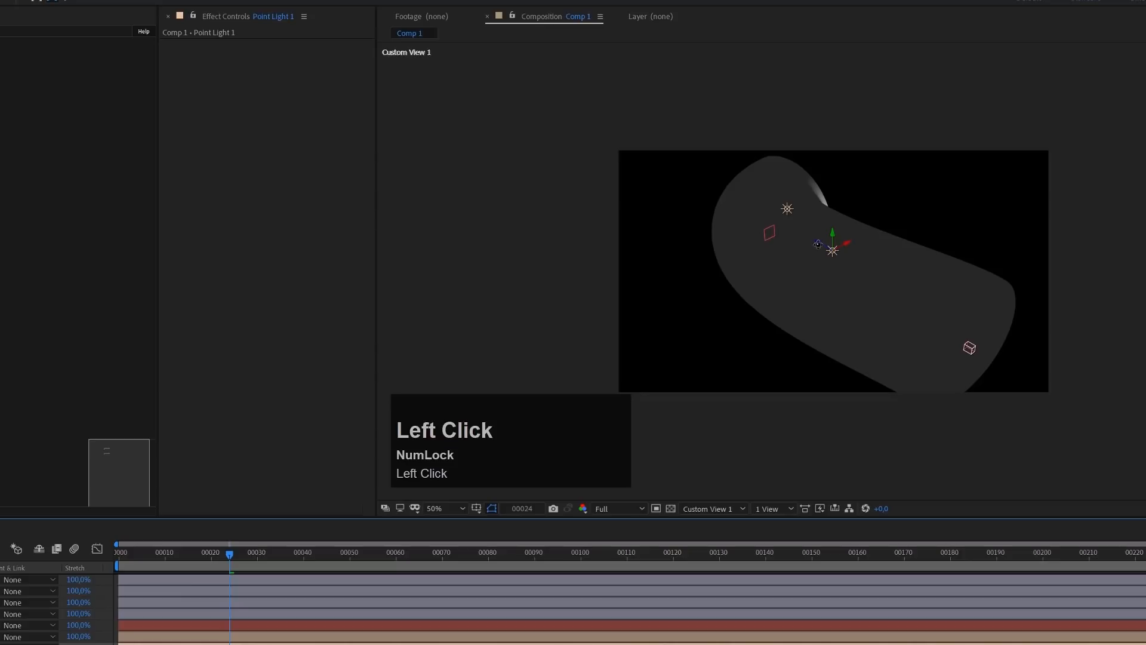
key(v)
drag(818, 247, 1062, 369)
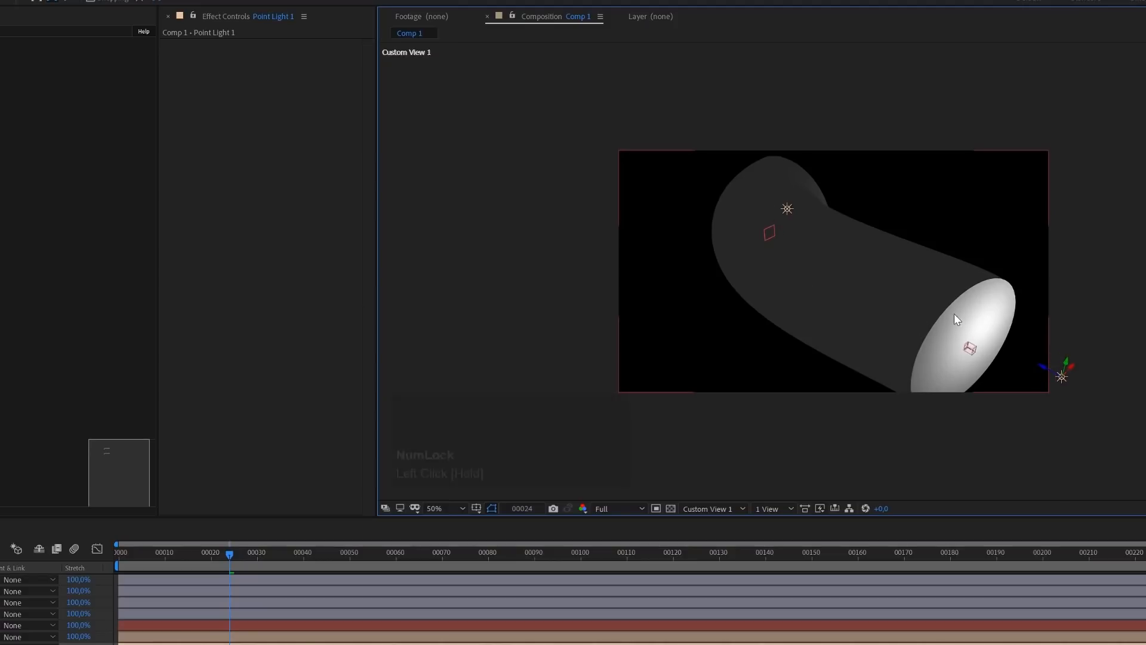
scroll(1074, 367, down, 1)
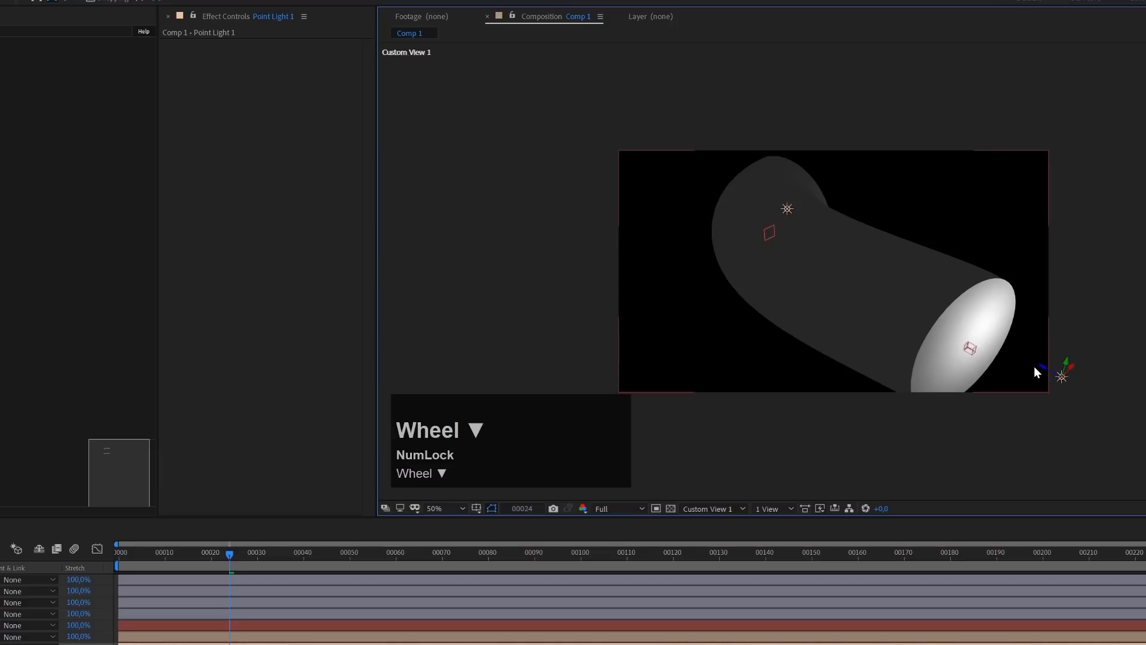
mouse_move(1040, 366)
mouse_down()
mouse_move(970, 347)
mouse_move(882, 301)
mouse_up()
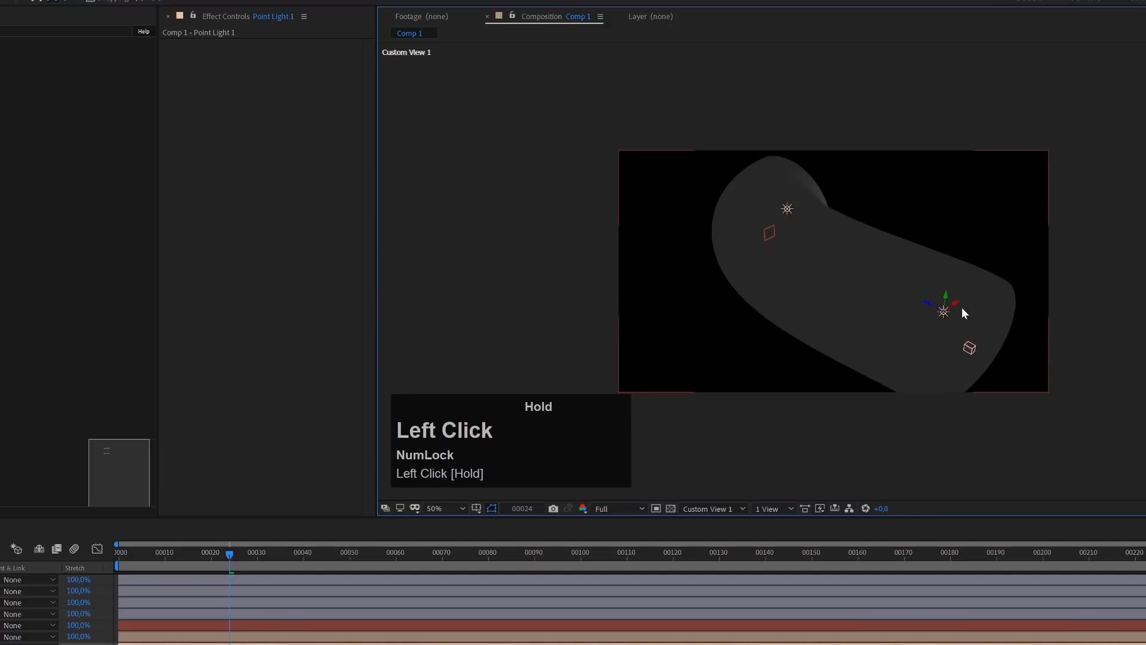
In the Active Camera view, lower Point Light 1 along its vertical axis
click(724, 510)
click(724, 524)
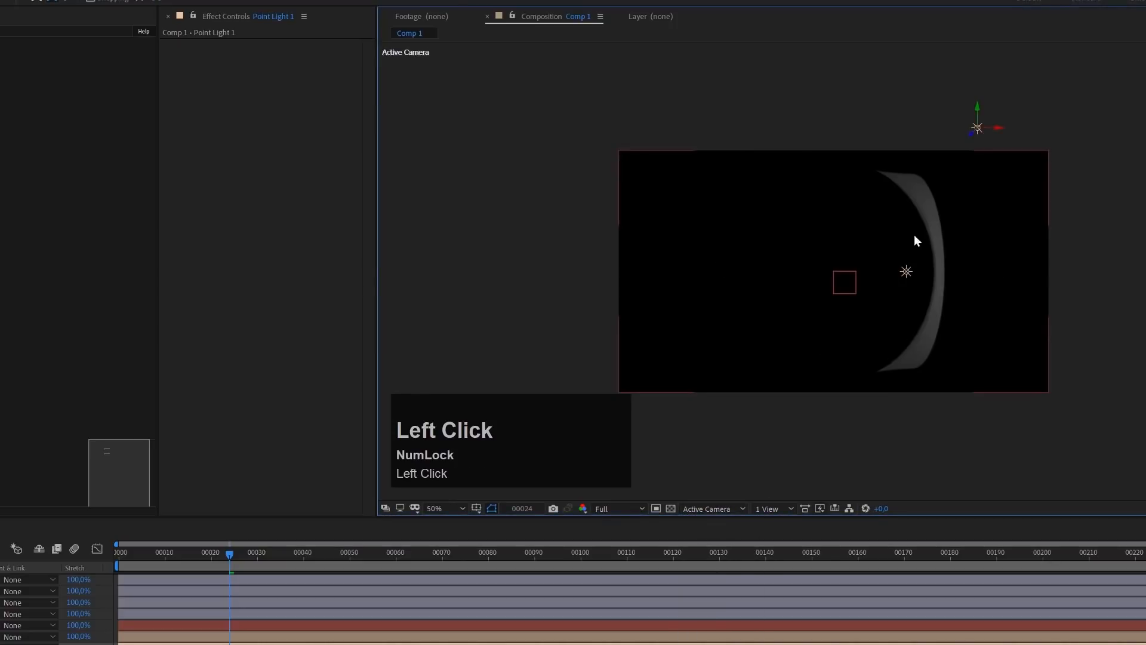
drag(977, 109, 972, 179)
Enable Double Sided in the Model Properties of the Stardust cylinder model
click(844, 282)
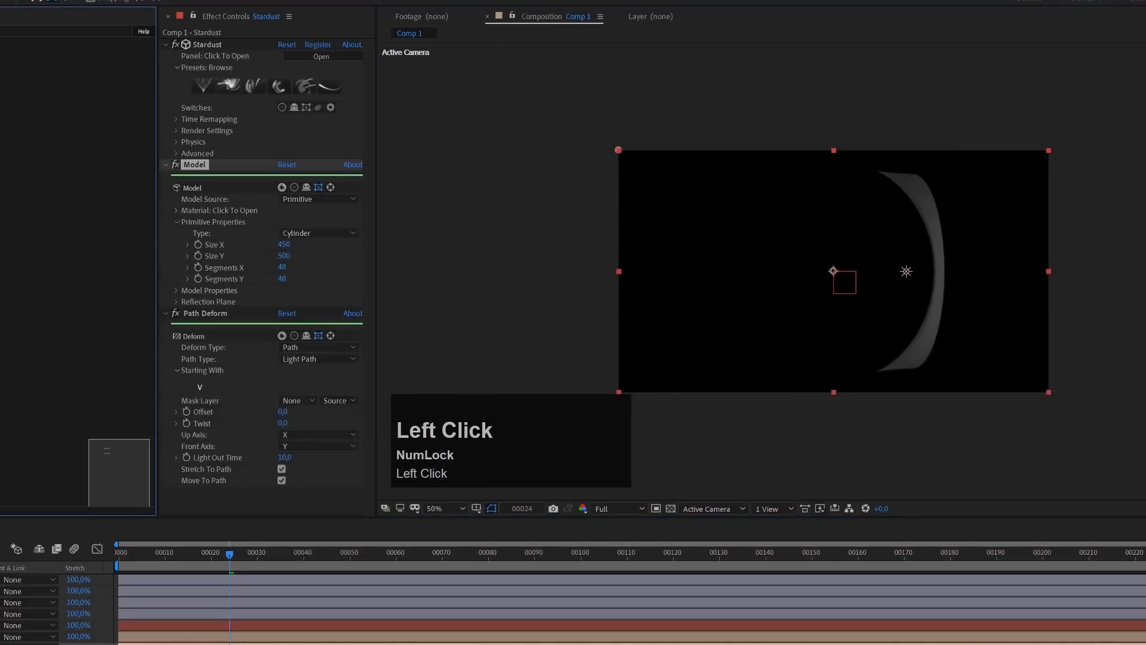
click(177, 290)
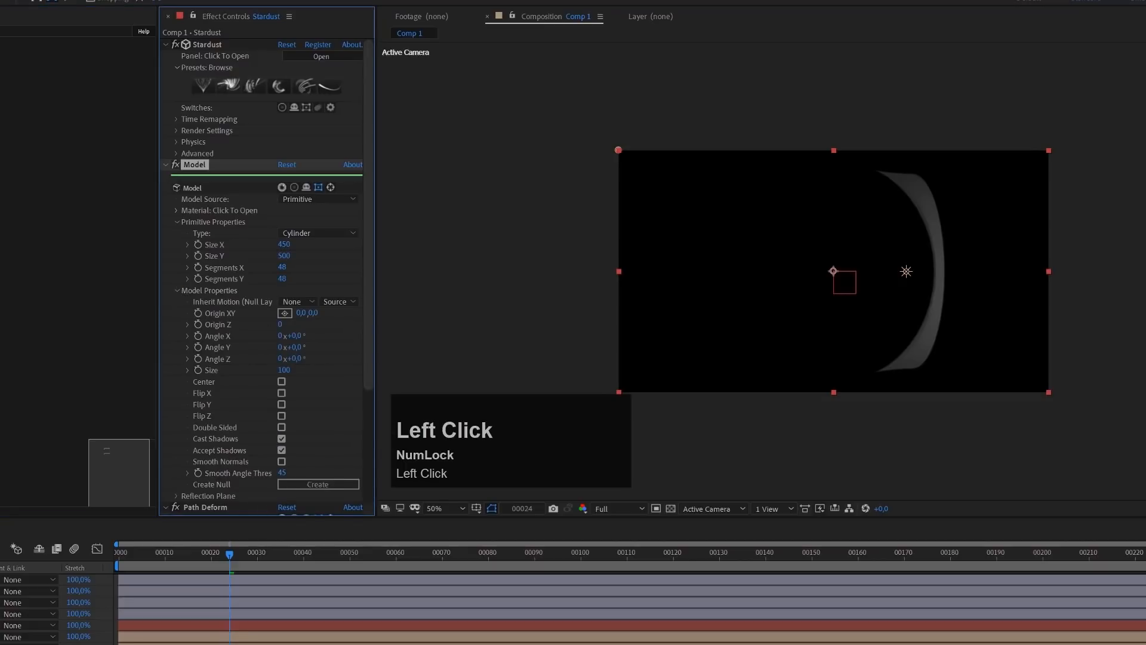
click(281, 428)
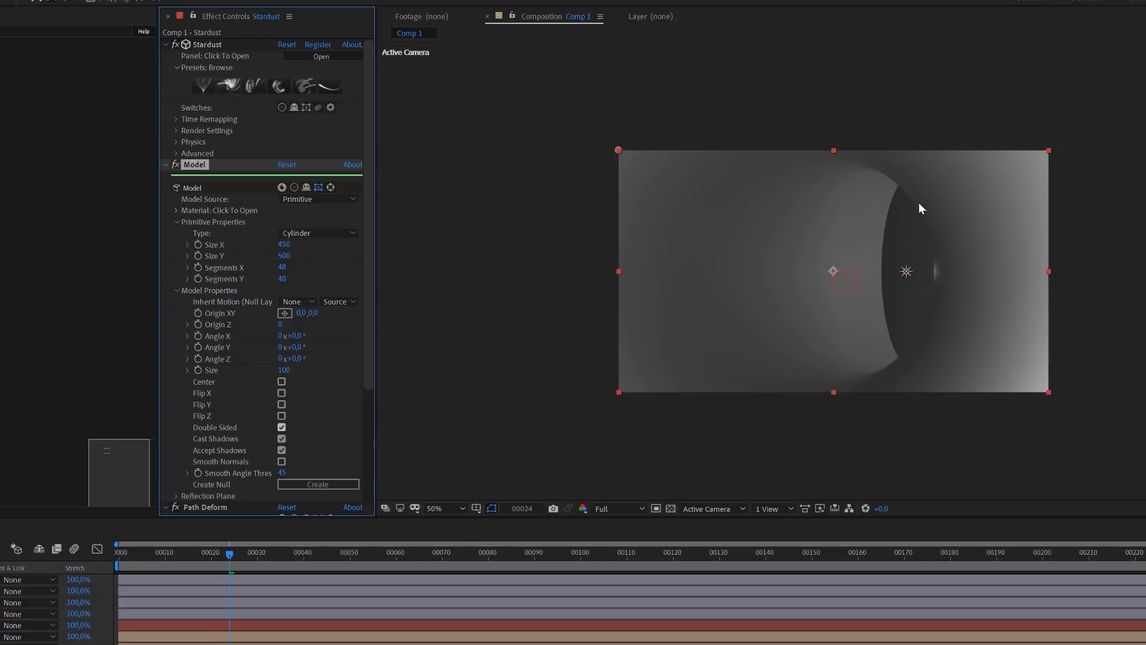
In the Top view, shift the Veine Path light's end position slightly outward and adjust the curve handle of its motion path
click(697, 509)
click(700, 589)
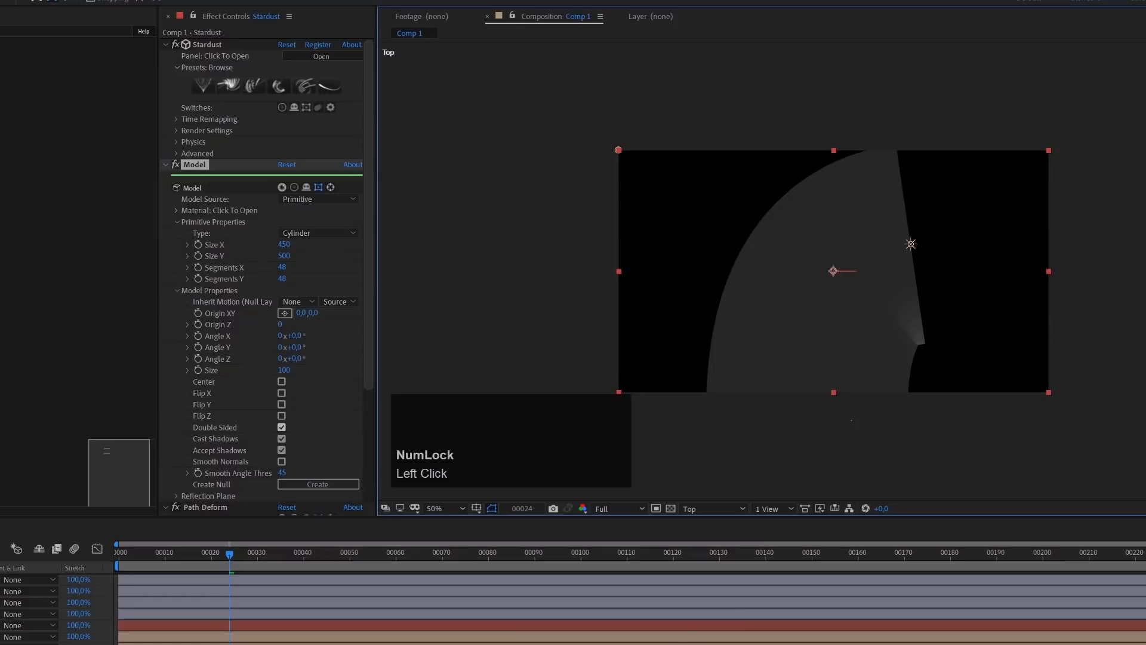
click(871, 284)
scroll(870, 283, down, 2)
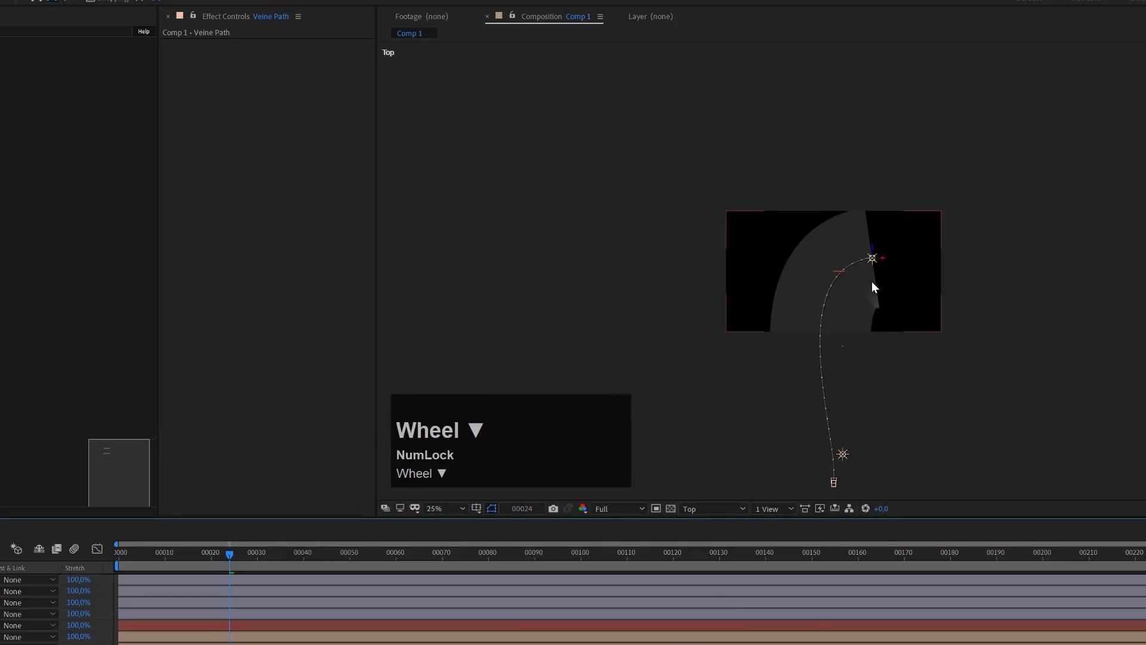
mouse_move(883, 259)
mouse_down()
mouse_move(907, 256)
mouse_move(897, 251)
mouse_up()
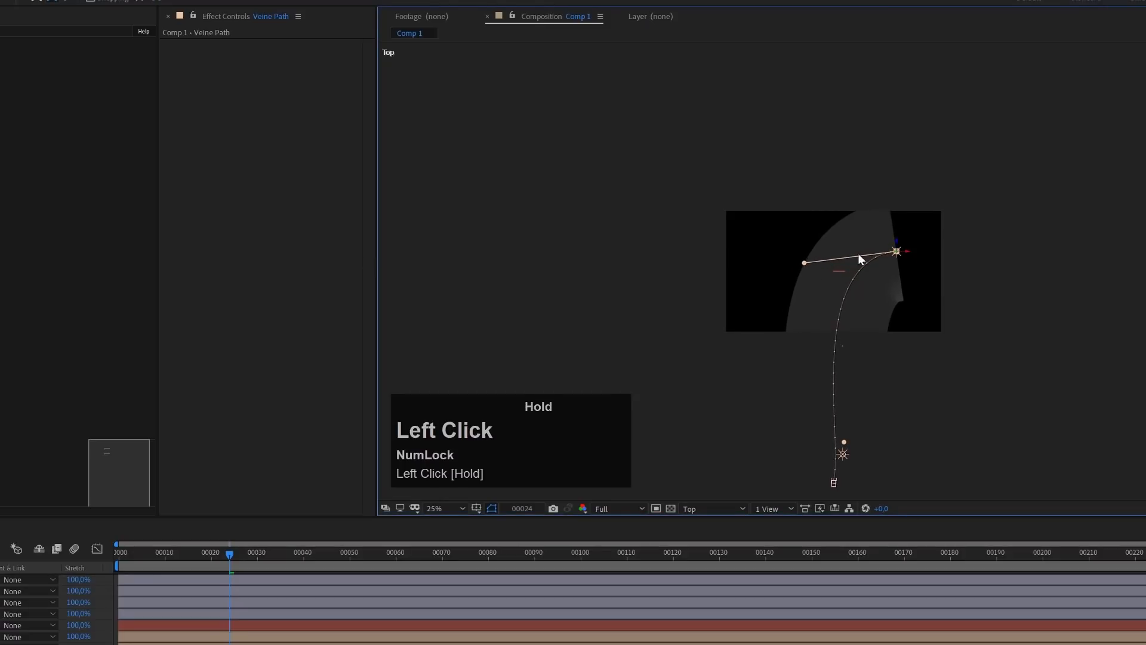
drag(804, 262, 796, 243)
Move the Veine Path light's end point to the frame's upper-right corner and lengthen its handle for a wider bend
click(908, 252)
drag(907, 252, 955, 251)
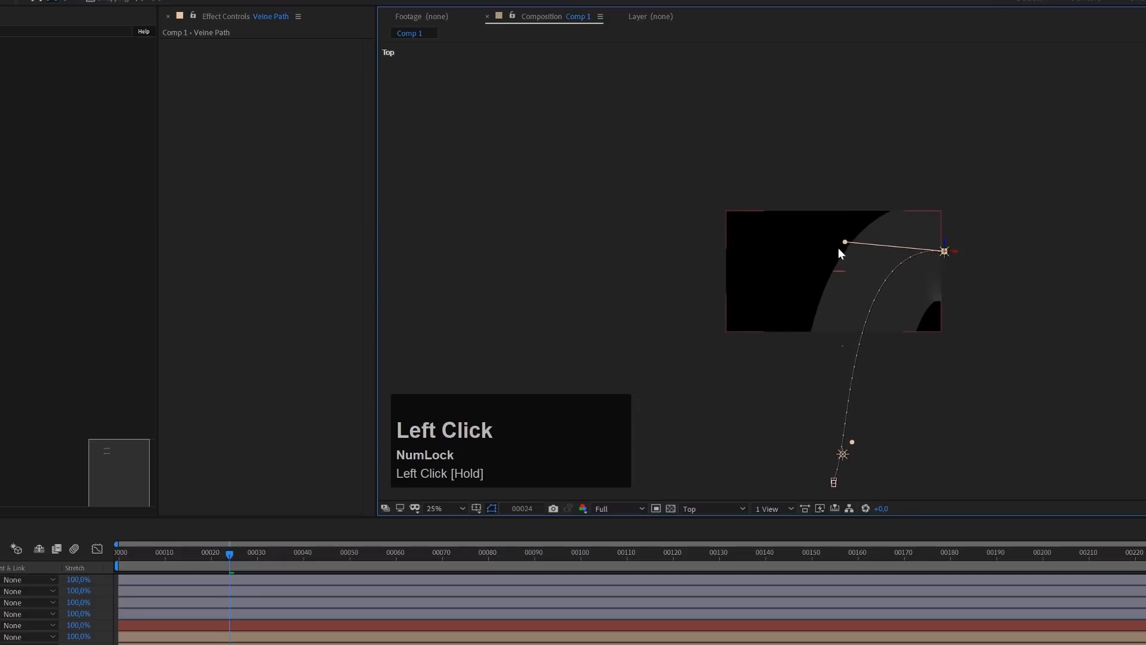
drag(845, 244, 758, 258)
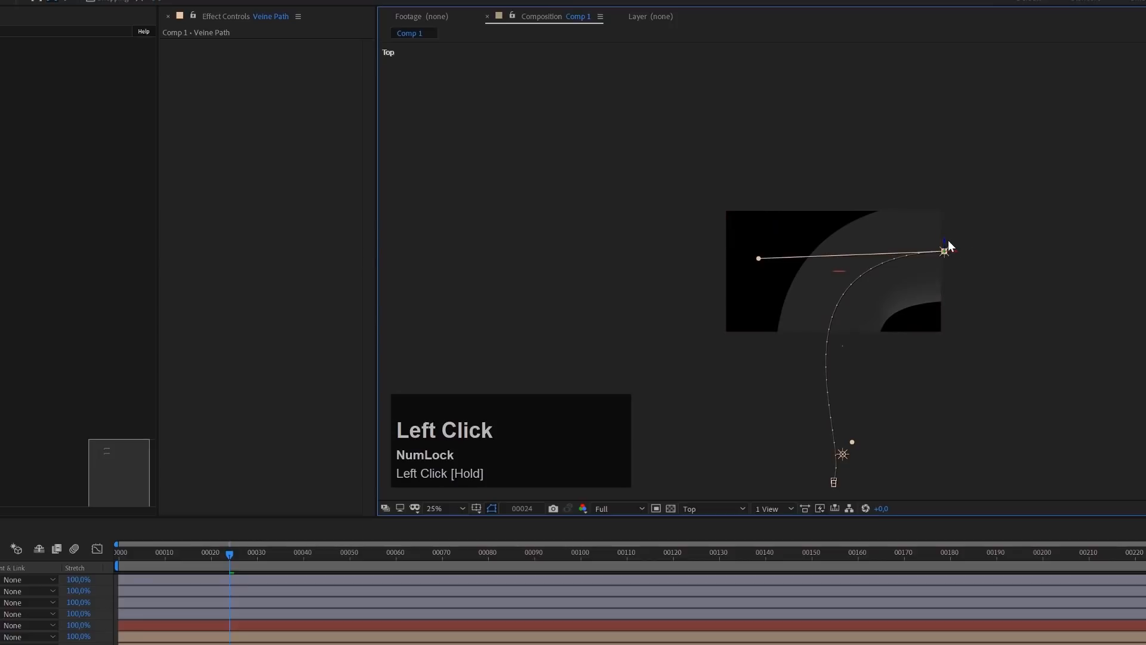
drag(945, 241, 944, 199)
drag(756, 216, 772, 250)
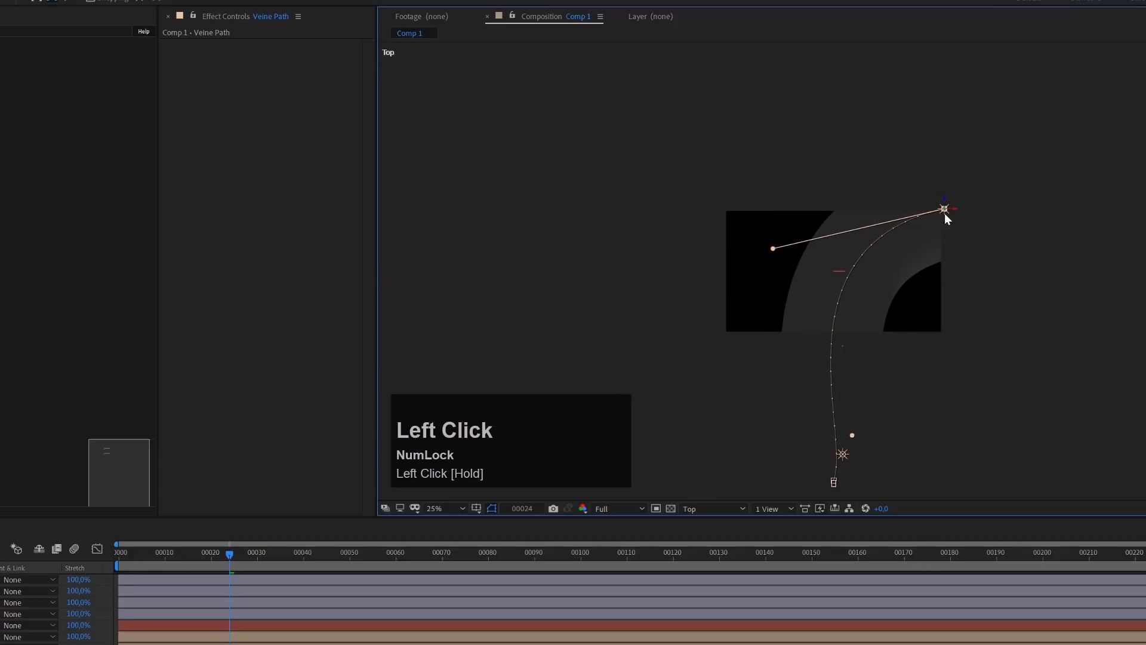
Check the bent tube through the Active Camera and return to the Top view
click(701, 507)
click(713, 524)
scroll(886, 281, up, 2)
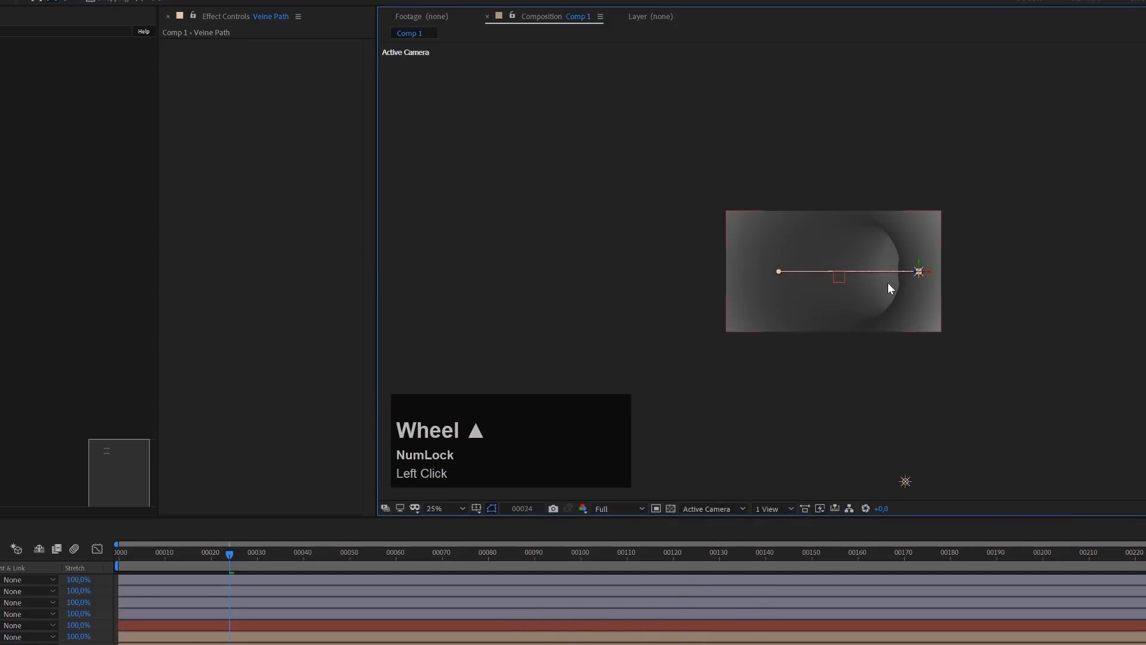
click(715, 507)
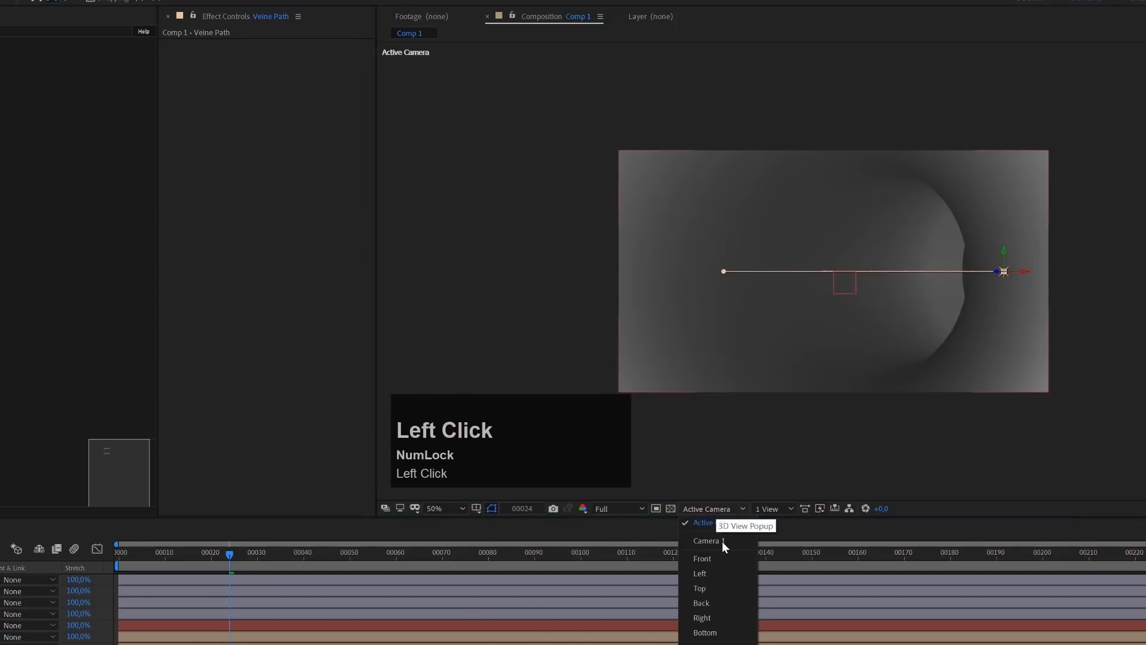
click(706, 589)
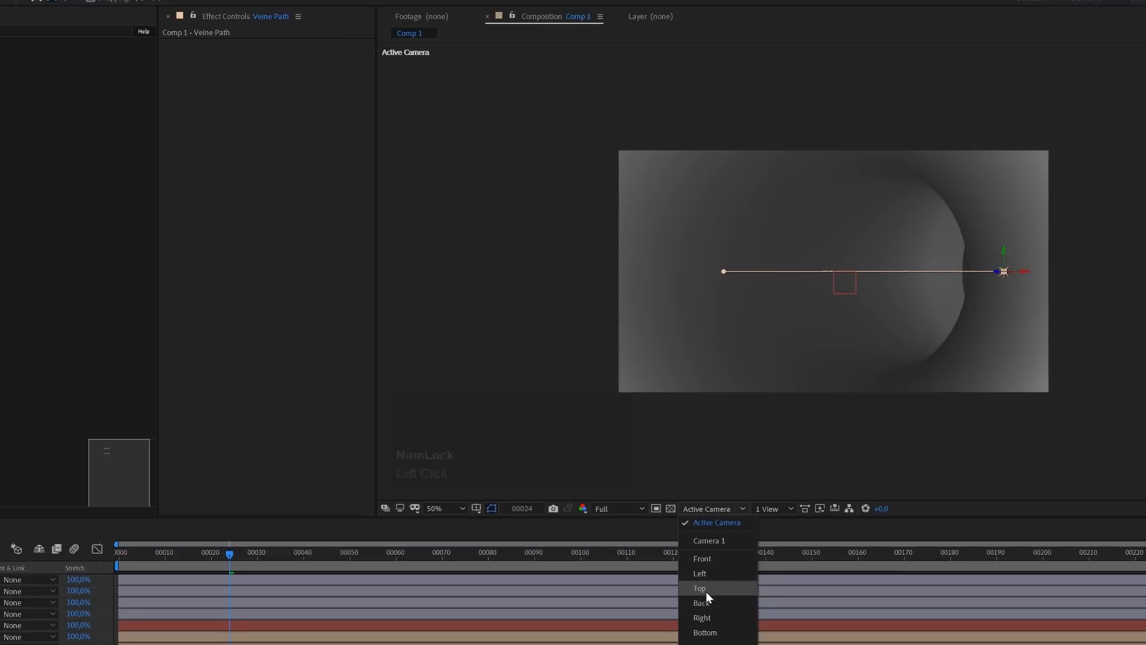
scroll(793, 316, down, 2)
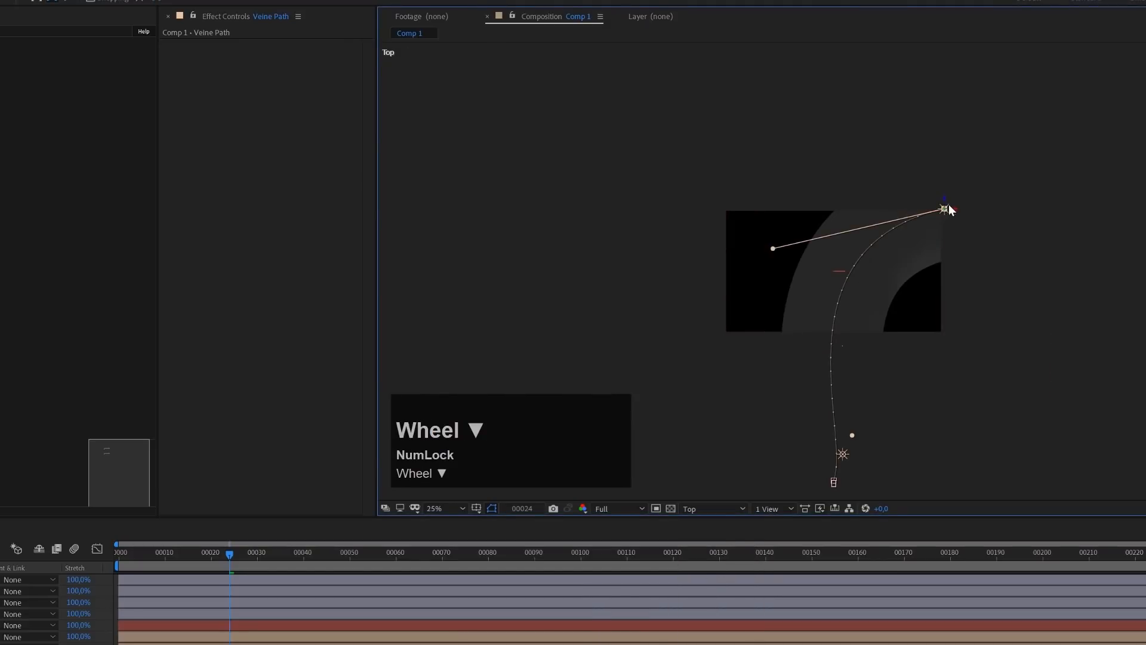
Reshape the Veine Path light's curve in the Top view by adjusting its start and end handles, and check the bend through the Active Camera
drag(774, 249, 742, 249)
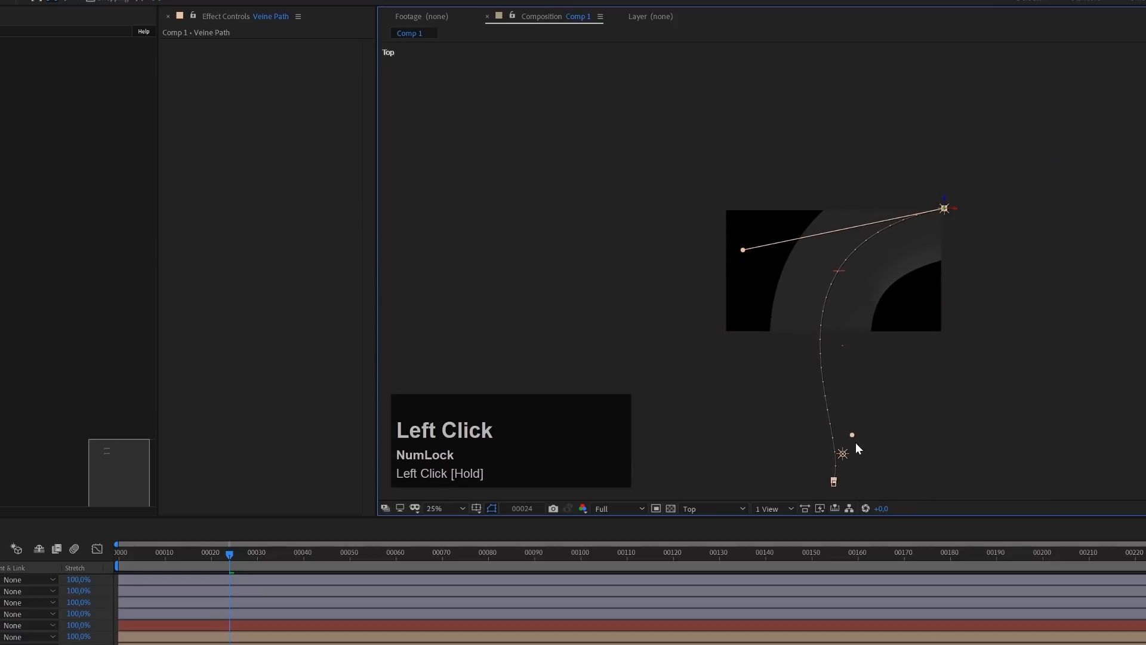
drag(834, 481, 823, 393)
drag(744, 249, 789, 221)
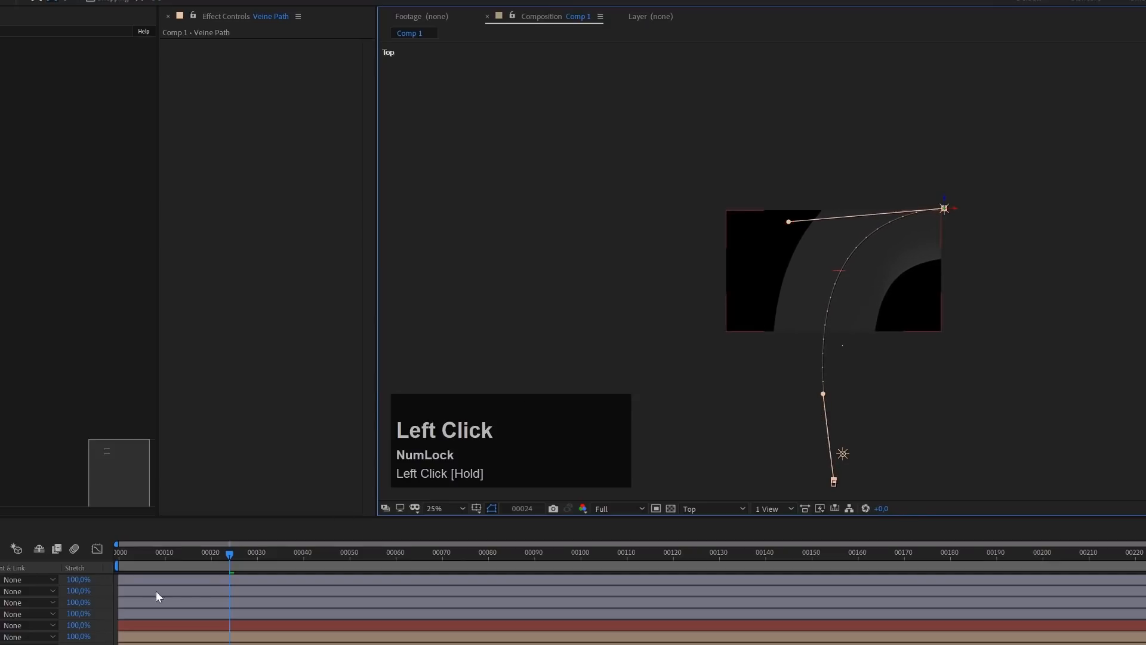
click(698, 513)
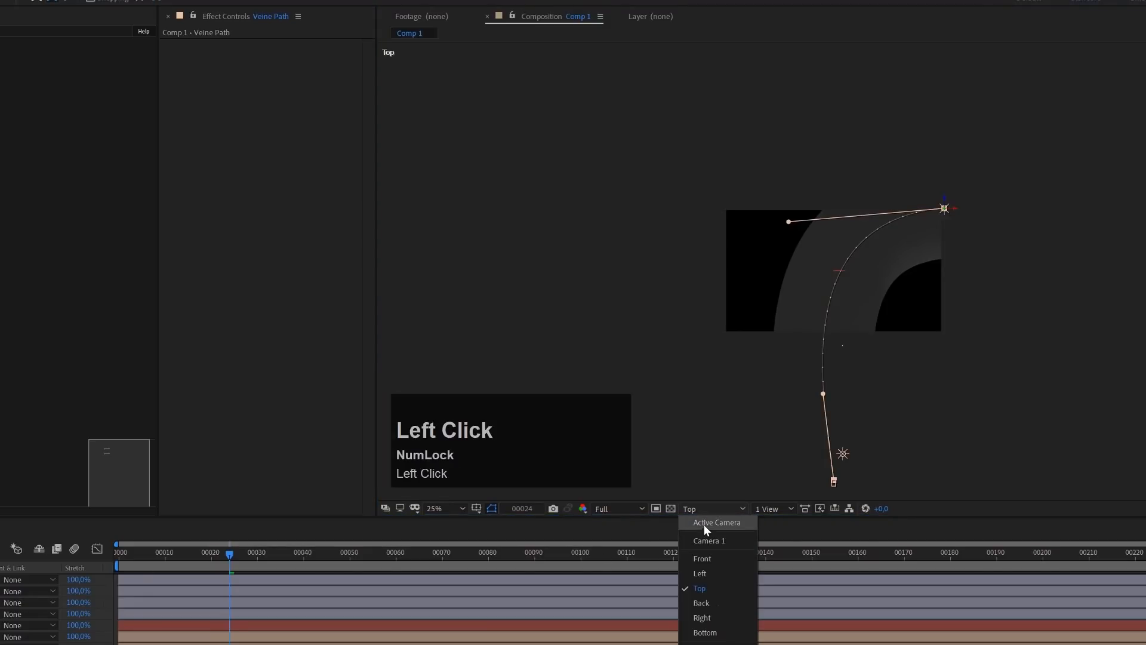
click(704, 523)
scroll(833, 332, up, 1)
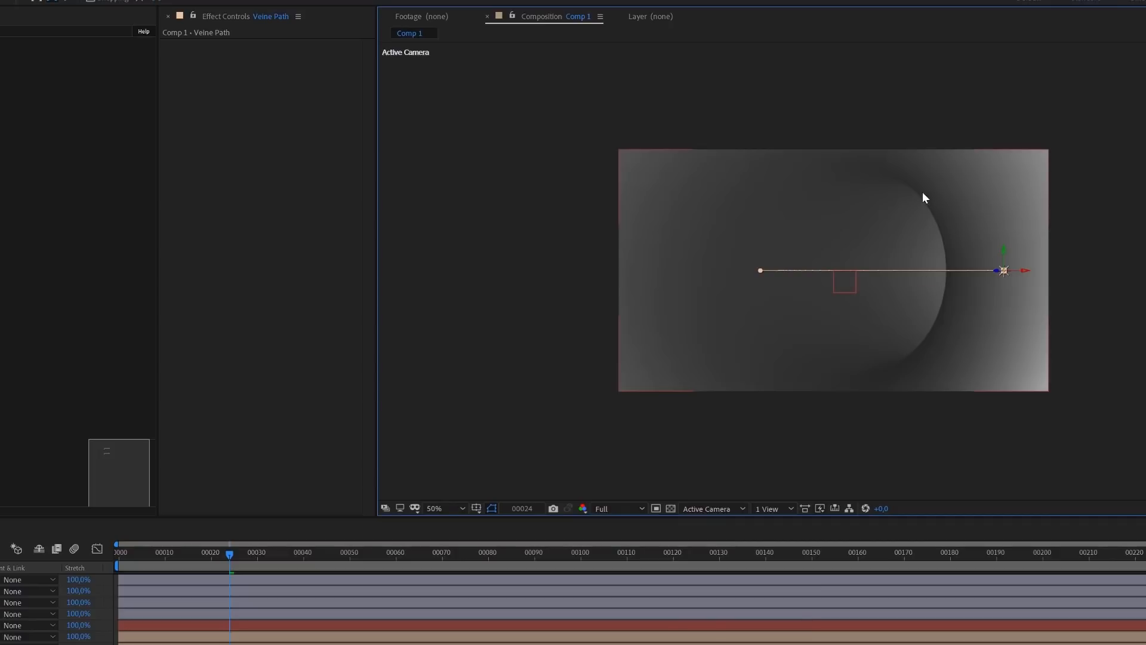
scroll(862, 222, down, 1)
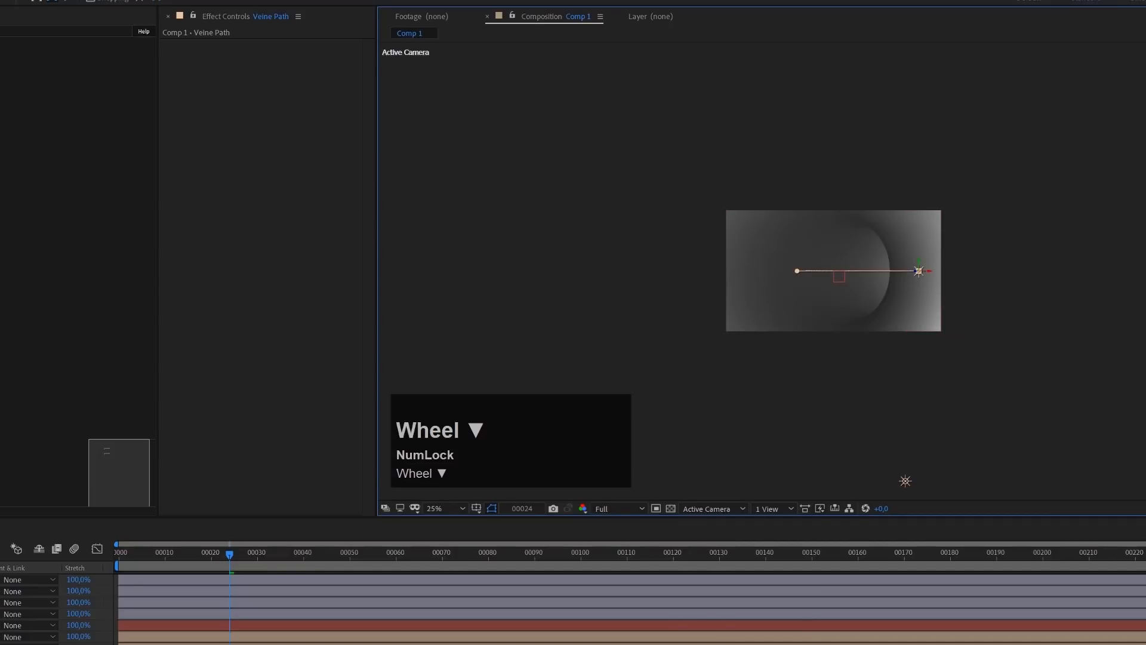
Narrow the Stardust cylinder model by setting its Size X to 350 in the Primitive Properties
click(2, 287)
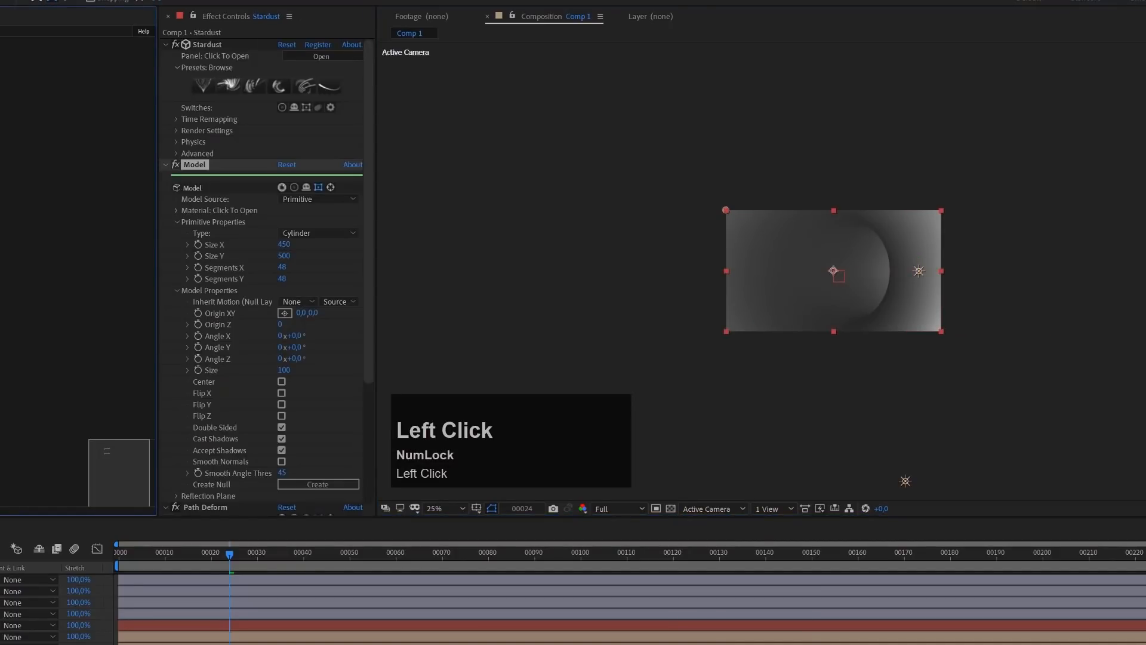
mouse_move(281, 247)
mouse_down()
mouse_move(256, 241)
mouse_move(271, 241)
mouse_up()
click(287, 247)
text(350)
key(Return)
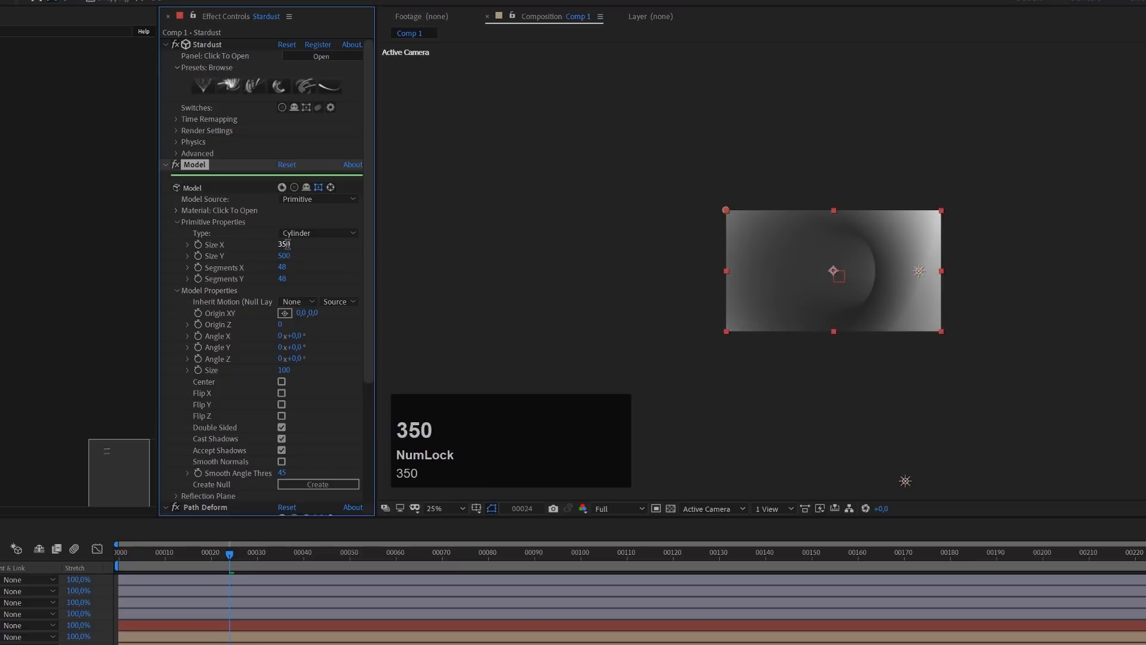
Add a Deform node connected below Path Deform in the Stardust node graph and rename it Noise Deform
scroll(934, 305, up, 1)
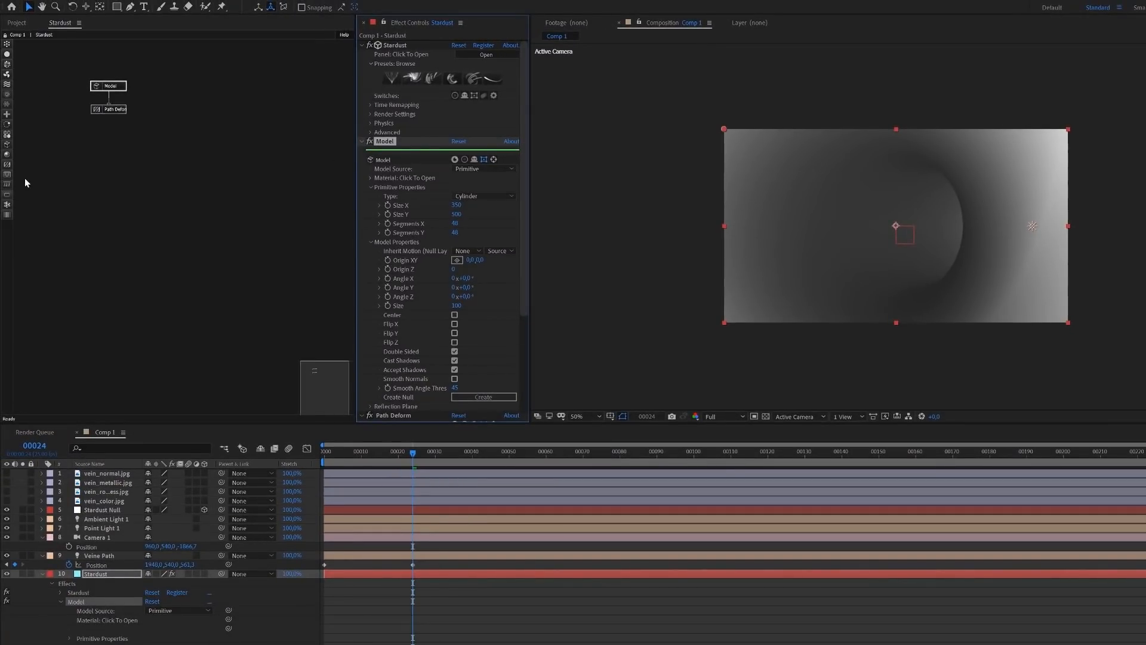
mouse_move(7, 165)
mouse_down()
mouse_move(112, 149)
mouse_move(111, 117)
mouse_move(106, 130)
mouse_up()
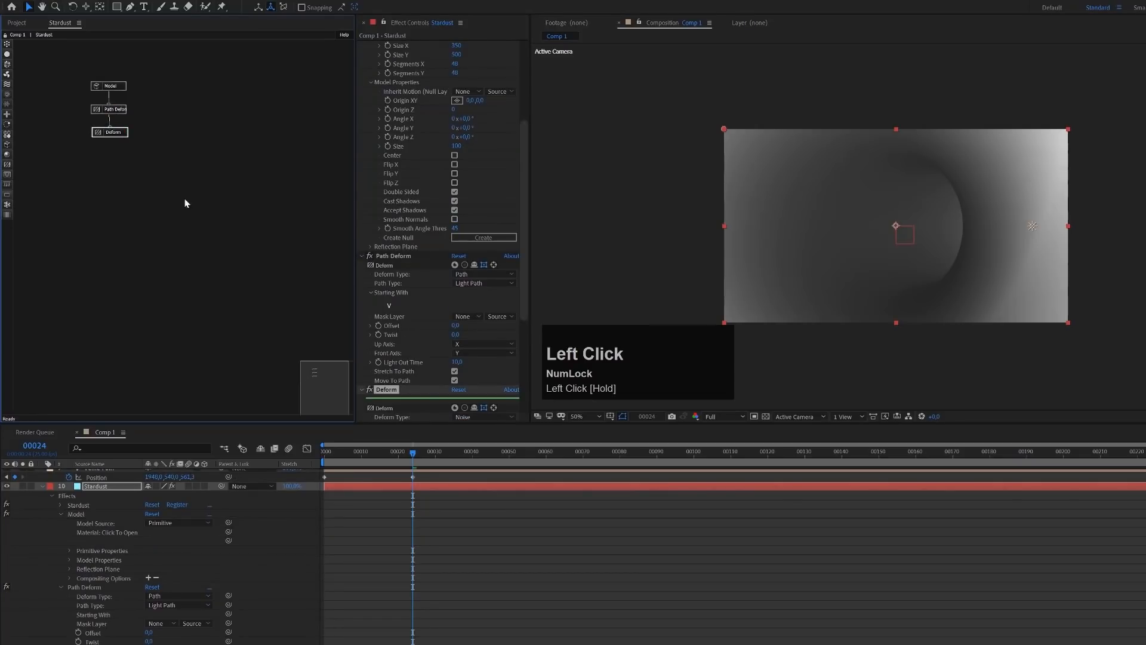
scroll(430, 400, down, 3)
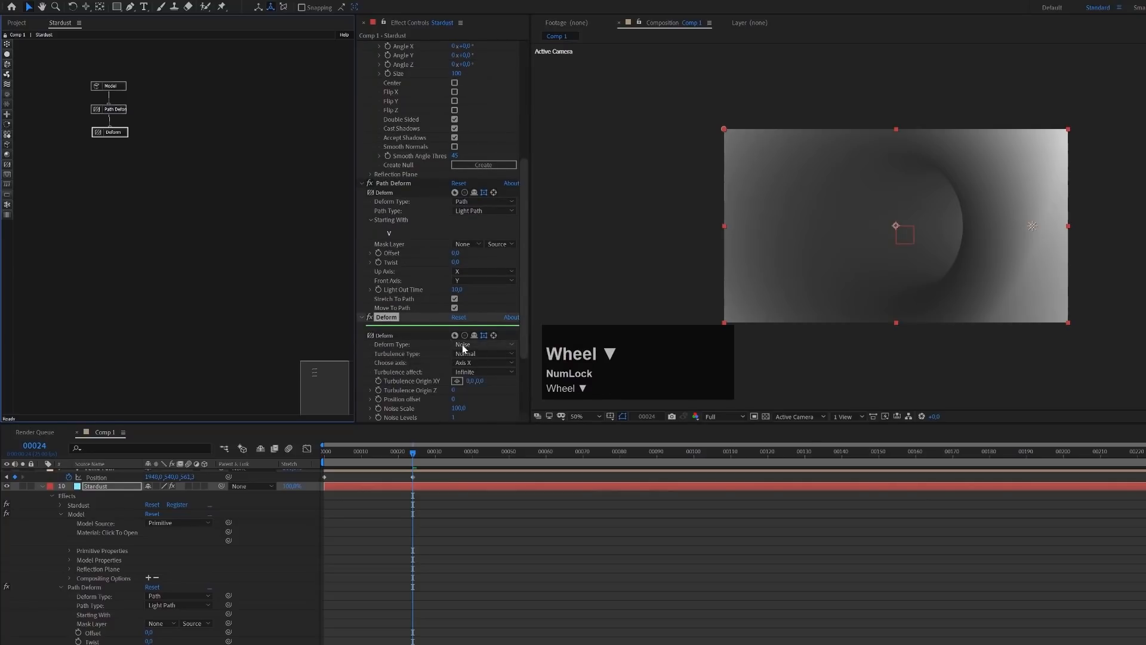
click(382, 318)
key(Return)
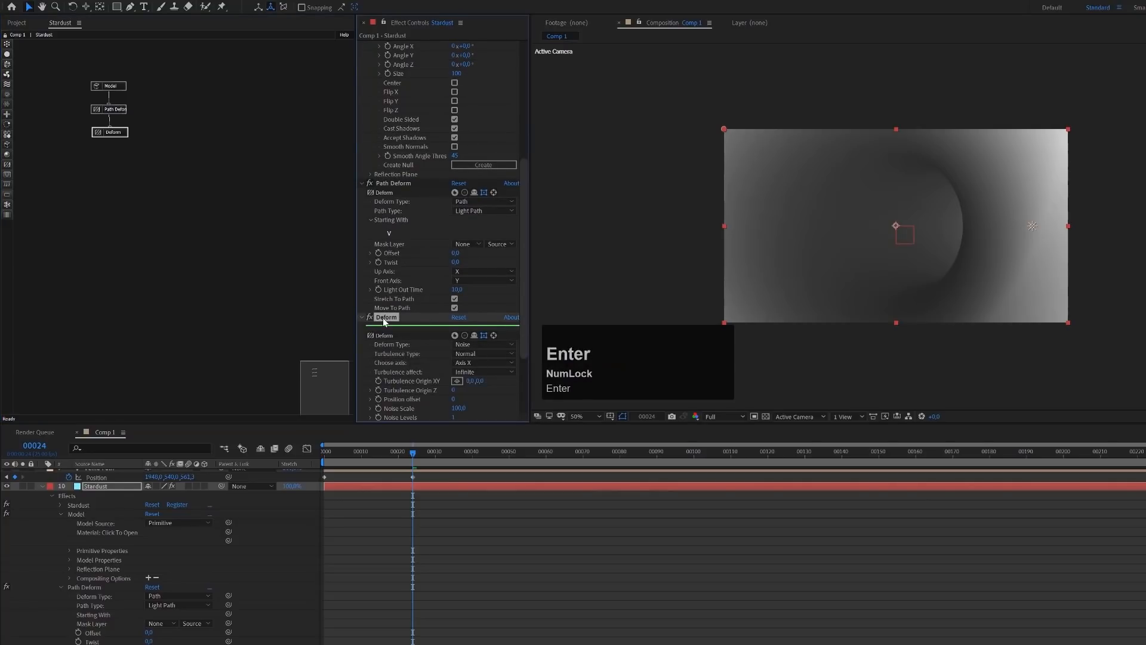
key(Left)
text(Noise)
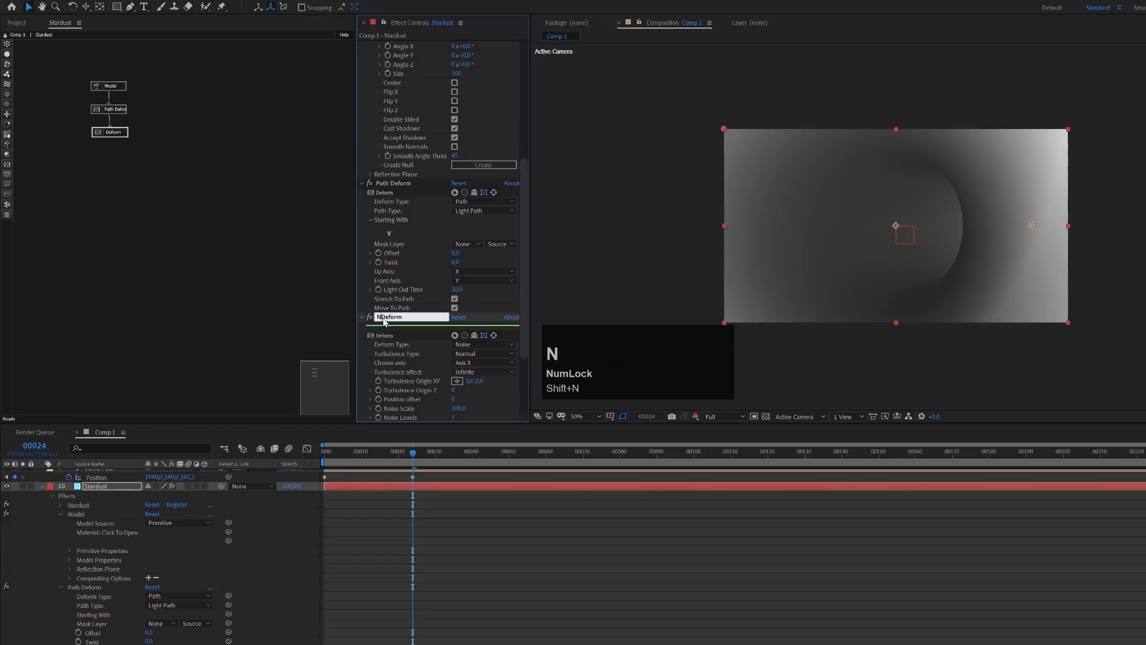
key(Return)
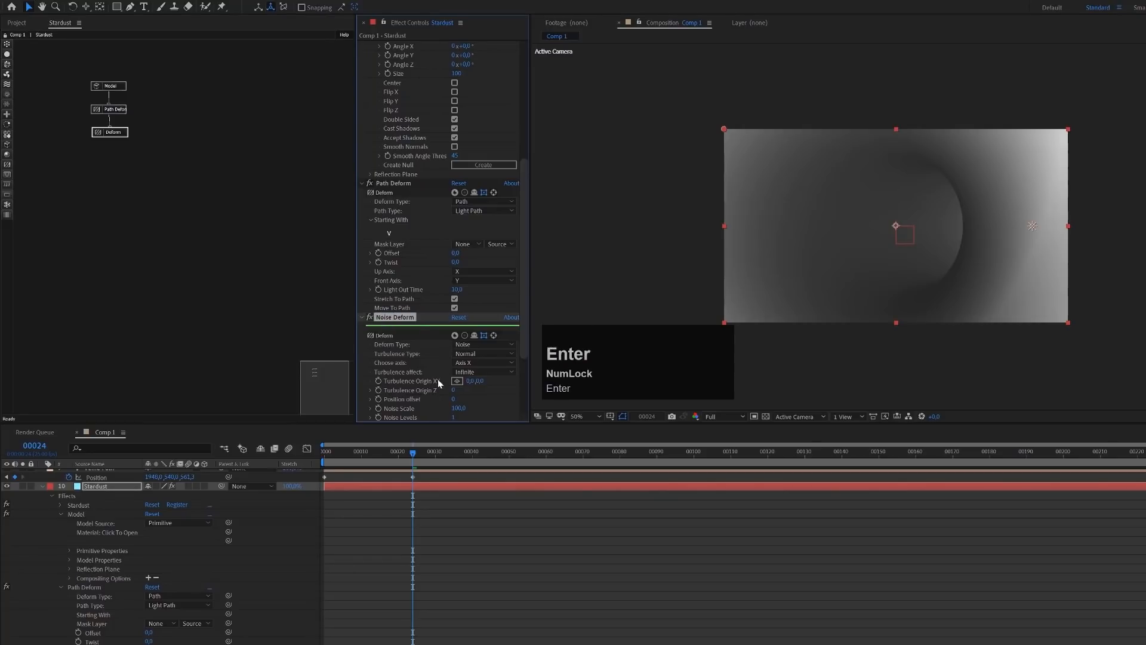
Try larger displacement on the Noise Deform node and set its Position offset to 15
scroll(426, 379, down, 1)
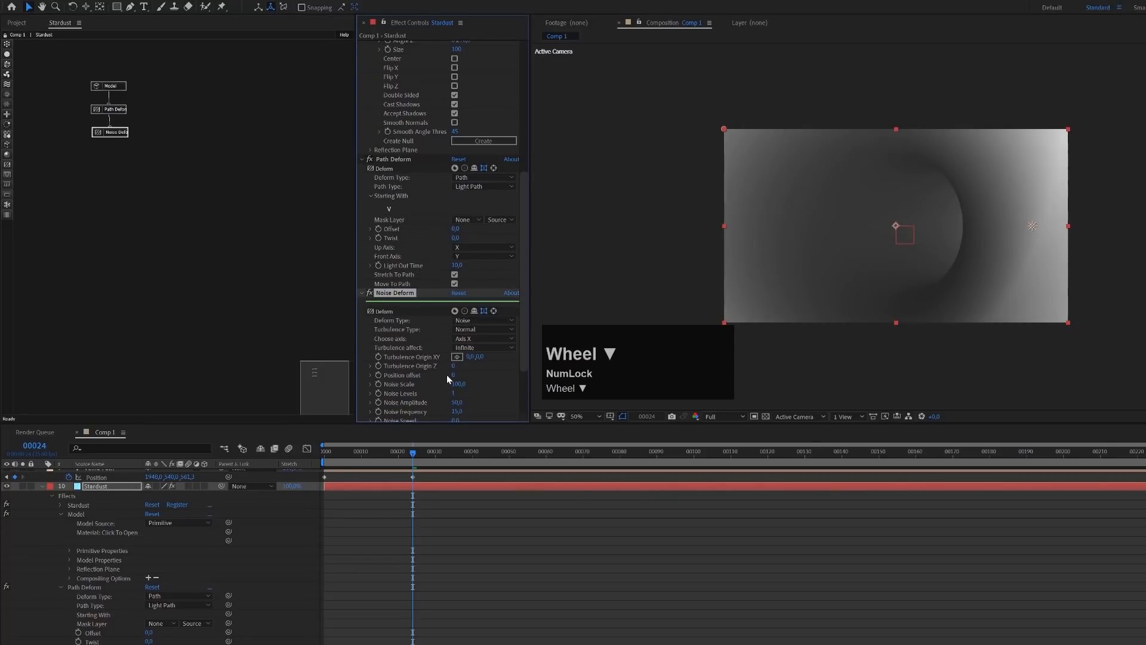
drag(452, 374, 460, 378)
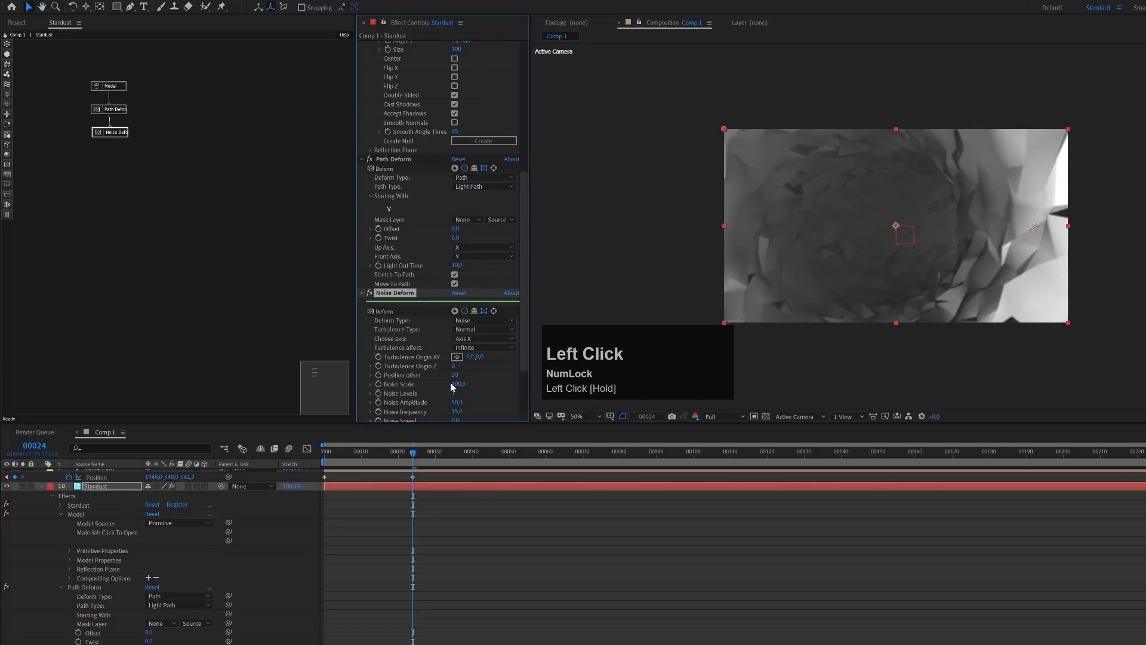
click(456, 374)
text(15)
key(Return)
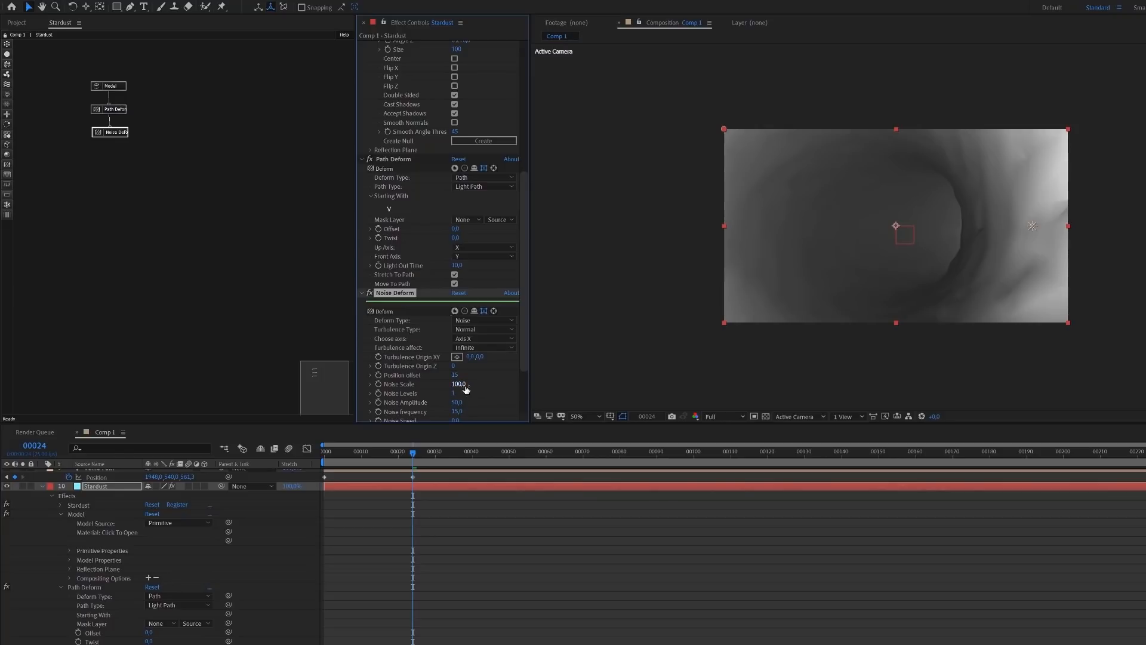
Lower the Noise Deform's Noise Scale, try a Position offset of 25, and settle it at 17
click(459, 385)
drag(459, 385, 454, 385)
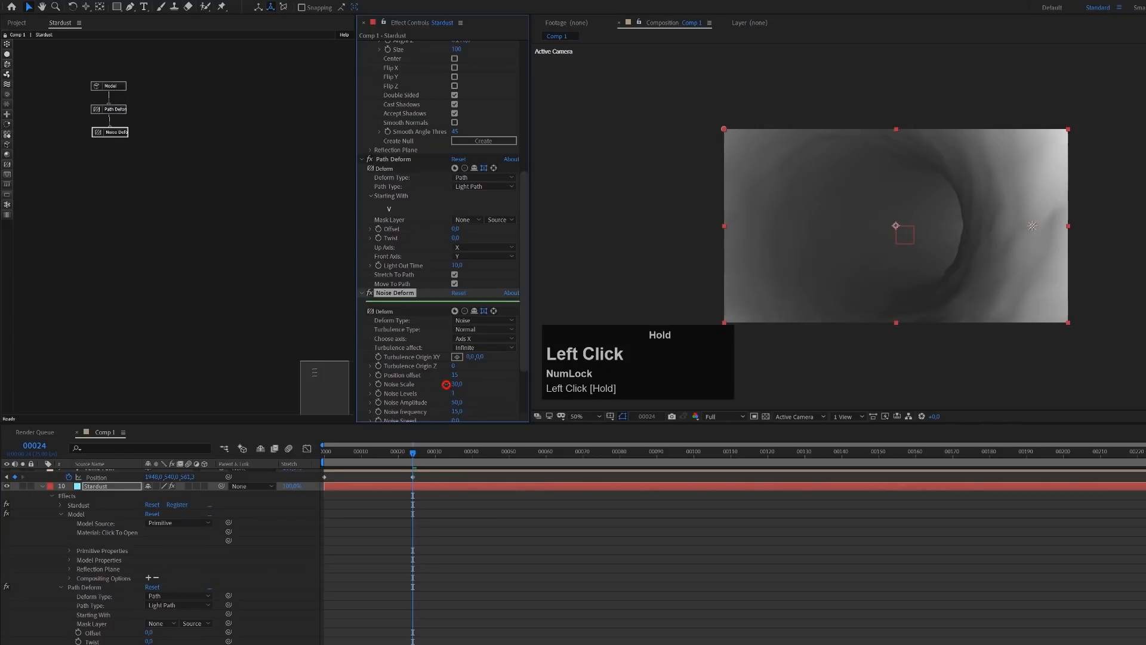
click(455, 374)
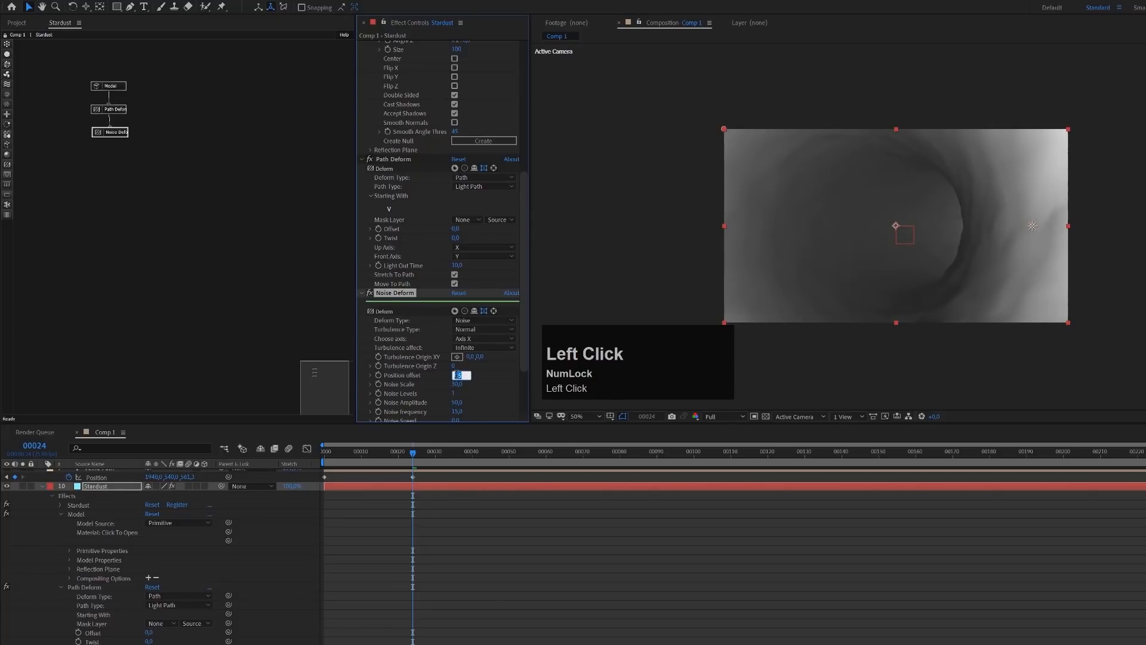
text(25)
key(Return)
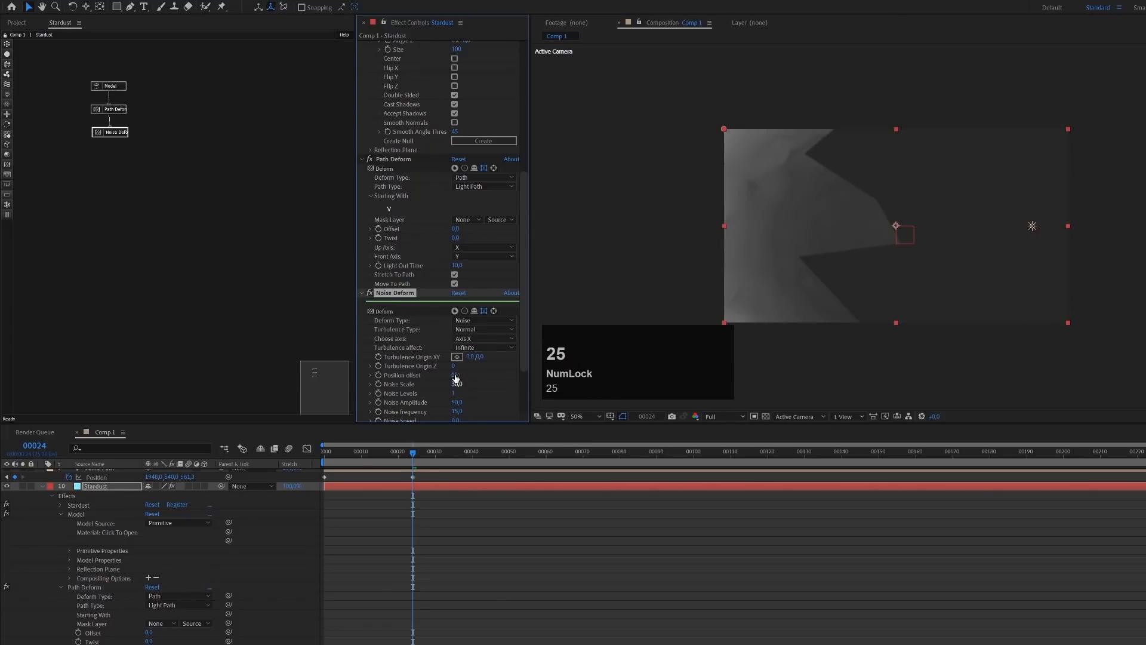
click(455, 374)
text(17)
key(Return)
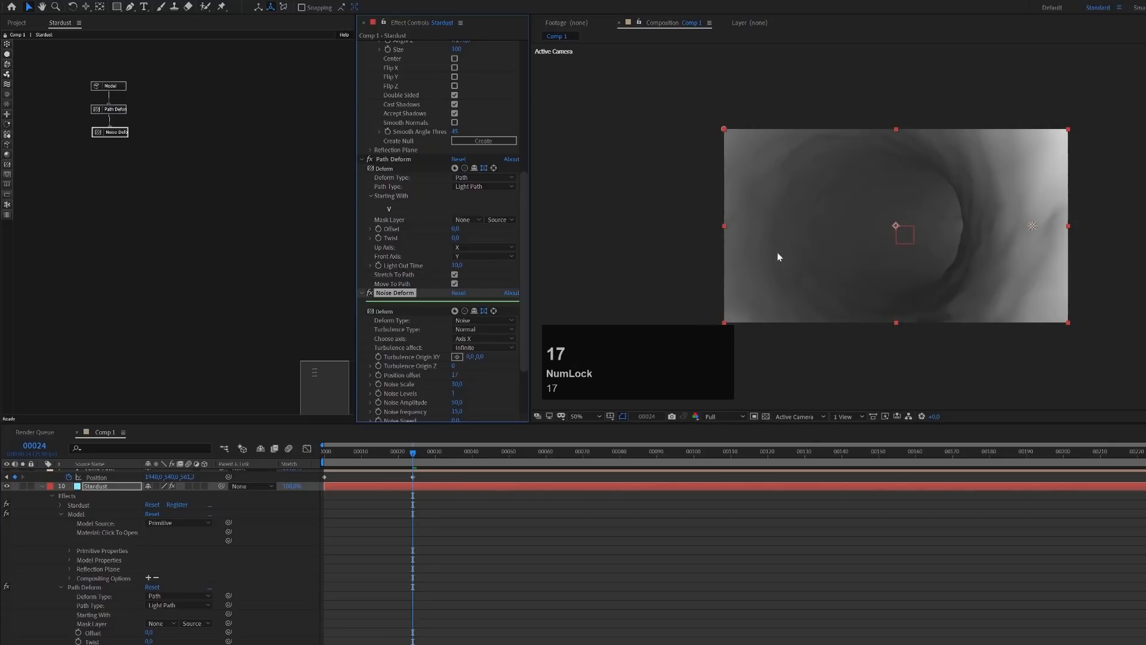
Enable Smooth Normals on the Model node and set its Smooth Angle Threshold to 120
click(117, 88)
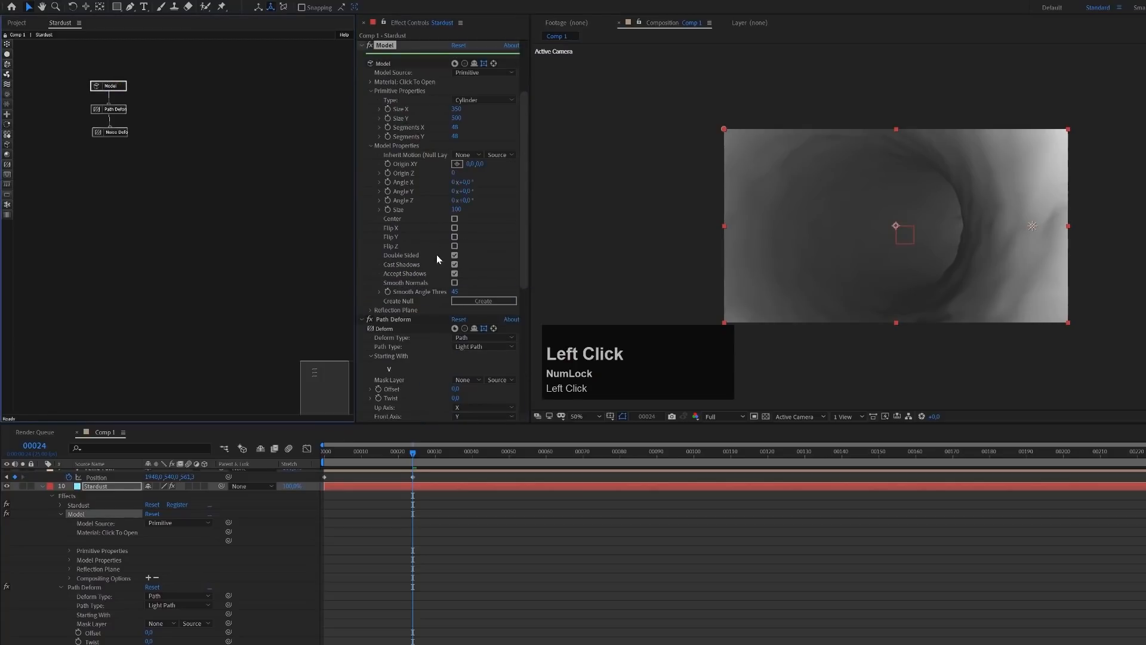
click(455, 282)
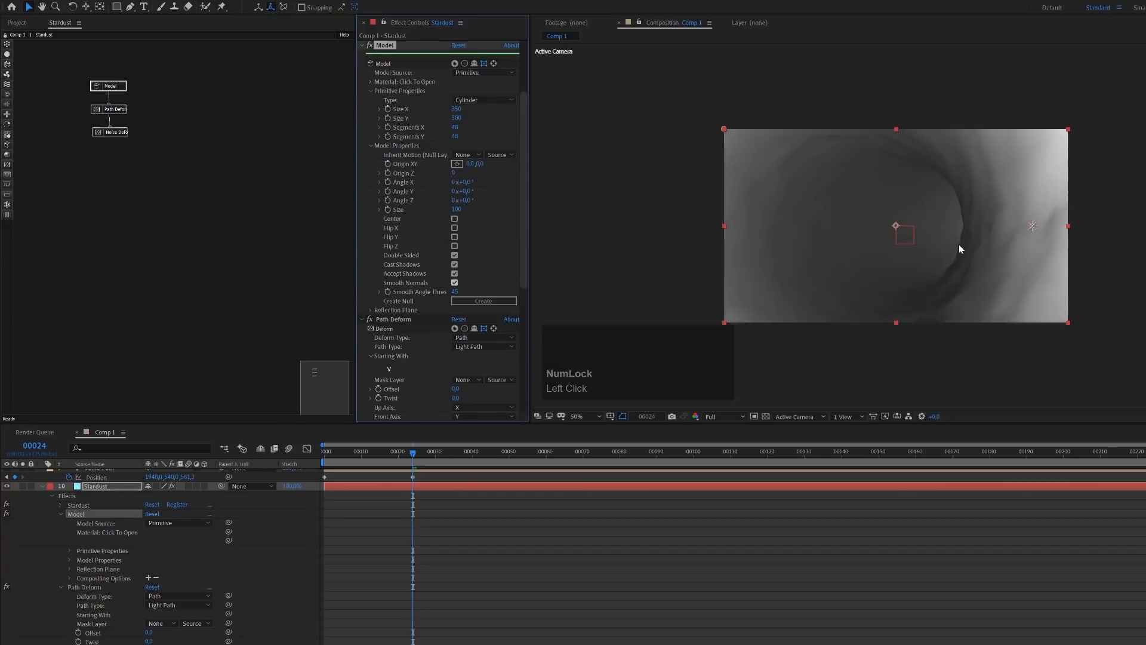
click(456, 291)
drag(457, 292, 460, 296)
text(120)
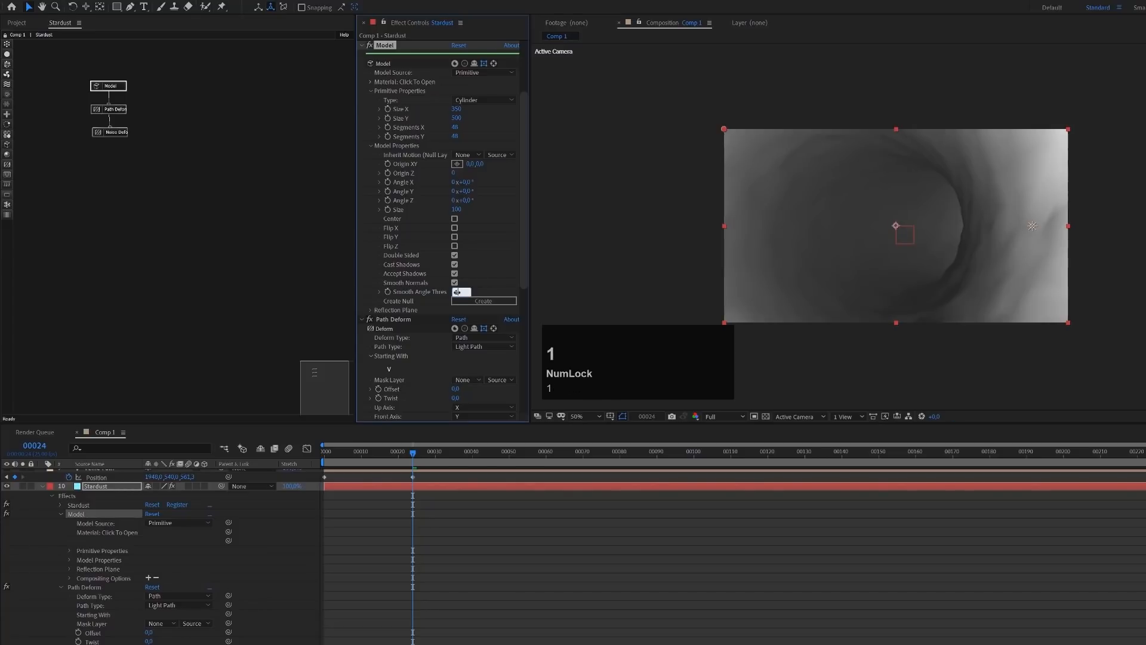
click(853, 270)
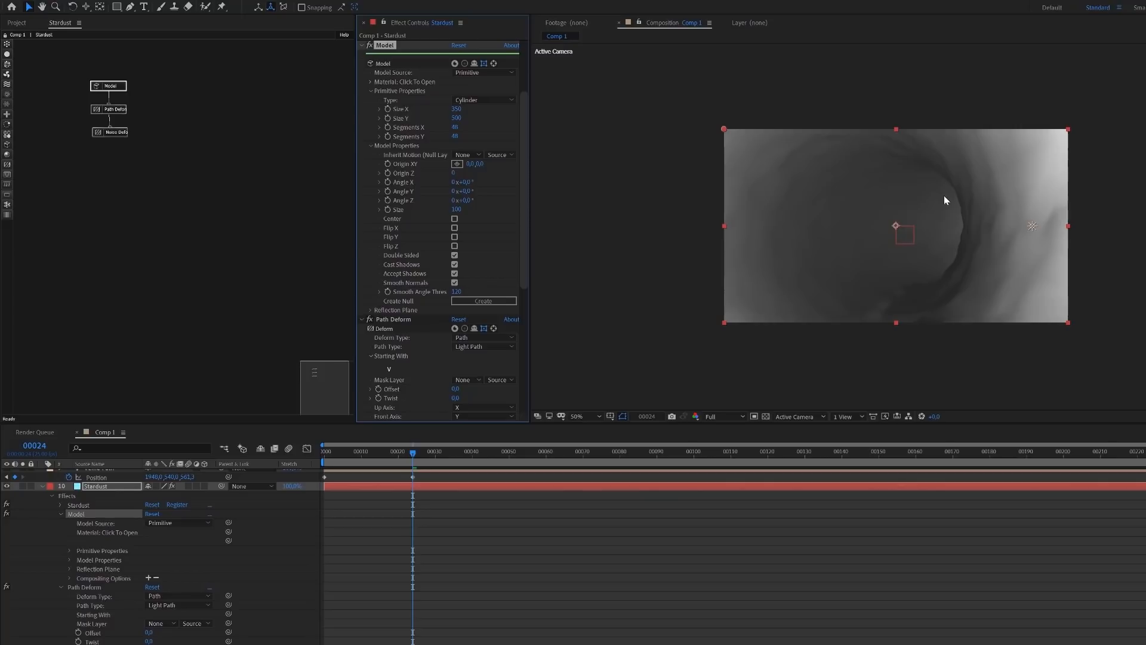
Set the Noise Deform's Noise Scale to 460 and its Position offset to 27
click(124, 133)
scroll(446, 320, down, 3)
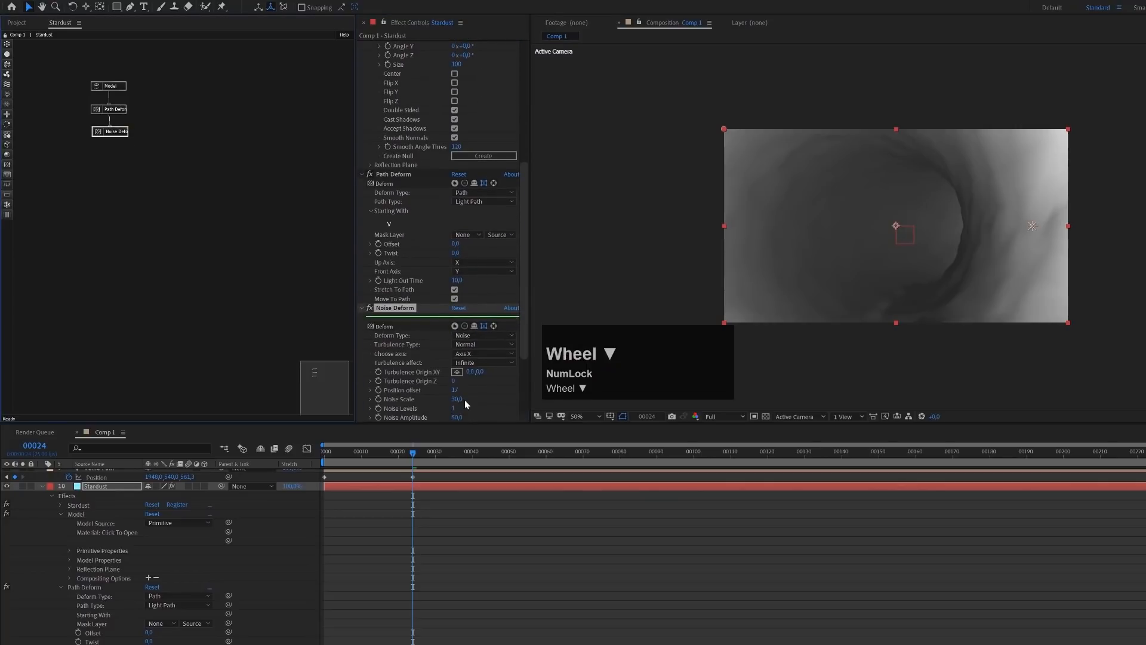
scroll(464, 400, down, 2)
mouse_move(456, 327)
mouse_down()
mouse_move(485, 330)
mouse_move(457, 317)
mouse_up()
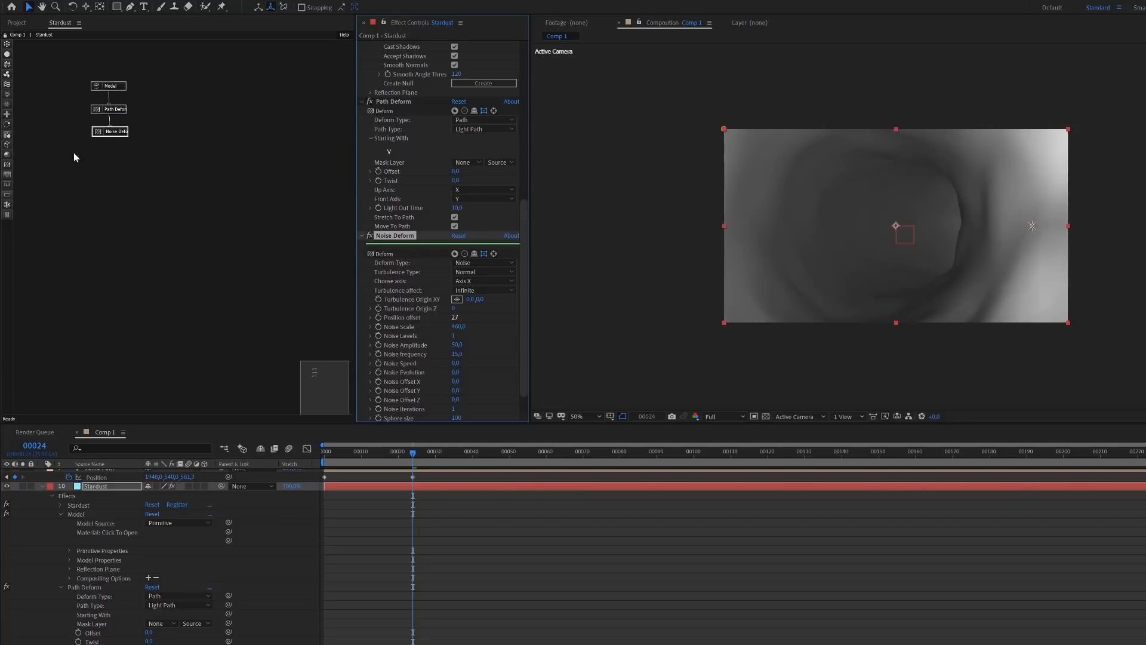
Move the two deform nodes aside and add a Material node connected to the Model node
drag(136, 109, 89, 112)
click(7, 155)
drag(25, 155, 112, 89)
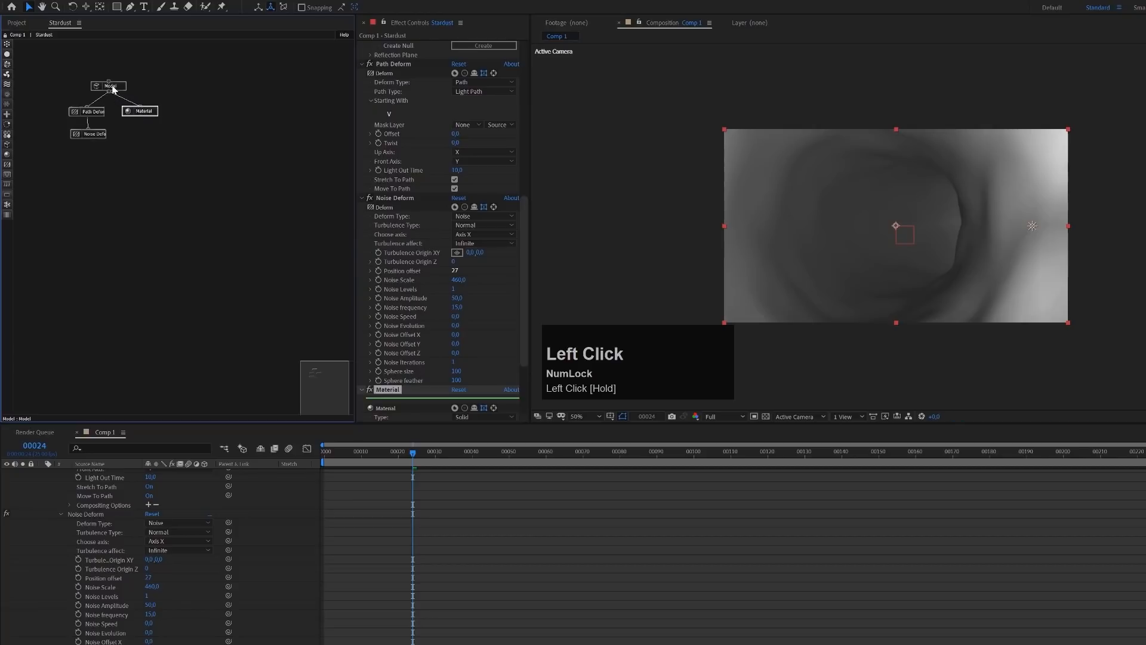
Set Color From Particle to 0 in the Material node's Diffuse settings
scroll(404, 336, down, 5)
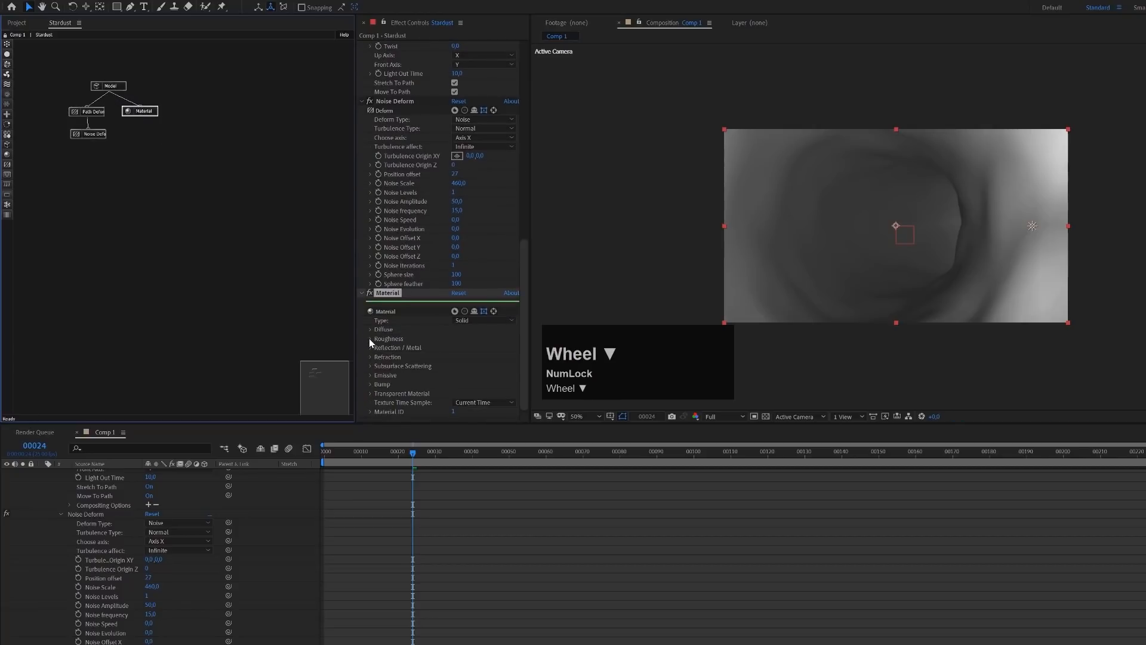
click(370, 329)
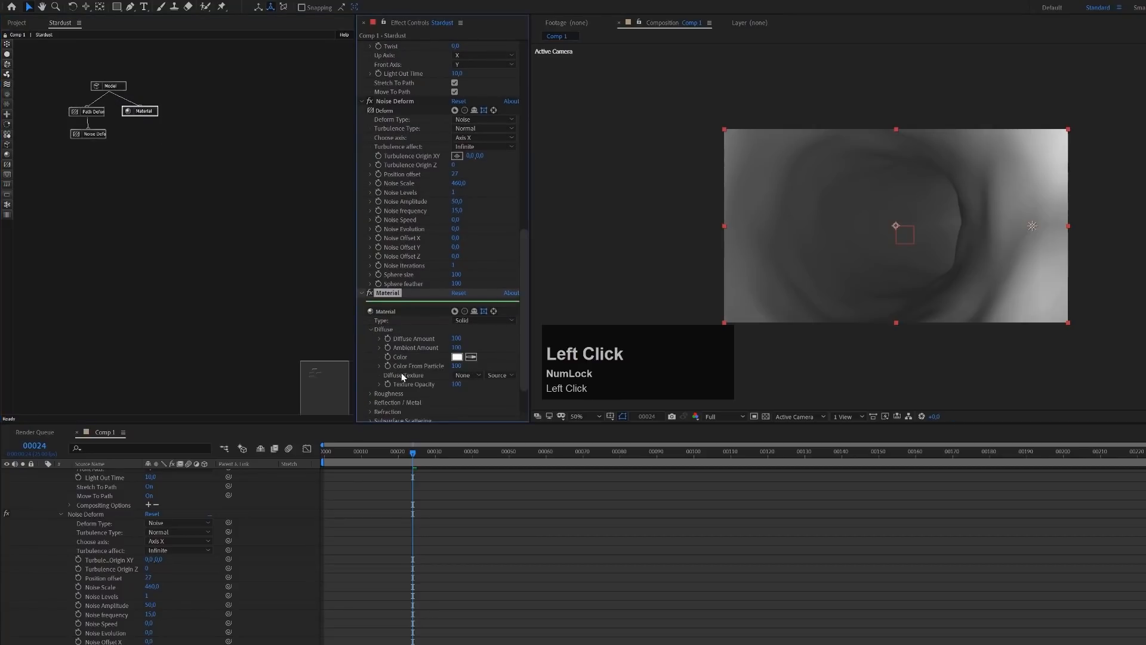
click(455, 366)
text(0)
key(Return)
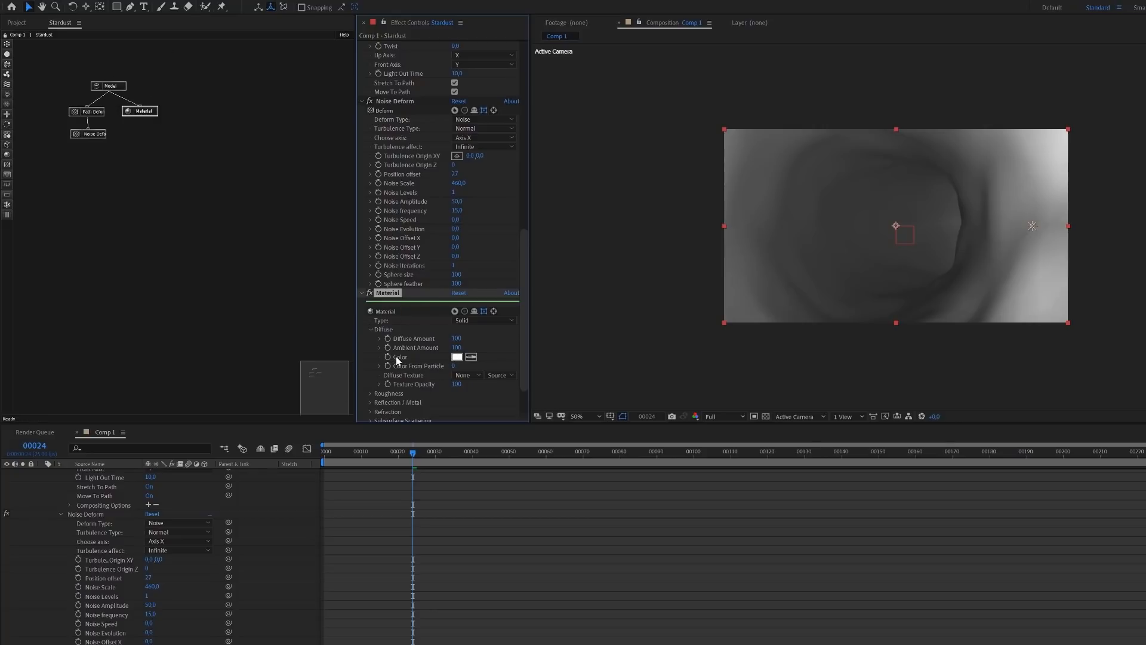
Change the material's diffuse color to light blue, 8CDEFF
click(458, 357)
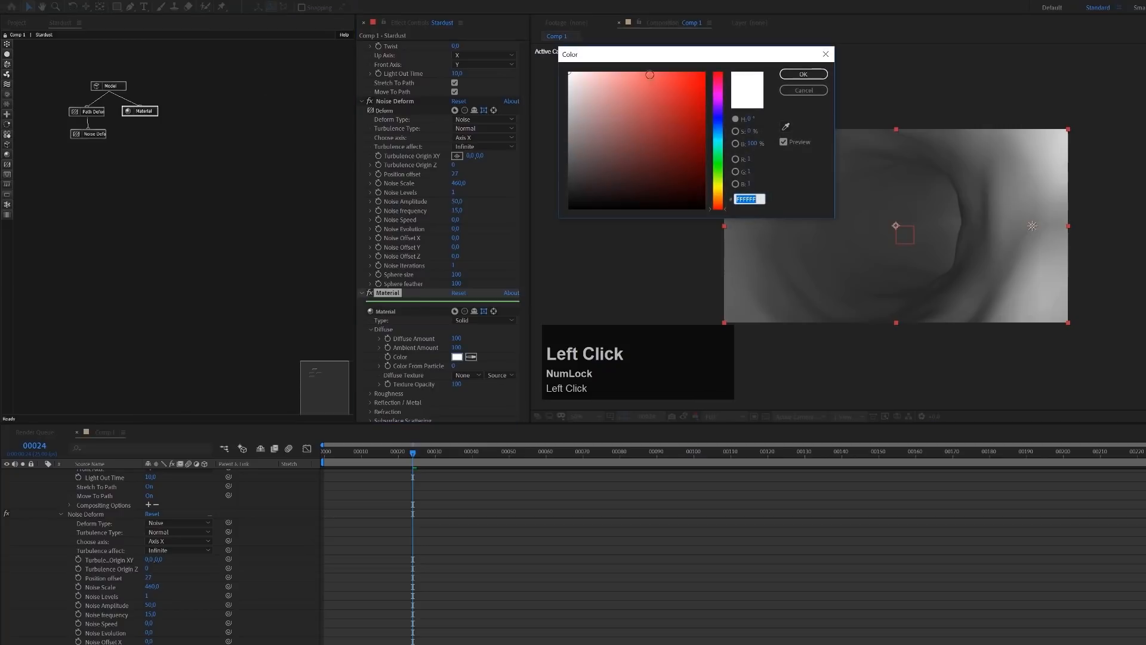
click(718, 132)
drag(719, 138, 720, 137)
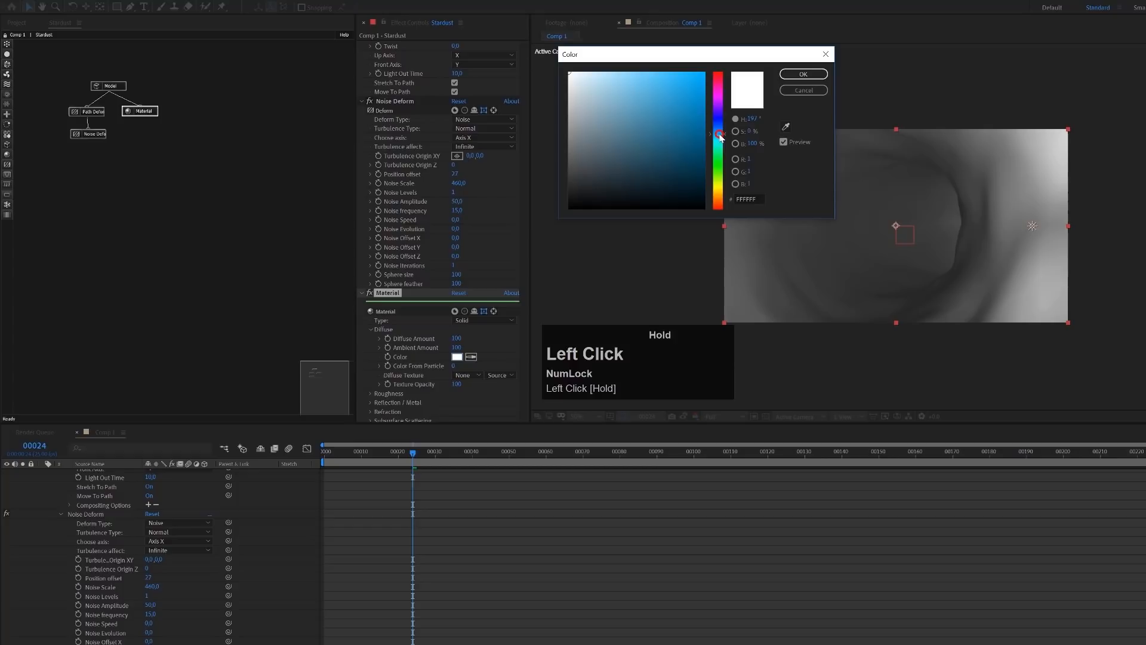
click(682, 72)
drag(682, 72, 629, 56)
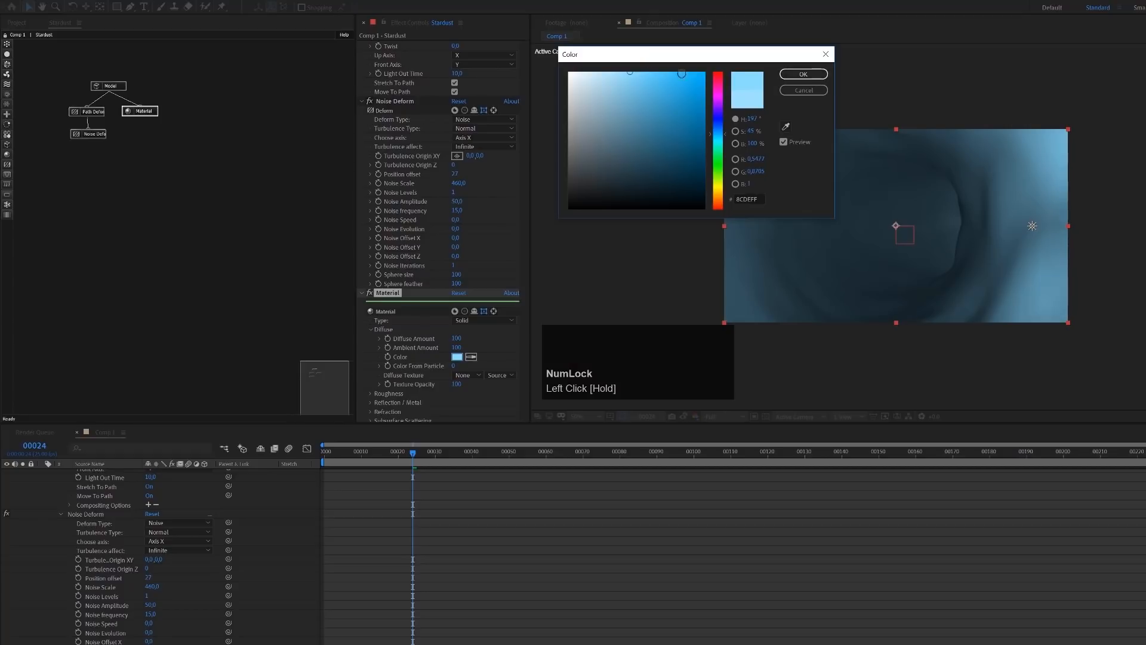
click(802, 74)
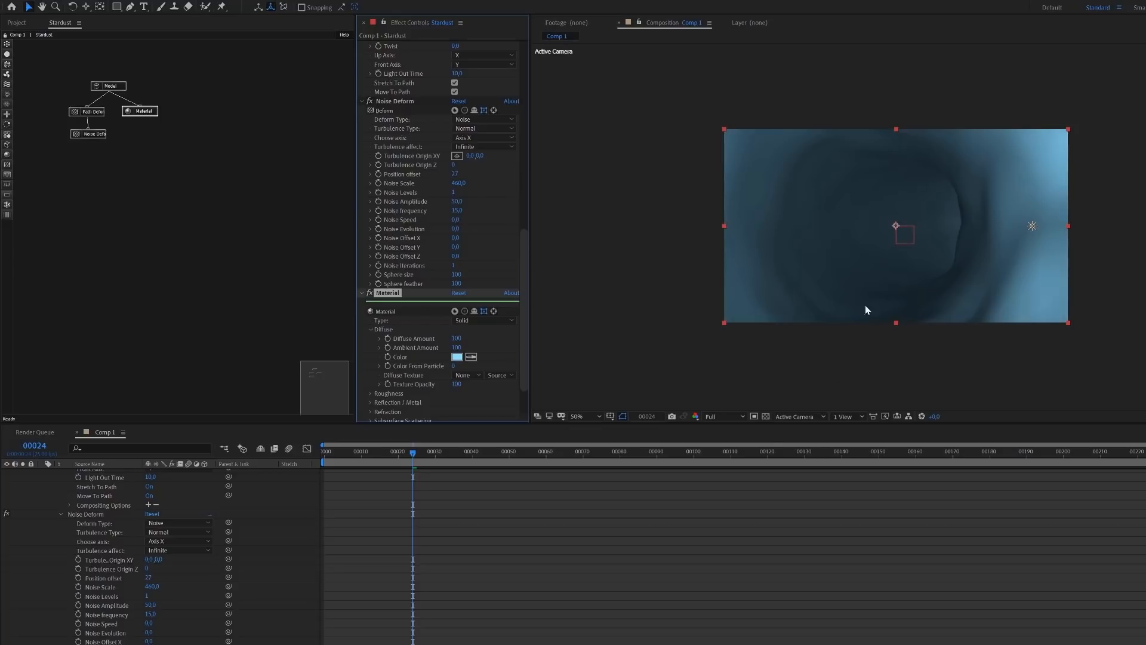
In the Top view, duplicate Point Light 1 twice, placing one copy at the vein's near end and the other further along its bend
click(795, 417)
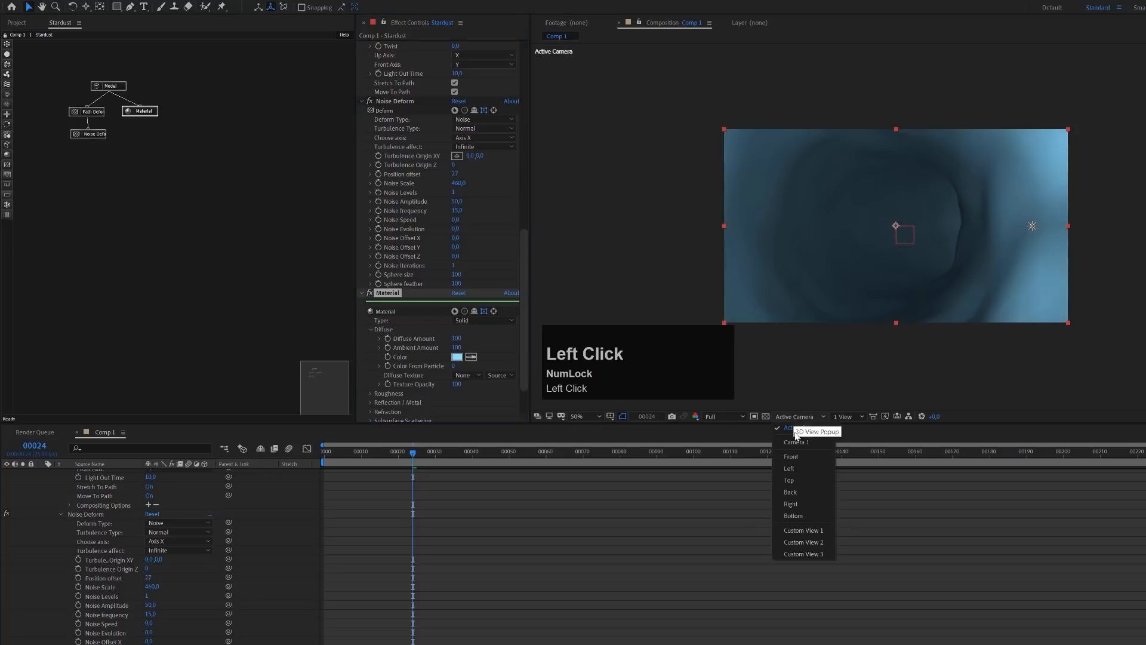
click(801, 478)
scroll(896, 230, down, 4)
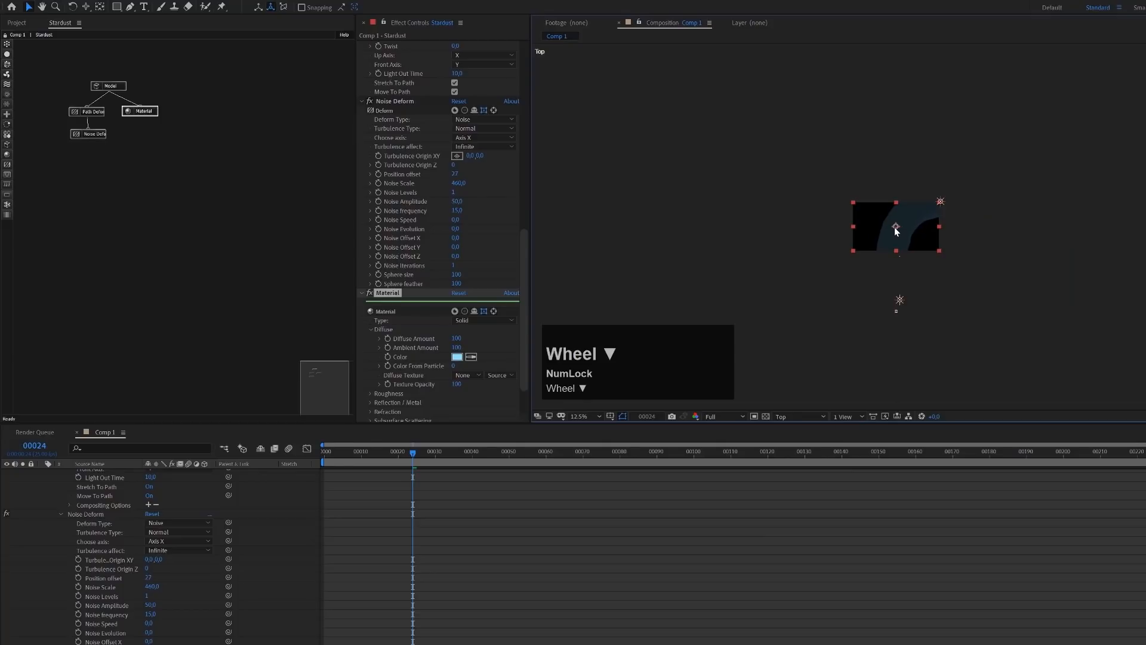
scroll(137, 528, up, 10)
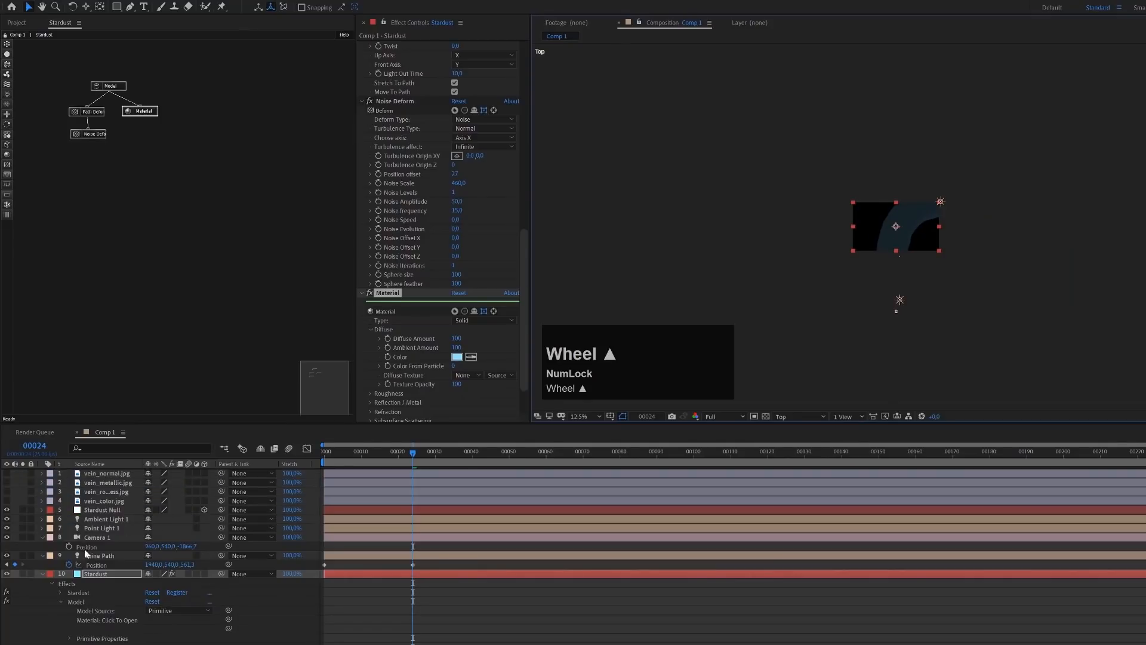
click(99, 556)
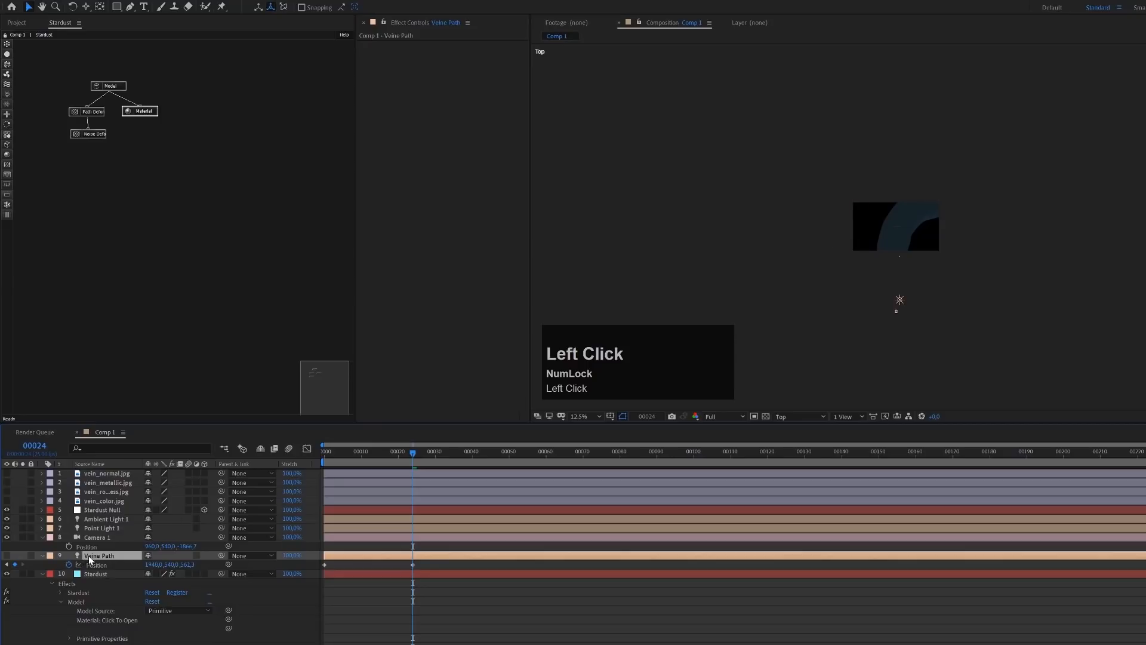
click(102, 529)
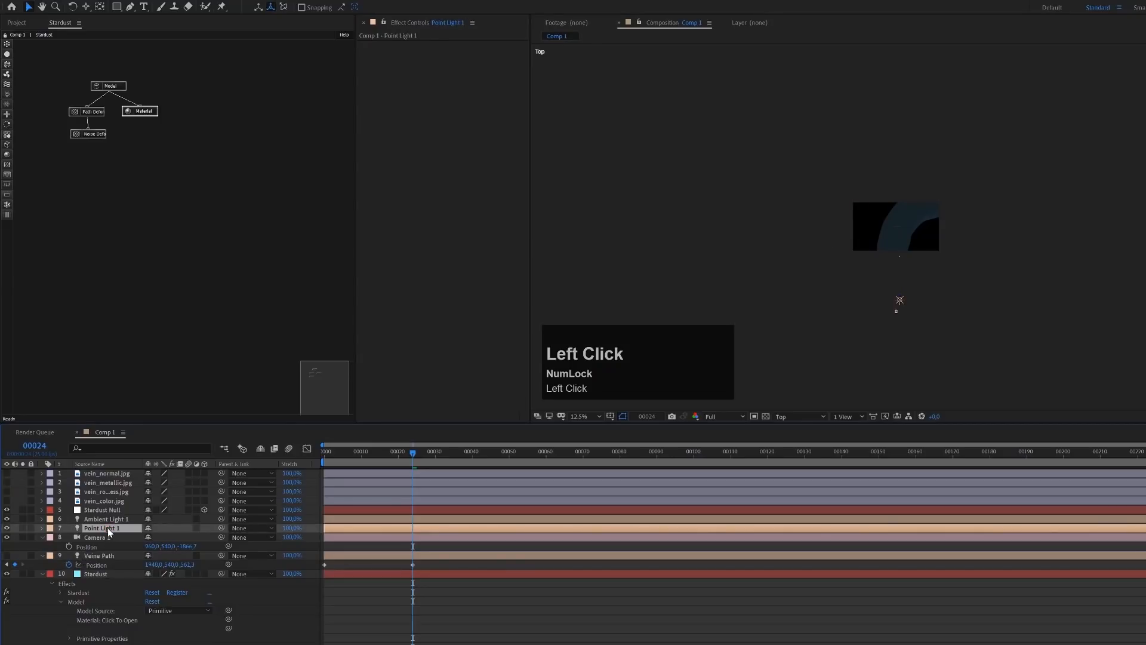
key(ctrl+d)
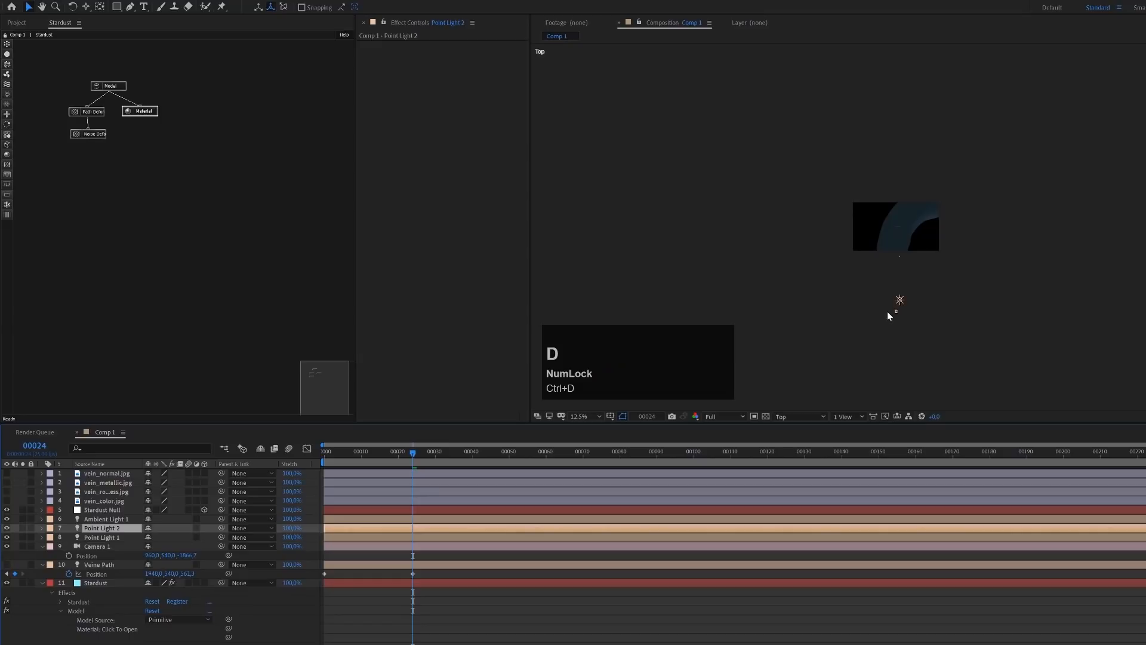
drag(899, 298, 889, 249)
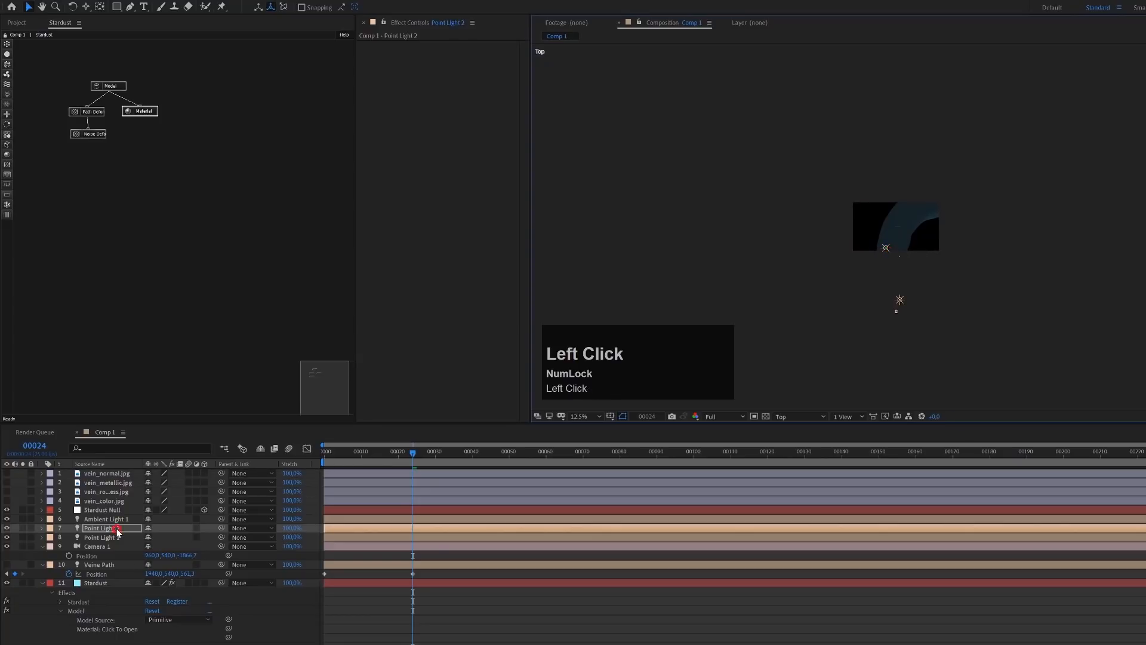
key(ctrl+d)
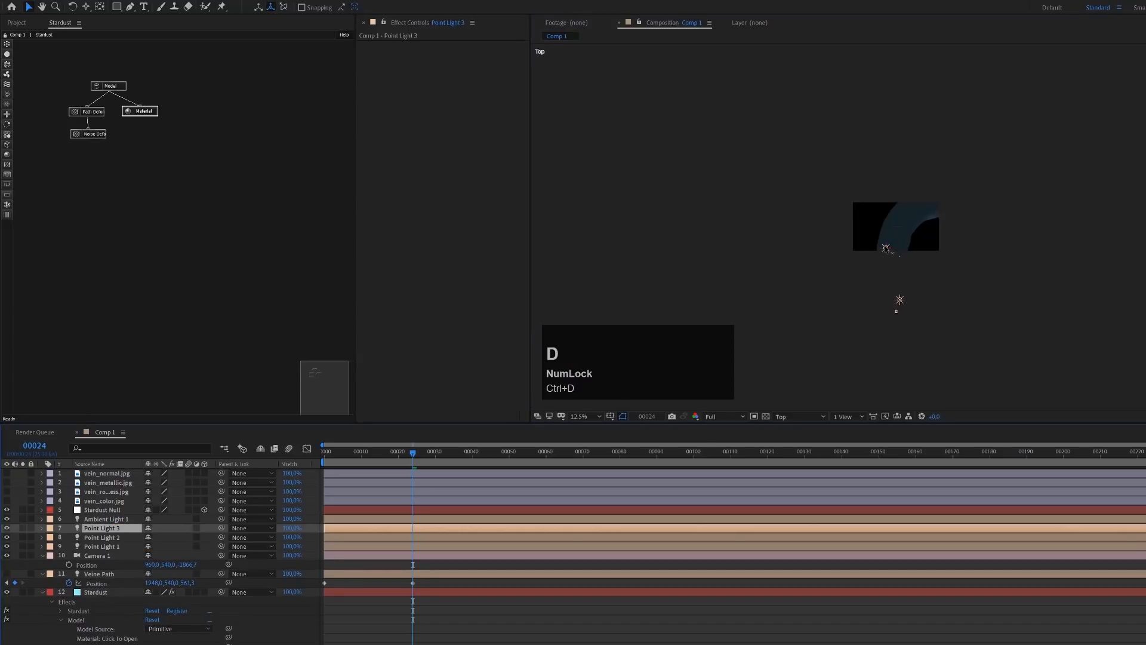
drag(886, 248, 934, 205)
Return to the Active Camera view and move Point Light 2 up beside the left edge of the dark inner tunnel
click(796, 416)
click(798, 439)
scroll(876, 272, up, 4)
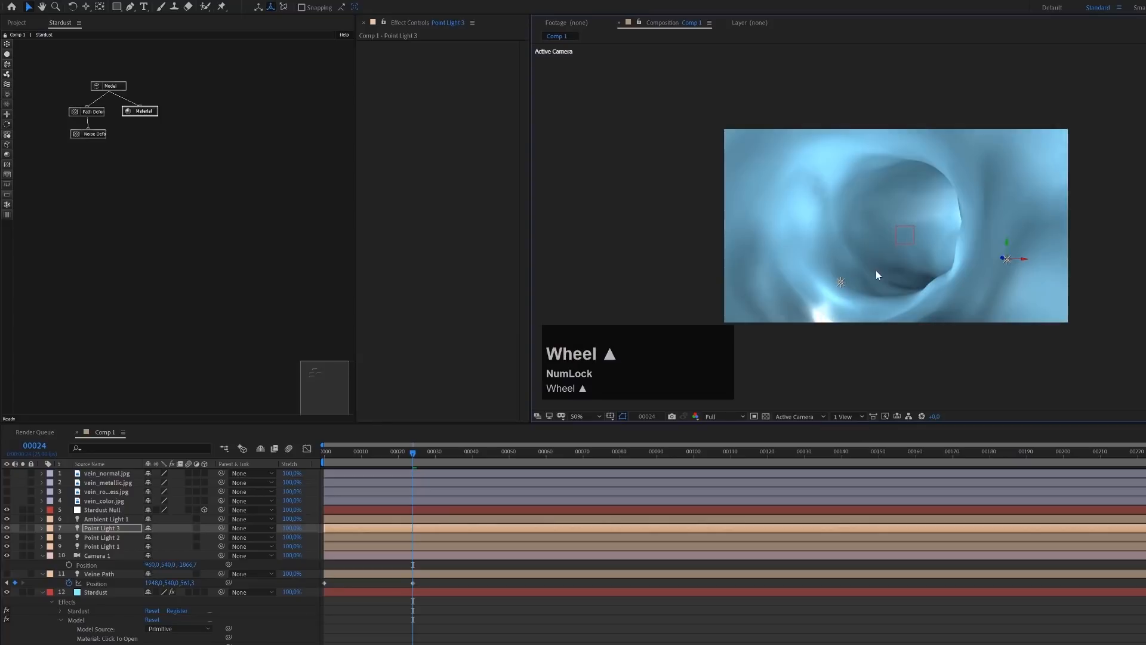
click(841, 281)
mouse_move(841, 281)
mouse_down()
mouse_move(847, 191)
mouse_move(847, 224)
mouse_move(860, 225)
mouse_up()
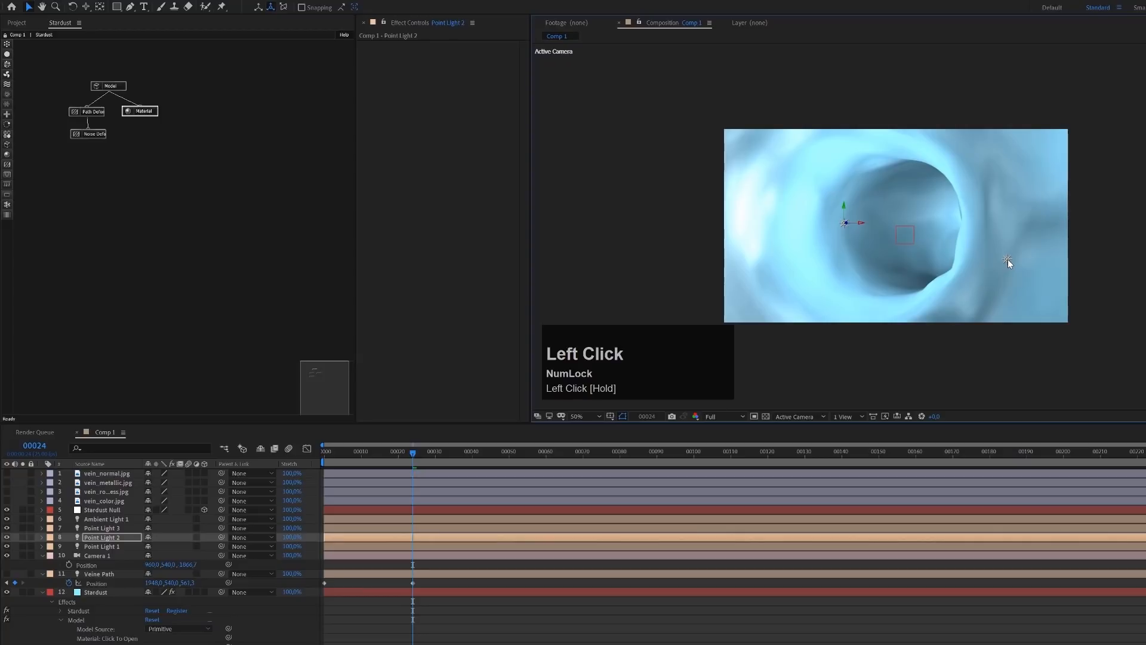
Set the Intensity of all three point lights to 85%
click(118, 545)
key(shift)
shift+click(113, 528)
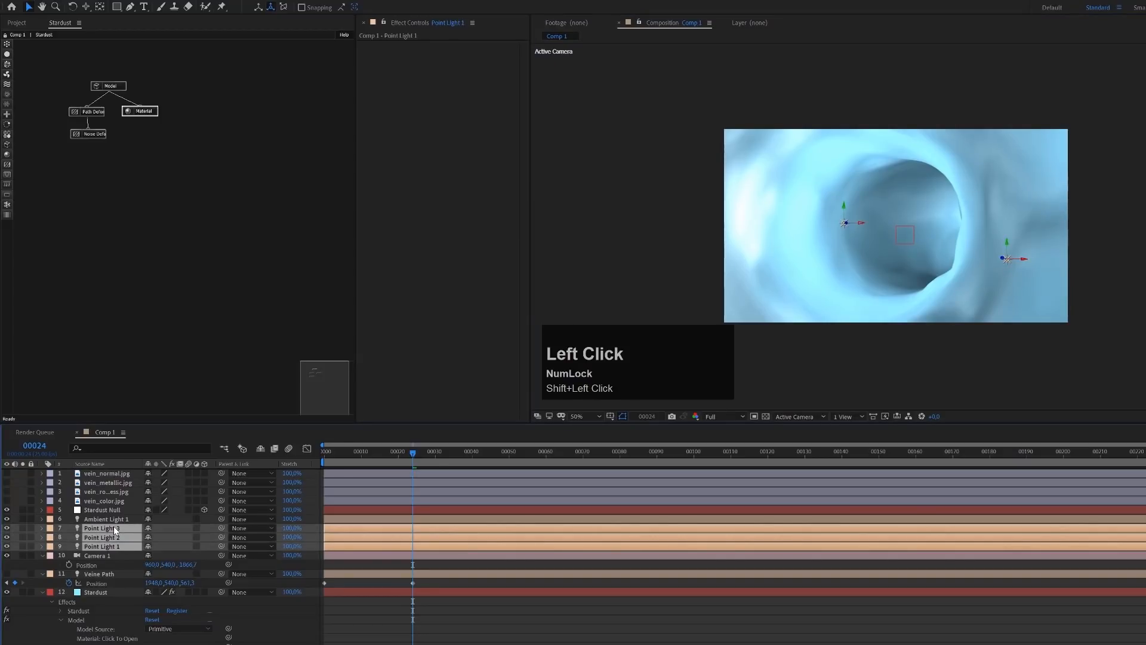
key(a)
key(q)
key(a)
click(150, 532)
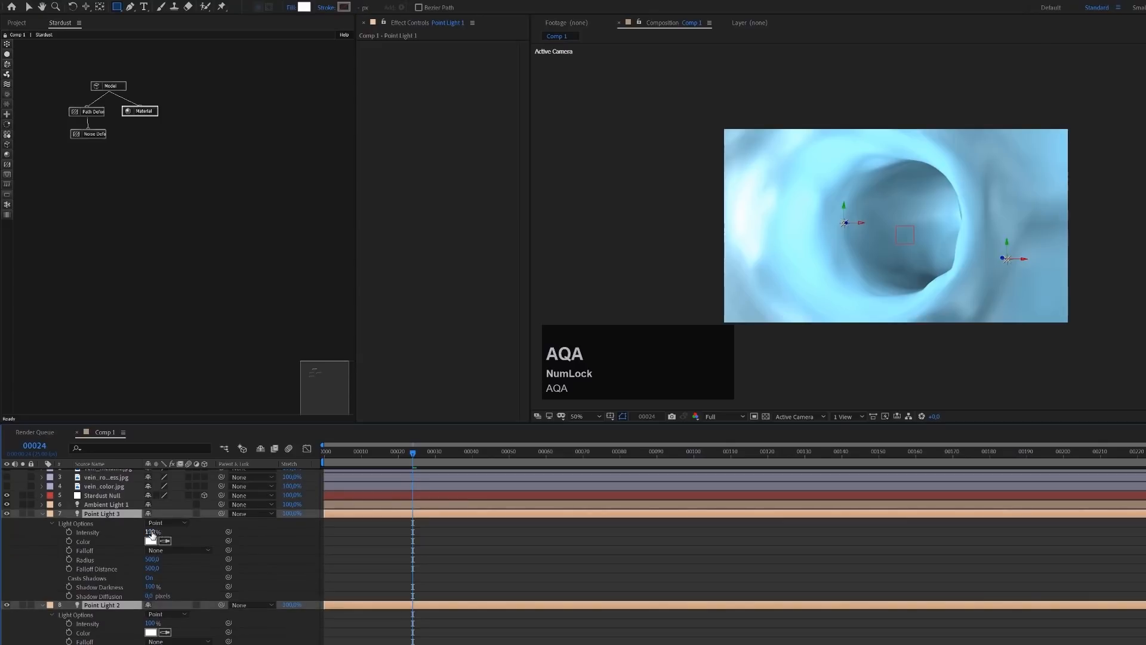
text(85)
key(Return)
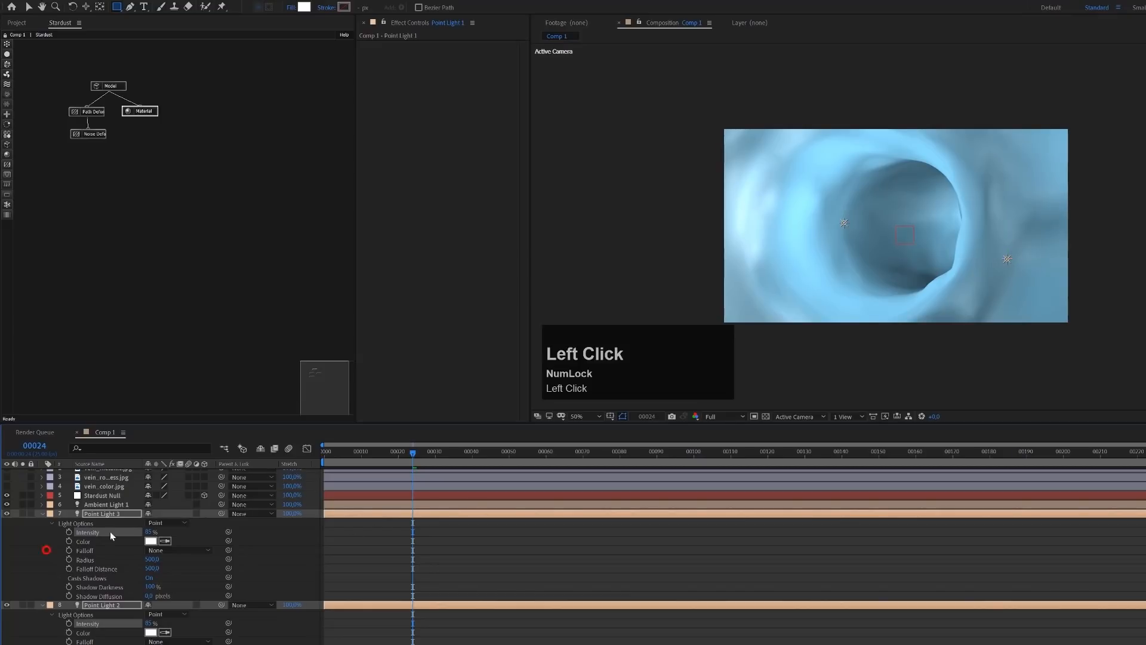
Move Point Light 3 up and left to sit just outside the right edge of the inner tunnel
click(118, 514)
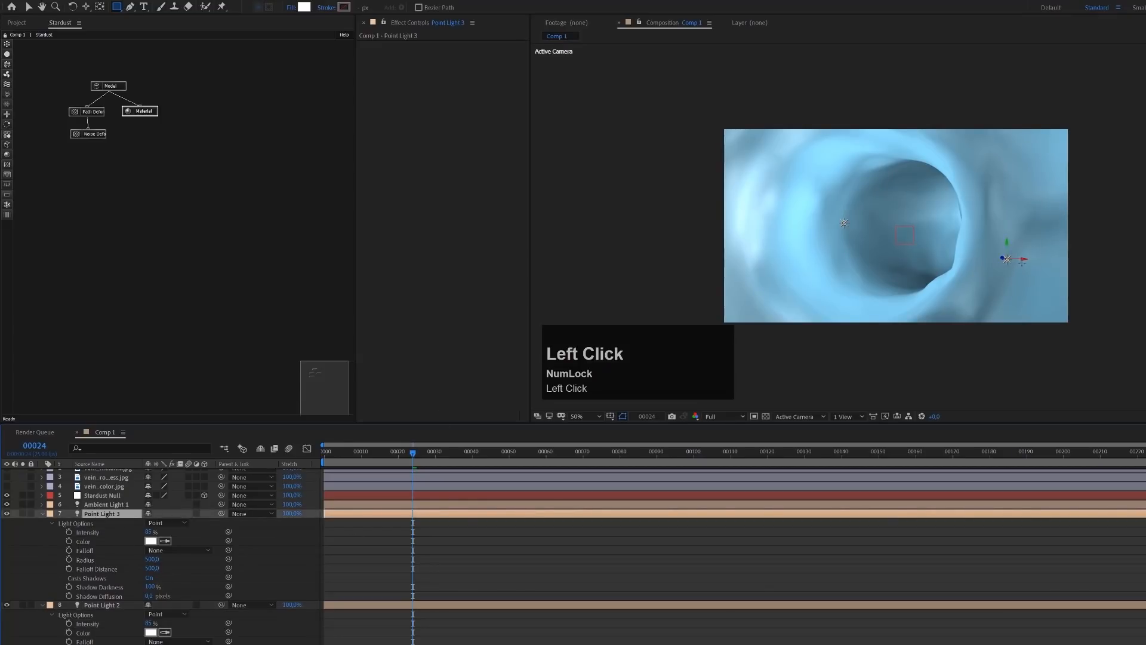
key(v)
drag(1022, 261, 976, 205)
click(992, 228)
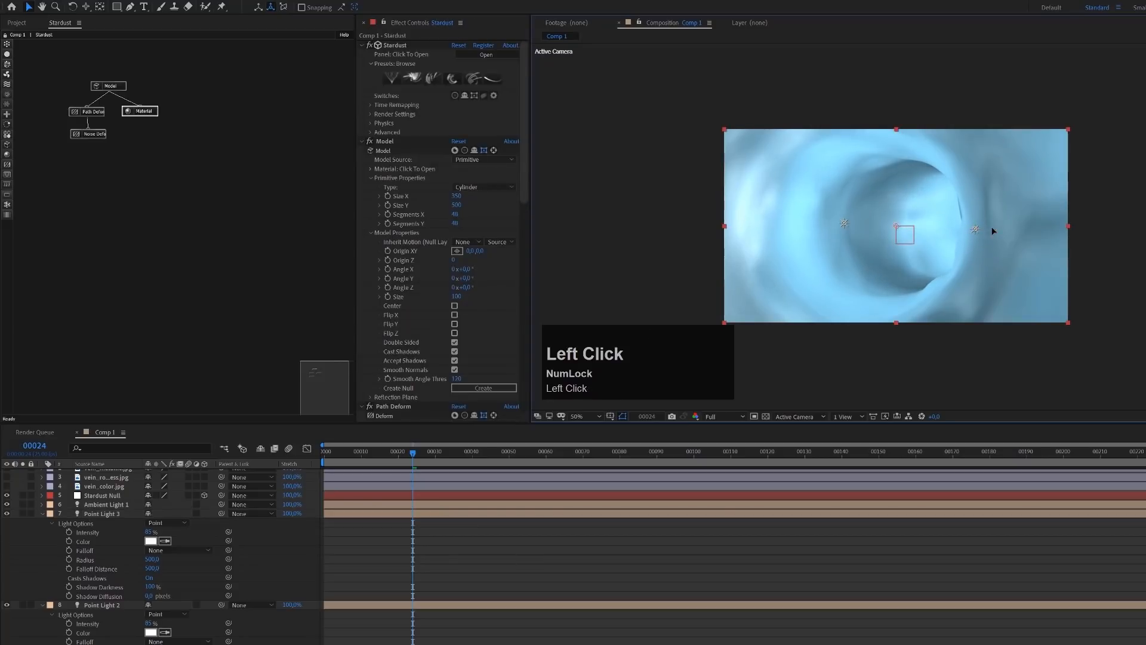
click(975, 228)
drag(993, 229, 1004, 234)
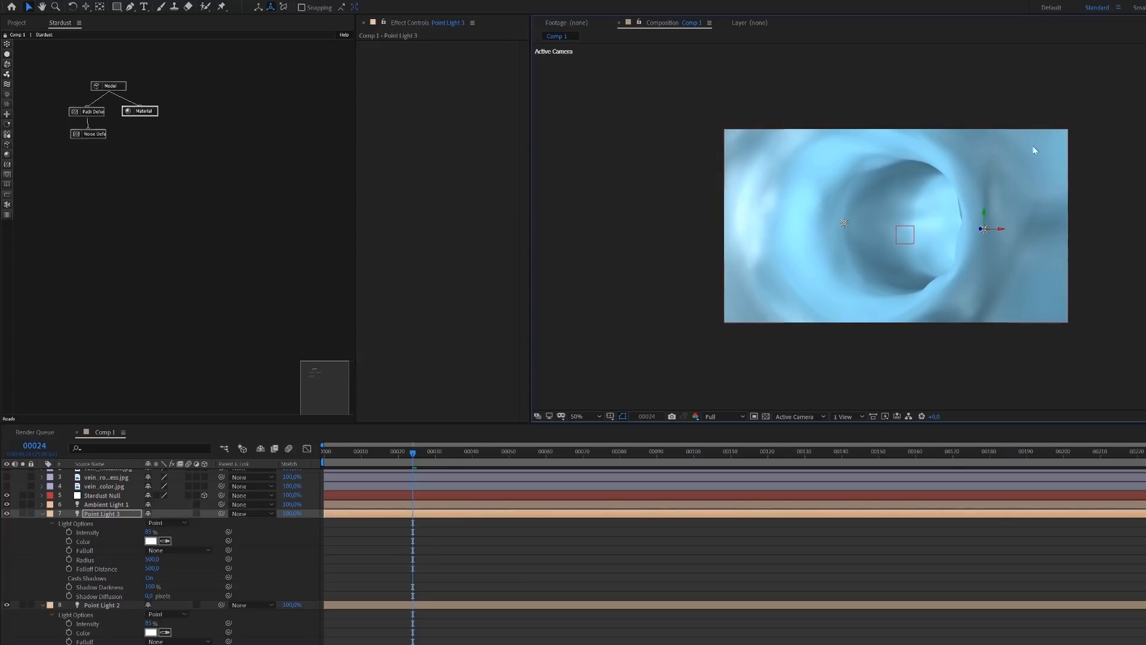
Set the Roughness Amount of the vein's Material node to 100
click(149, 111)
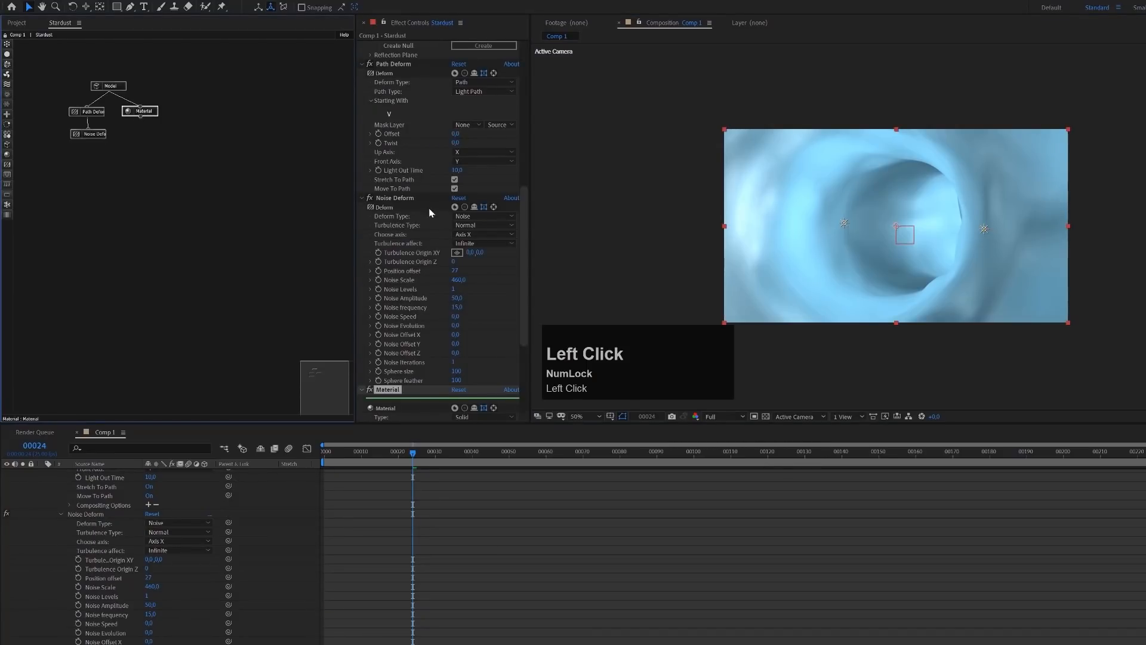
scroll(439, 278, down, 2)
scroll(440, 277, down, 1)
click(369, 345)
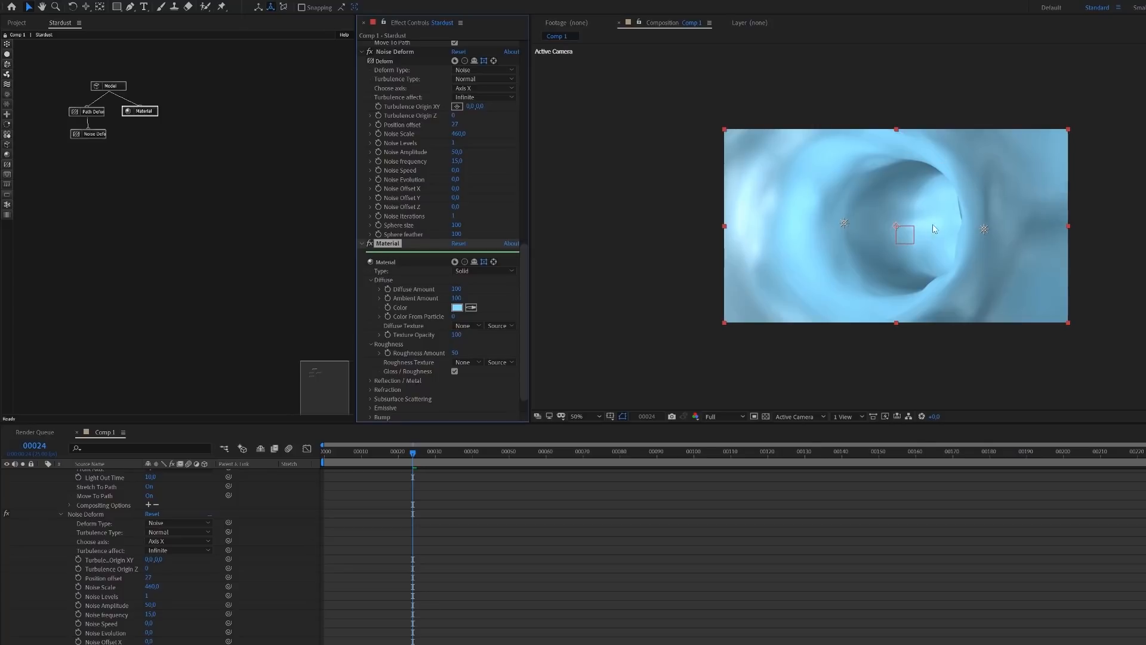
drag(455, 354, 481, 349)
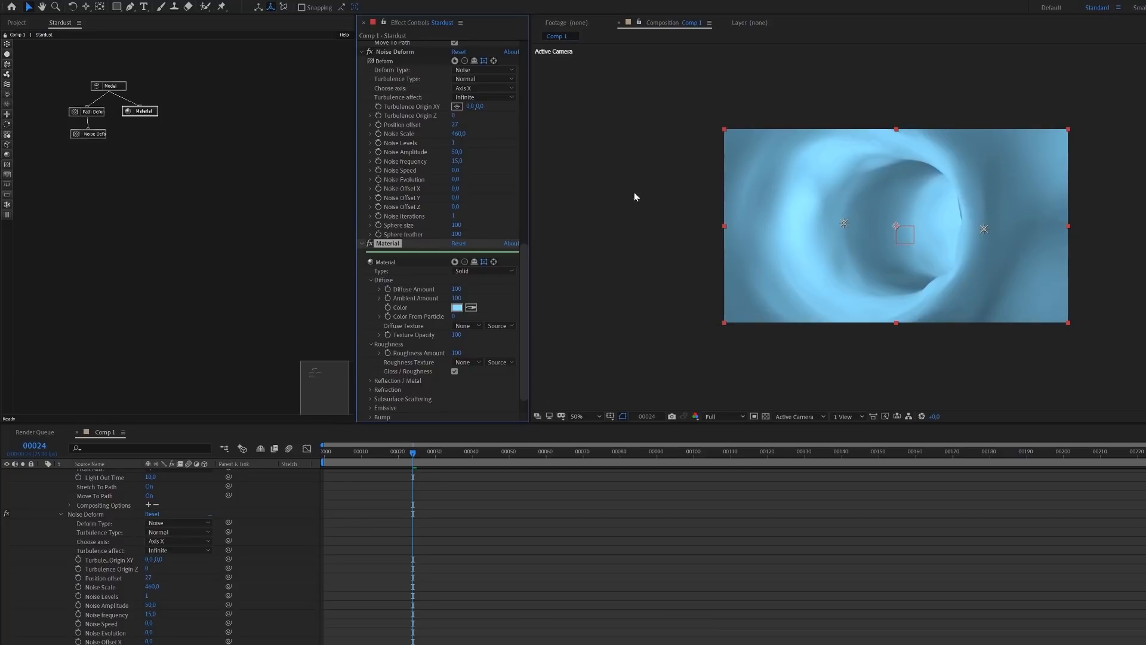
Add a separate Emitter node beside the vein's node tree and connect a Particle node below it
click(111, 208)
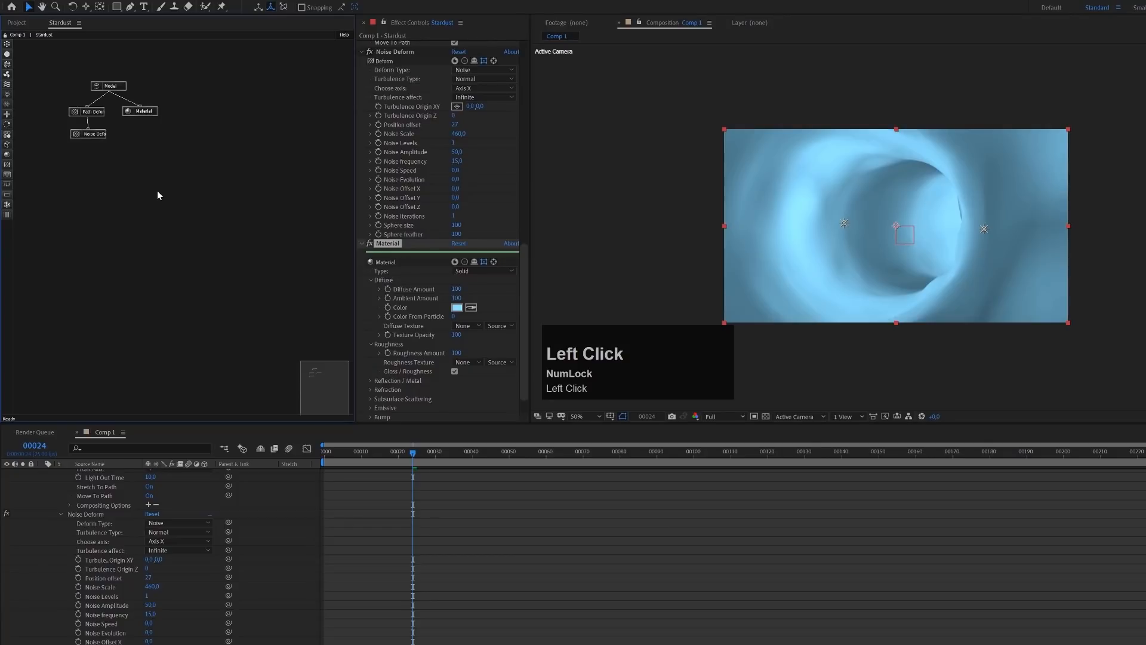
drag(7, 45, 234, 104)
drag(237, 103, 209, 94)
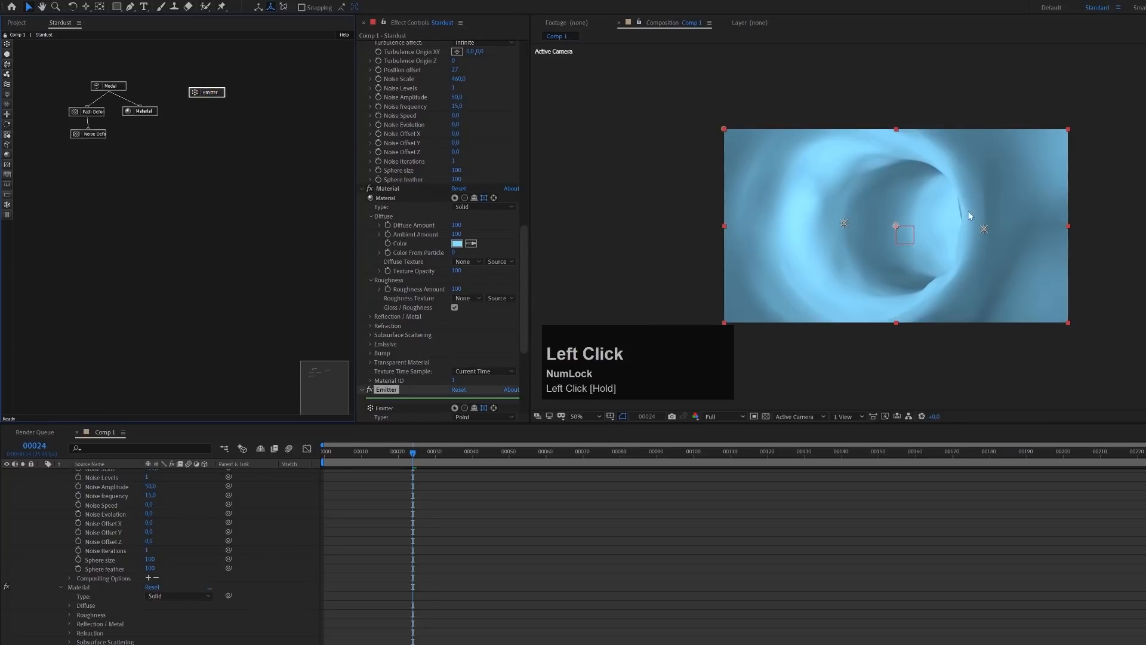
click(209, 93)
drag(7, 54, 216, 119)
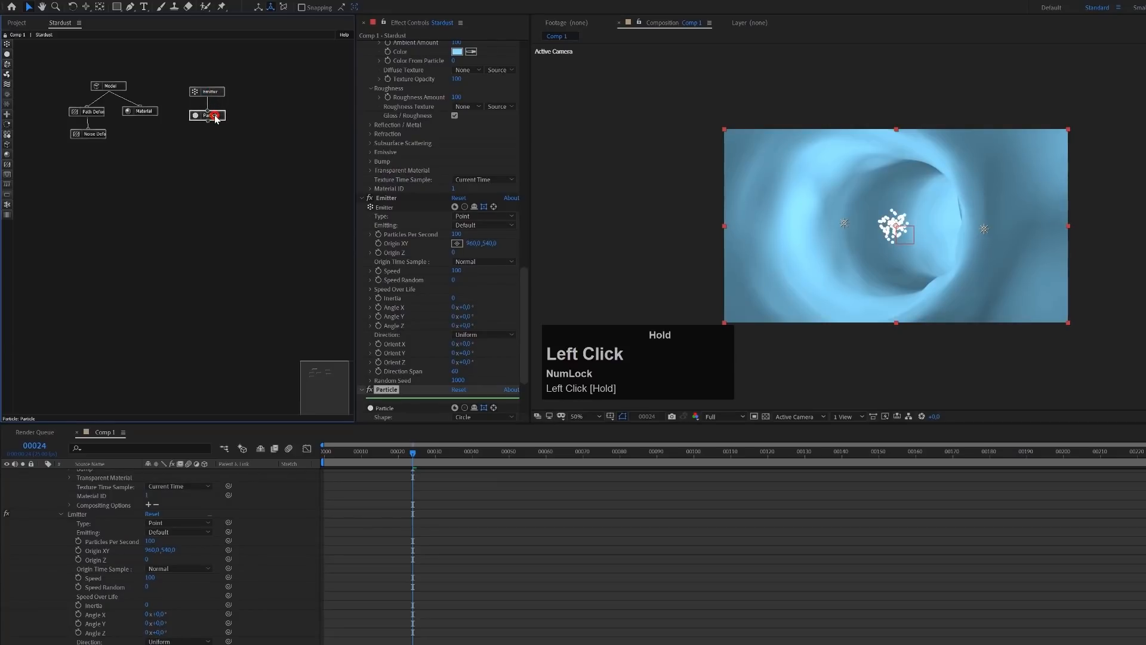
Set the Particle node's Shape to Model
scroll(476, 345, down, 3)
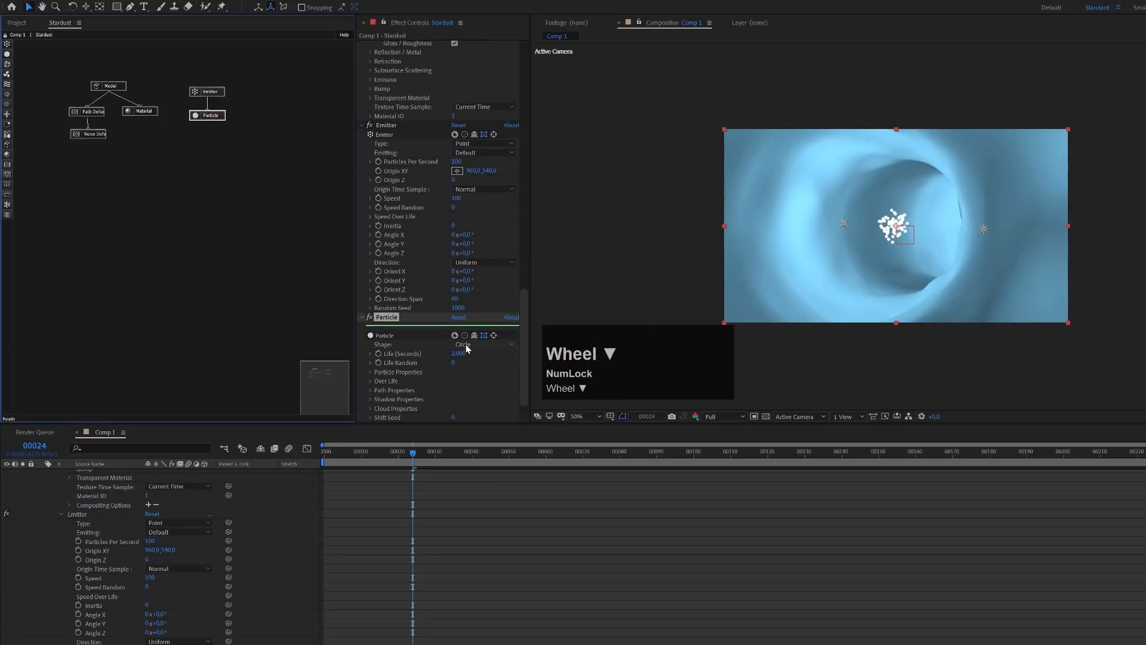
click(473, 346)
click(479, 412)
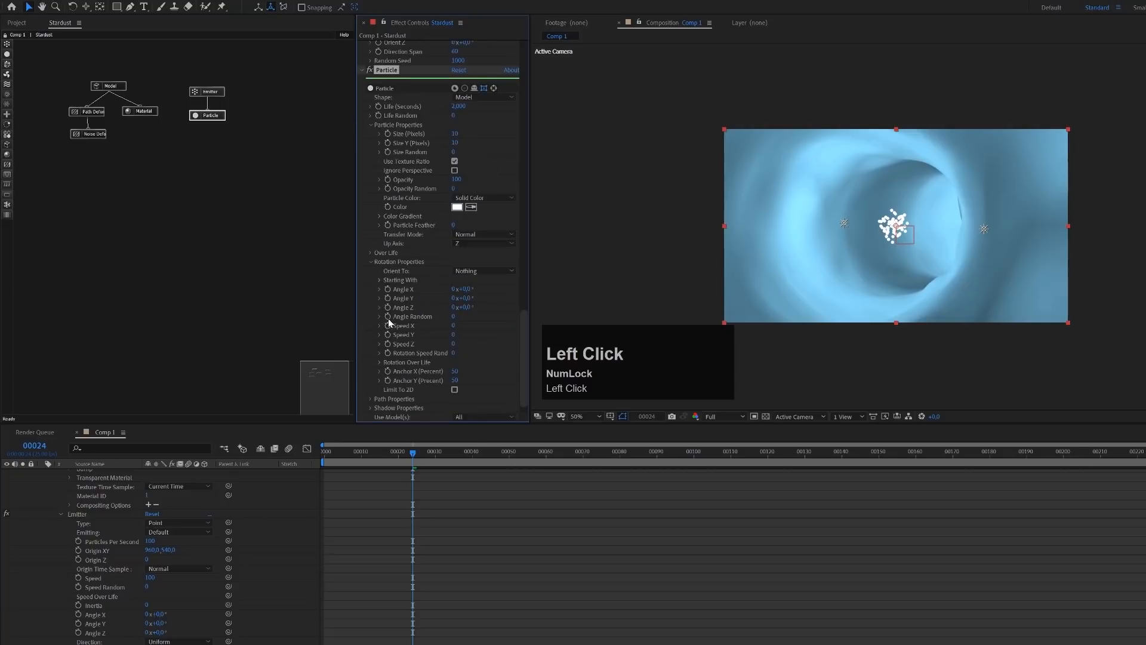
click(468, 98)
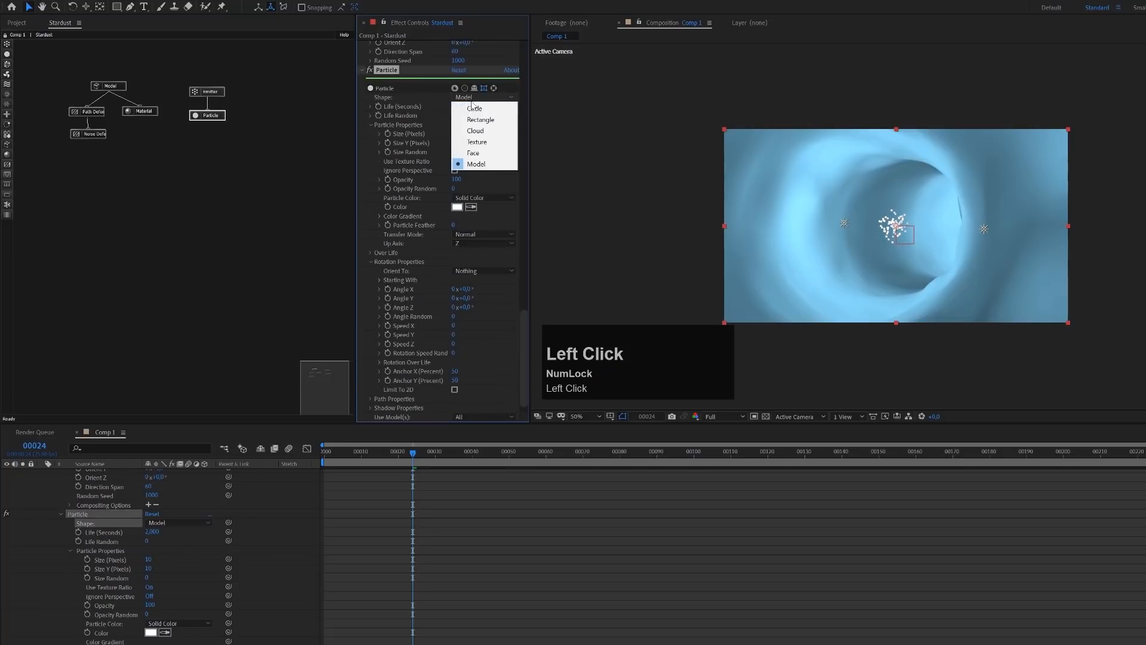
click(482, 164)
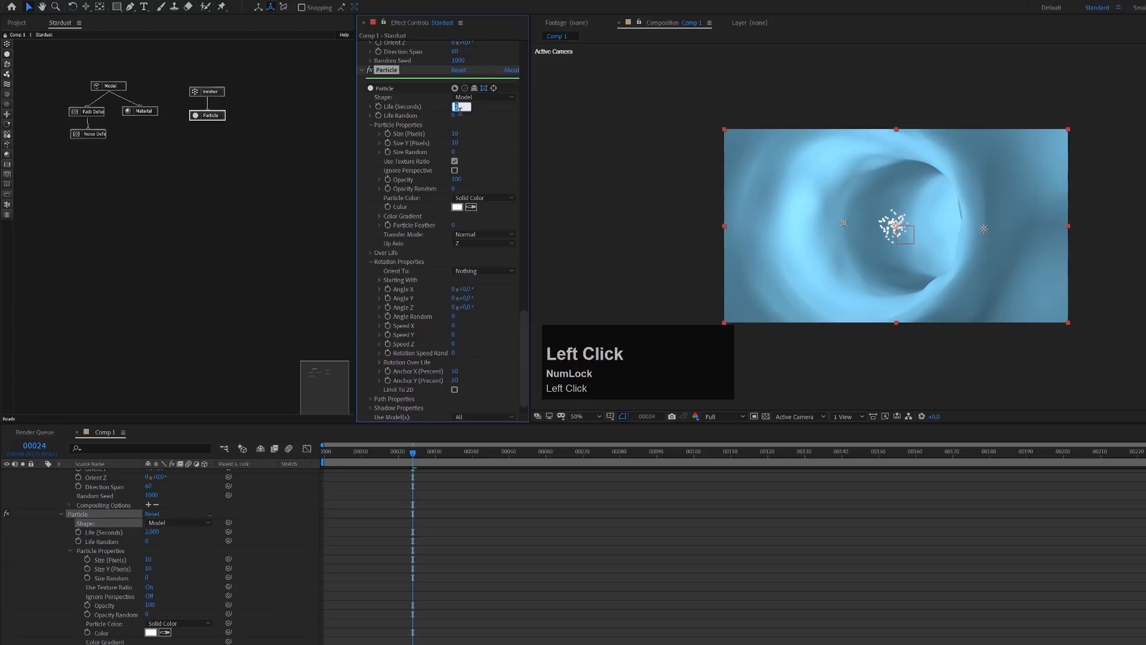
Set the particle Life to 10 seconds and move the current time to frame 48
text(10)
key(BackSpace)
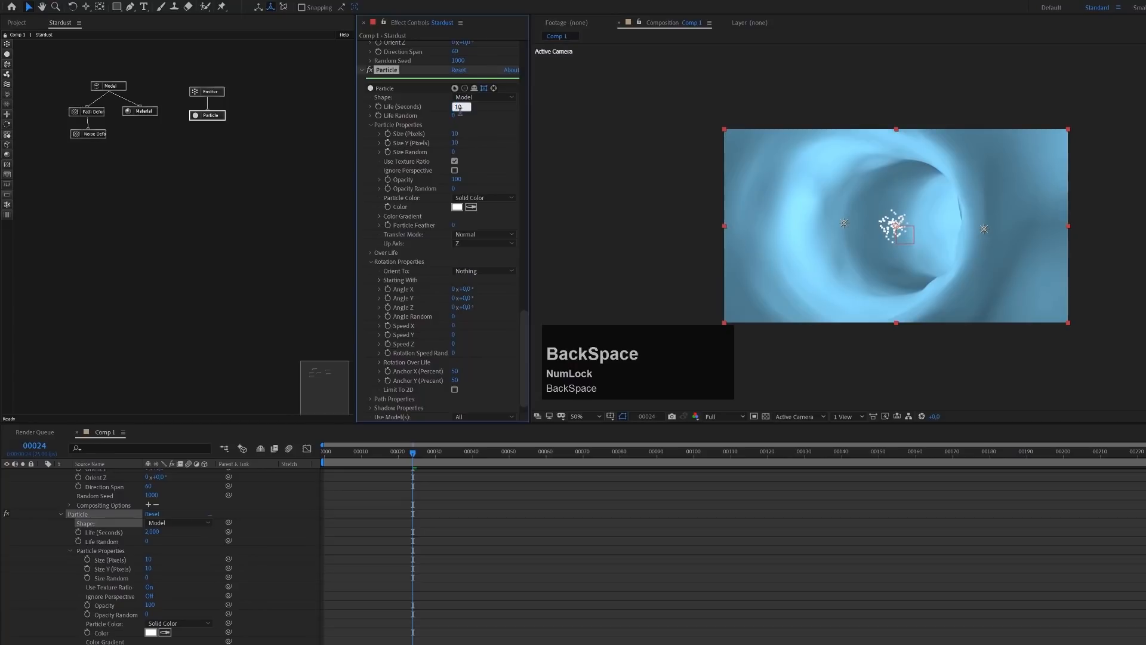
click(460, 112)
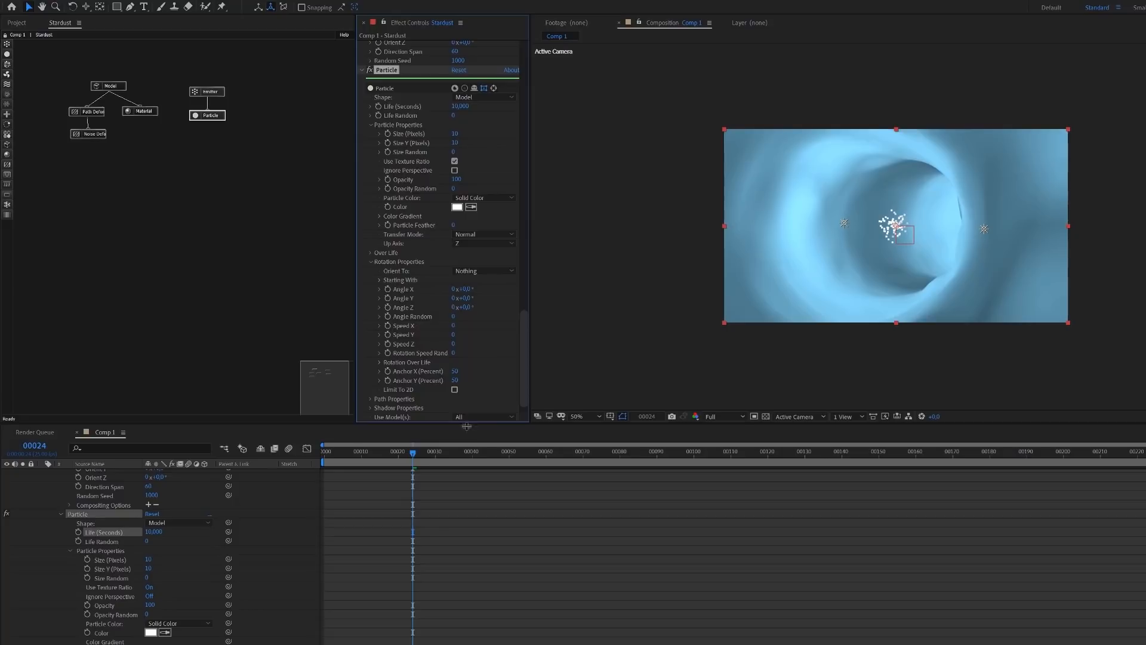
drag(426, 458, 501, 455)
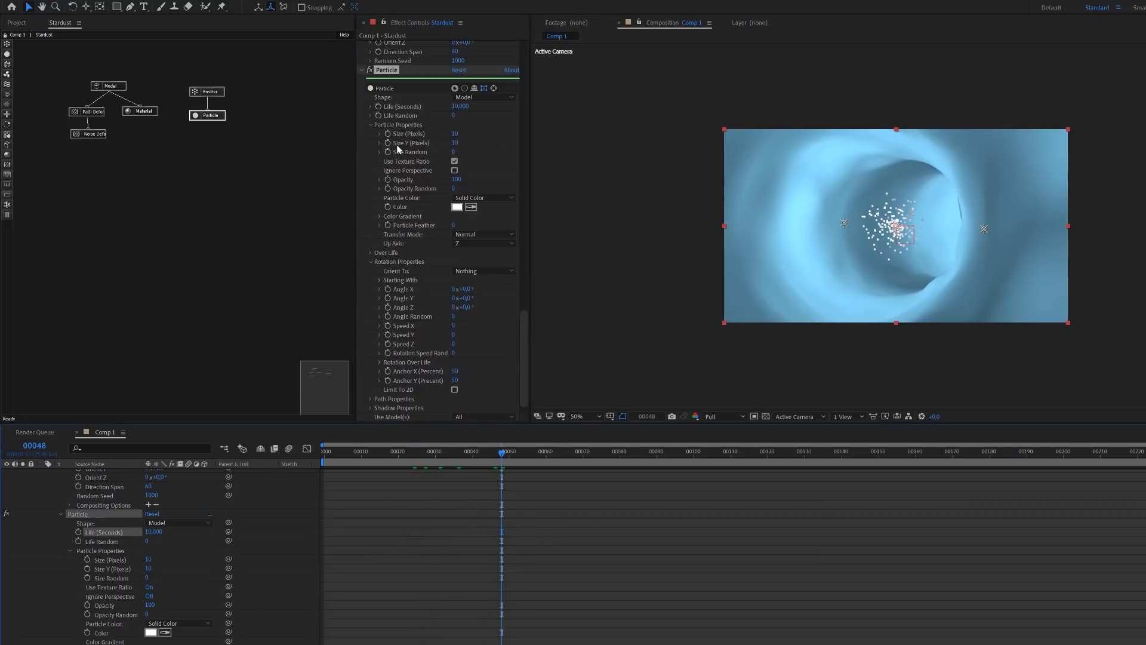
Set the Emitter's Type to Light and restrict it to lights whose names start with V
click(215, 93)
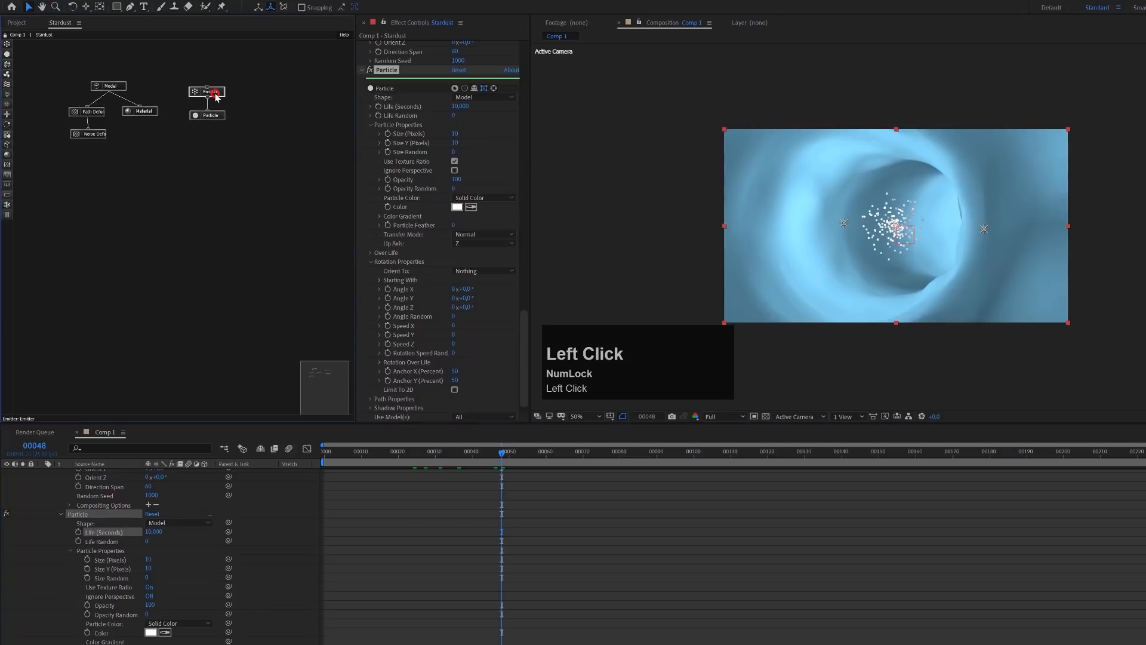
click(475, 73)
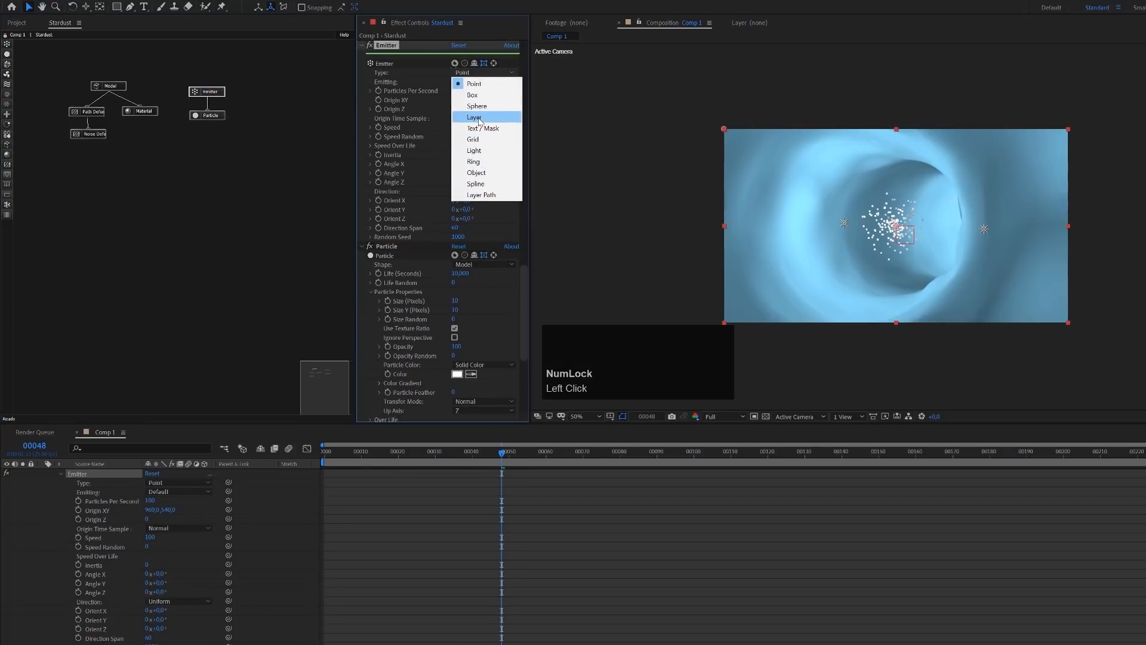
click(478, 149)
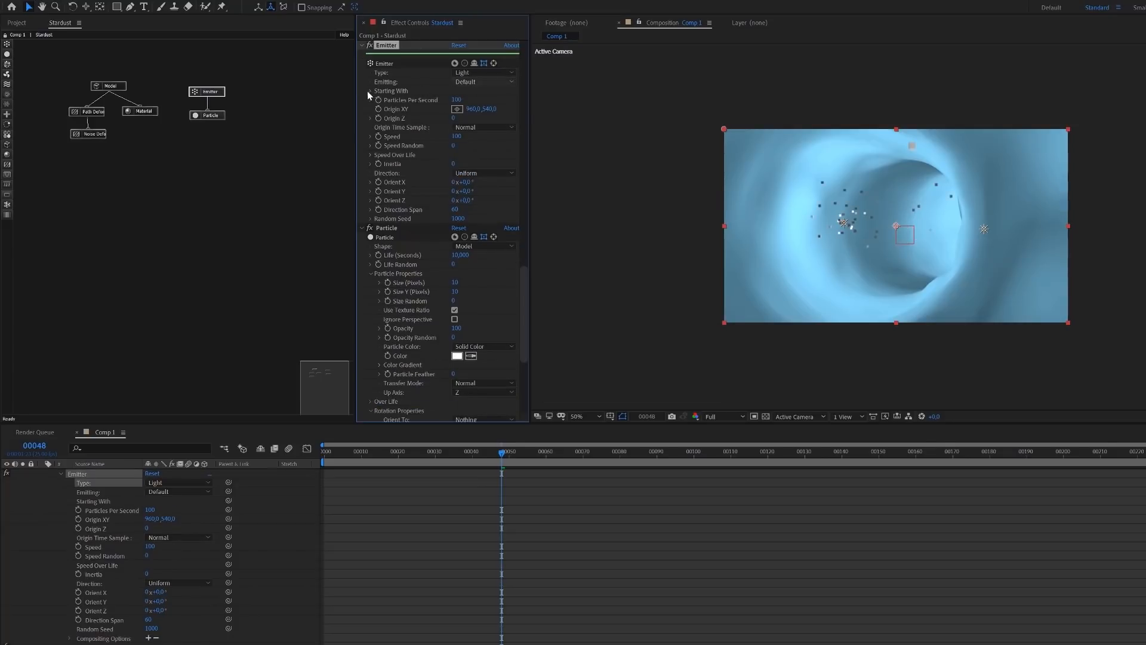
click(370, 91)
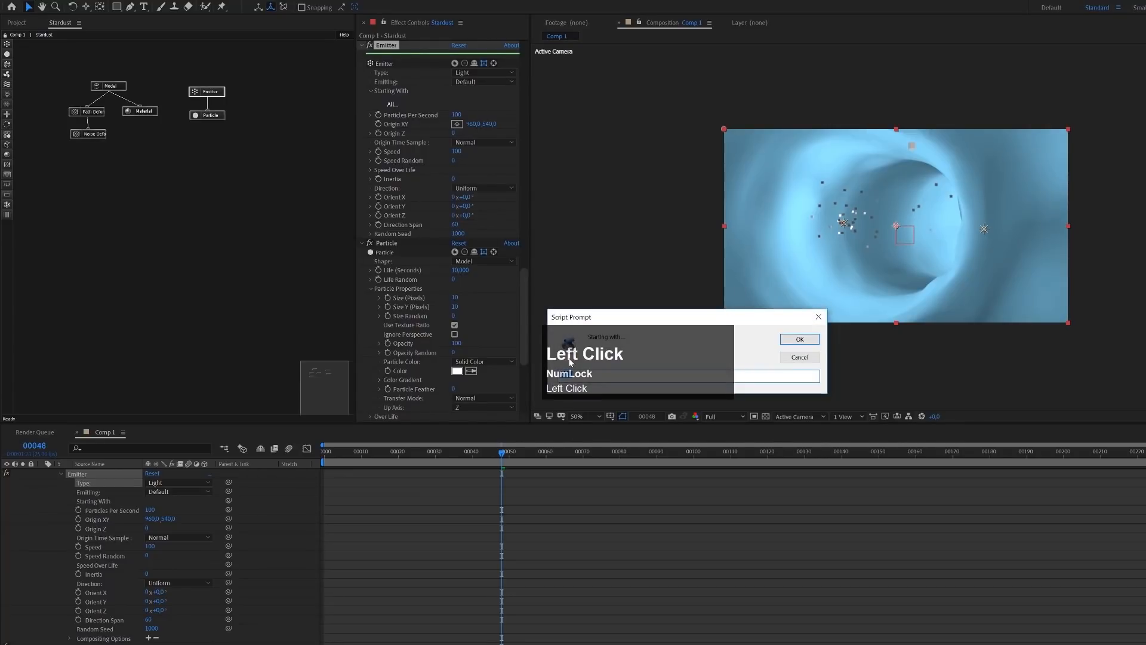
drag(632, 317, 639, 205)
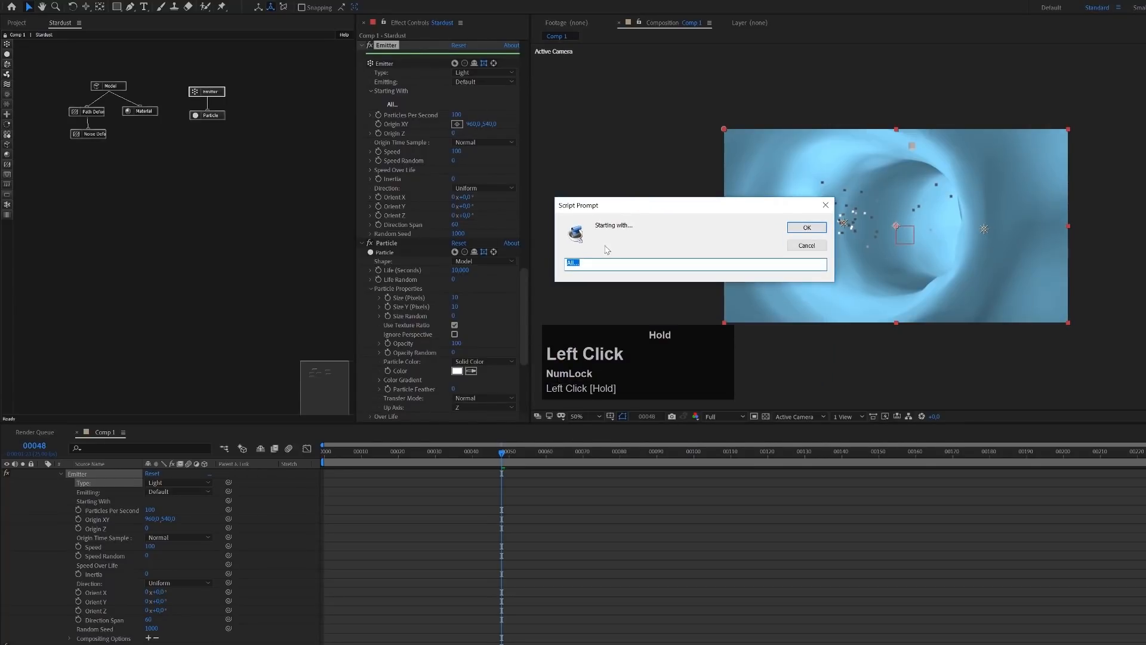
click(597, 262)
text(V)
key(Return)
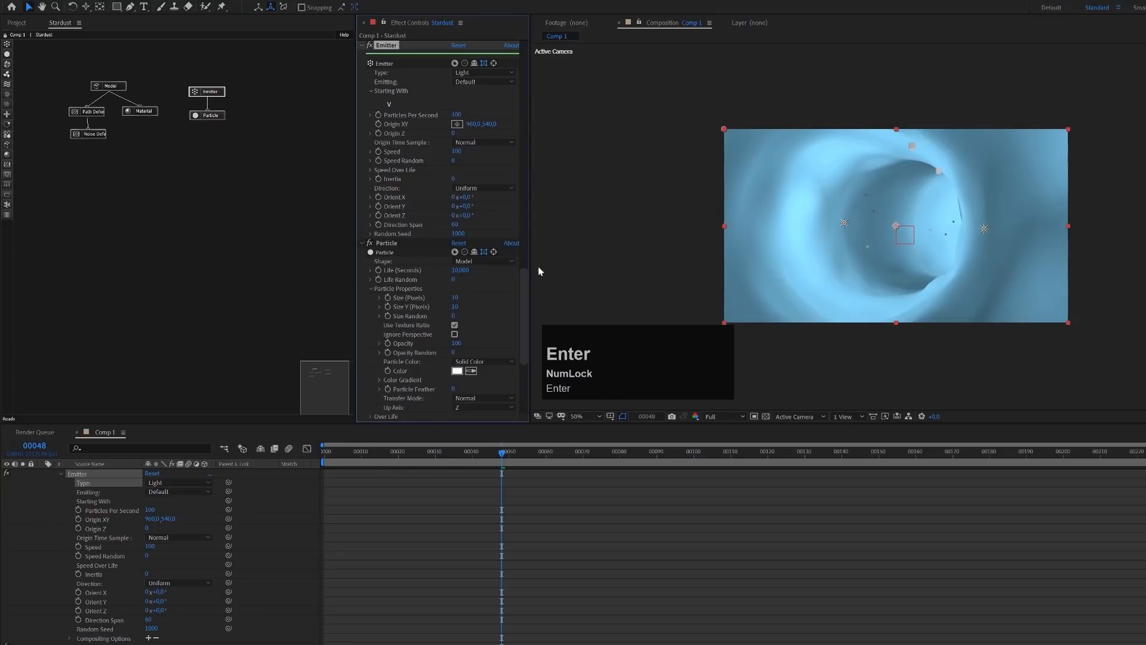
Raise the Emitter's Particles Per Second to 2740 and check the particle density at frame 60
drag(351, 454, 420, 452)
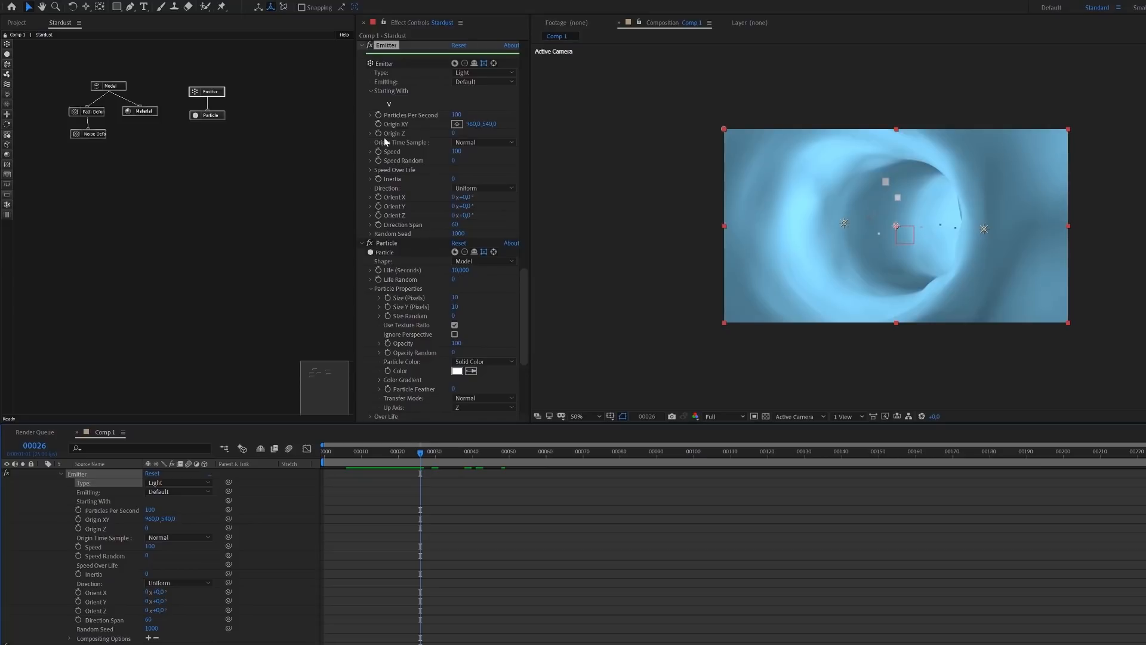
click(463, 114)
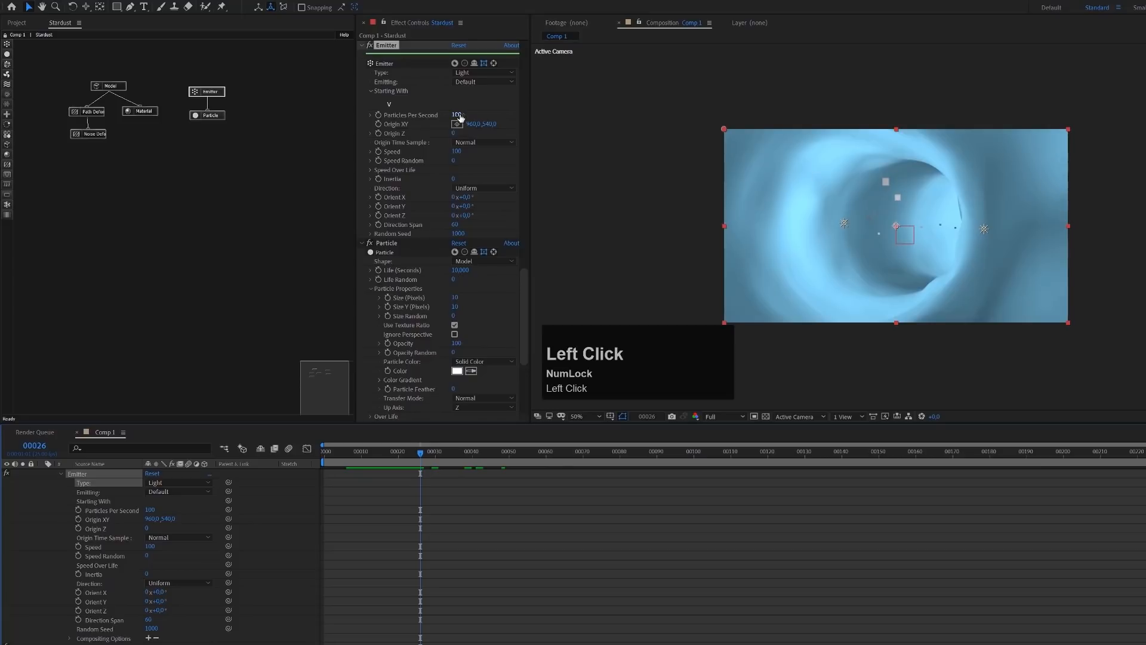
drag(463, 114, 594, 103)
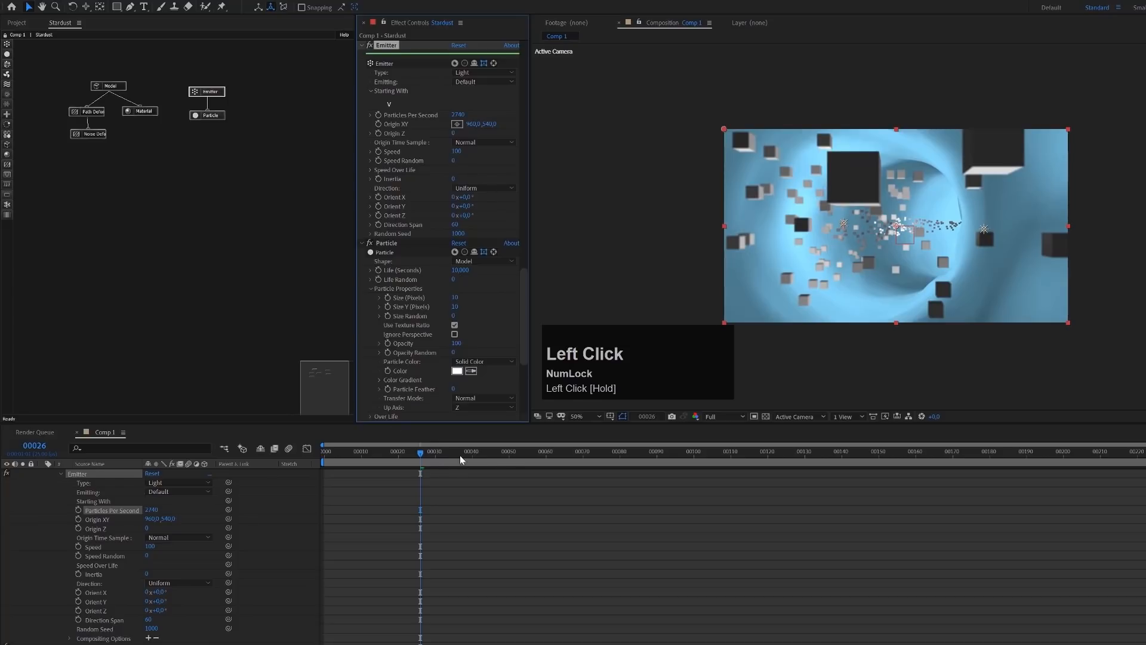
mouse_move(544, 462)
mouse_down()
mouse_move(705, 468)
mouse_move(541, 469)
mouse_up()
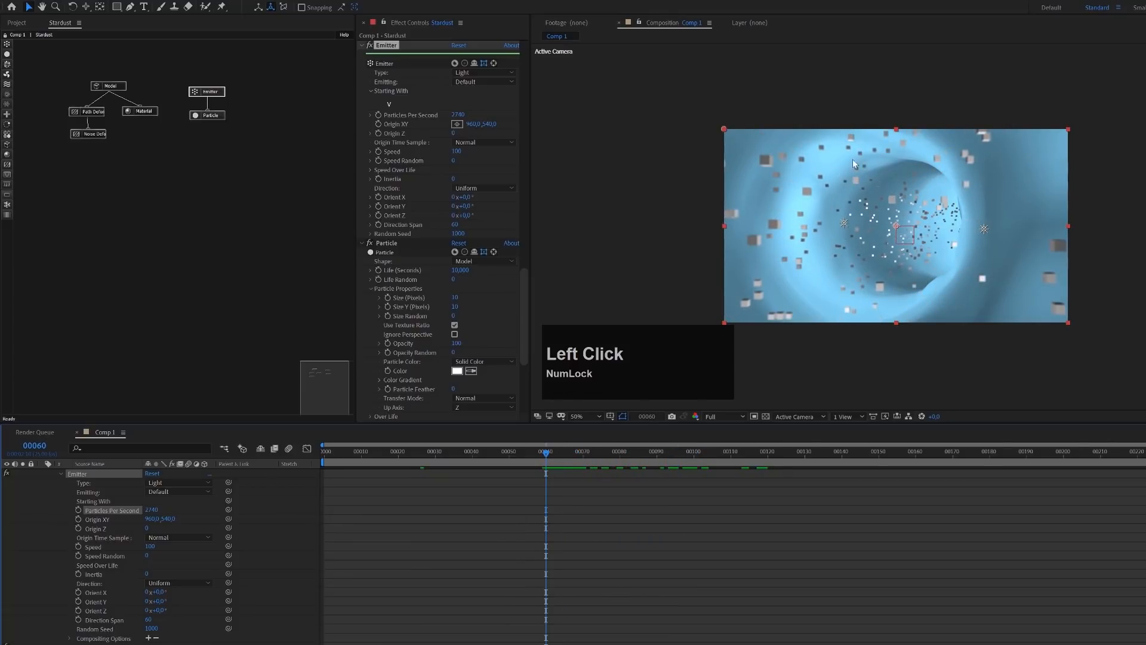
Set the Emitter's Speed to 200 and check the particle spread at frame 44
click(457, 154)
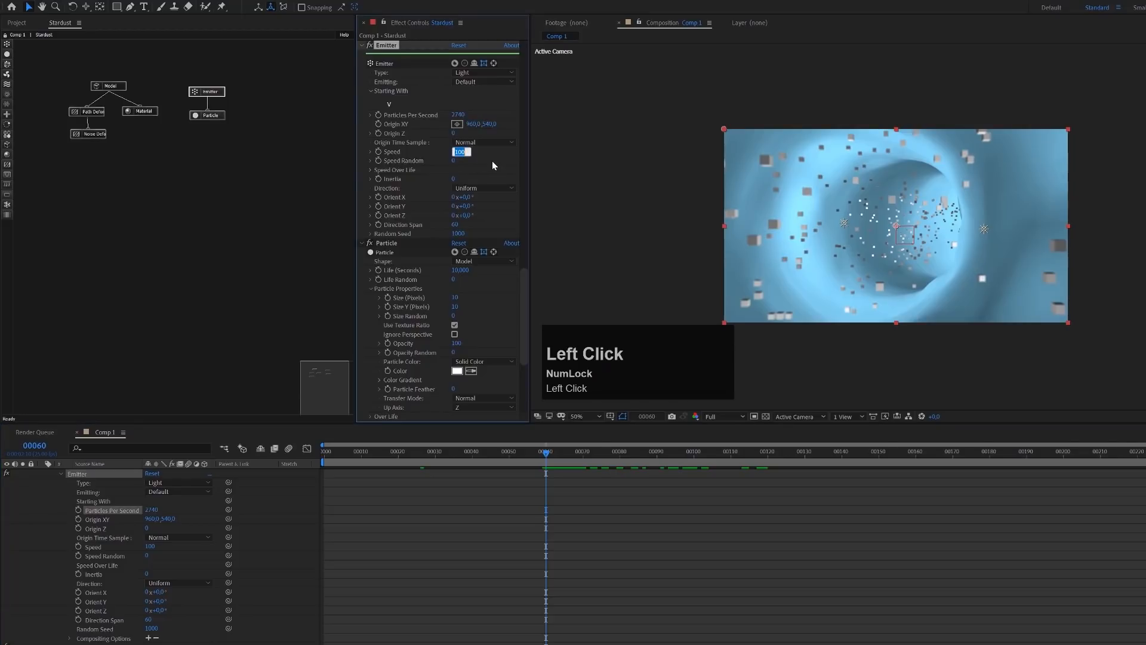
text(20)
key(Return)
mouse_move(482, 454)
mouse_down()
mouse_move(431, 456)
mouse_move(487, 458)
mouse_up()
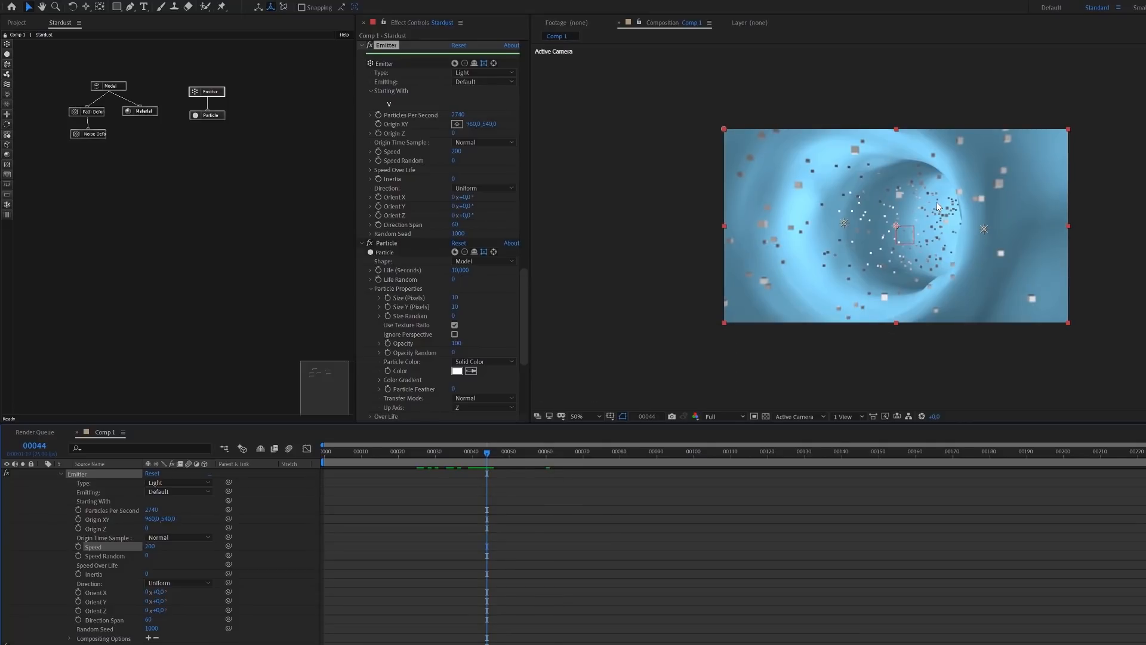
Shape the Emitter's Speed Over Life curve to fall to 0 at Life 27, and check it at frame 62
click(371, 170)
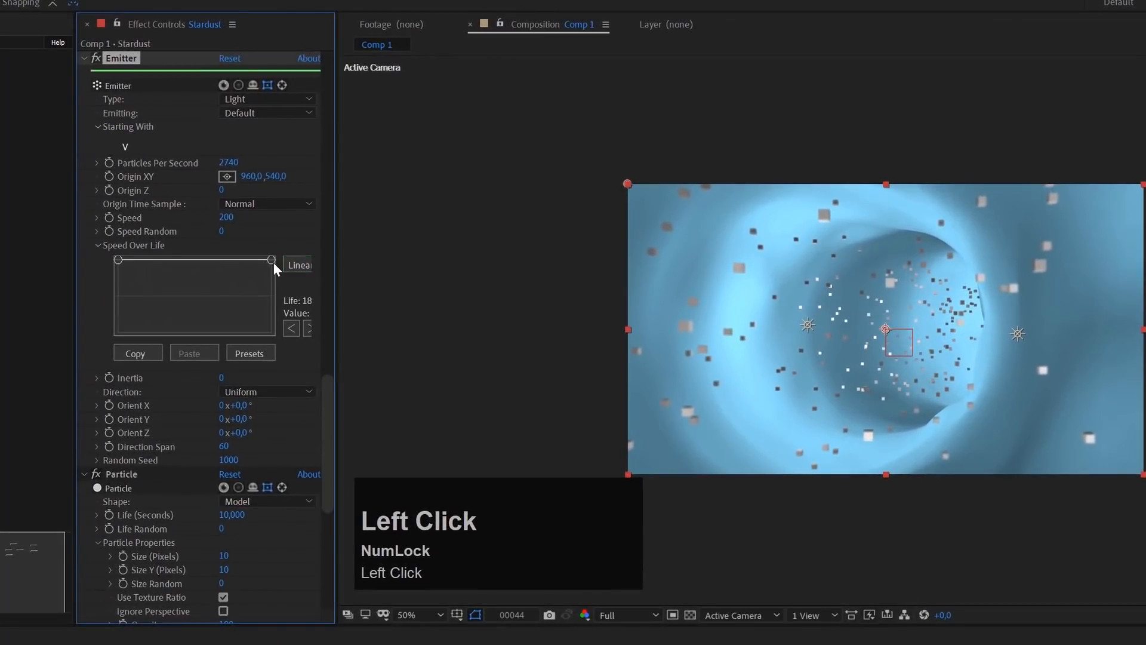
click(273, 262)
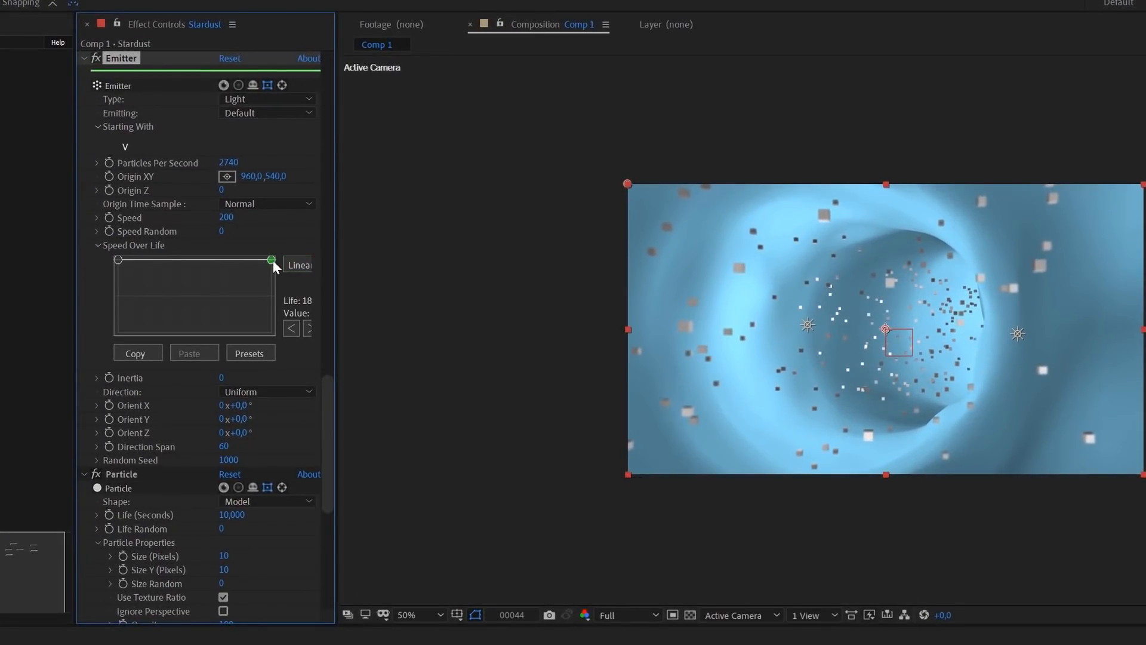
drag(273, 260, 161, 335)
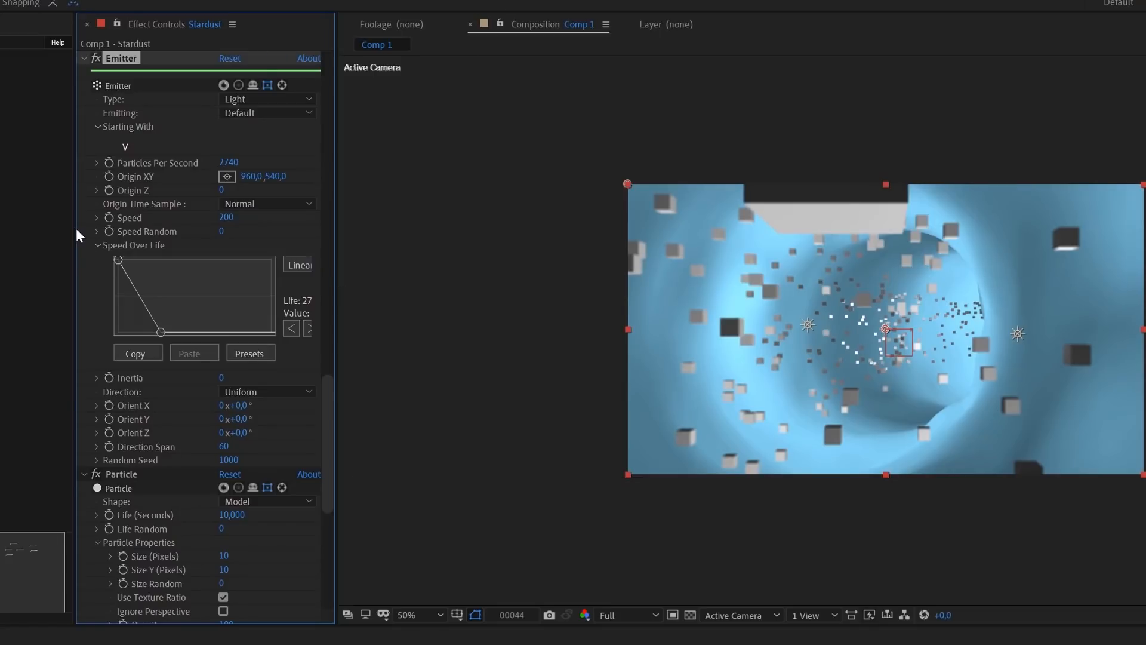
drag(74, 227, 24, 228)
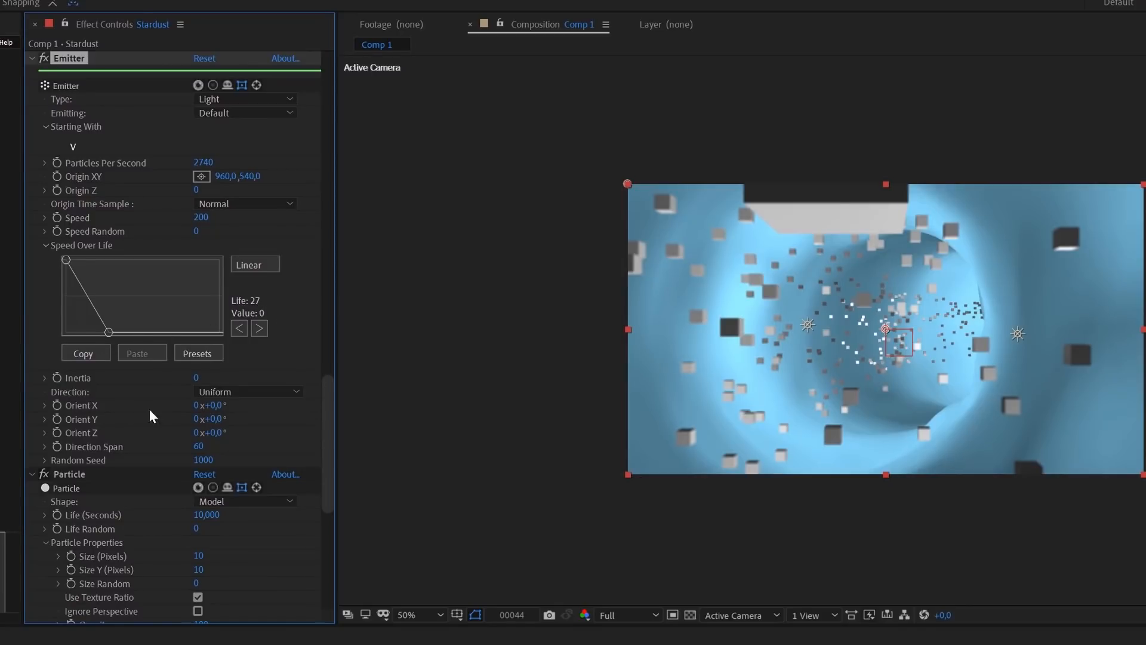
drag(603, 644, 639, 643)
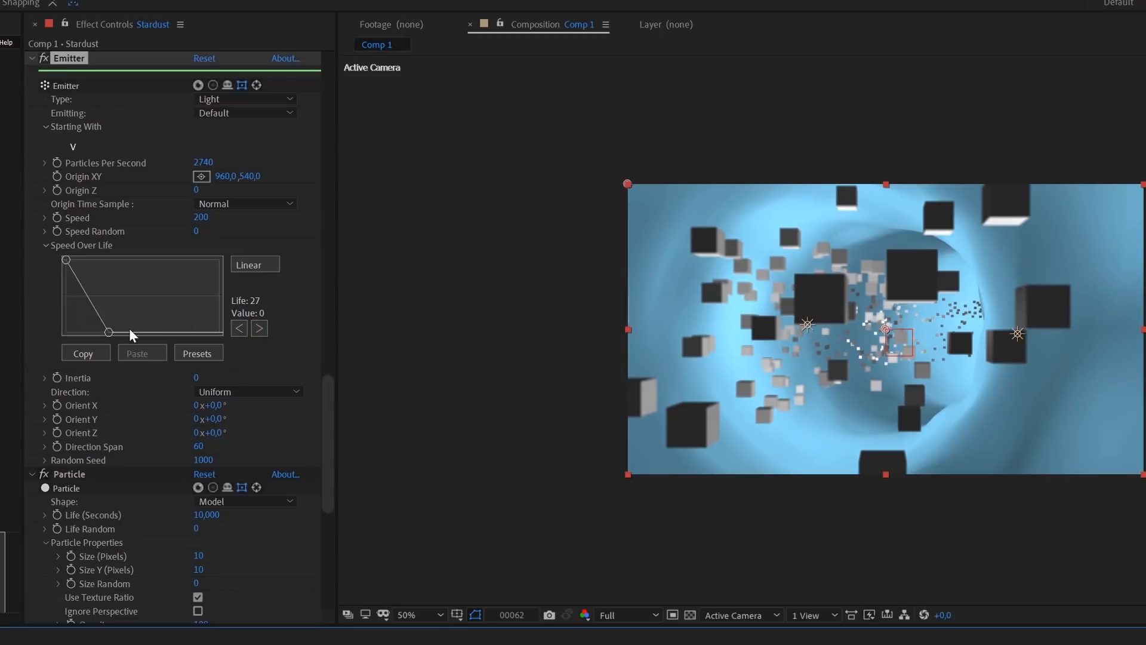
Adjust the Speed Over Life curve's lower point to Life 20 and Value 51, checking the particle spread at different frames
drag(108, 327, 117, 301)
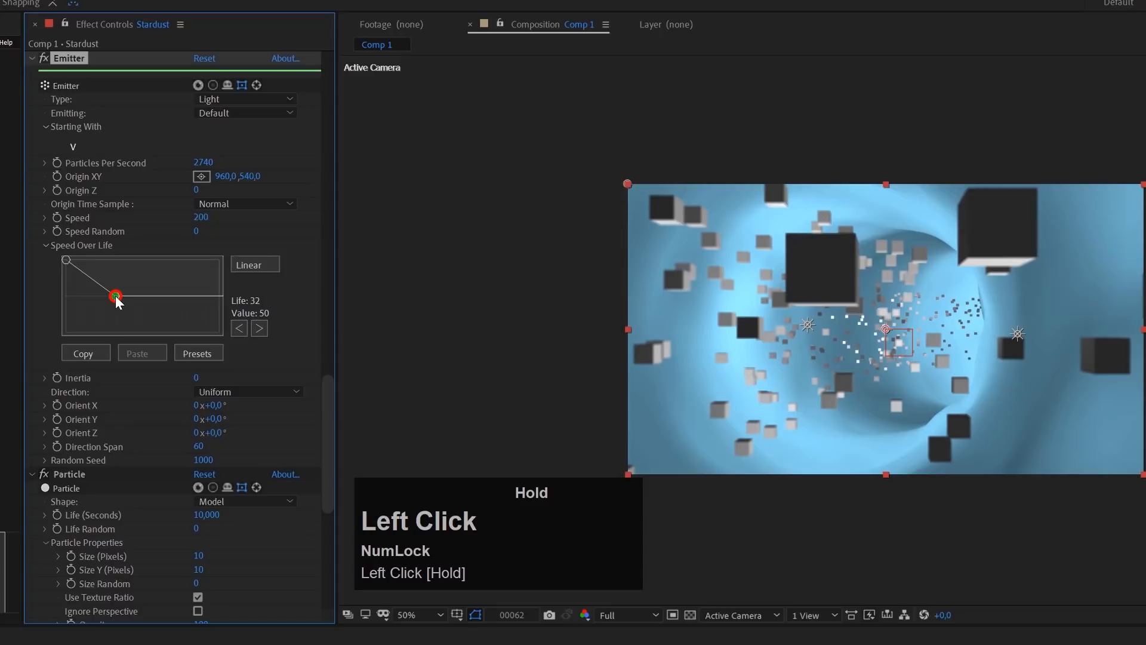
drag(117, 299, 119, 300)
mouse_move(597, 642)
mouse_down()
mouse_move(579, 642)
mouse_move(651, 642)
mouse_move(618, 642)
mouse_up()
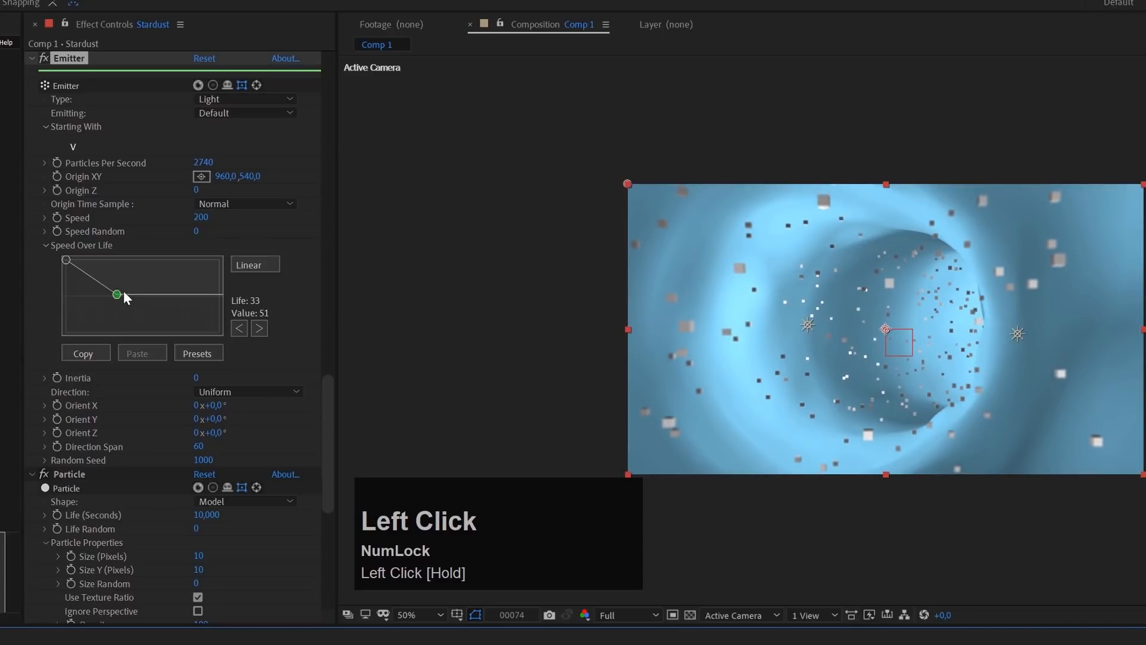
drag(118, 295, 82, 293)
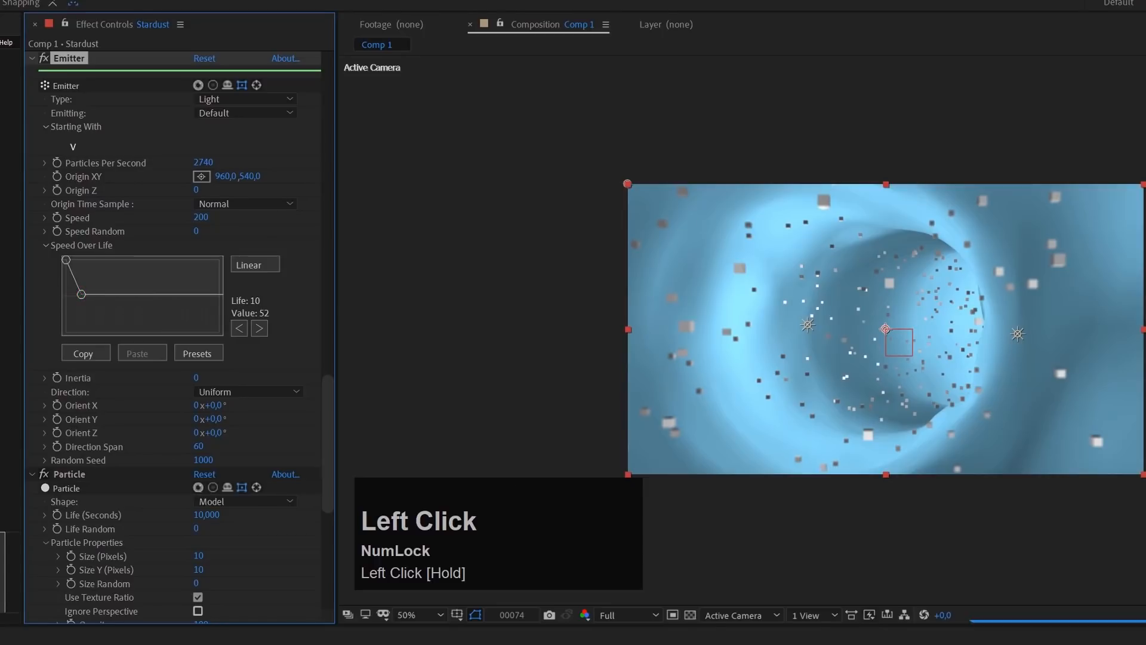
mouse_move(573, 643)
mouse_down()
mouse_move(526, 643)
mouse_move(560, 644)
mouse_up()
drag(82, 295, 94, 295)
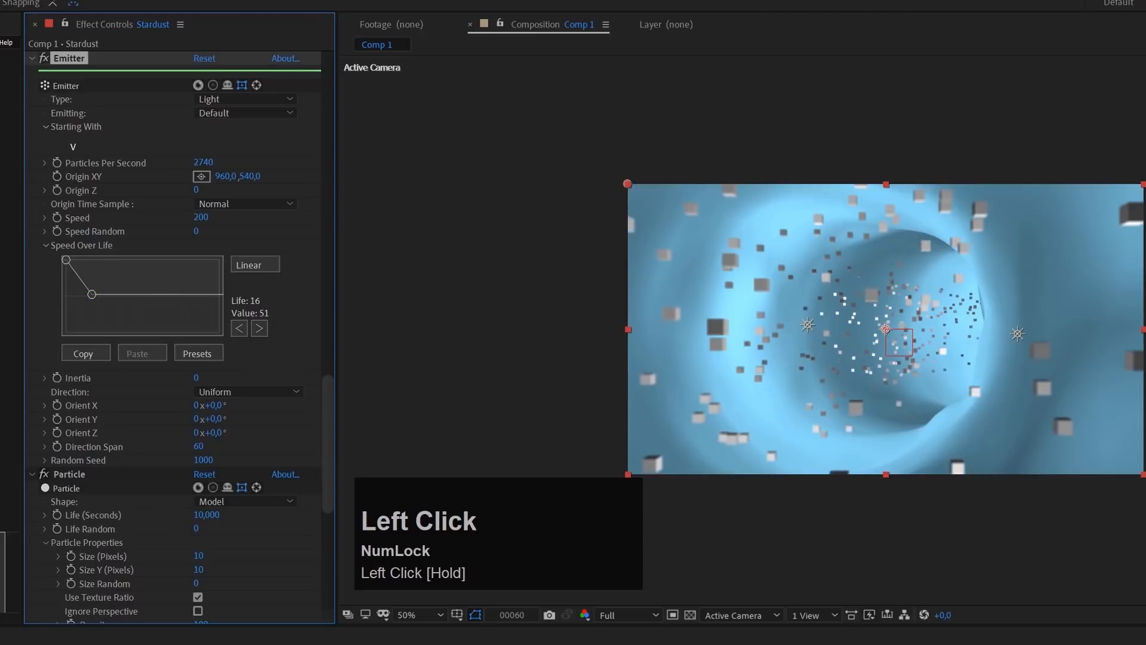
mouse_move(597, 643)
mouse_down()
mouse_move(555, 644)
mouse_move(623, 643)
mouse_move(606, 644)
mouse_up()
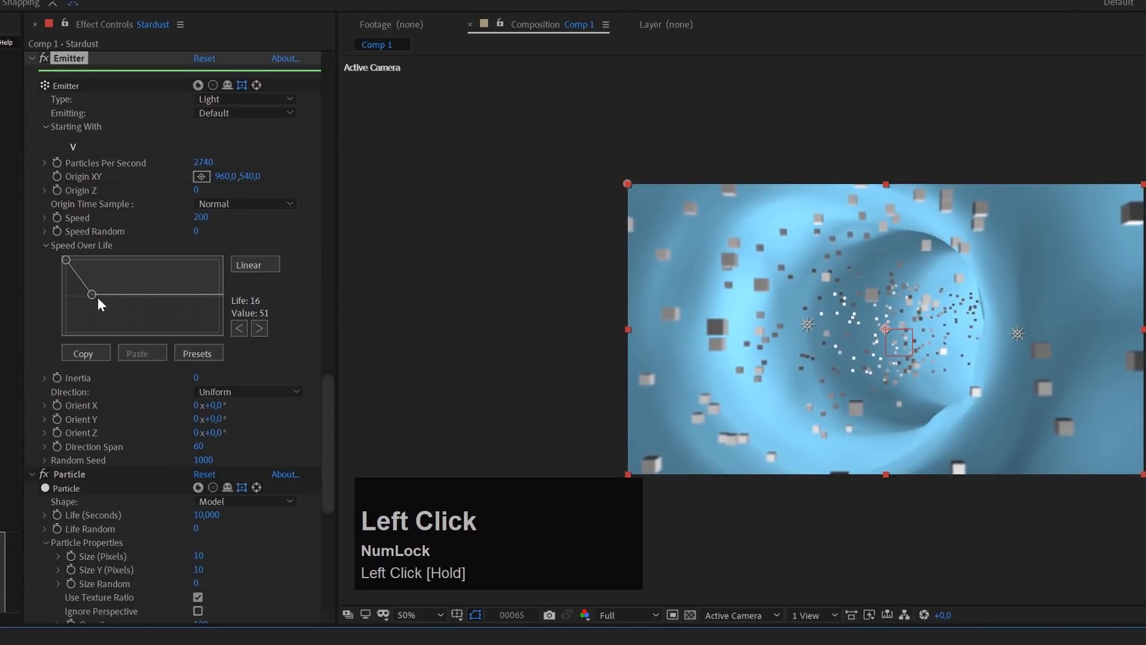
drag(92, 295, 92, 295)
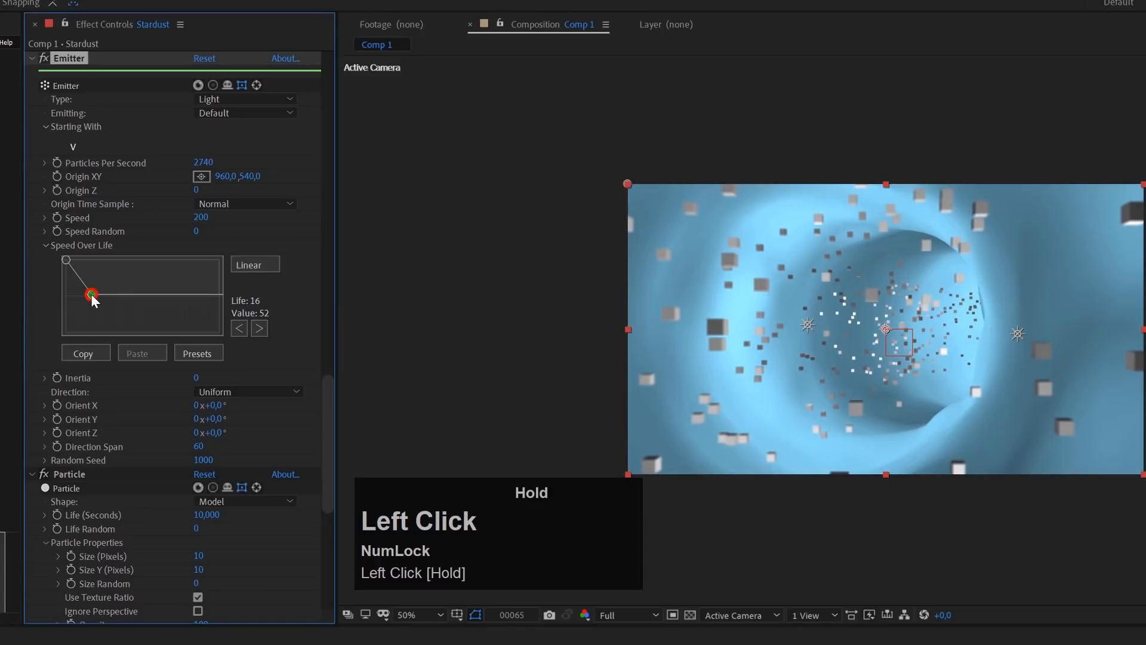
drag(96, 295, 97, 297)
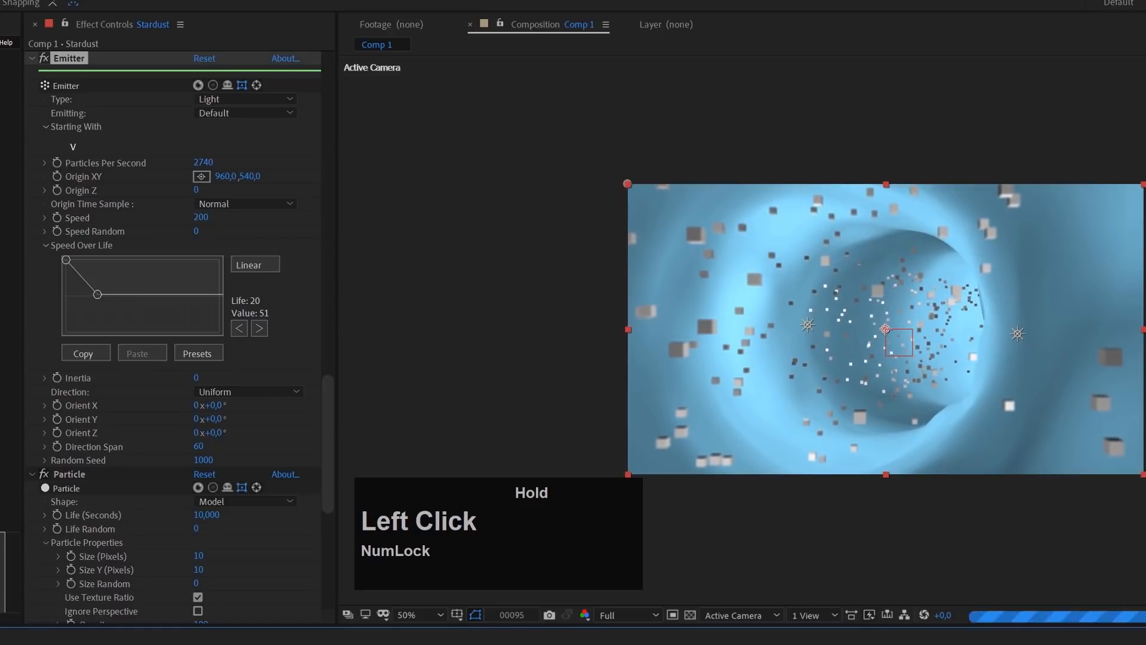
Start the work area at frame 70 and move the current time to frame 109
drag(514, 639, 583, 456)
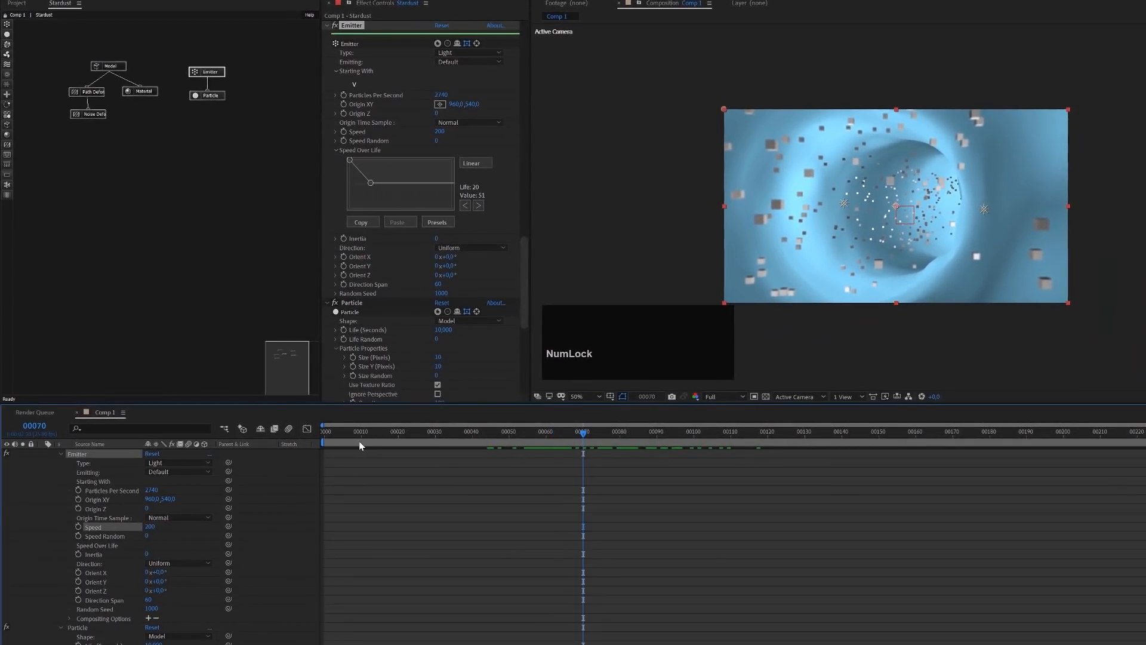
key(b)
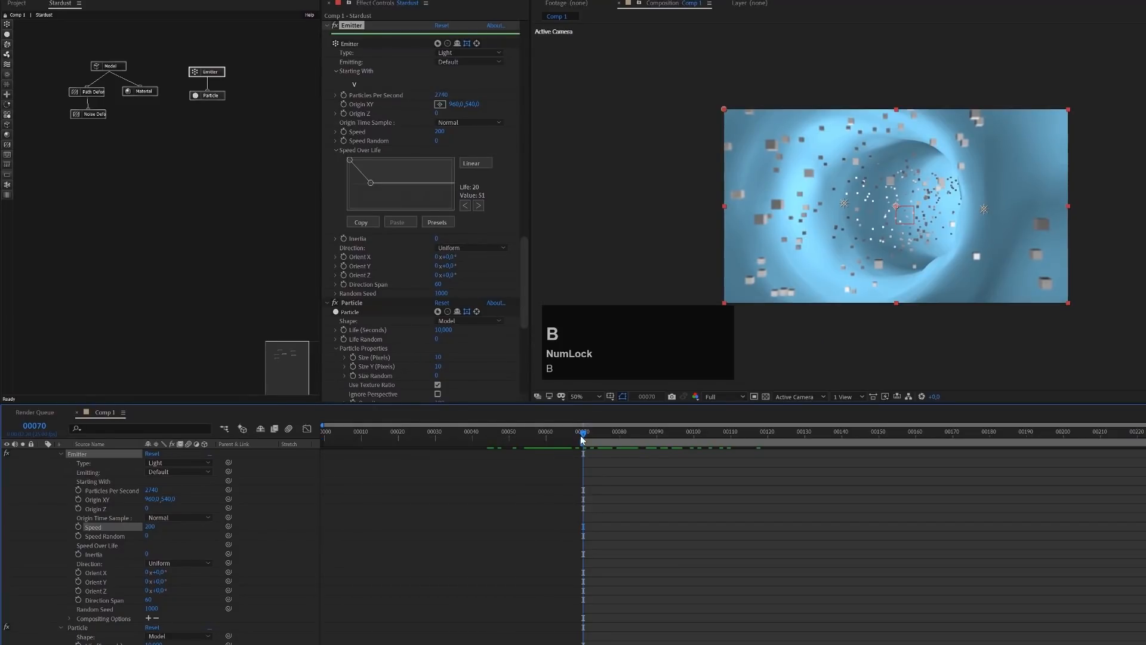
drag(584, 432, 729, 457)
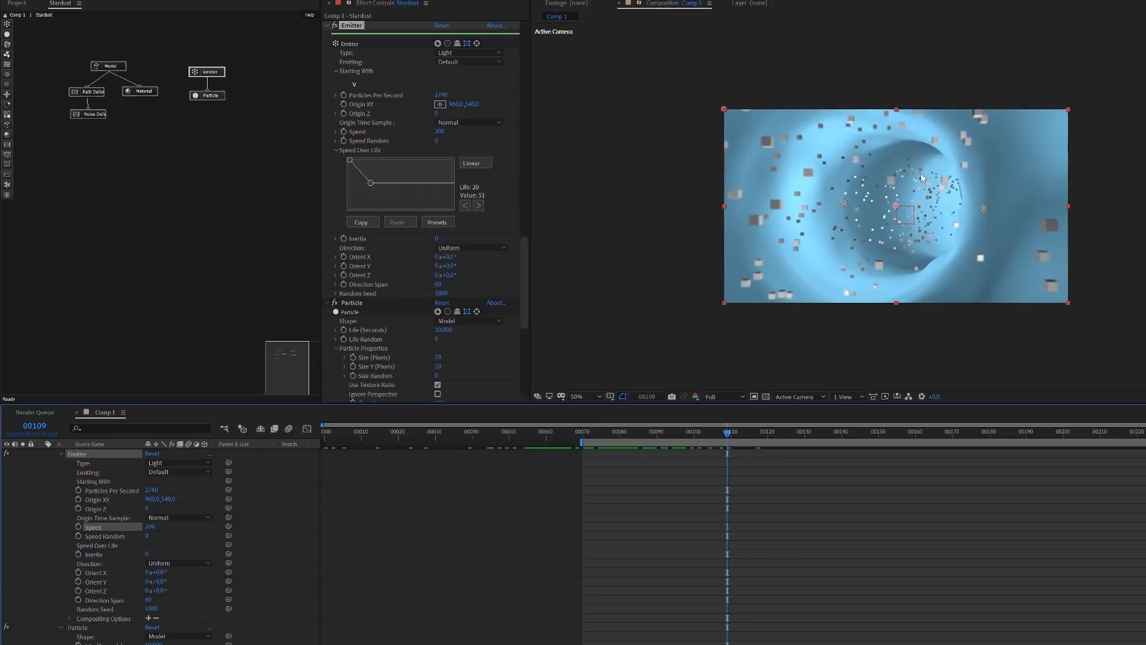
Set the Particle node's Angle Random to 100 in its rotation properties
click(213, 98)
scroll(427, 292, down, 1)
scroll(427, 293, down, 3)
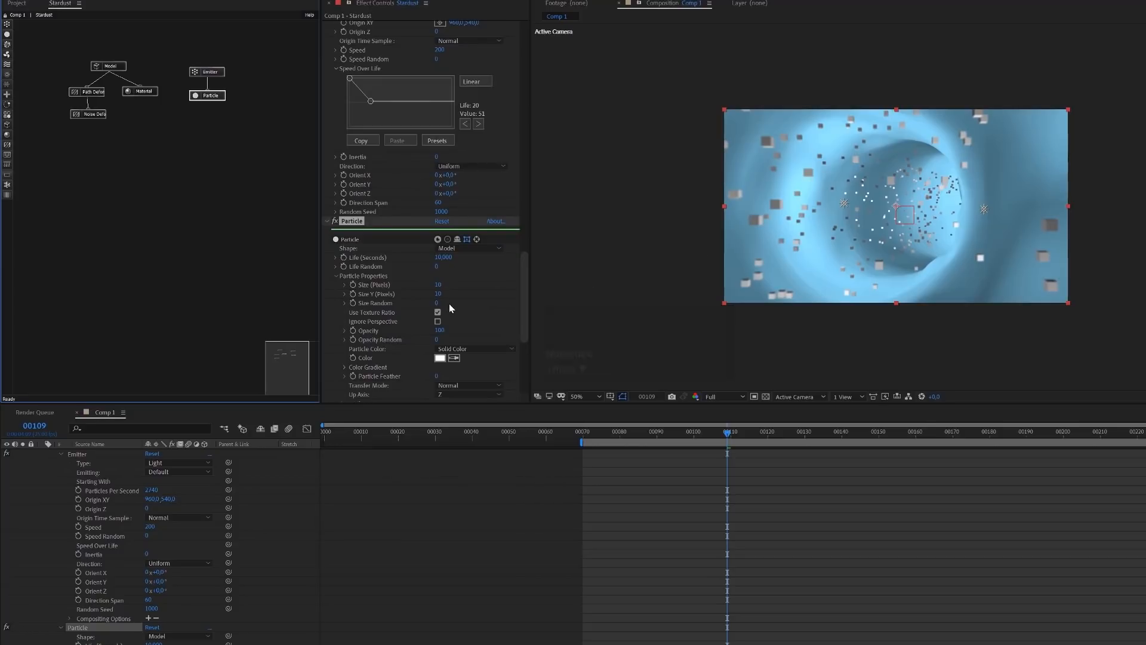
scroll(450, 307, down, 2)
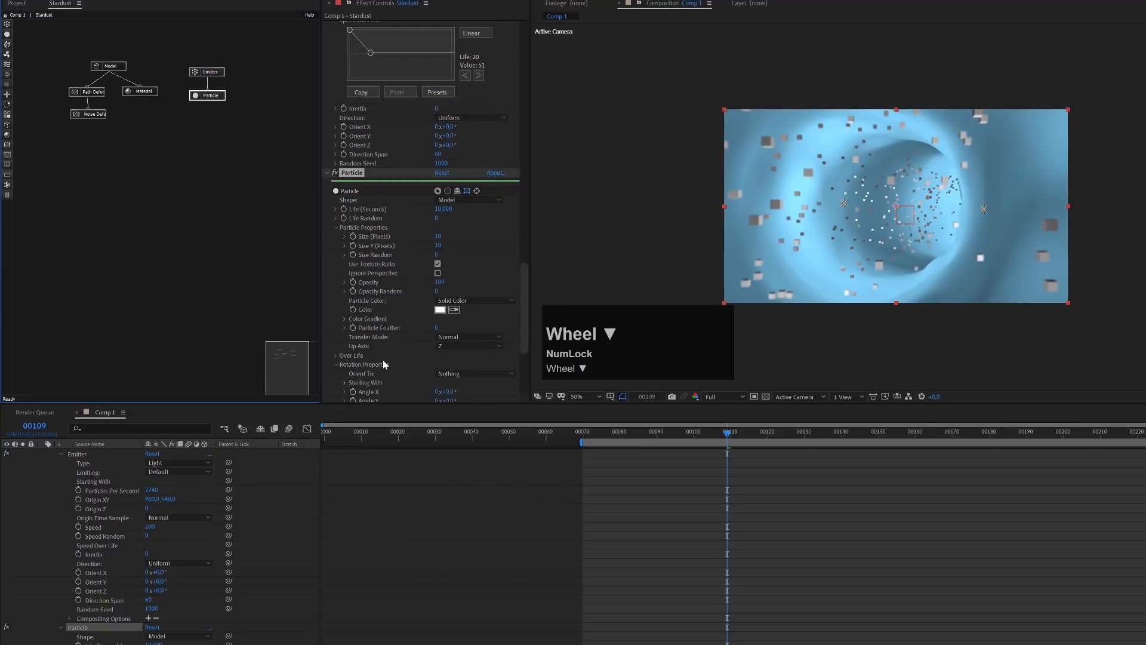
scroll(380, 358, down, 3)
scroll(414, 334, down, 2)
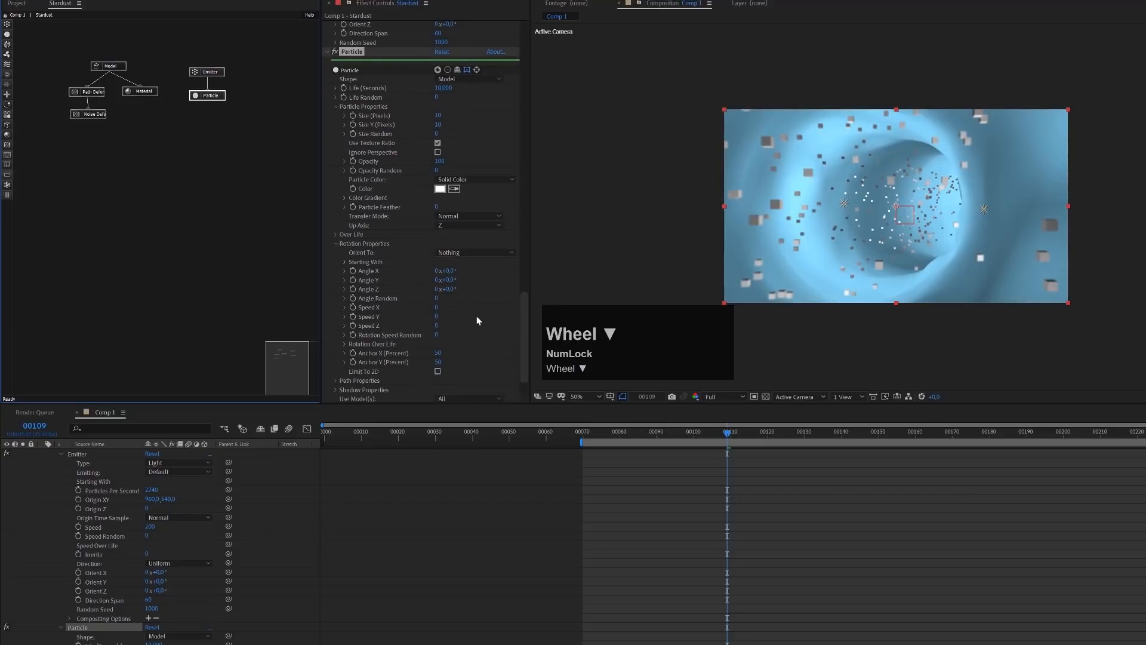
drag(437, 297, 700, 292)
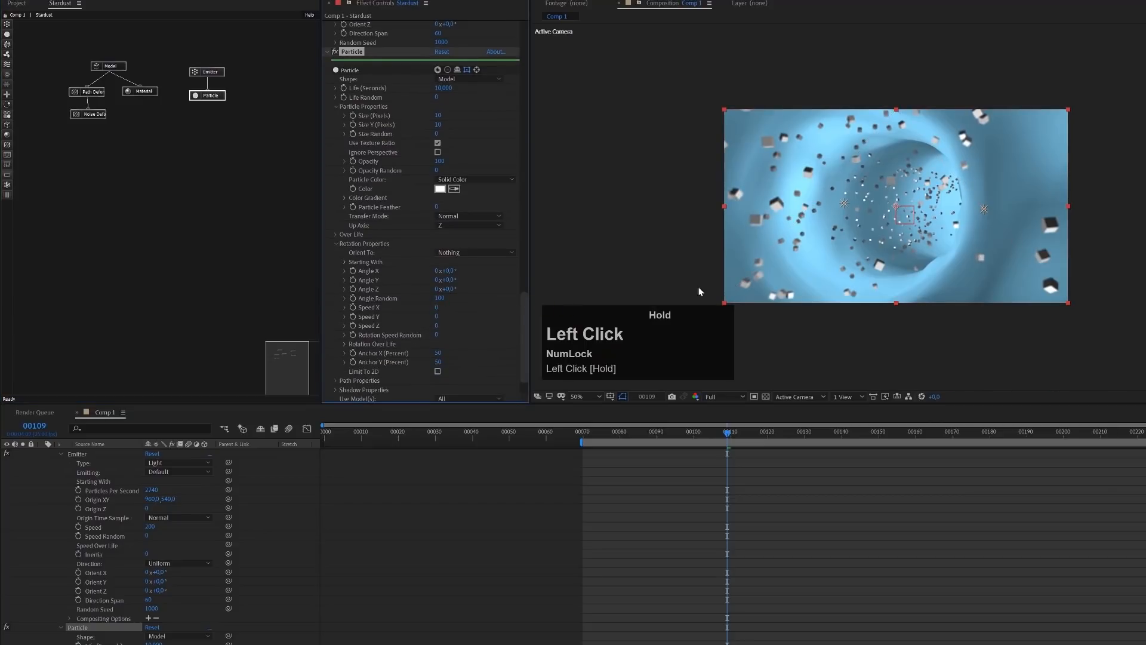
Set the particle rotation Speed X and Speed Y to 5
click(438, 308)
text(5)
key(Tab)
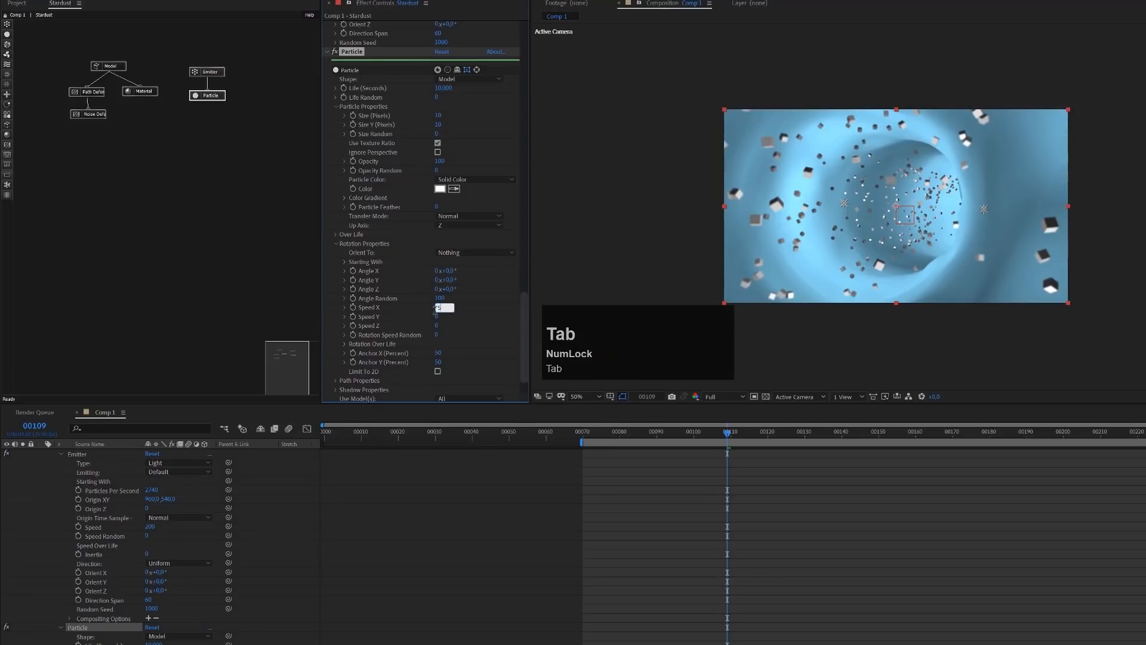
text(5)
key(Tab)
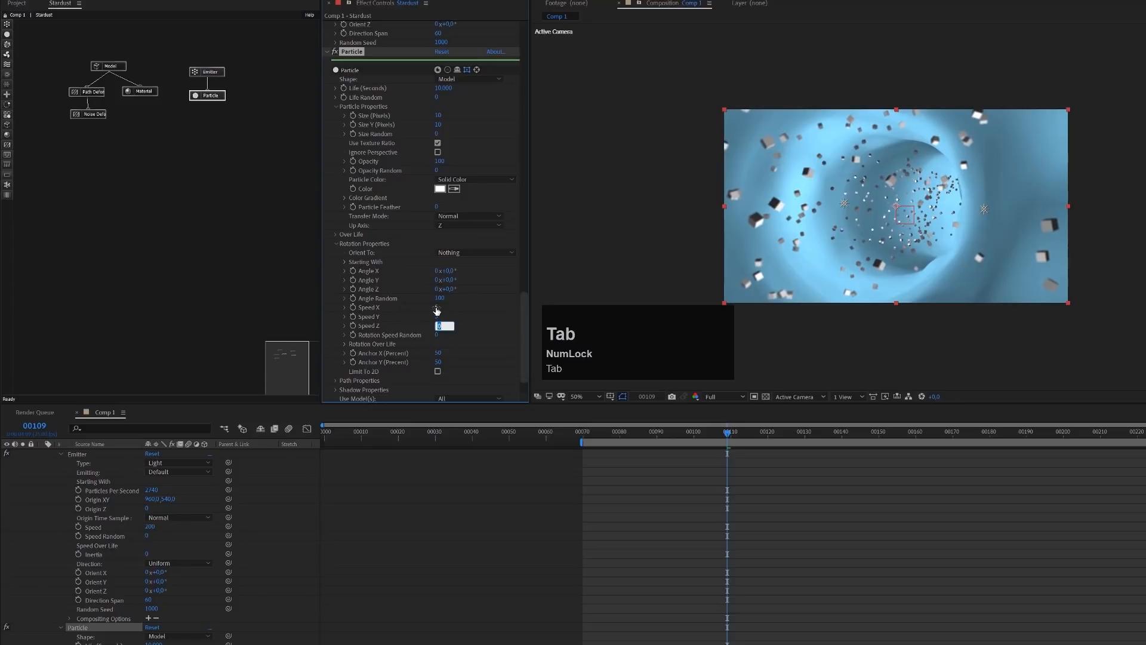
Set the particle rotation Speed X, Speed Y and Speed Z to 3
click(437, 308)
text(3)
key(Tab)
text(3)
key(Tab)
text(3)
key(Tab)
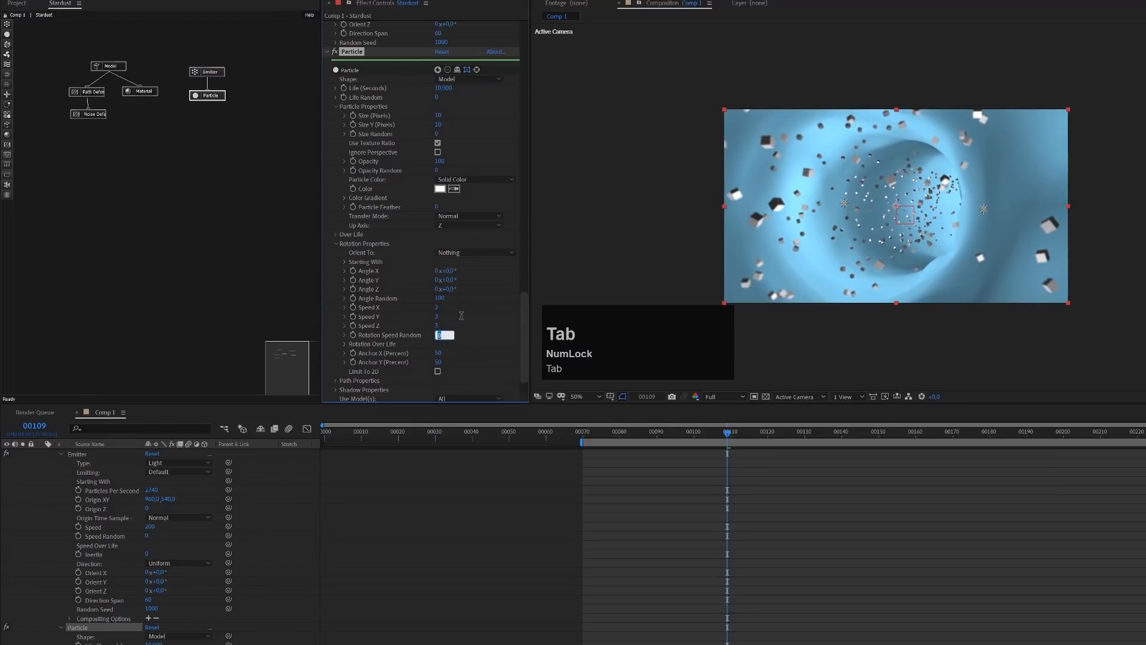
Set Rotation Speed Random to 50 and preview the rotating particles enlarged to 100%, stopping at frame 75
text(59)
key(BackSpace)
text(0)
scroll(965, 223, up, 2)
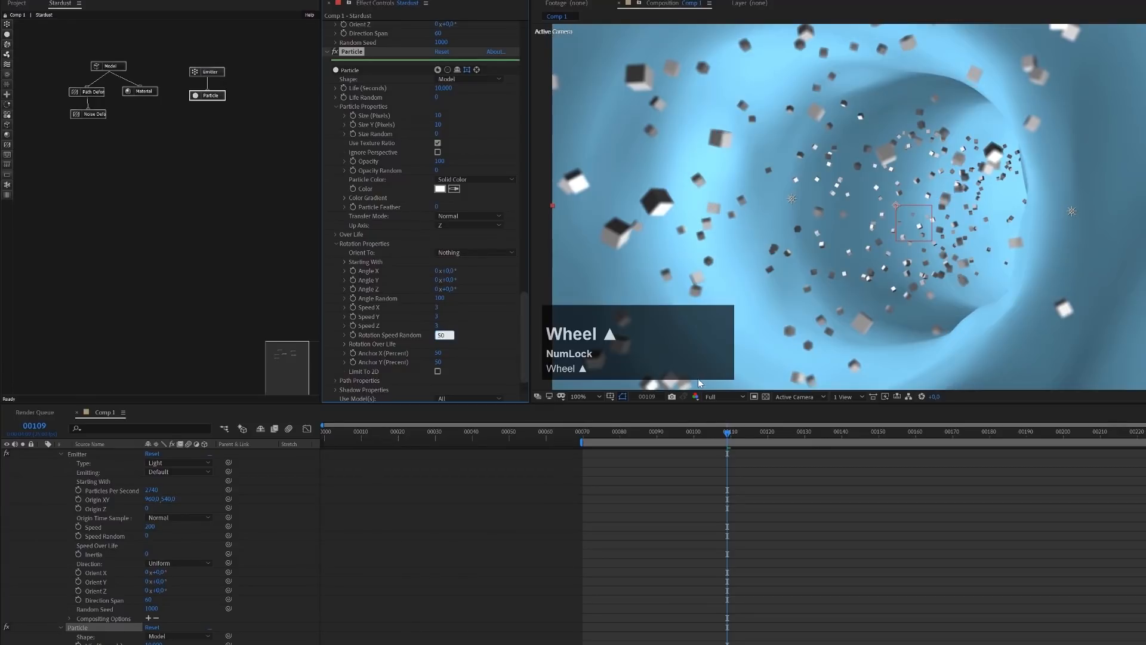
click(603, 433)
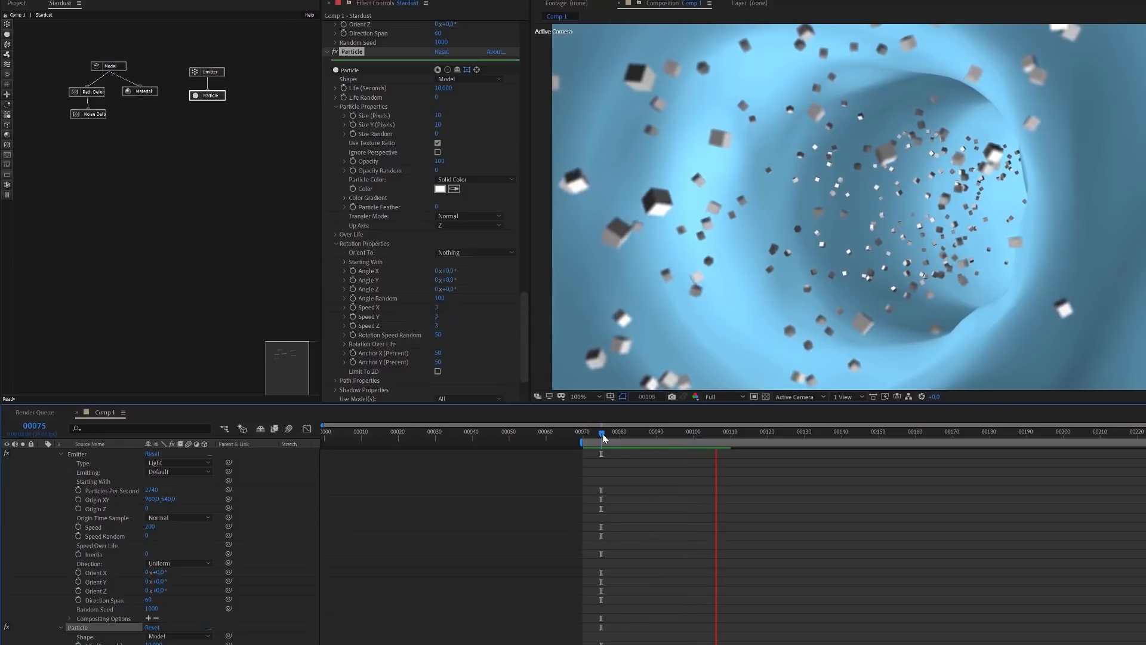
key(space)
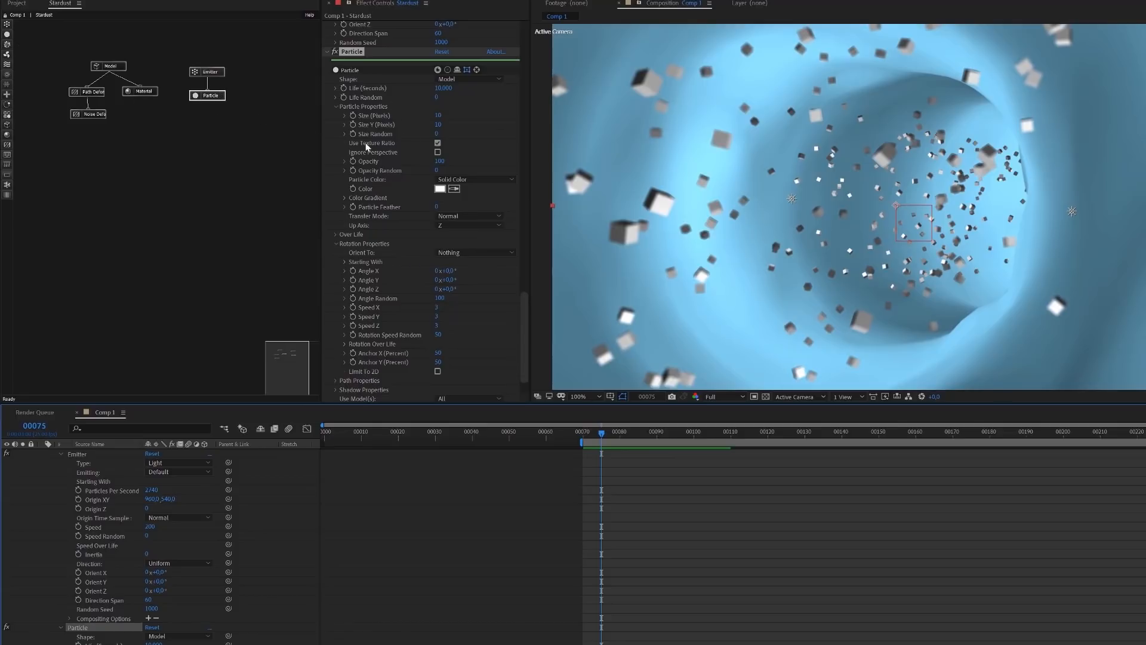
Add the Blood Cell 01 preset from the Science > Biology folder of Stardust's 3D Library
drag(522, 313, 529, 30)
click(377, 56)
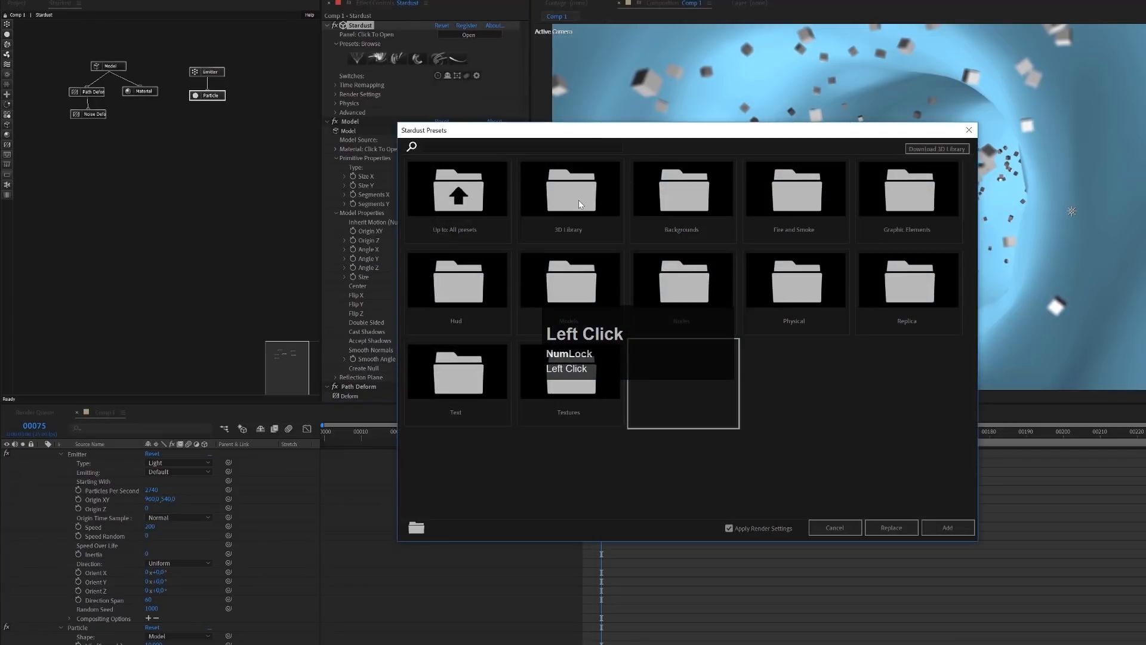
double_click(578, 204)
drag(703, 132, 862, 69)
double_click(846, 230)
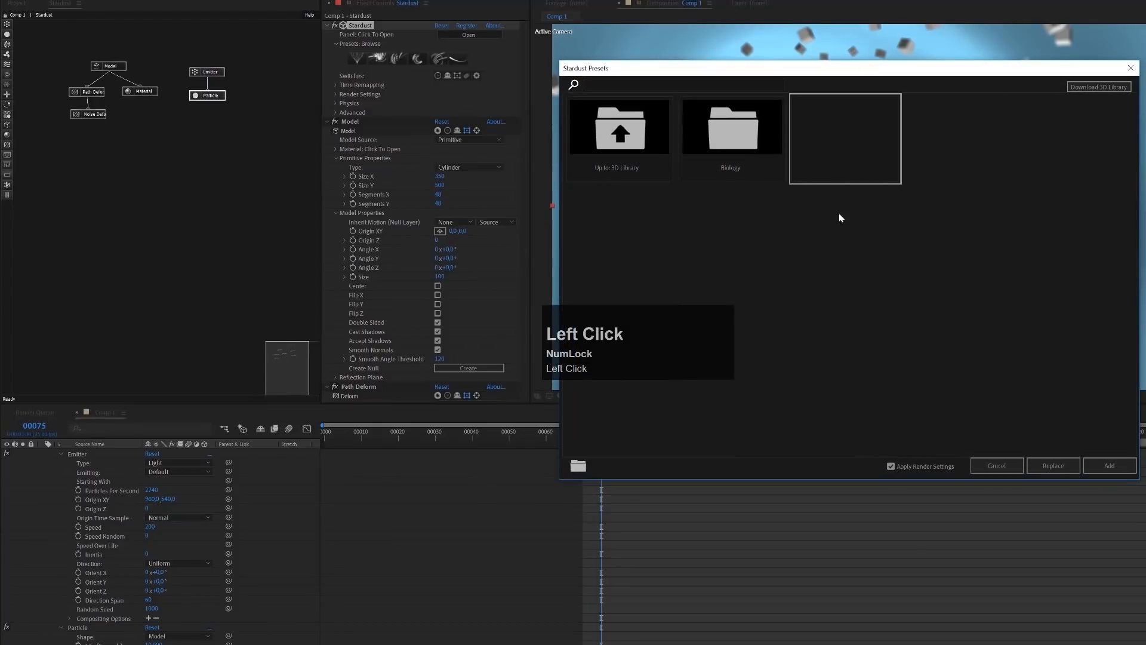
double_click(714, 134)
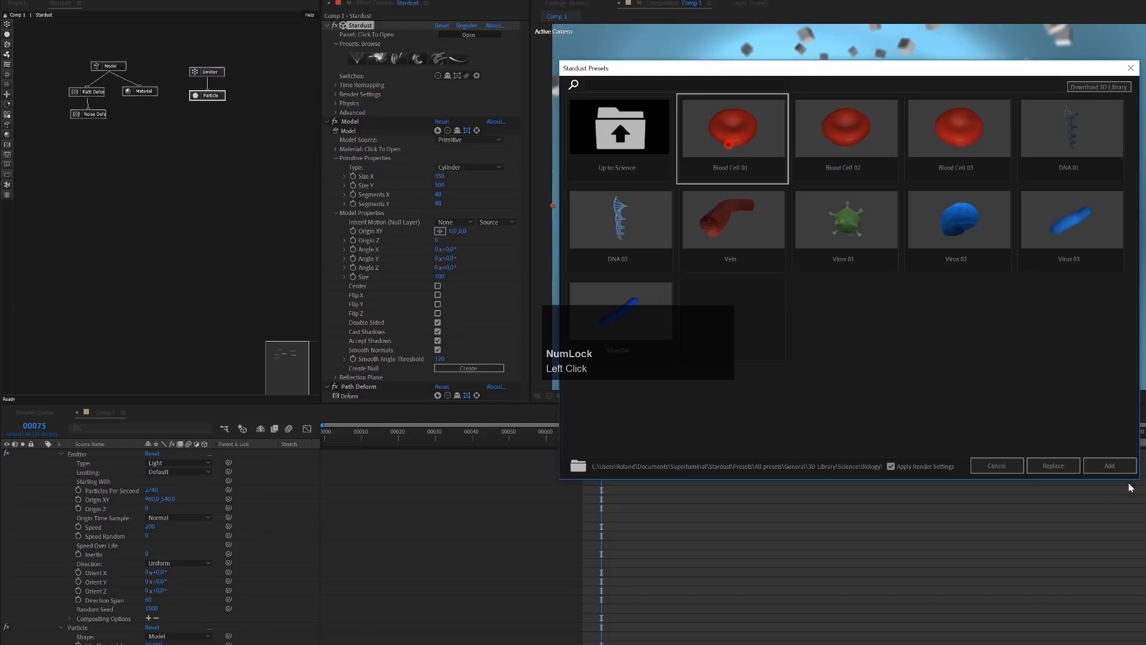
click(1109, 466)
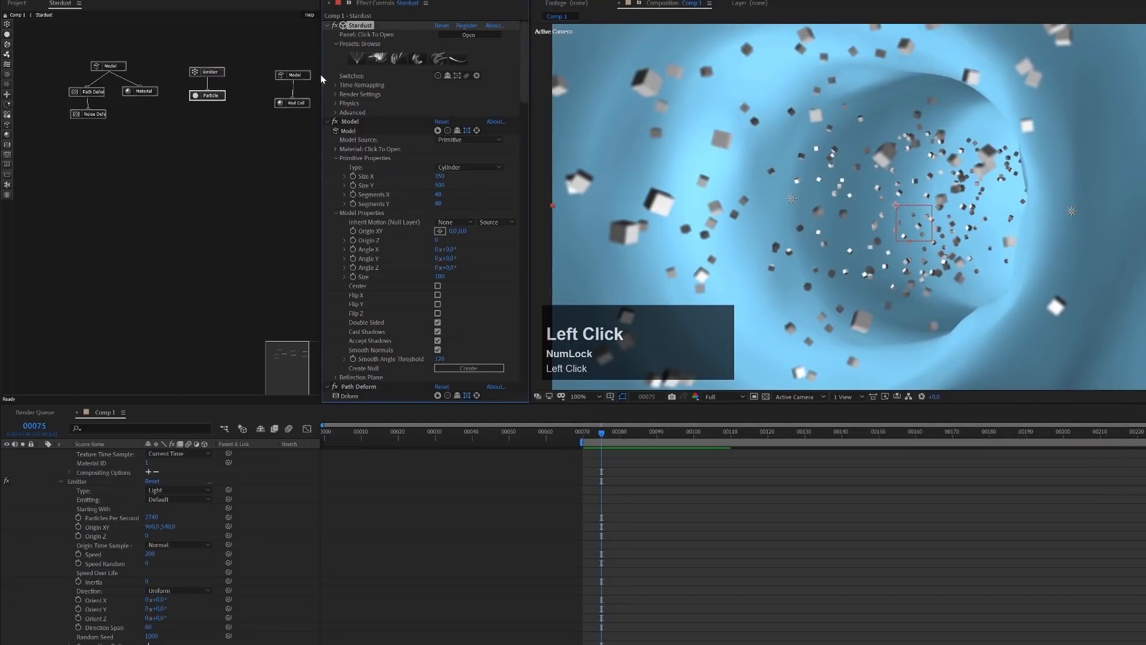
Move the blood cell Model node and its Red Cell material node directly below the Particle node
click(306, 77)
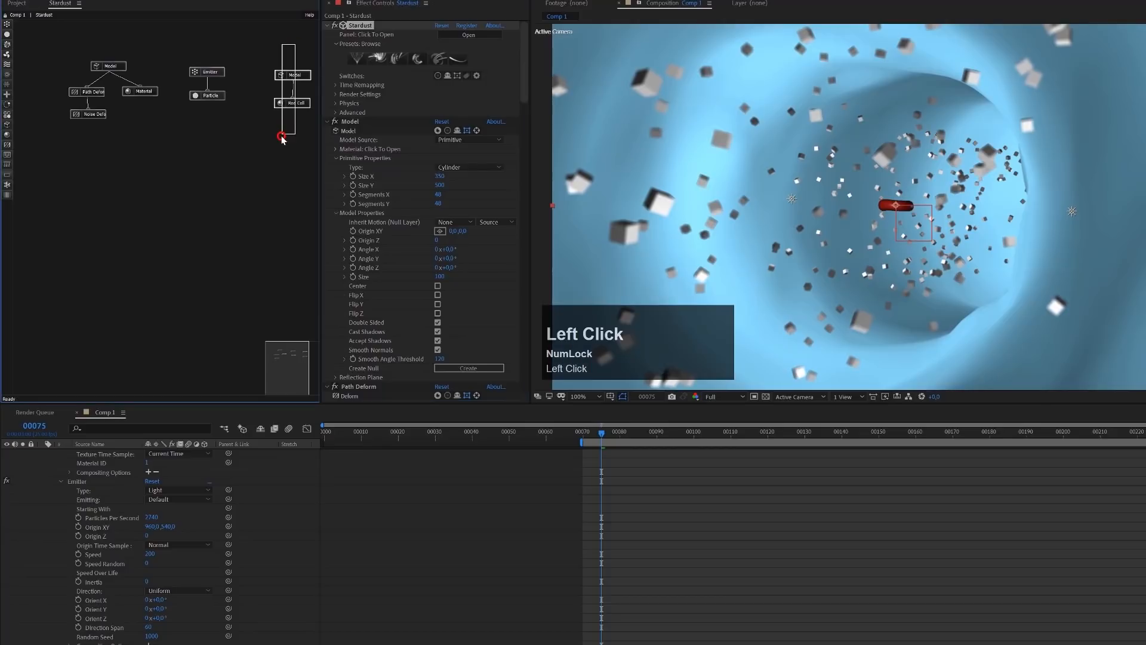
drag(309, 78, 220, 128)
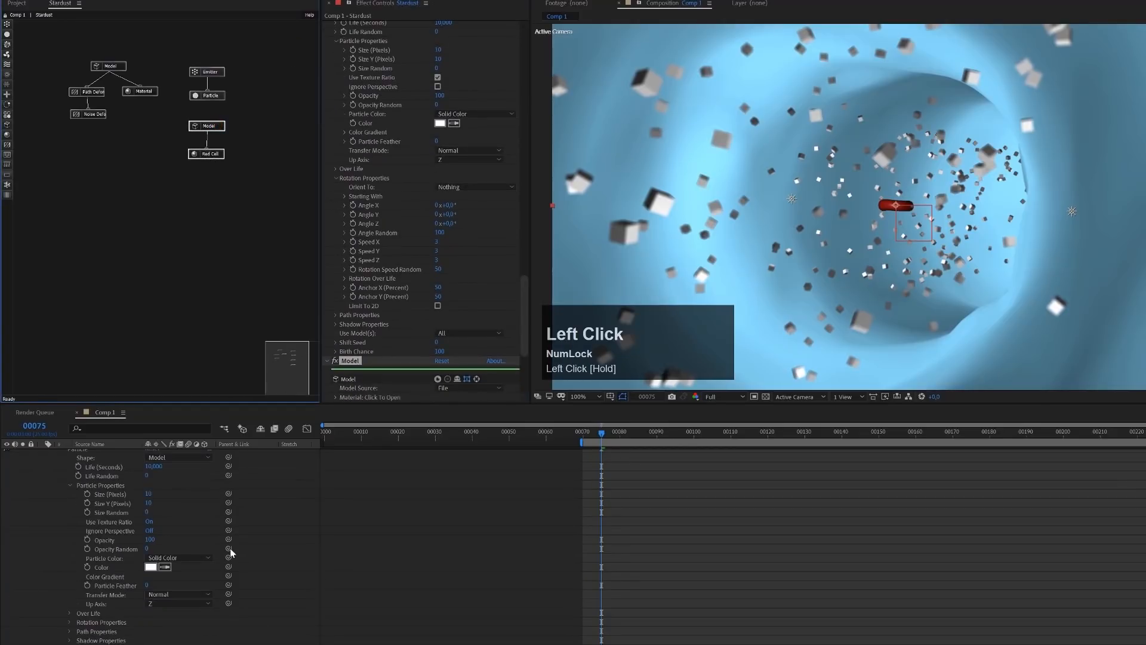
Collapse the Stardust layer's properties and delete the vein_normal, metallic, roughness and color image layers together with the Stardust Null directly beneath them
scroll(232, 547, up, 1)
scroll(231, 546, up, 1)
click(58, 504)
key(u)
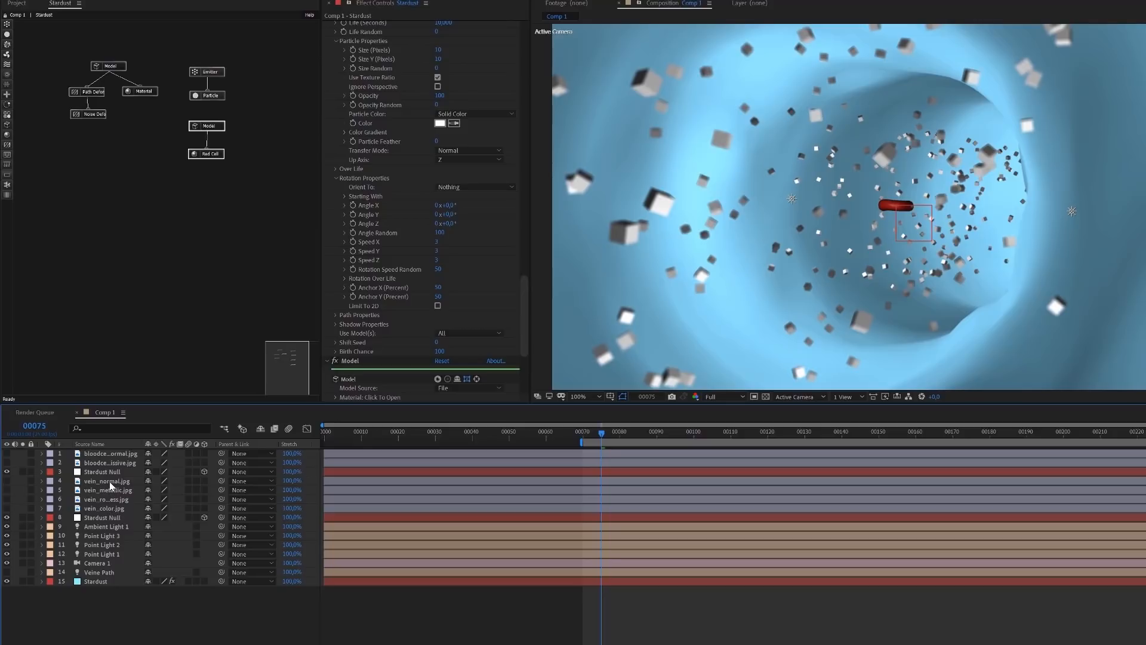
click(109, 482)
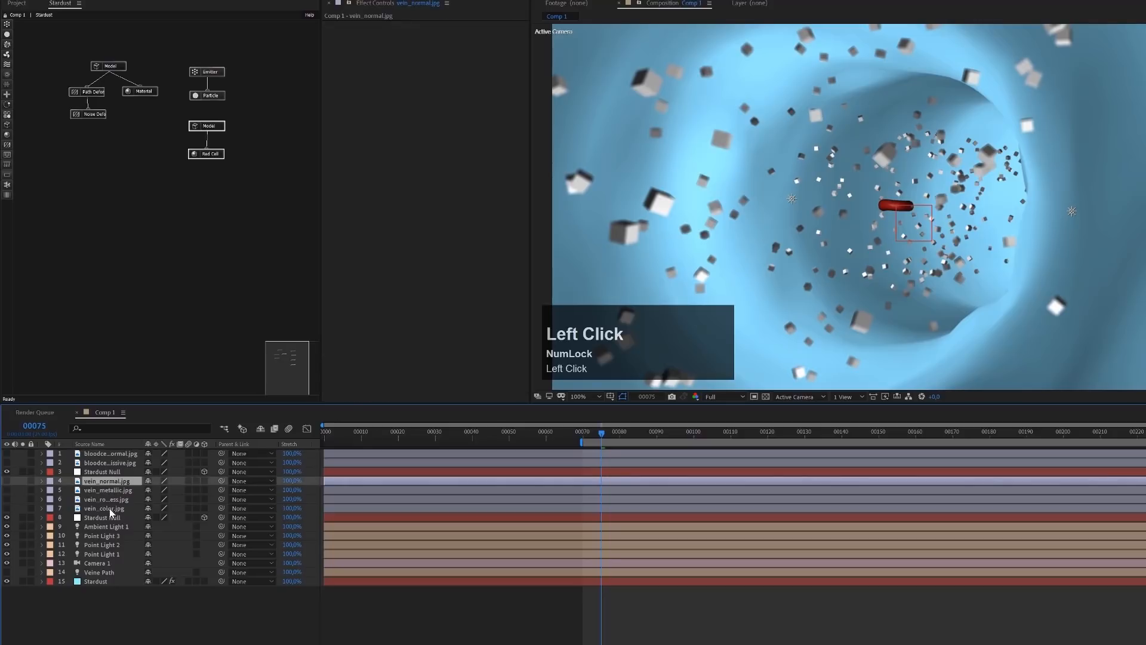
shift+click(110, 517)
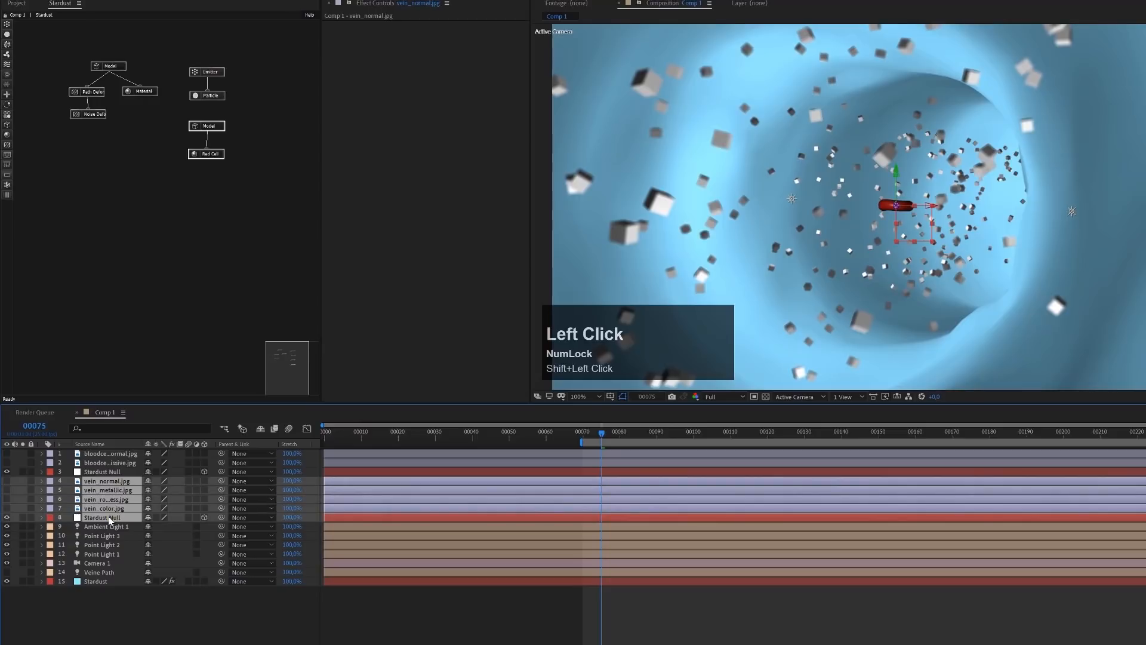
key(Delete)
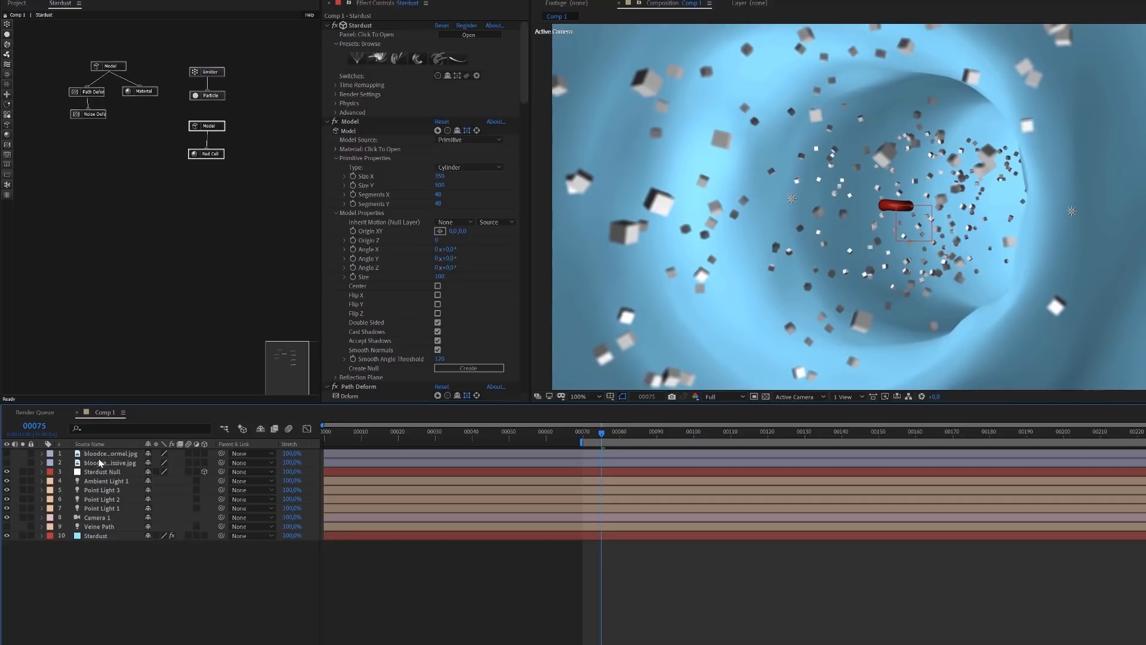
Connect the Particle node to the blood cell Model node and shift the Model and Red Cell nodes aside from the emitter chain
click(210, 103)
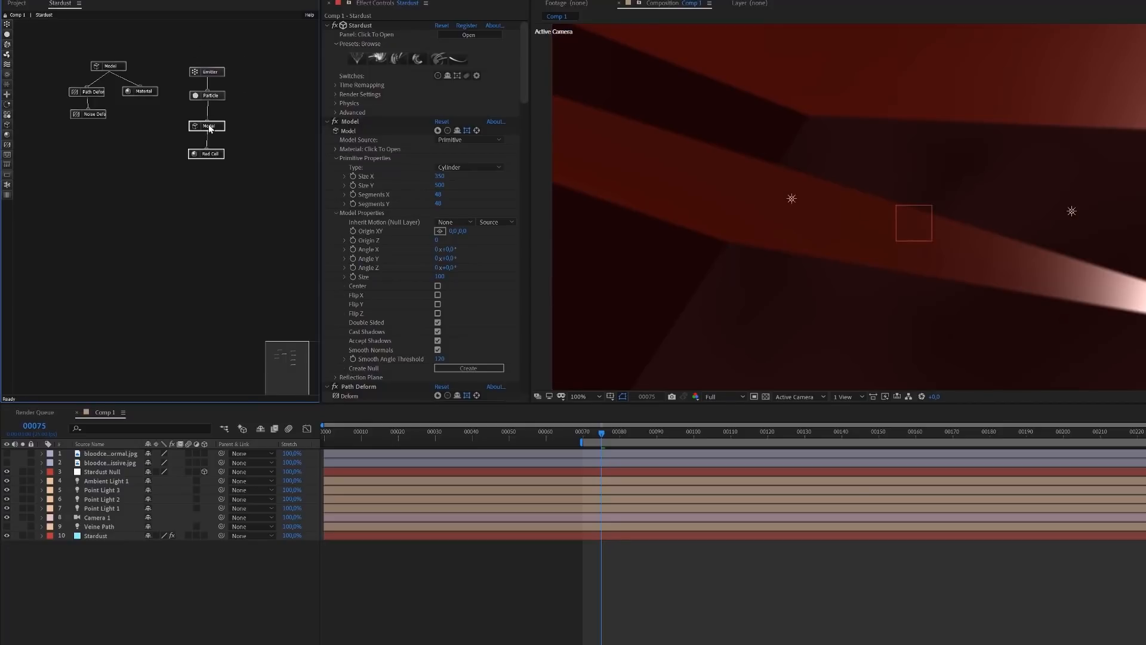
drag(211, 125, 186, 125)
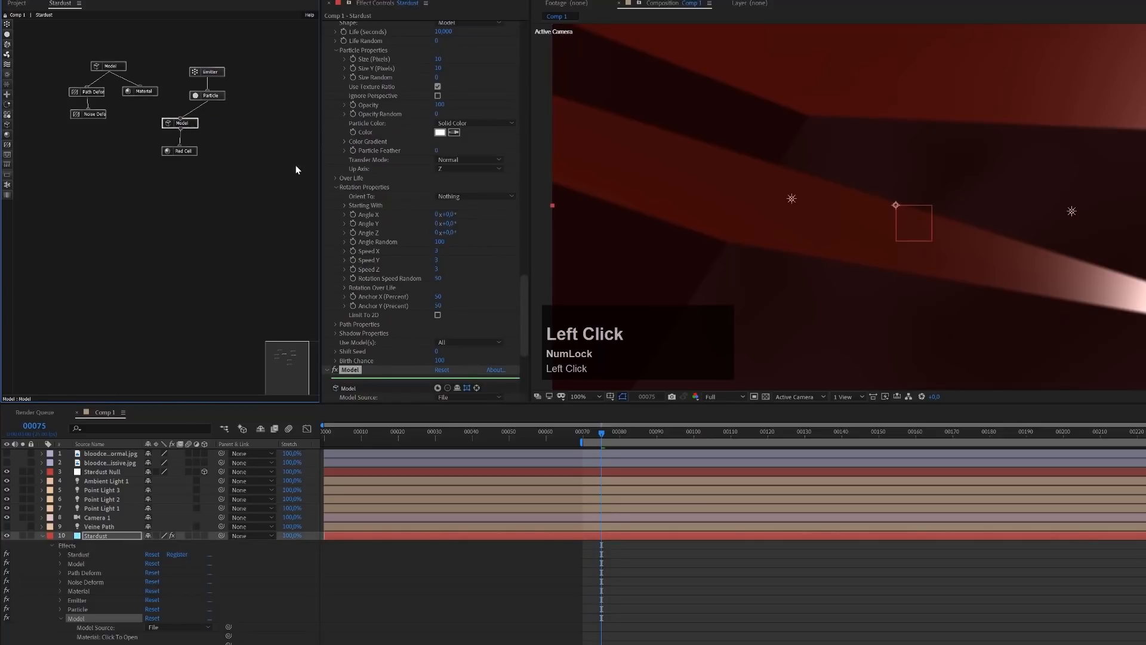
In the blood cell model's Model Properties, try a Size of 5 and settle on 3
scroll(432, 342, down, 3)
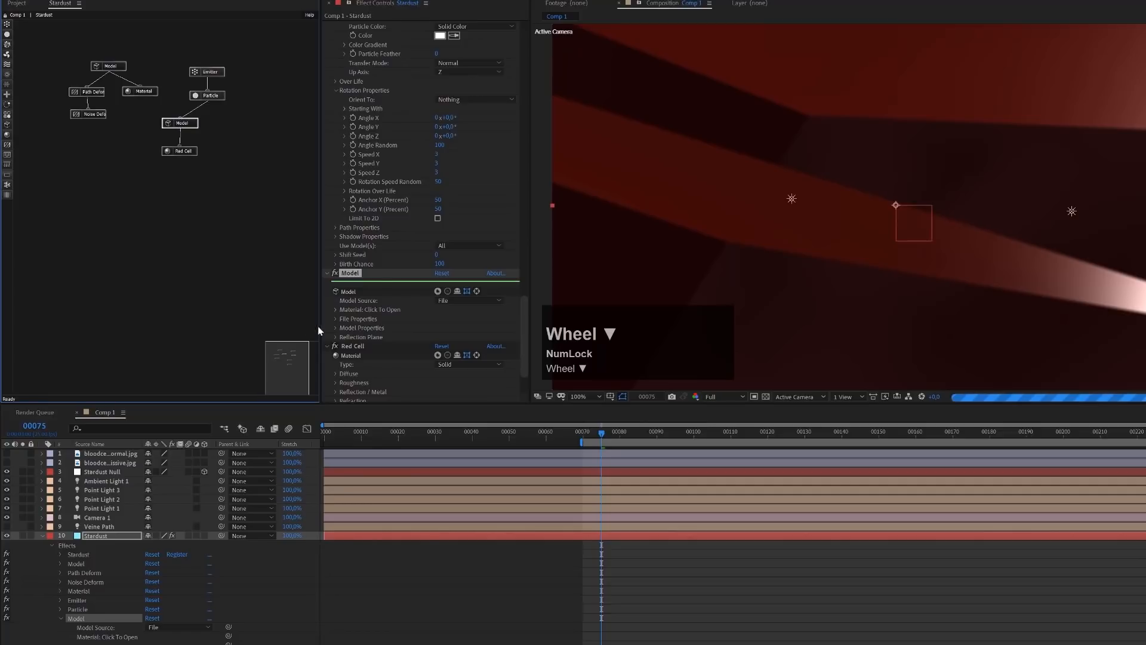
click(335, 327)
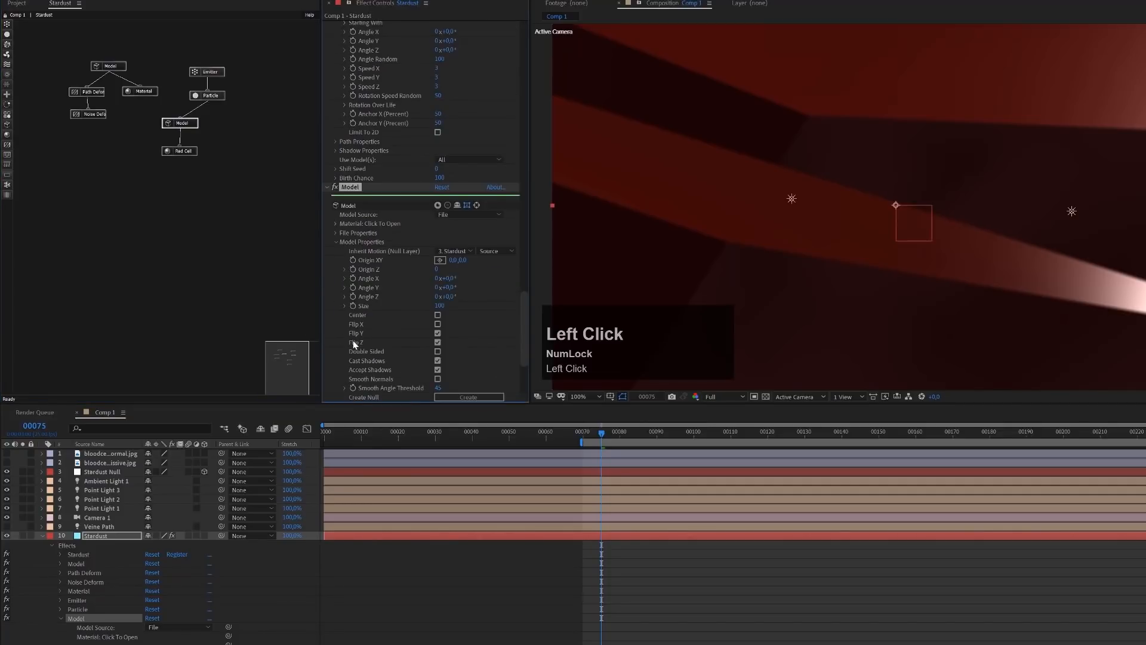
click(440, 308)
text(5)
key(Return)
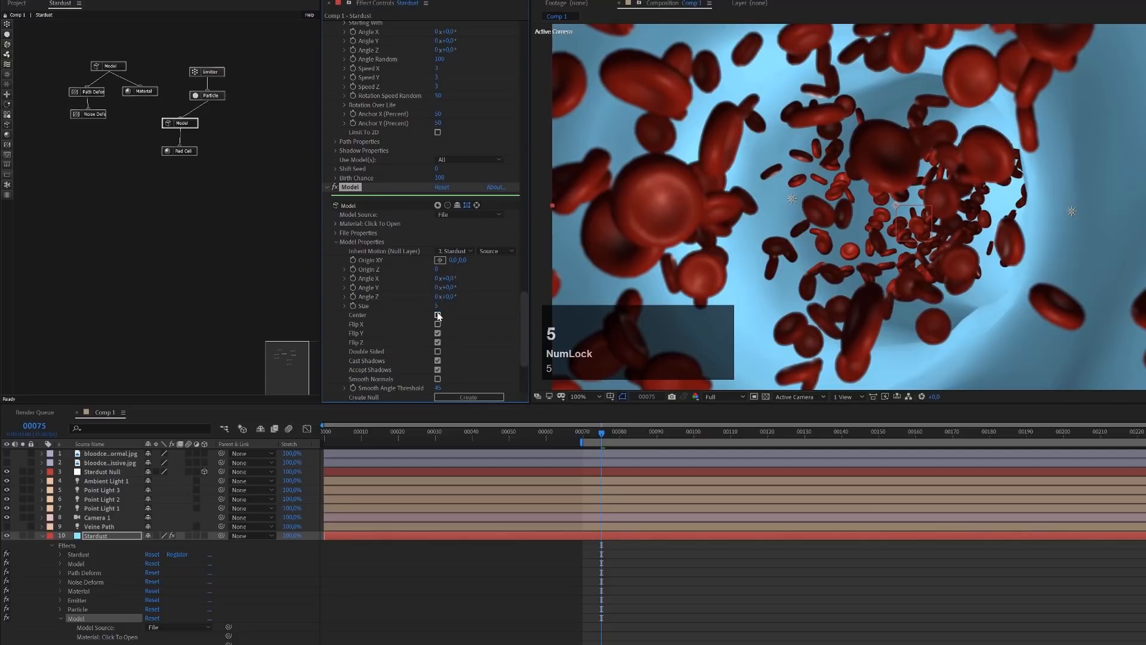
click(435, 306)
text(3)
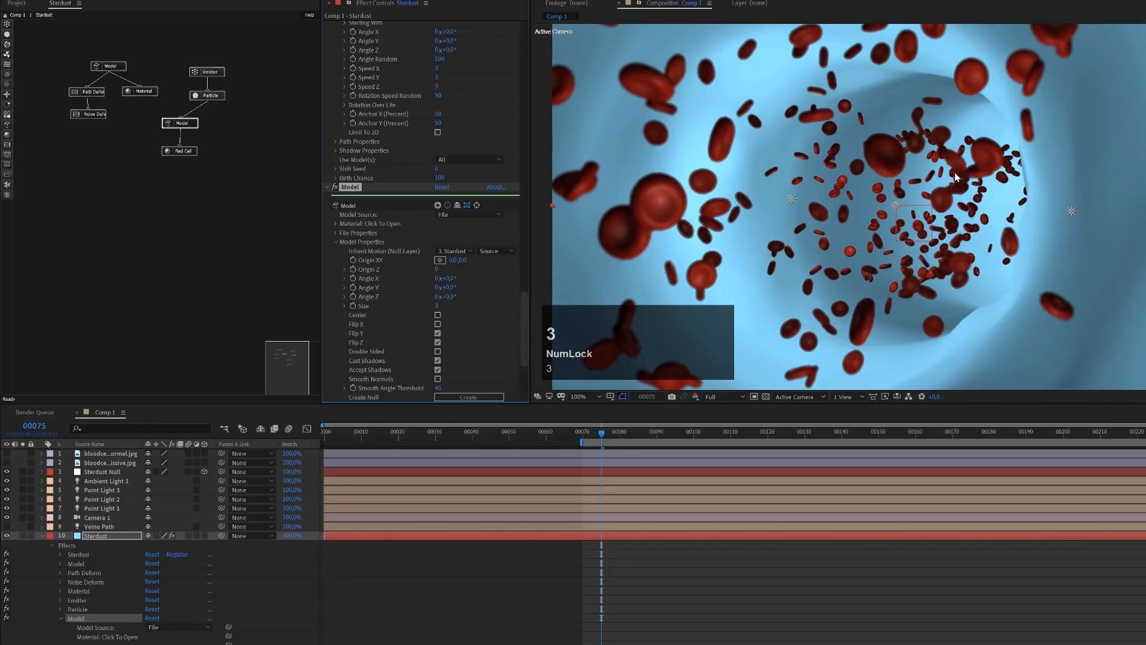
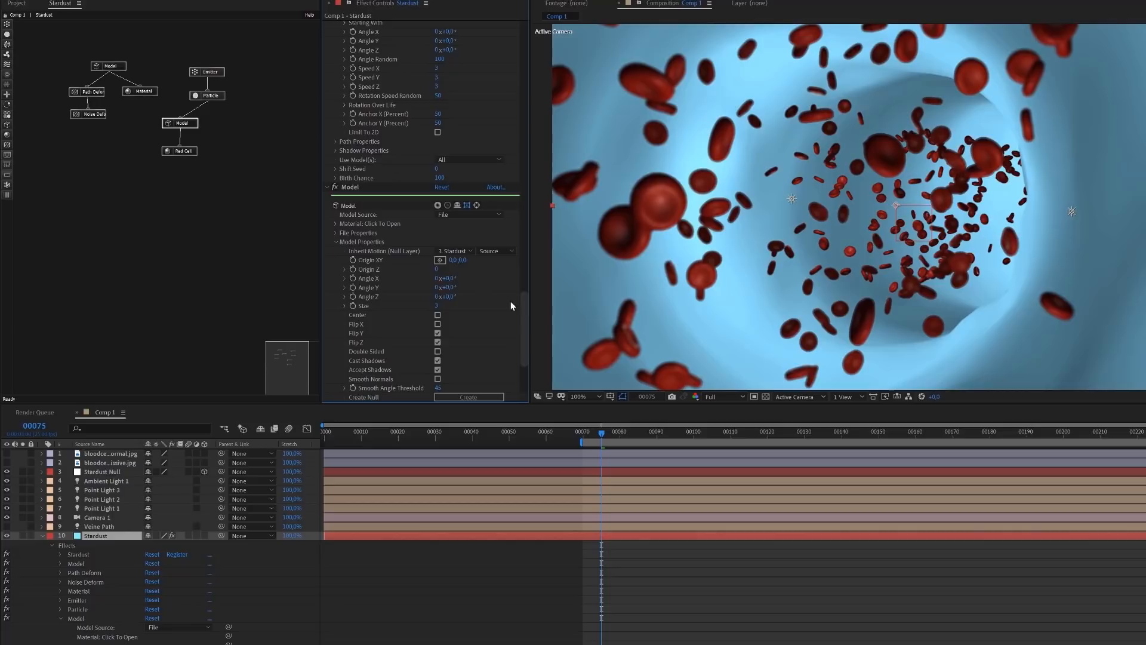
Show the Subsurface Scattering settings of the Red Cell material
drag(524, 306, 469, 63)
click(189, 150)
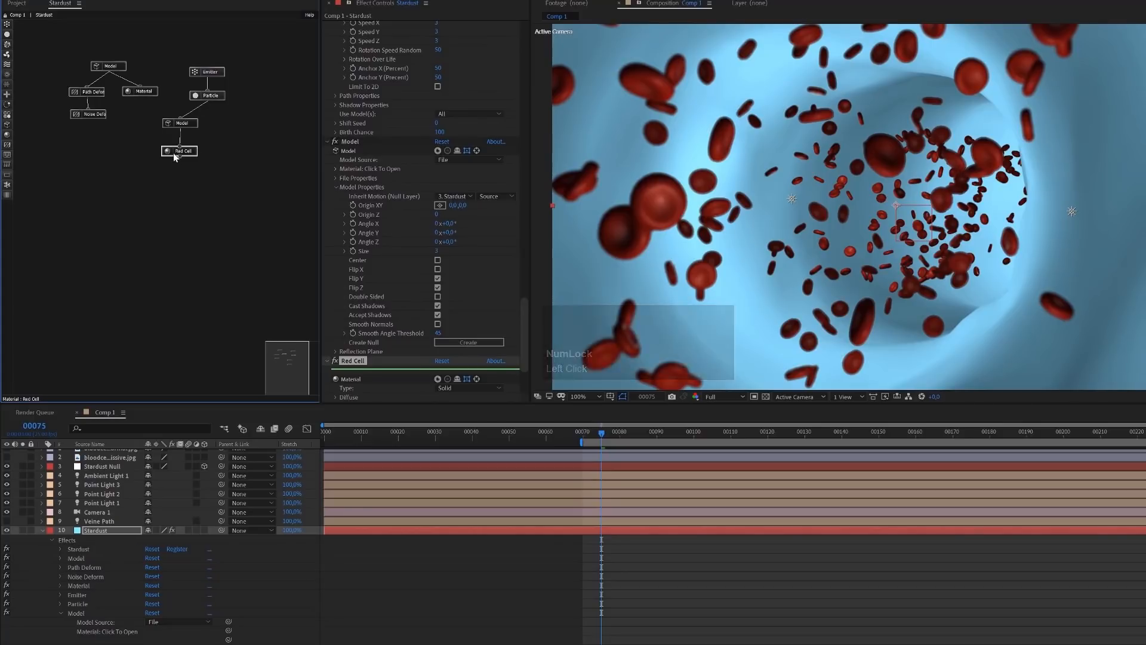
scroll(364, 289, down, 2)
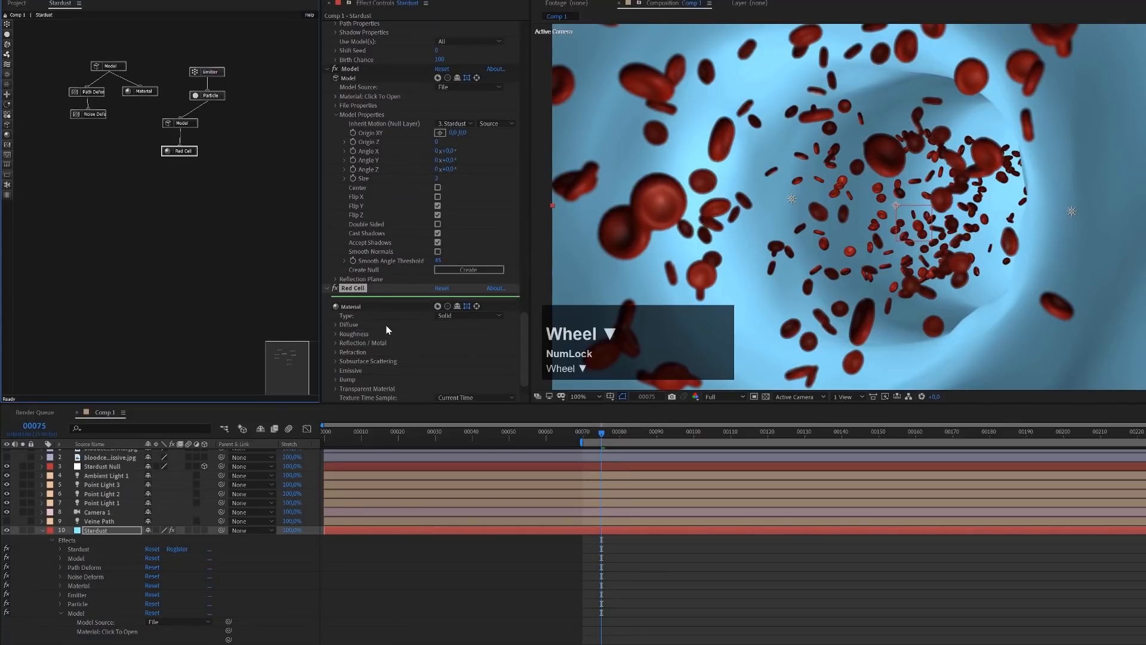
scroll(394, 322, down, 1)
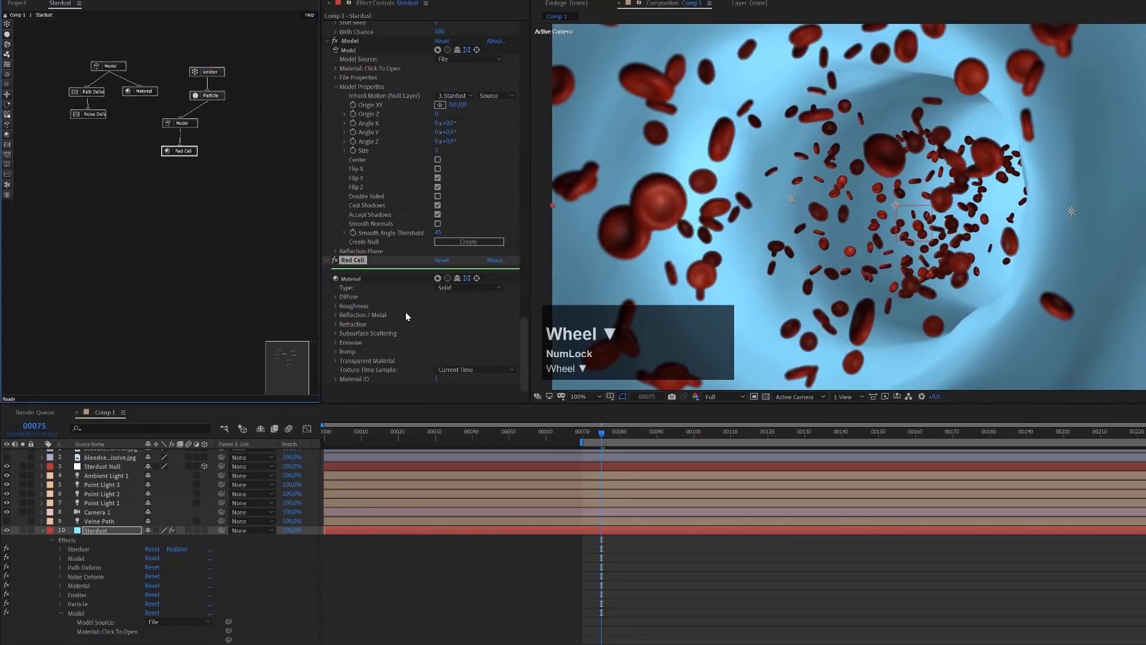
click(336, 333)
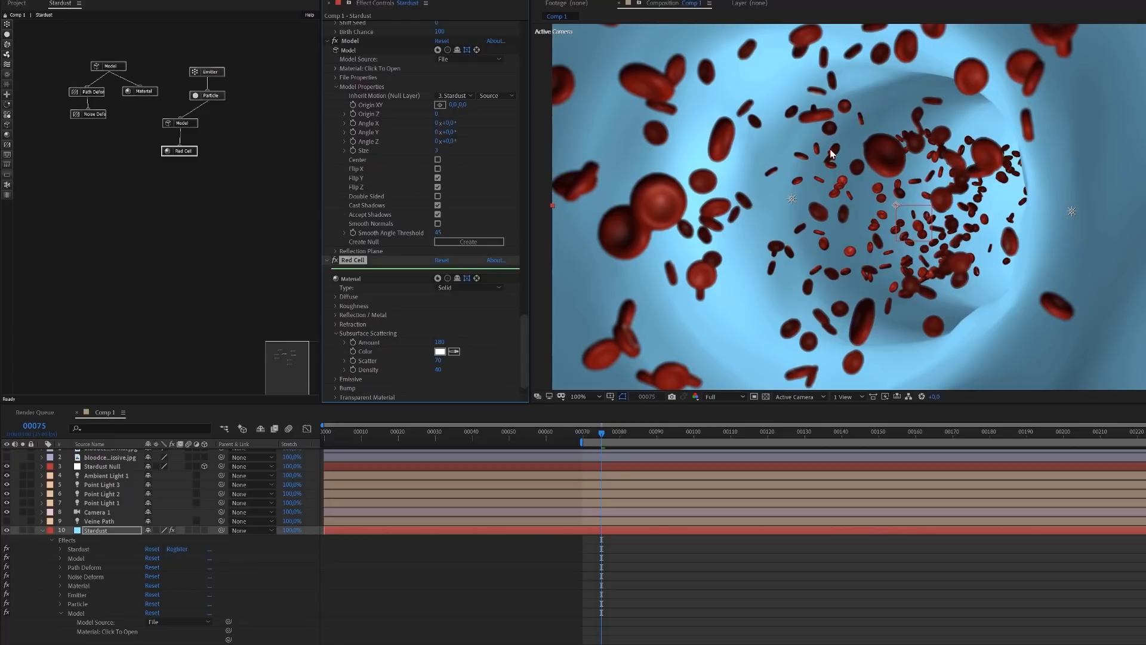
Enable Subsurface Scattering in the Stardust effect's Render Settings
click(525, 326)
drag(528, 249, 539, 34)
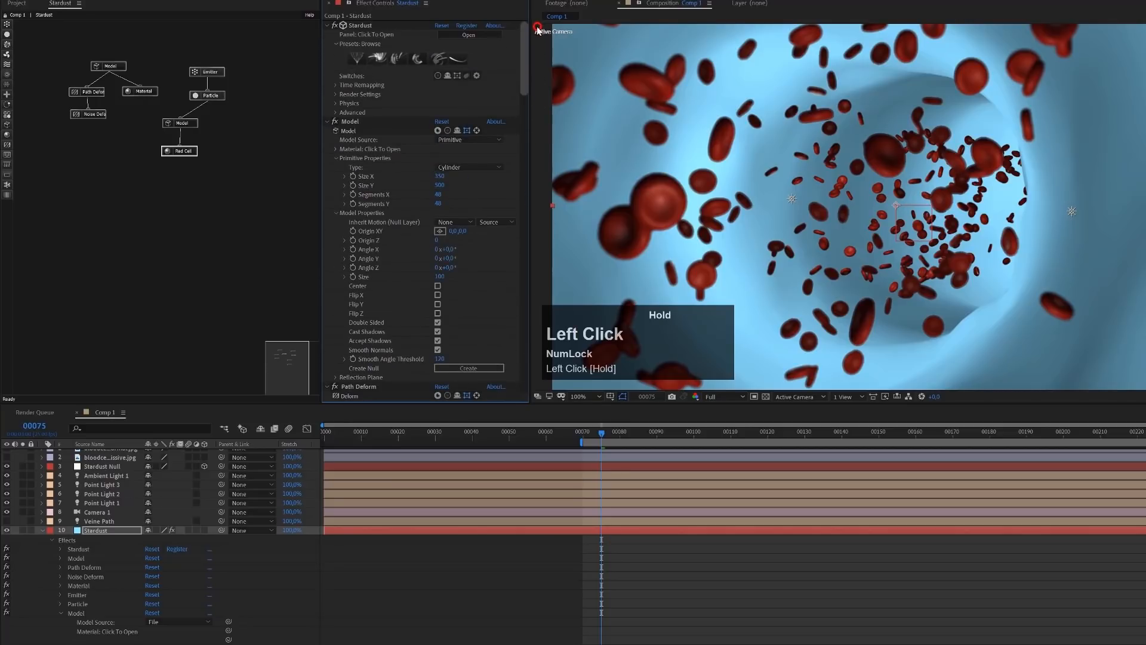
click(336, 95)
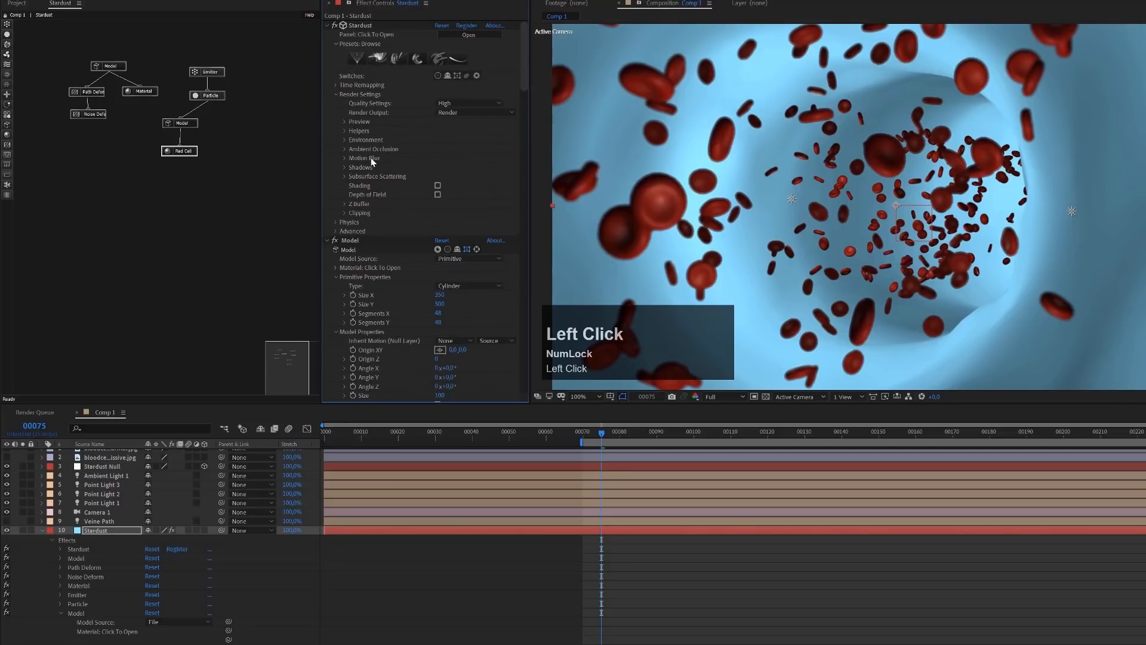
click(342, 177)
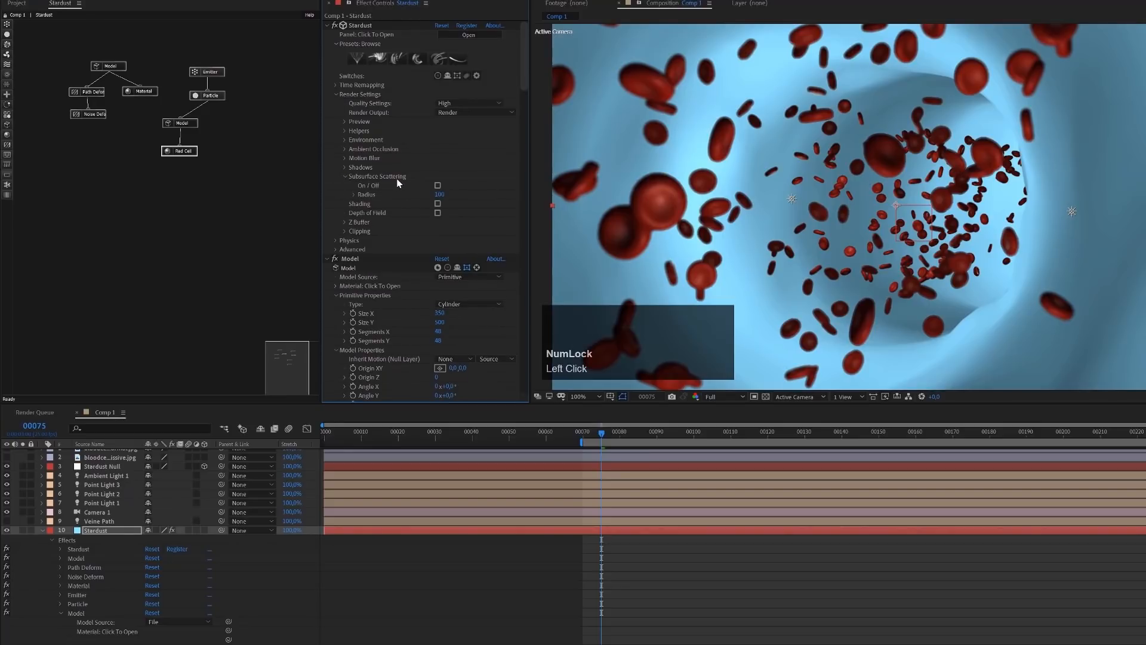
click(438, 185)
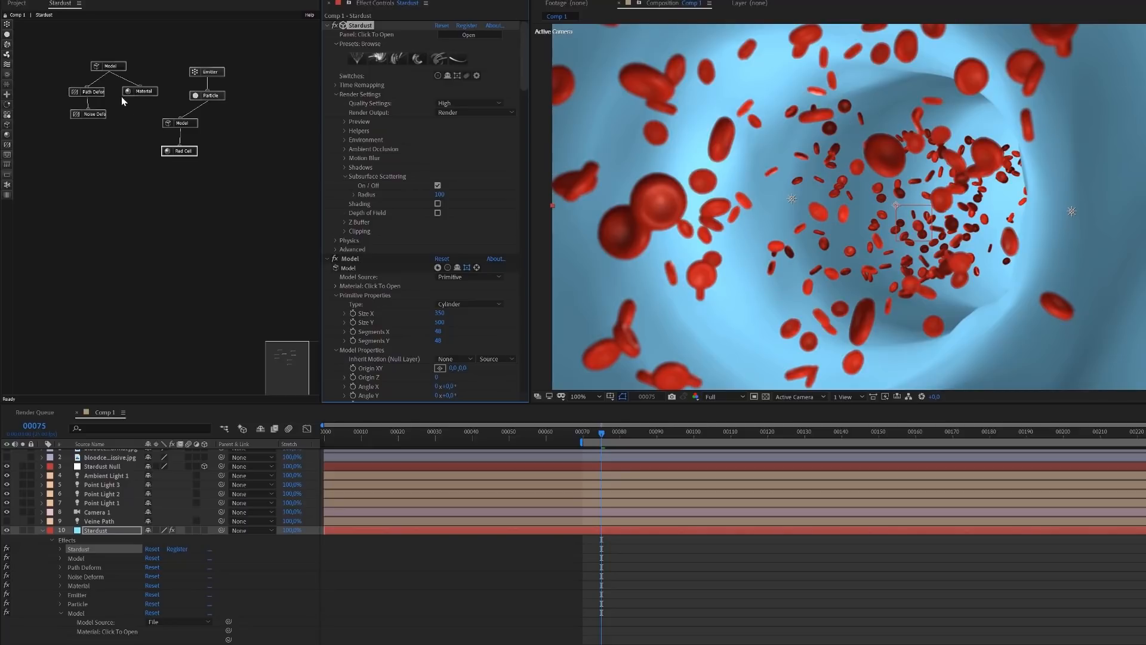
Set the Subsurface Scattering Amount of the vein's Material to 180
click(136, 94)
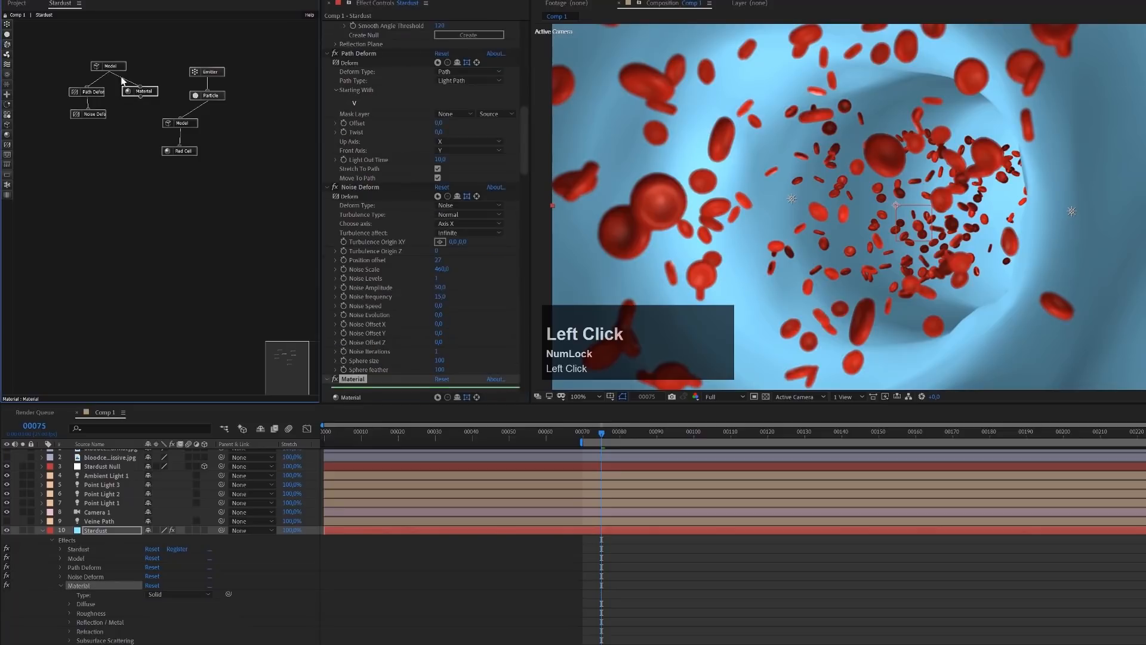
click(151, 94)
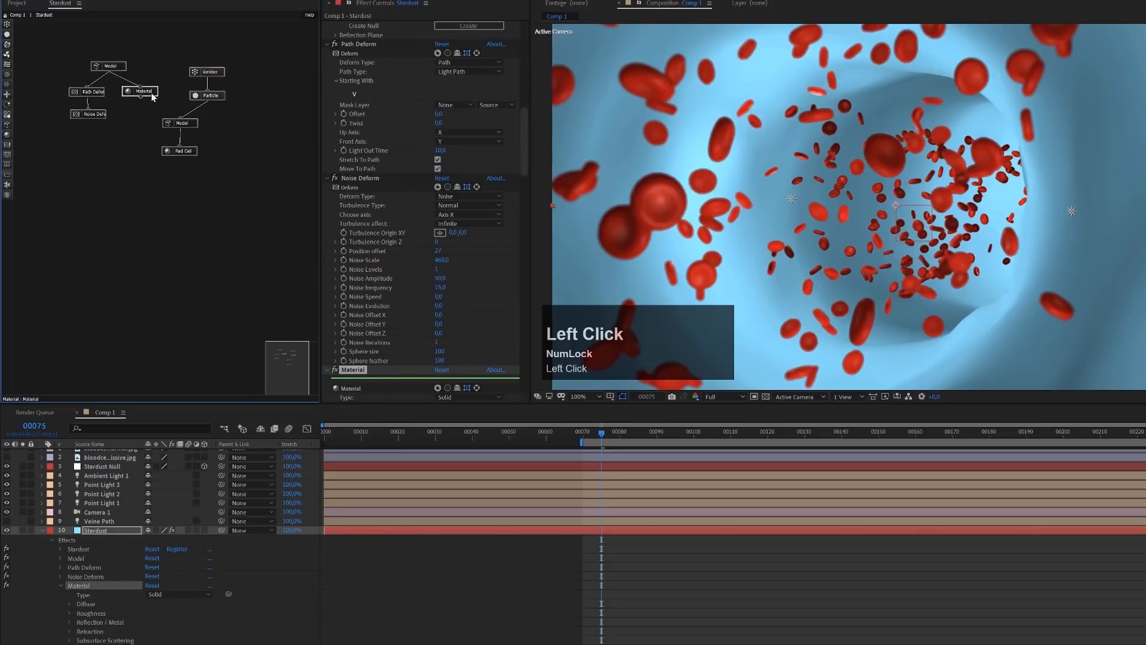
scroll(395, 306, down, 5)
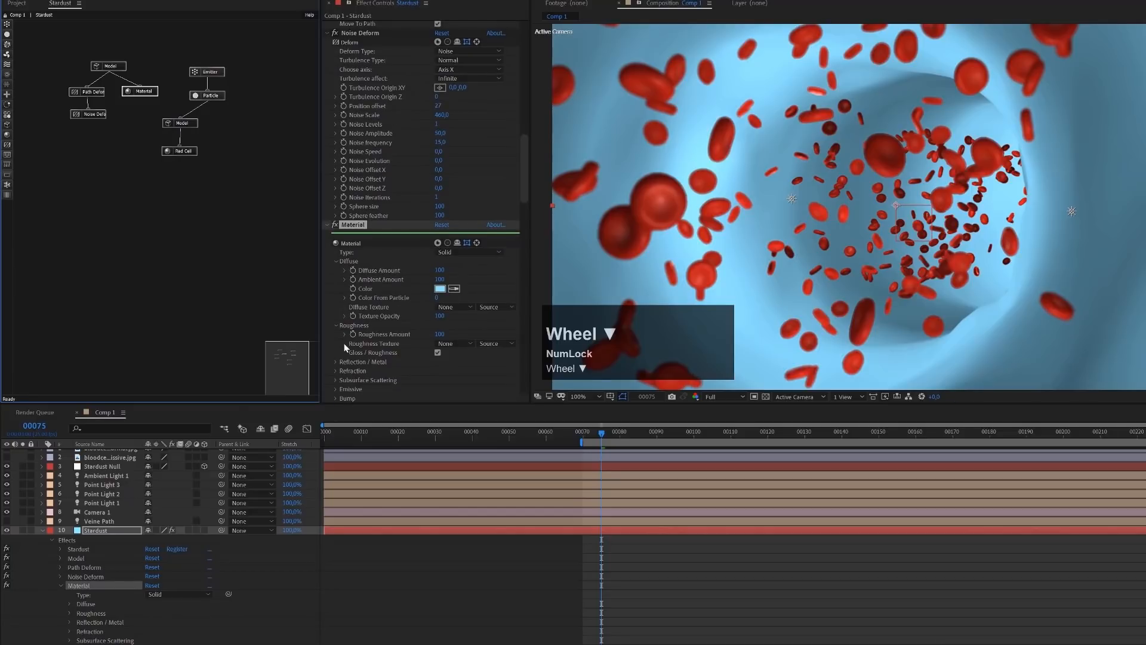
scroll(345, 343, down, 1)
click(337, 307)
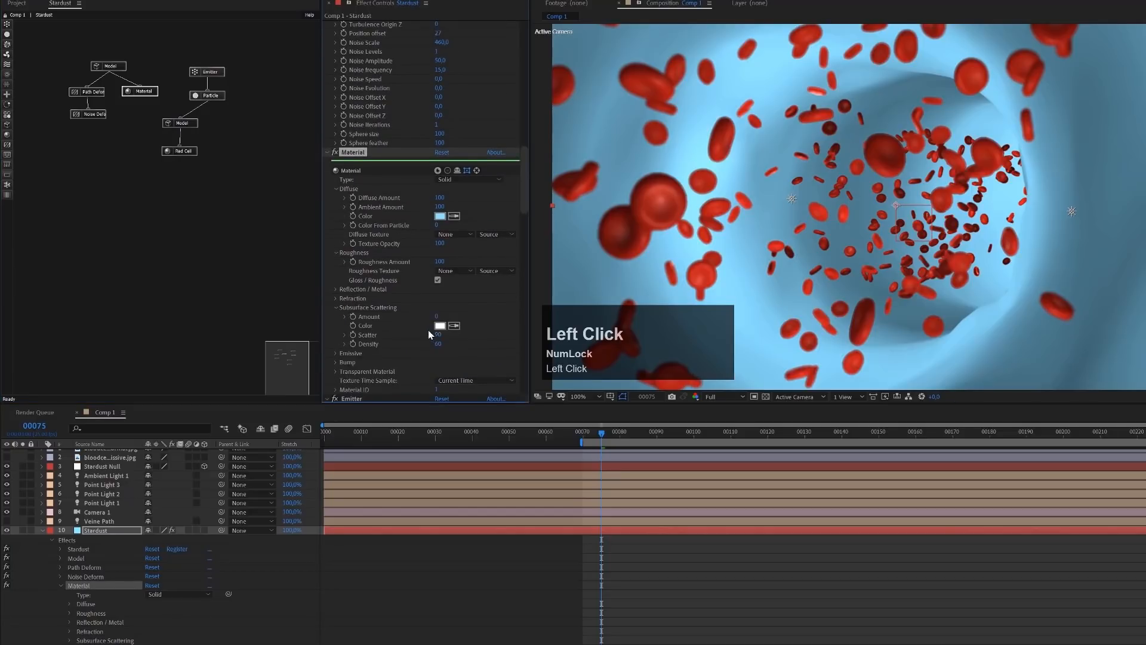
click(436, 316)
text(180)
key(Return)
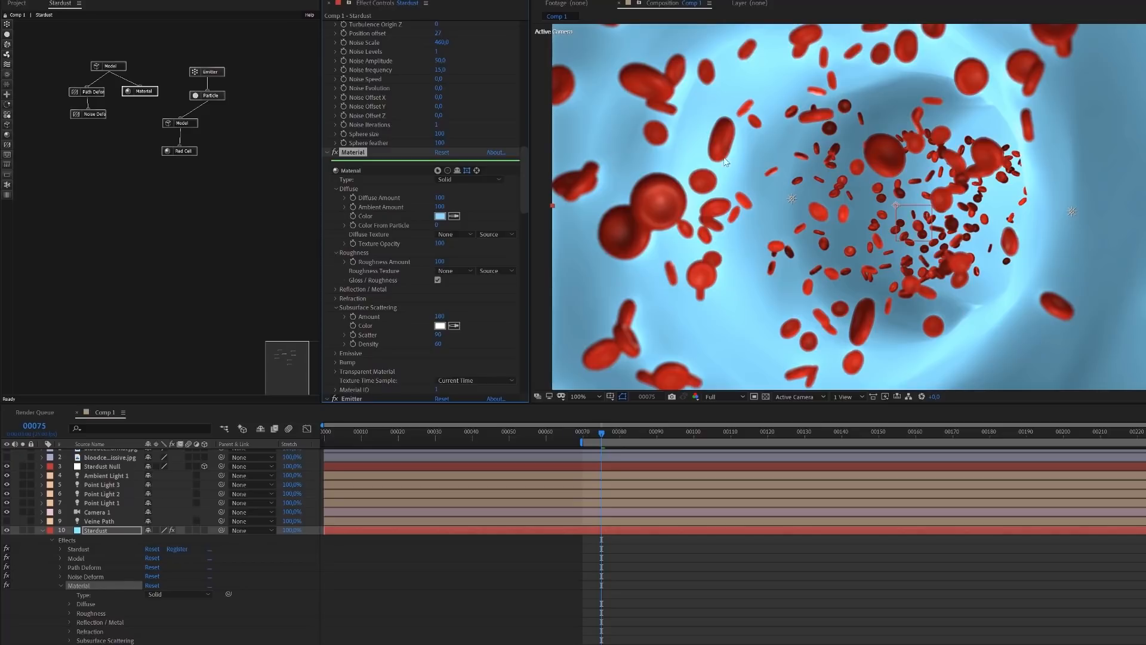
Move the vein's node group away from the emitter chain and shift the blood cell Model and Red Cell nodes to free space below Particle
drag(156, 115, 215, 172)
drag(275, 42, 171, 174)
drag(158, 48, 66, 138)
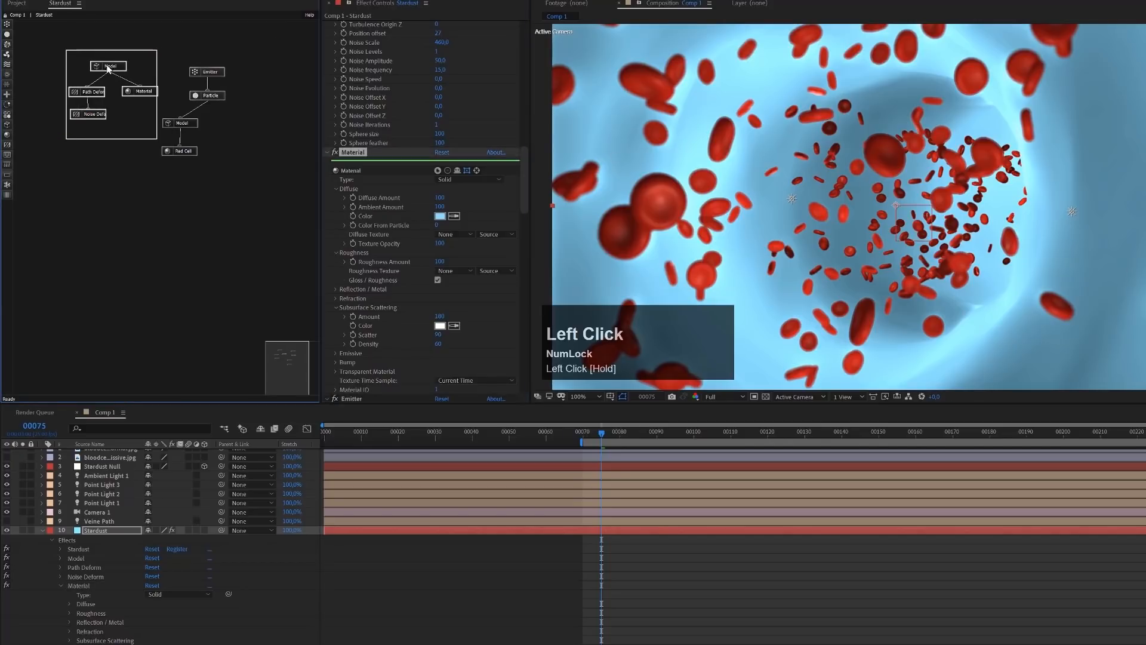
drag(110, 69, 68, 43)
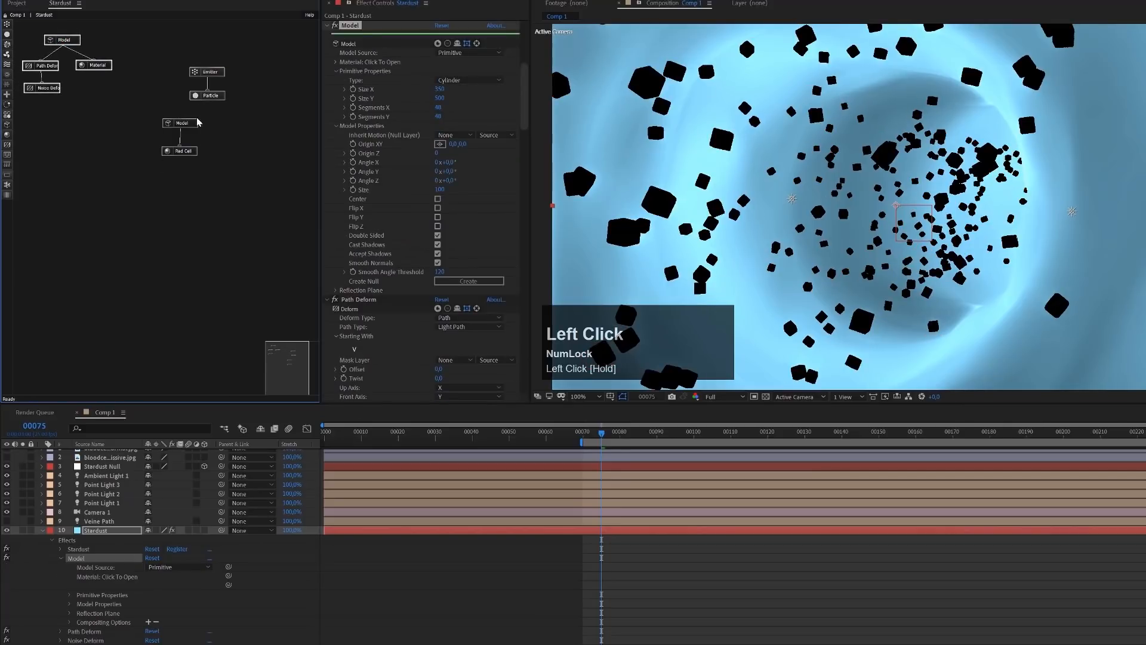
drag(180, 119, 150, 175)
drag(186, 124, 141, 122)
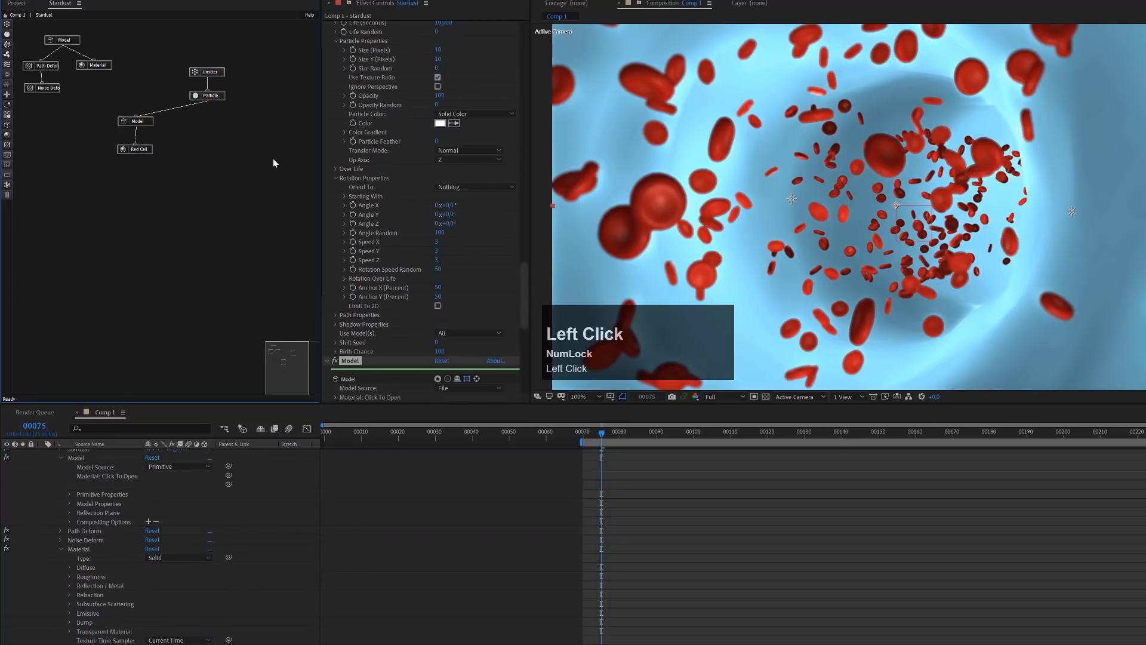
Add another Blood Cell preset from the 3D Library's Science > Biology folder and connect its Model to the Particle node
scroll(445, 131, up, 10)
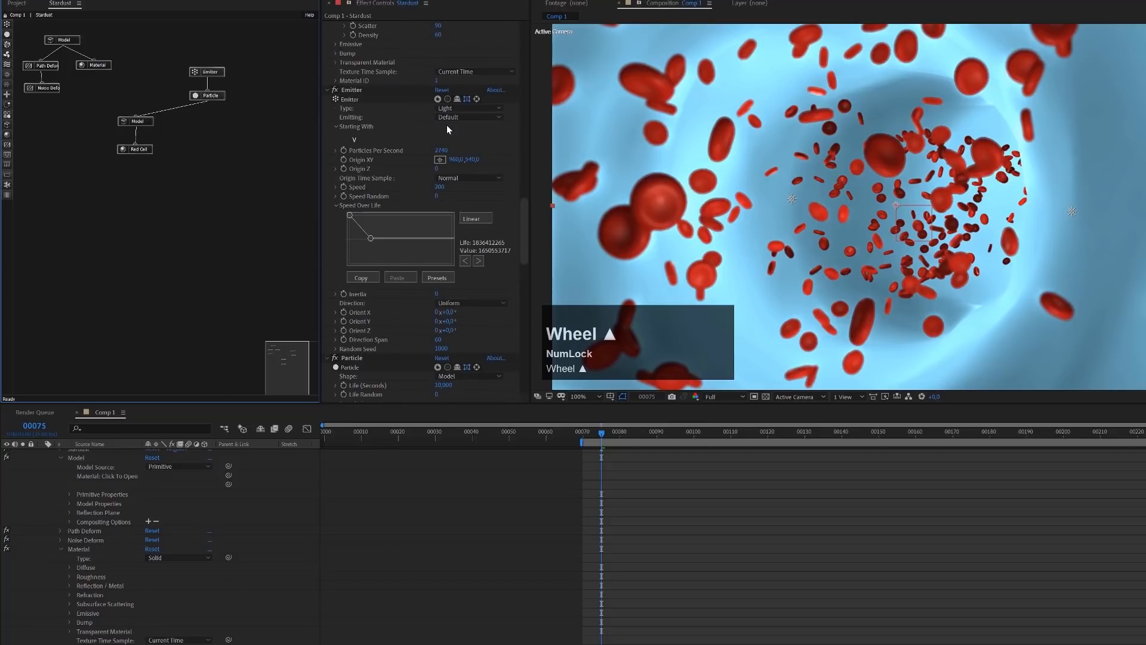
scroll(522, 191, up, 2)
drag(524, 194, 536, 28)
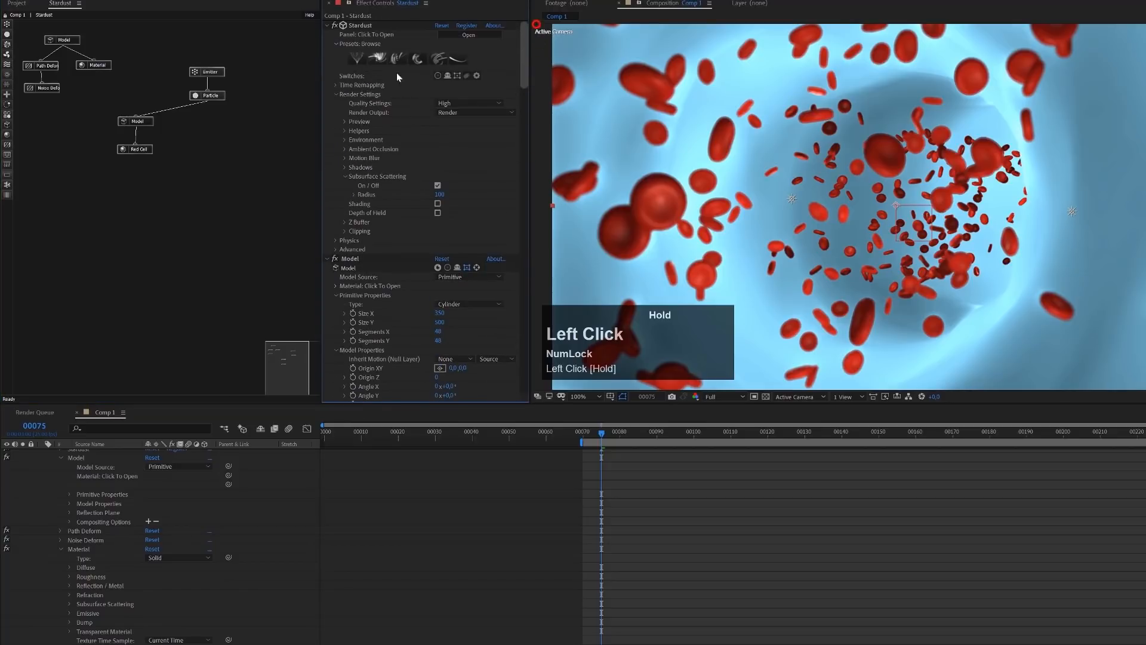
click(383, 60)
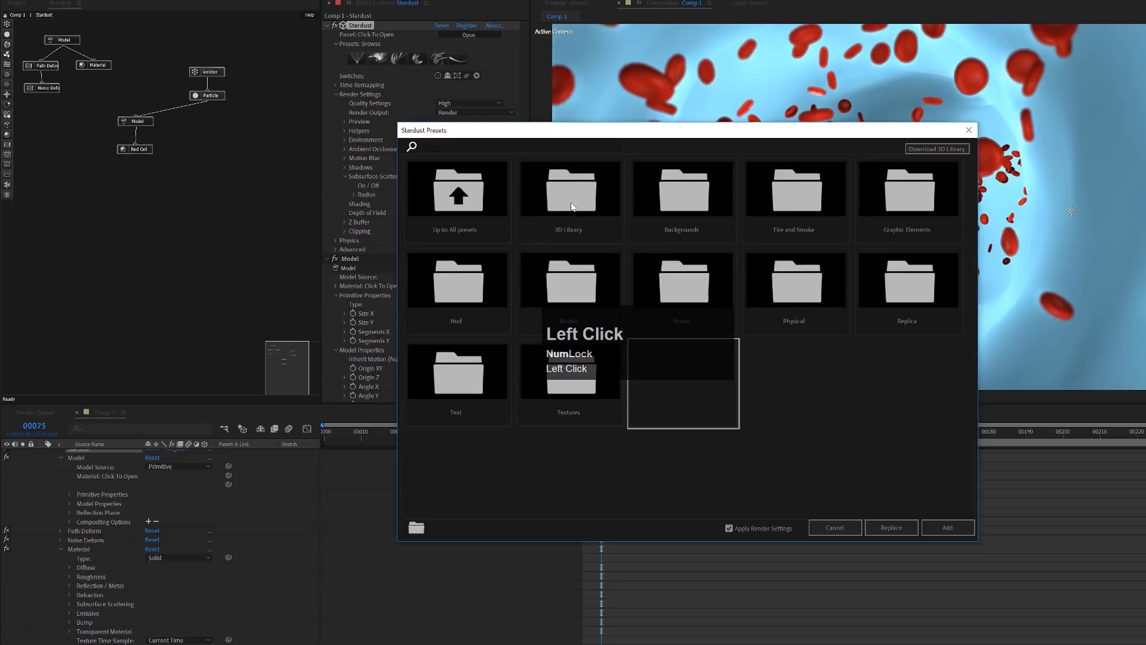
click(571, 206)
drag(696, 138, 846, 81)
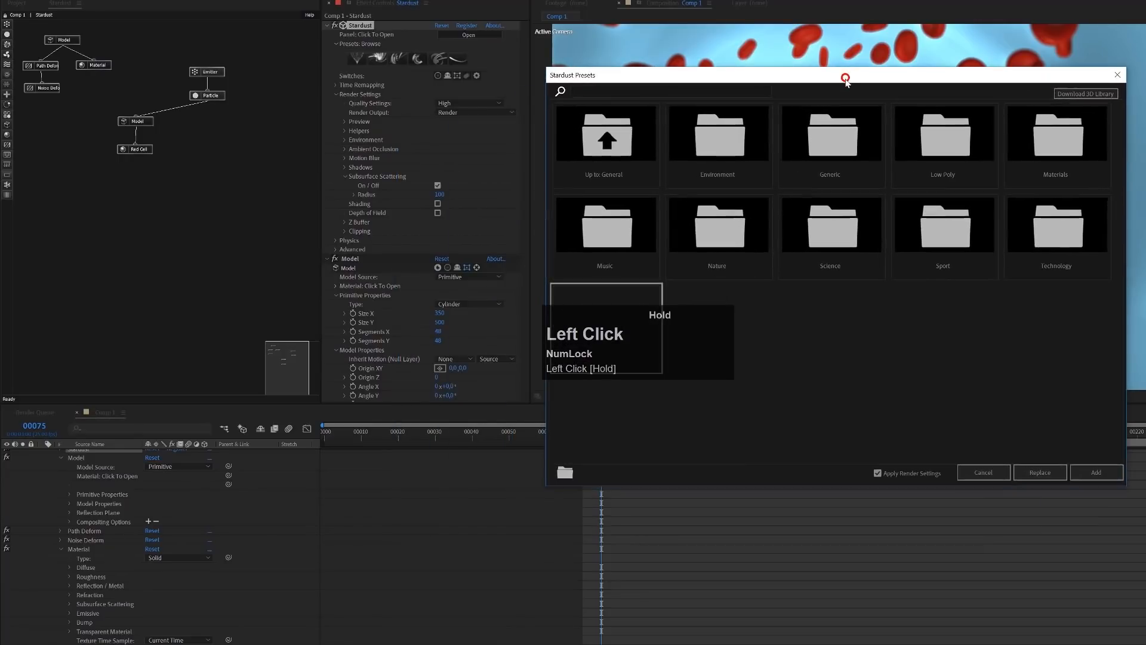
click(826, 251)
click(727, 150)
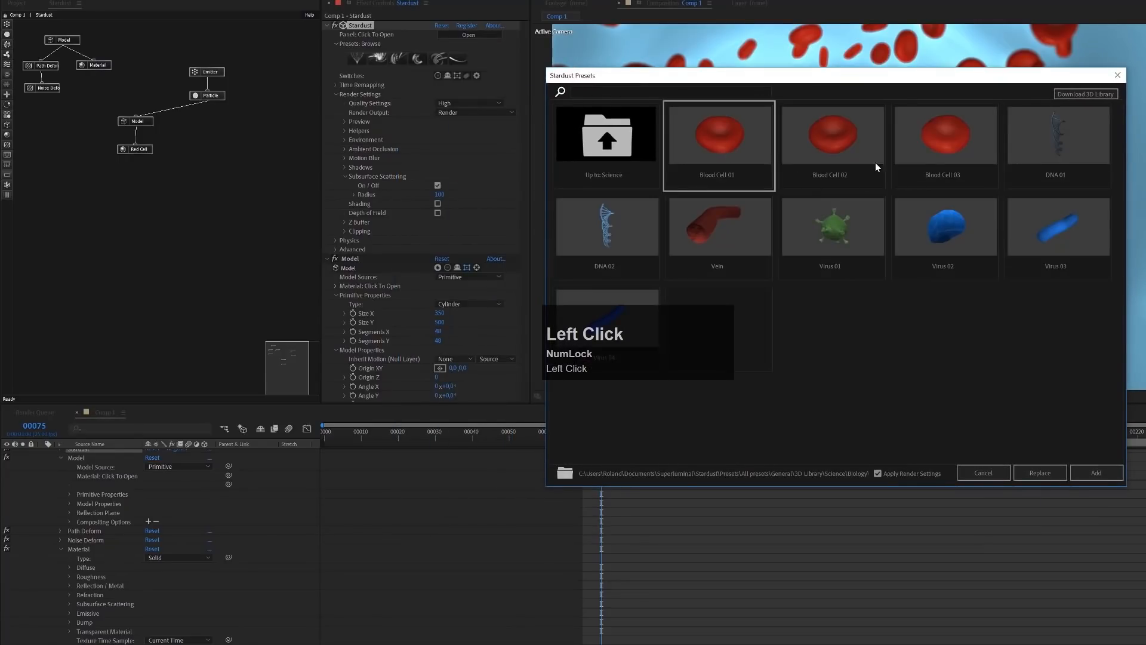
click(1096, 473)
drag(286, 56, 195, 96)
drag(521, 327, 511, 186)
Set the newly added blood cell Model's Size to 2,8 and toggle that model off and on to compare
click(180, 126)
scroll(417, 268, down, 3)
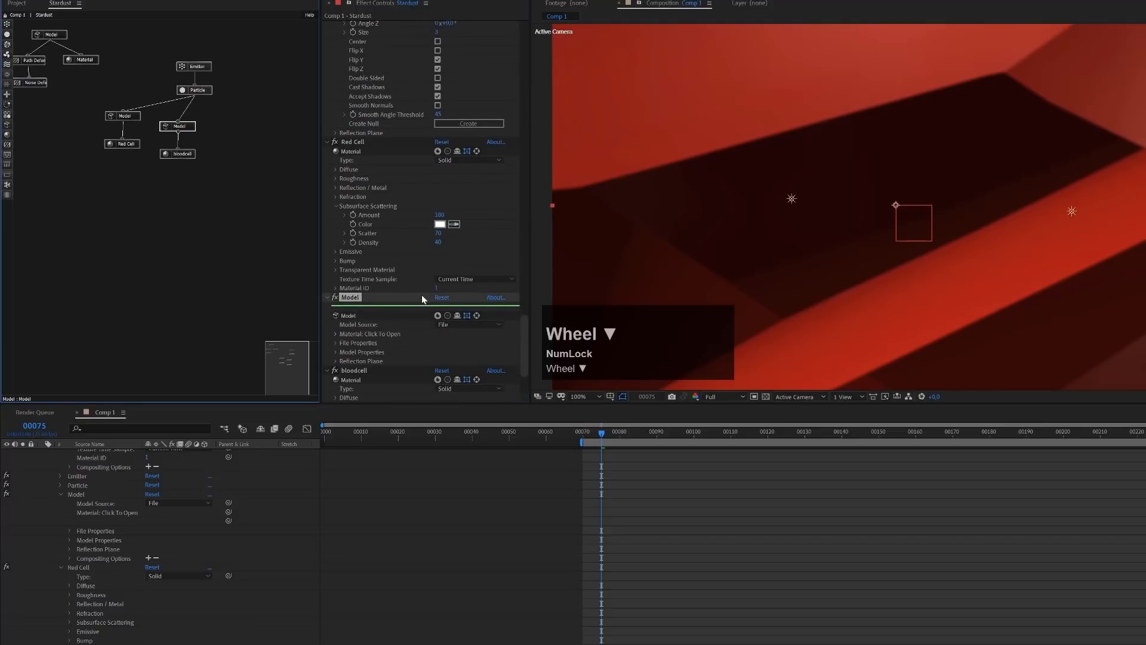
click(341, 356)
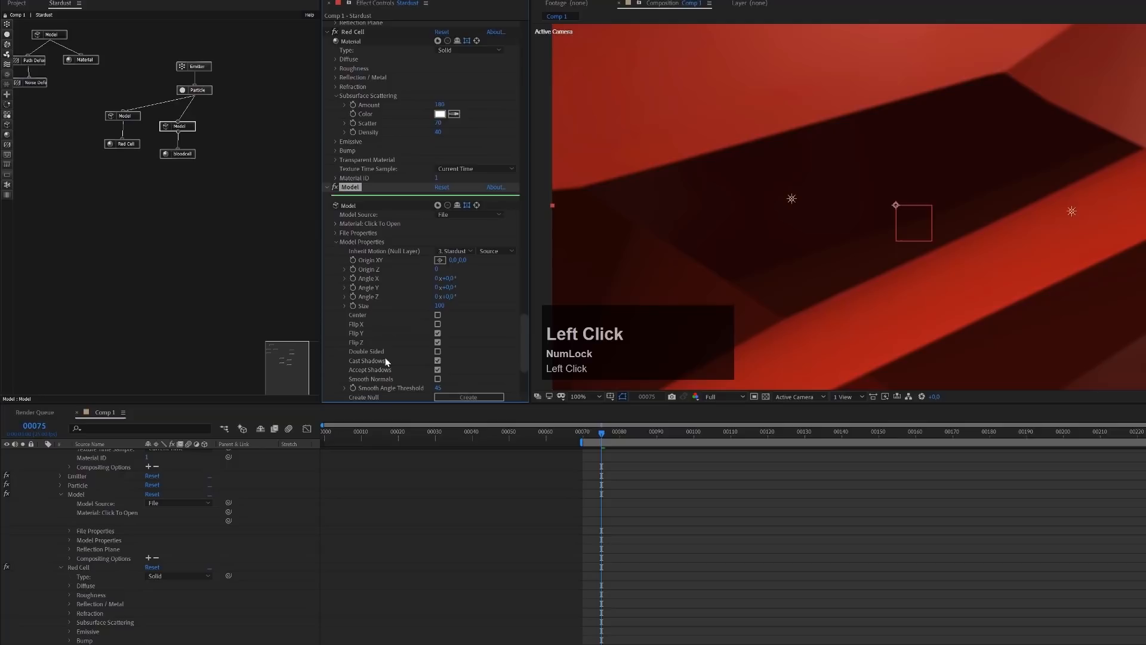
click(439, 307)
text(2,8)
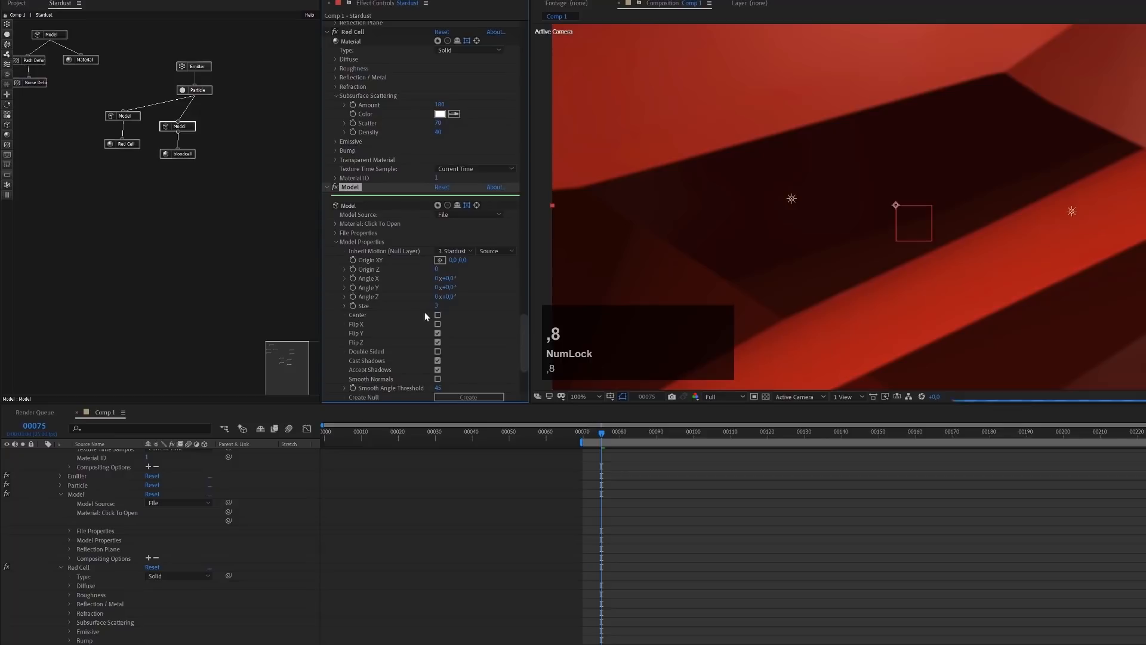
click(437, 305)
click(460, 313)
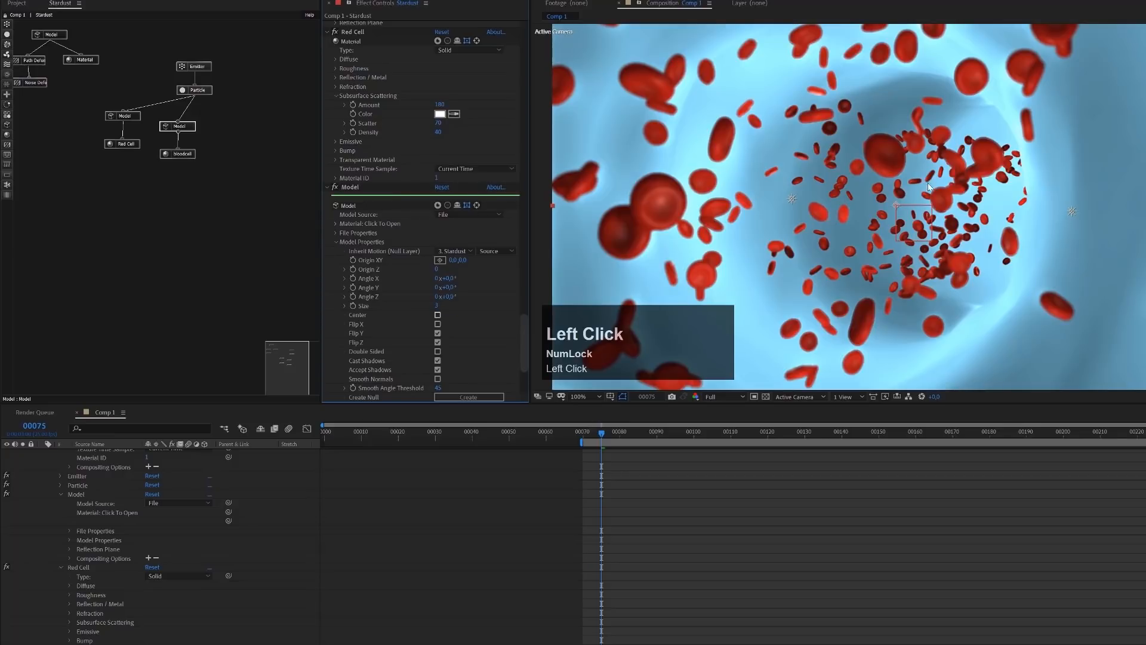
click(179, 126)
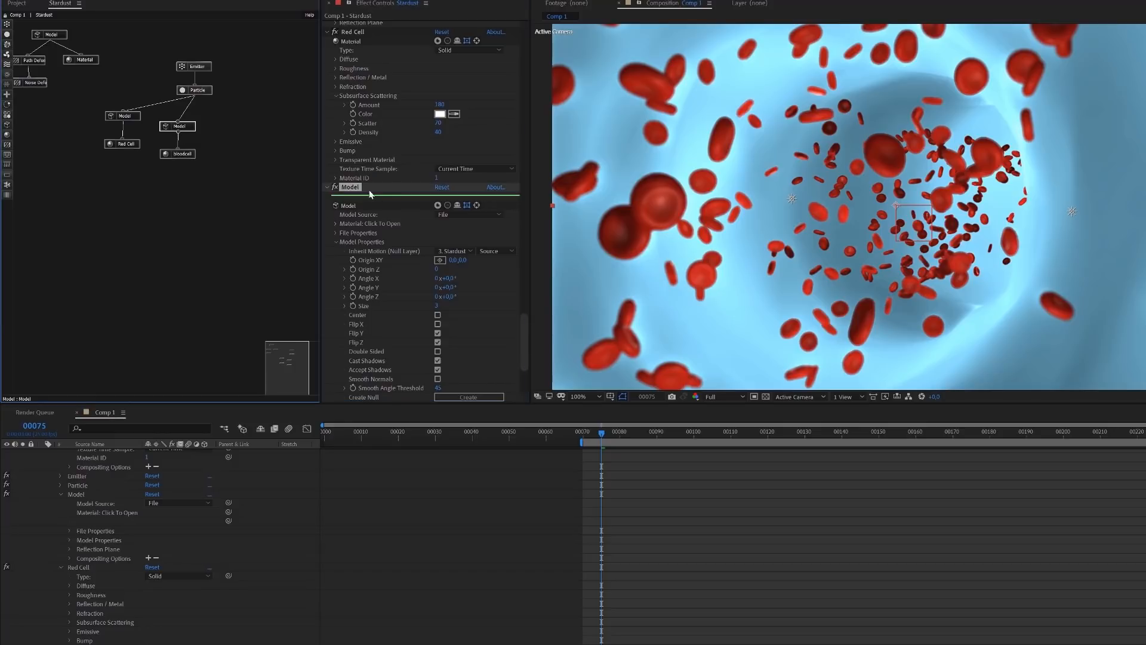
click(438, 205)
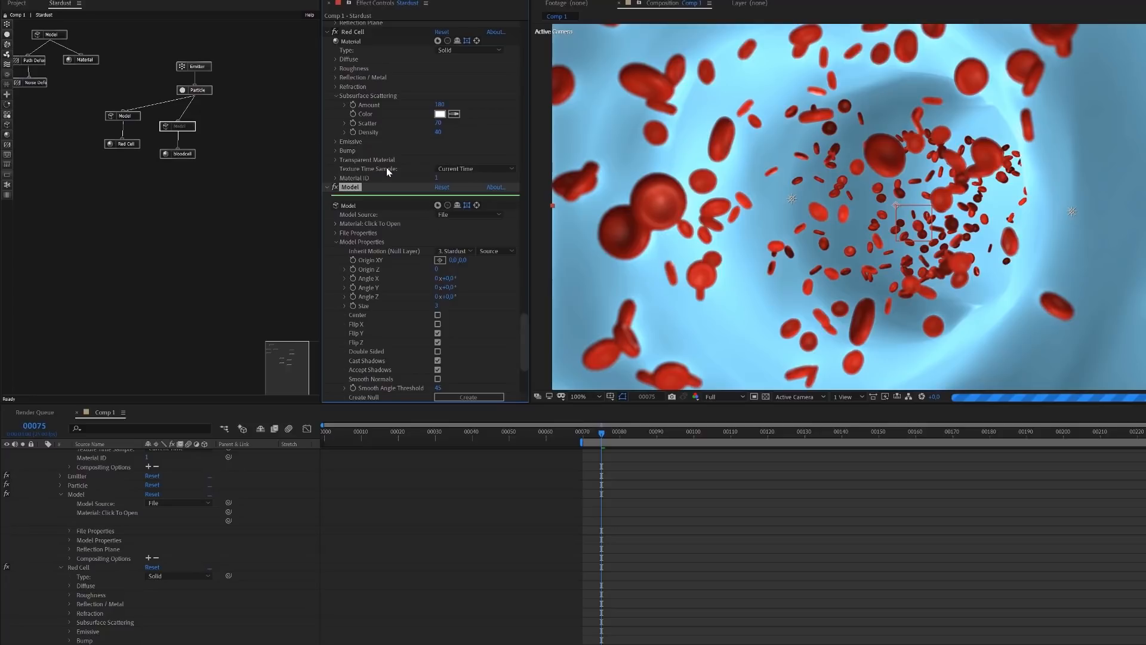
Set the Particle node's Use Model(s) option to Random
click(196, 92)
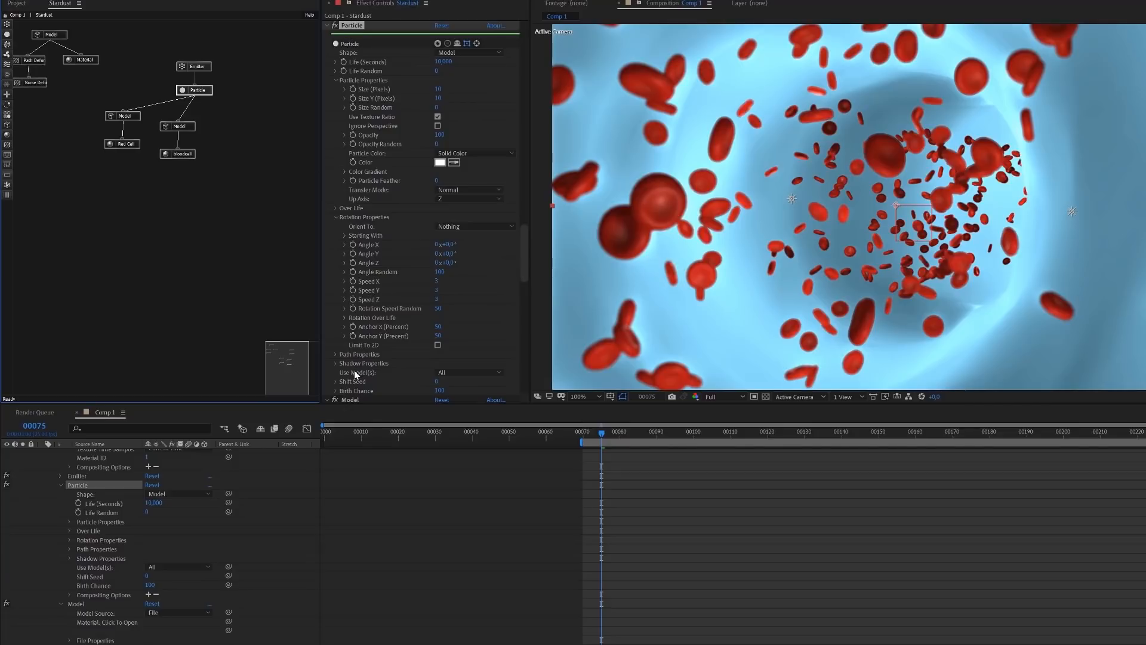
click(482, 372)
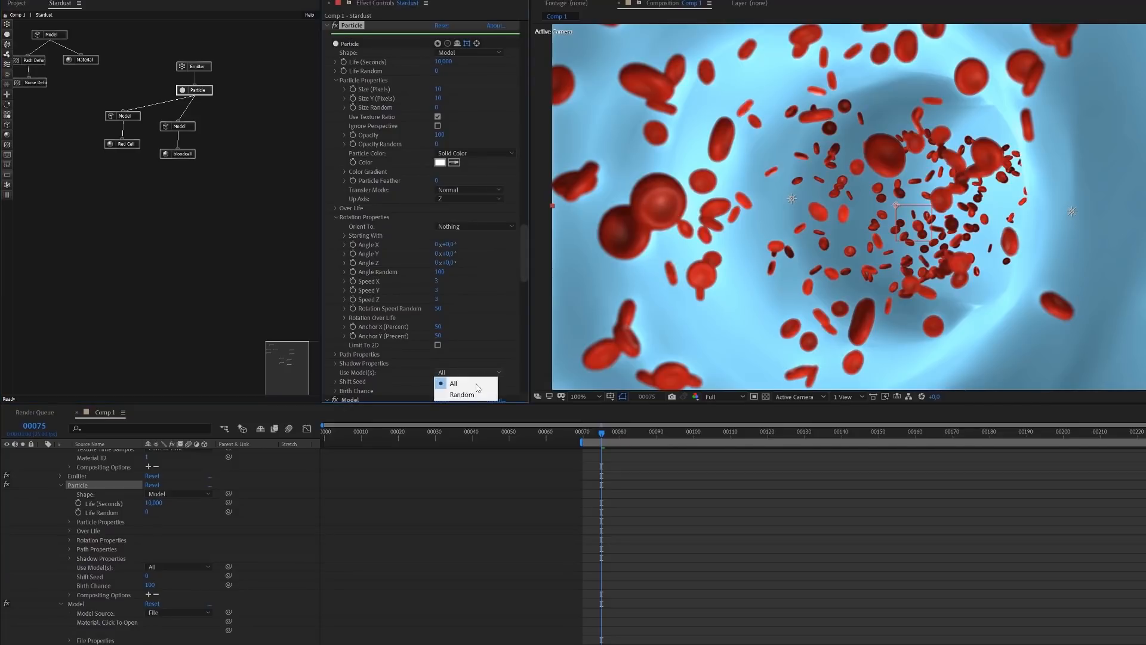
click(471, 395)
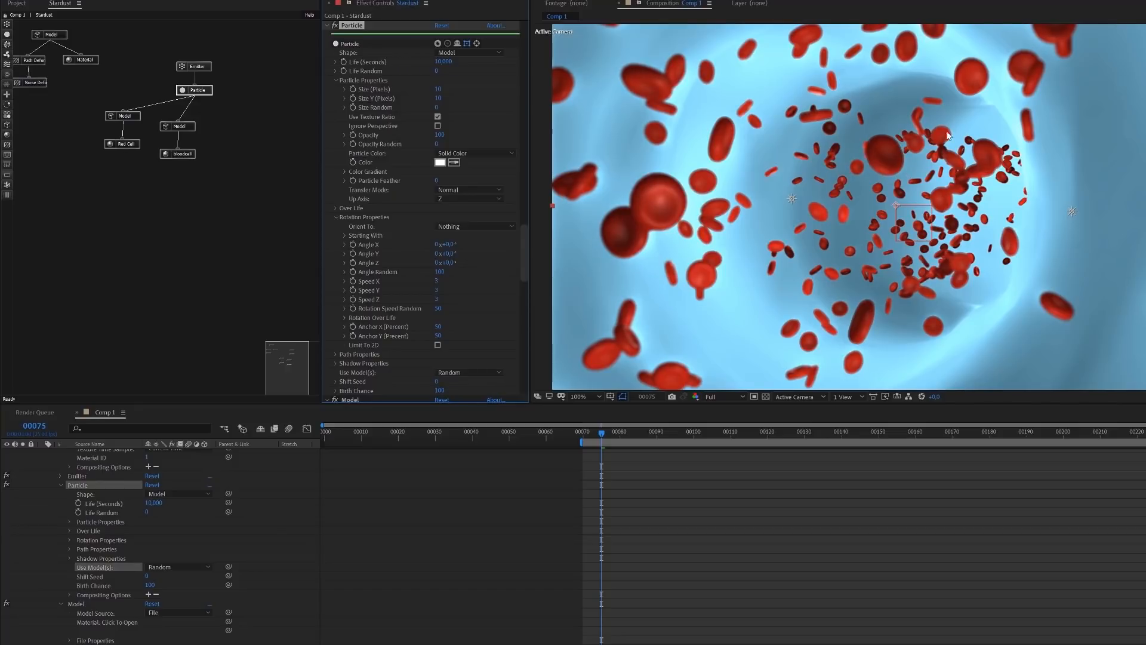
click(456, 372)
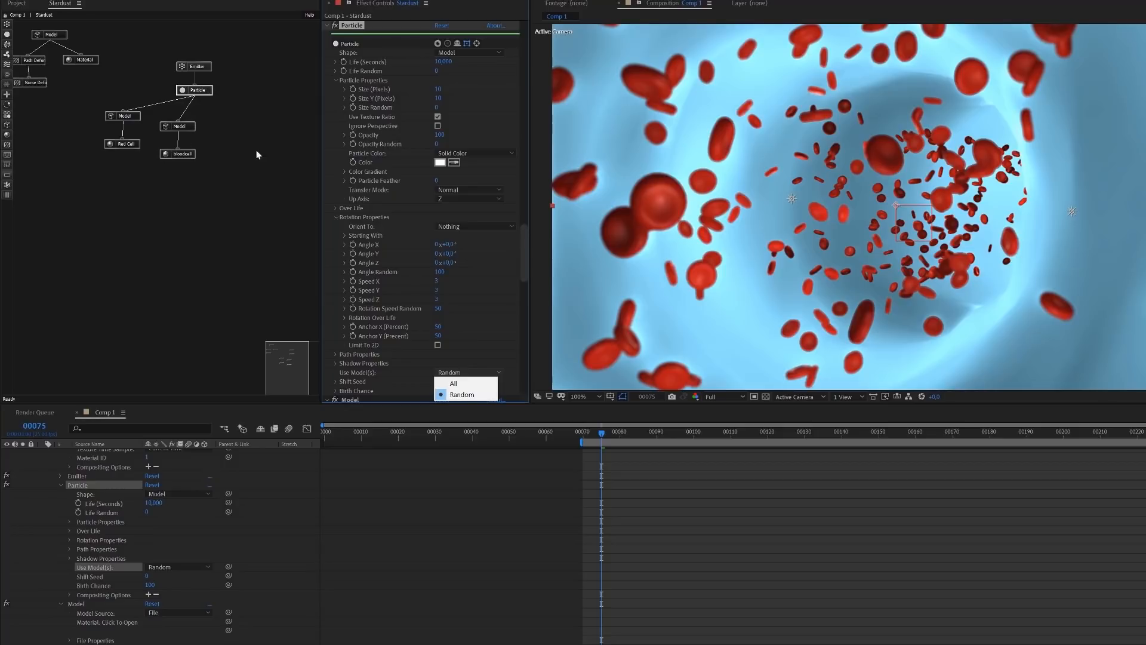
click(471, 394)
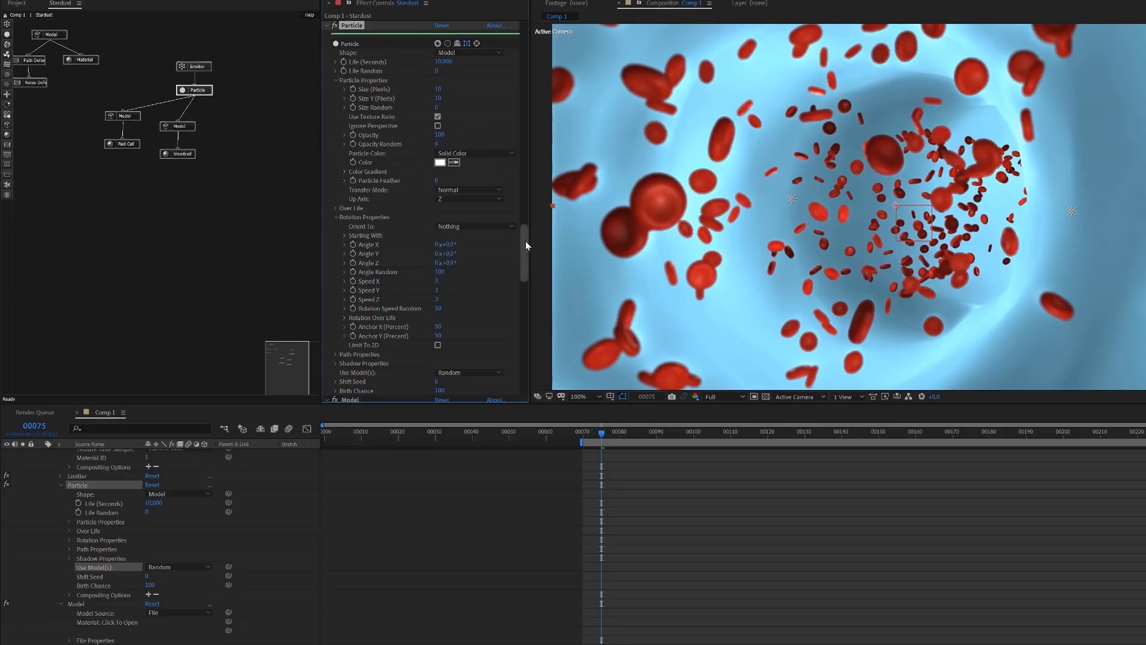
Add the Virus 01 preset from the 3D Library's Science > Biology folder and connect its Model to the Particle node
drag(525, 241, 530, 26)
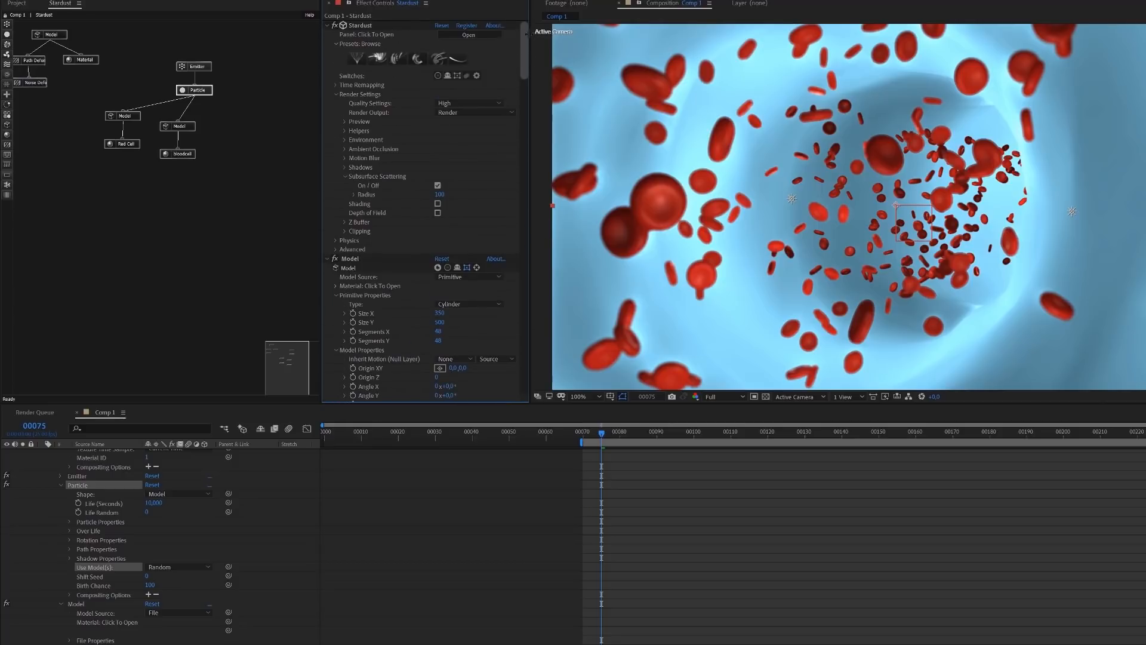
click(391, 62)
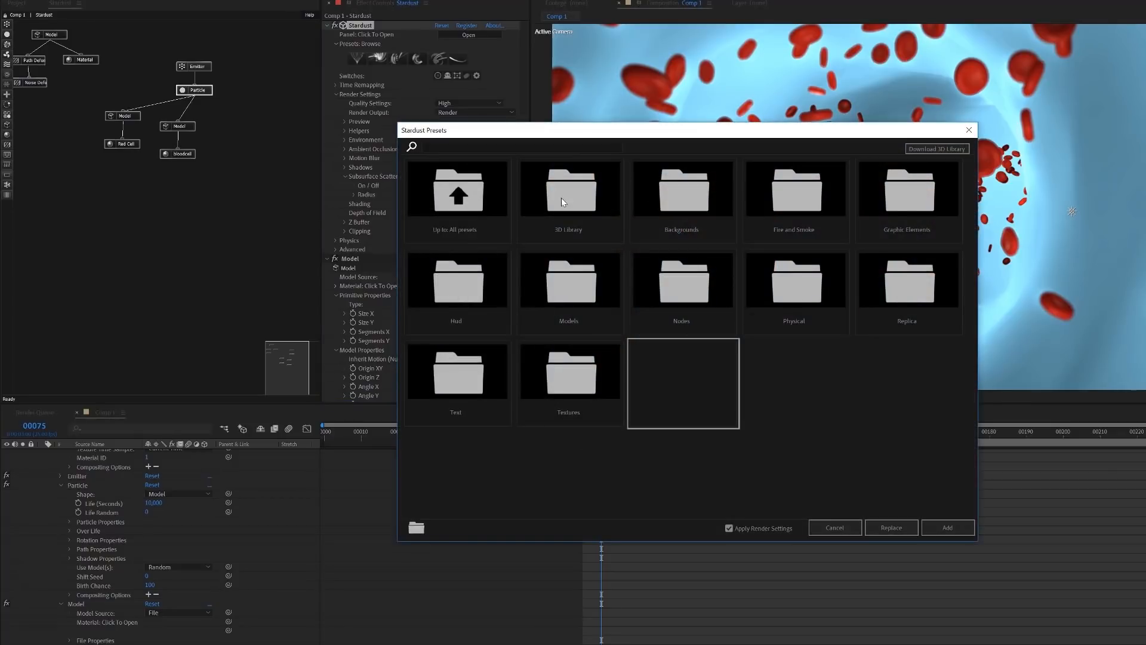
click(585, 188)
drag(659, 132, 746, 123)
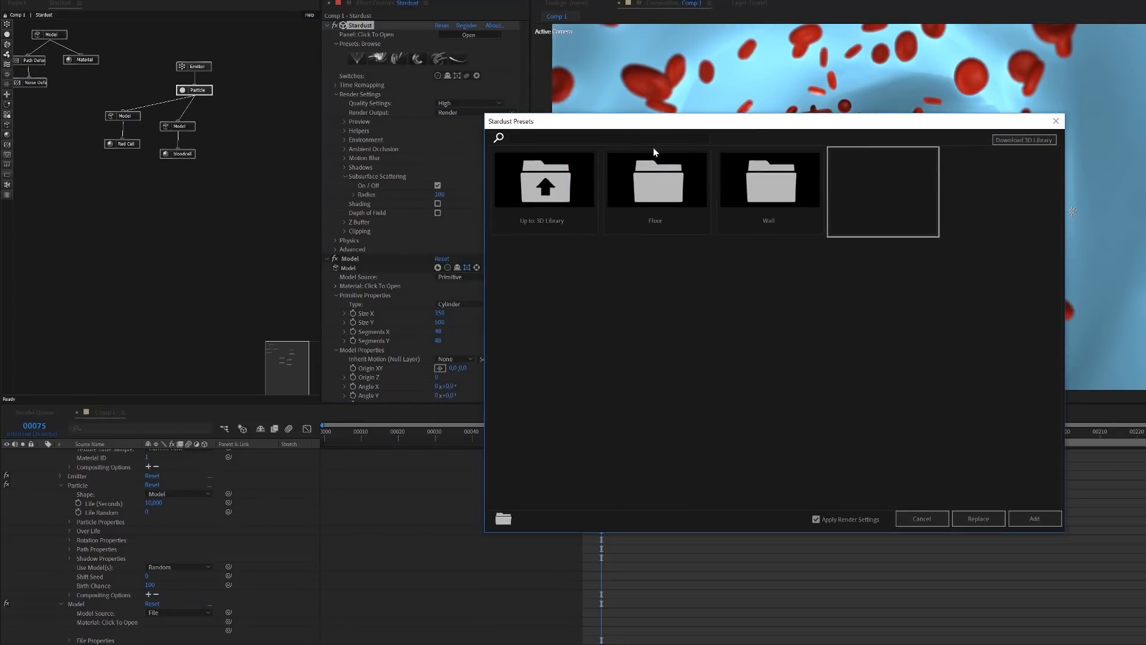
click(555, 191)
click(772, 276)
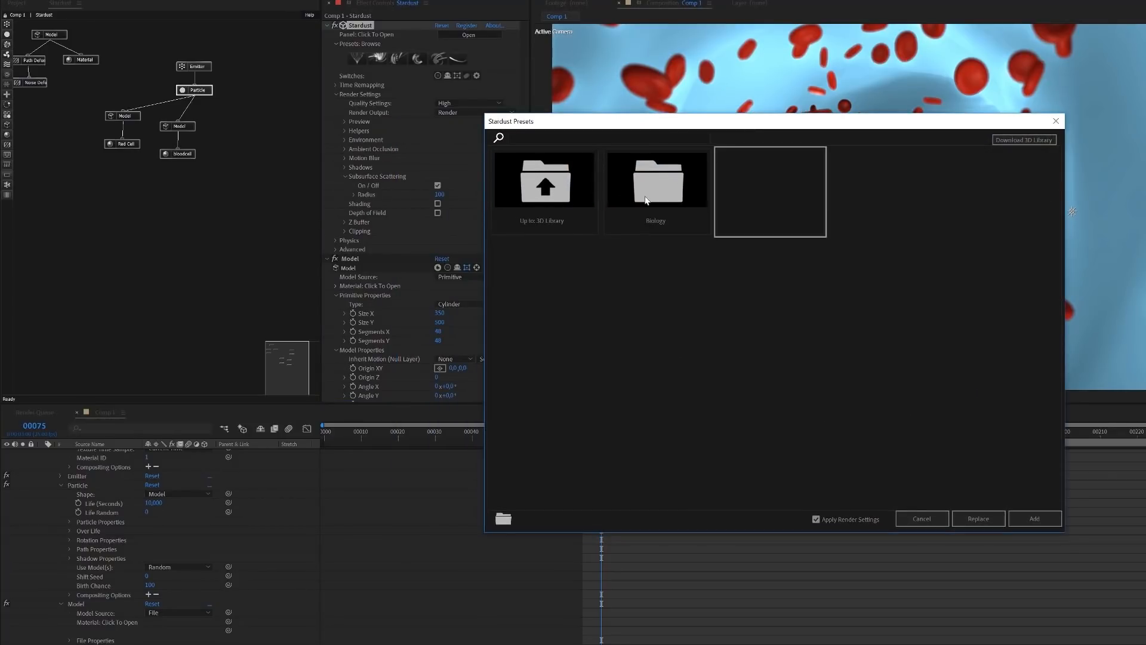
click(613, 187)
click(774, 274)
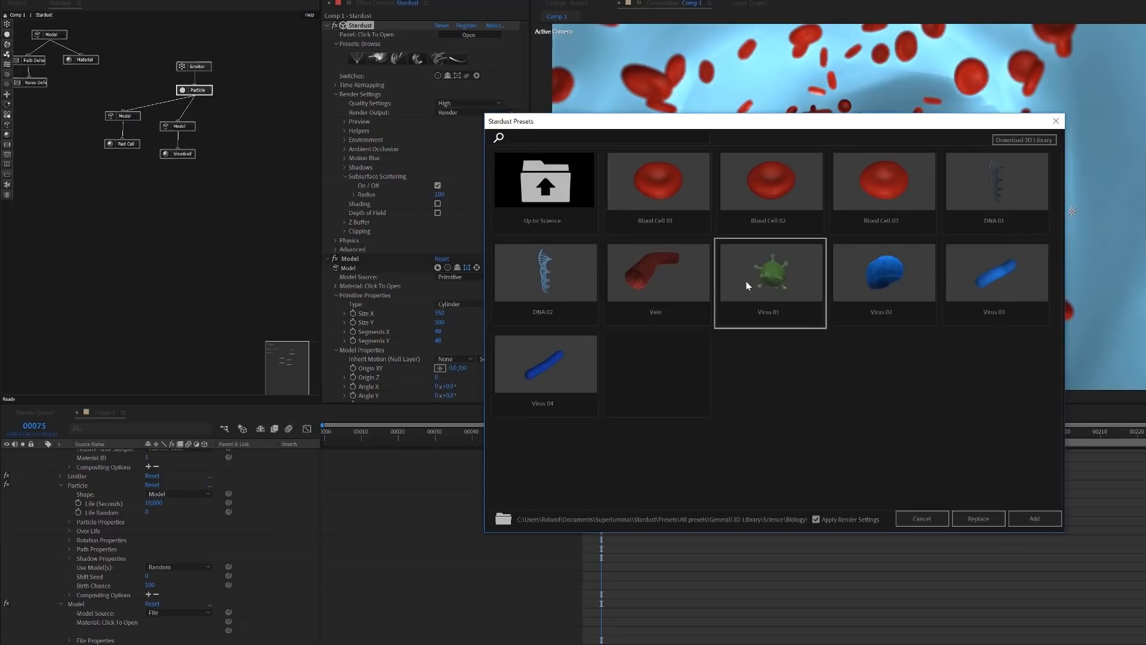
click(1036, 517)
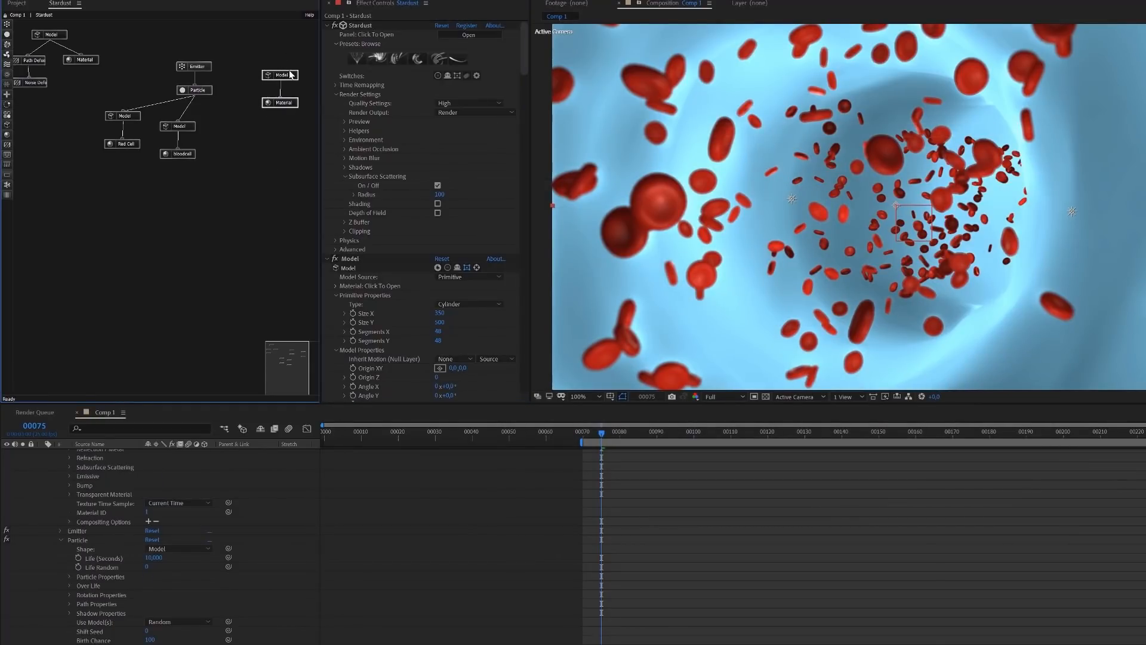
drag(285, 76, 225, 137)
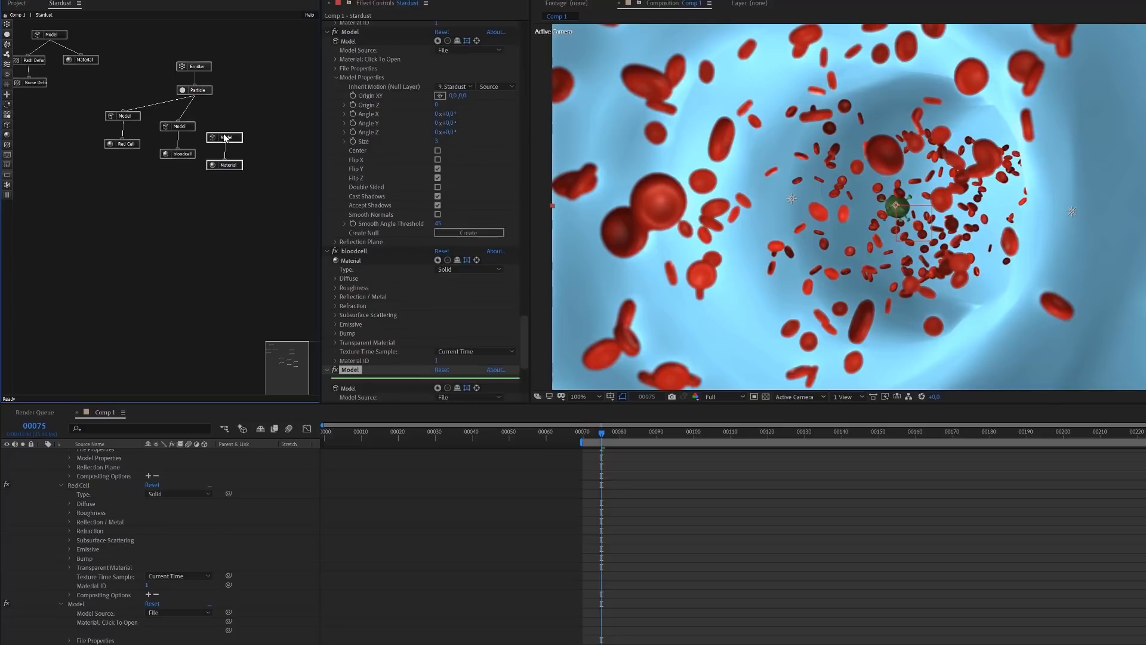
drag(192, 93, 224, 131)
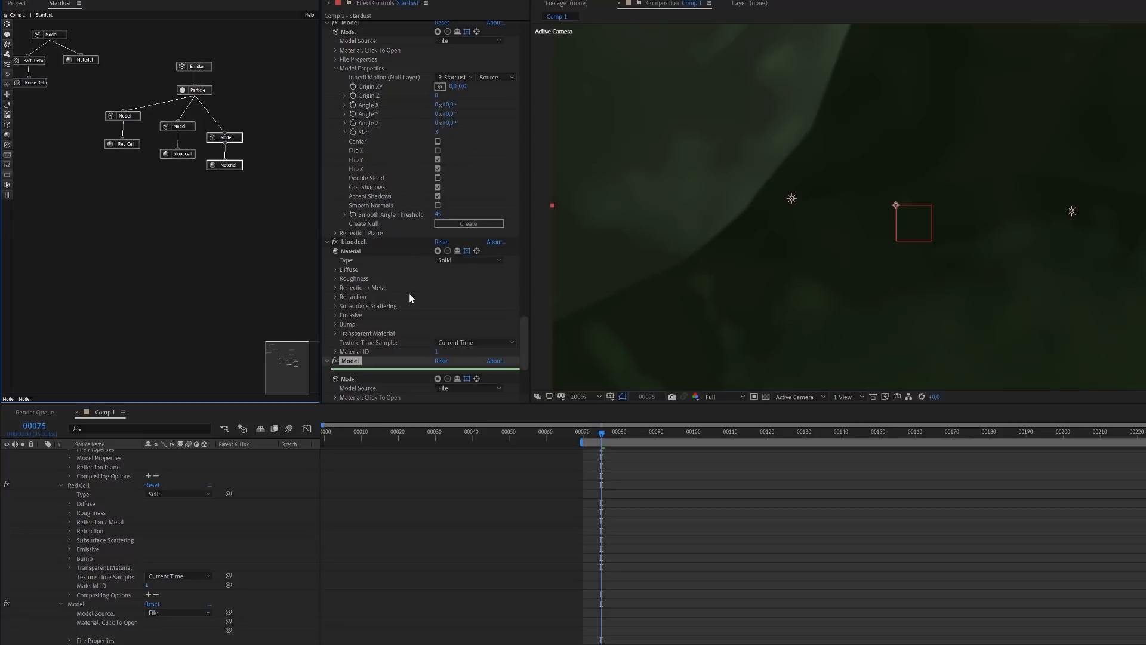
Try the virus Model's Size at 4 and settle on 5
scroll(409, 298, down, 4)
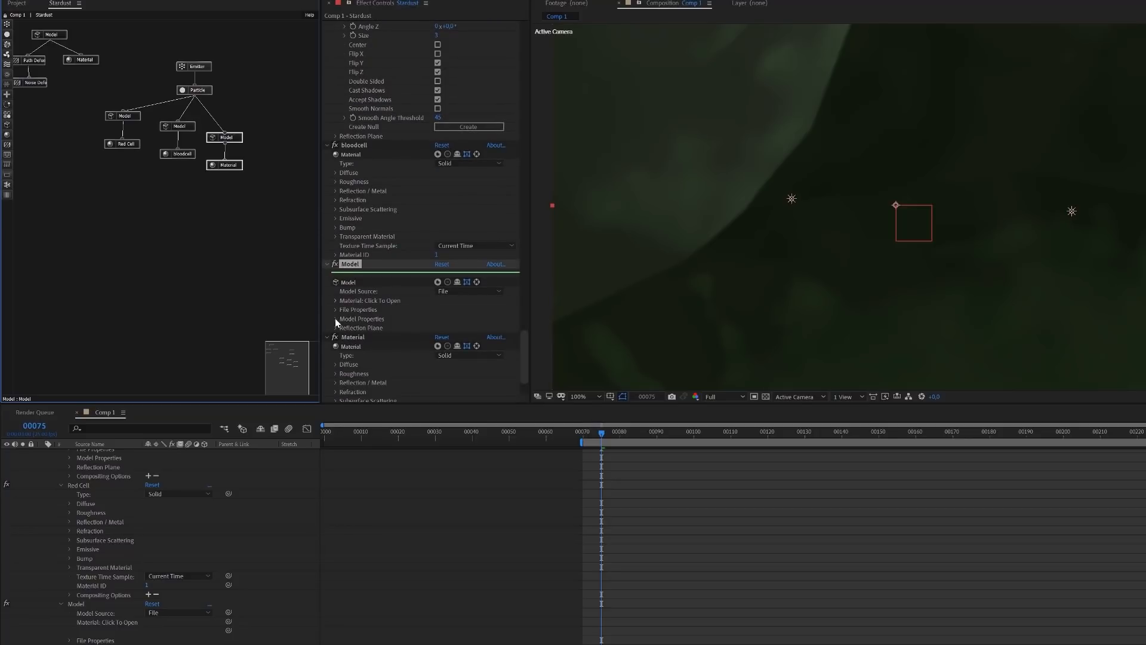
click(334, 318)
scroll(360, 331, down, 3)
click(439, 305)
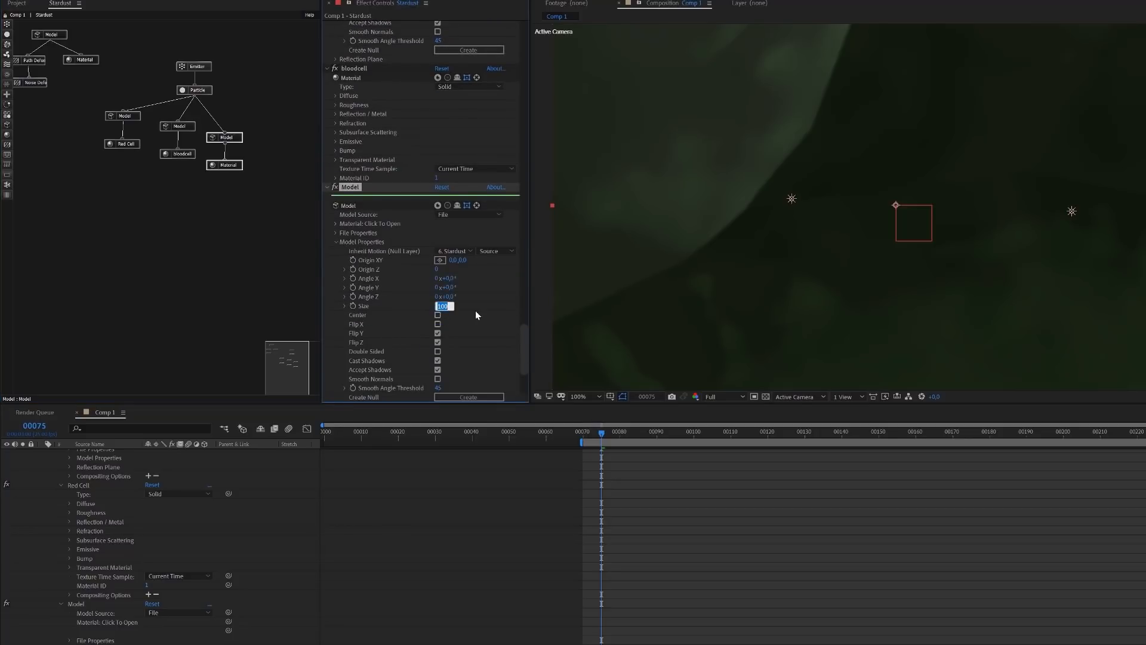
text(4)
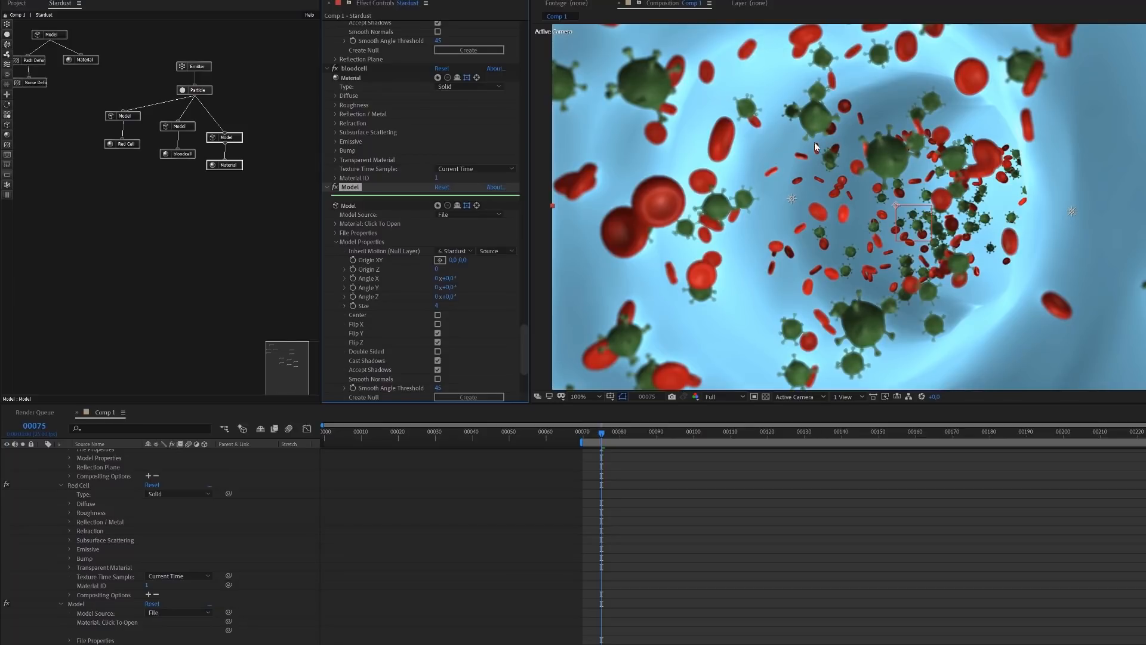
click(438, 307)
text(5)
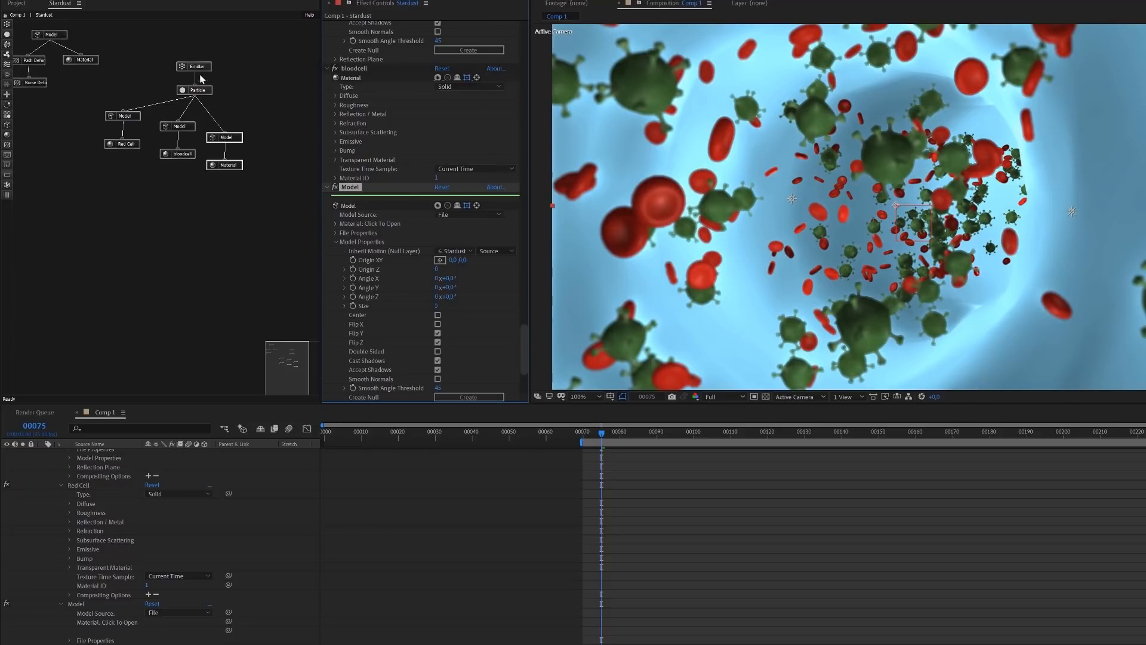
Switch the Particle node's Use Model(s) option to All for comparison and return it to Random
click(193, 91)
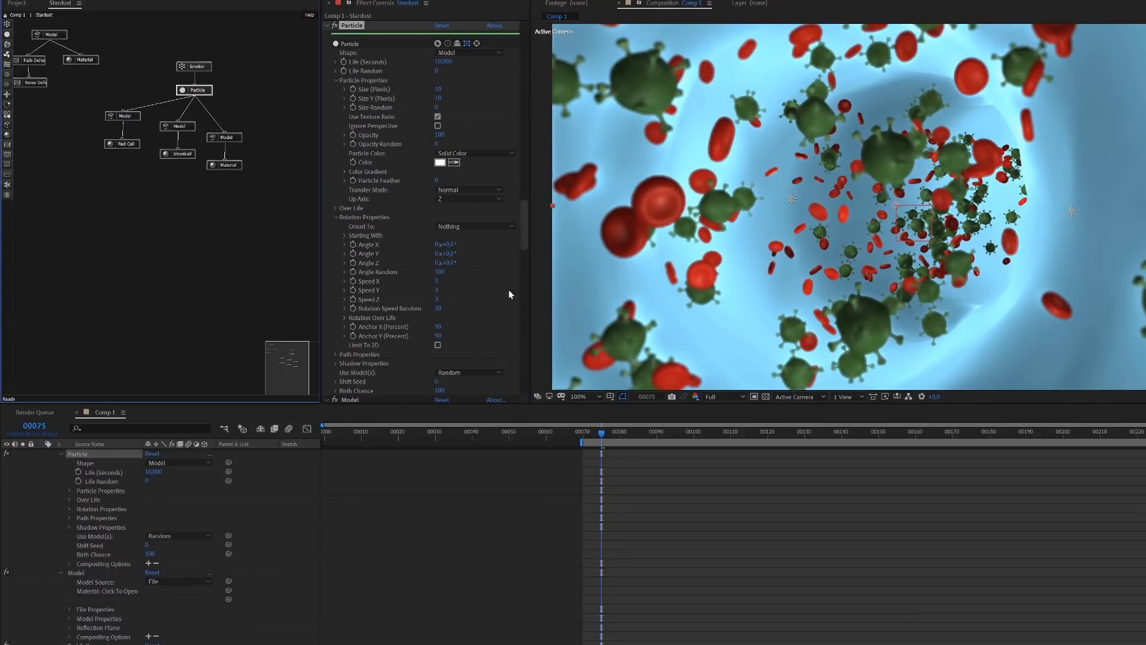
click(465, 371)
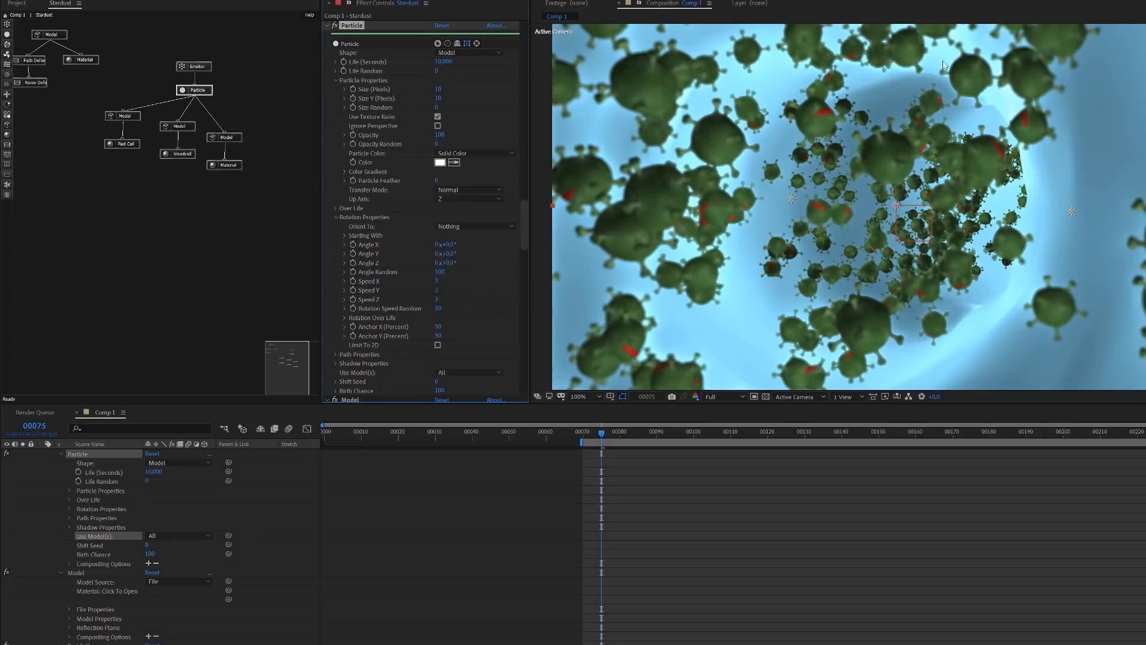
click(483, 371)
click(462, 390)
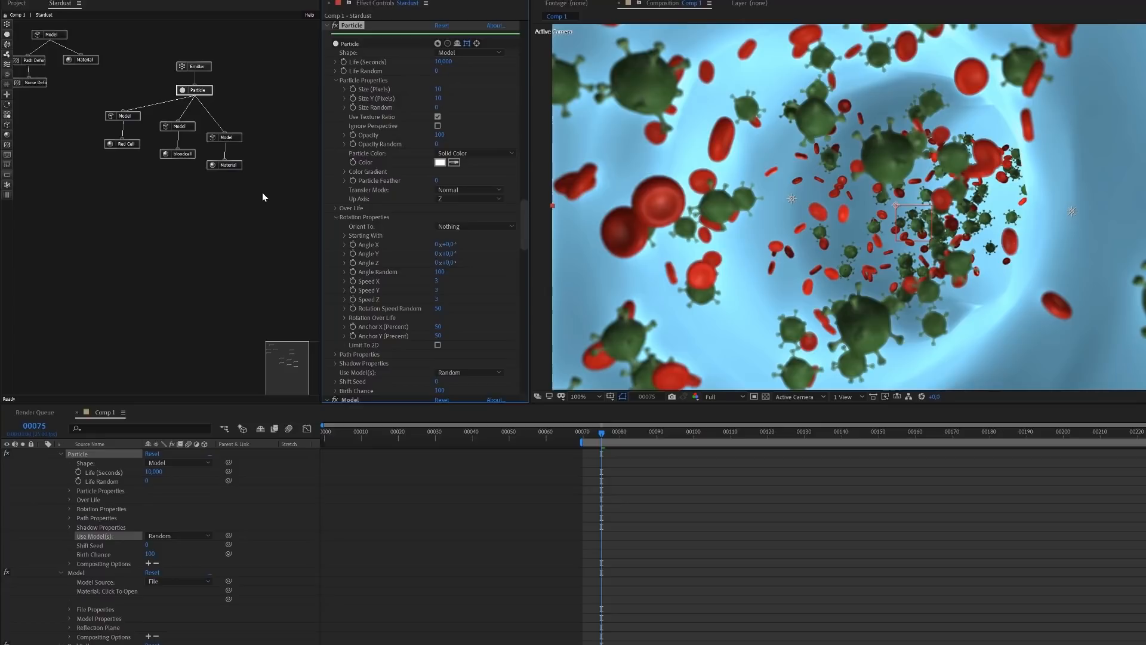
Add the Blood Cell 03 preset from the 3D Library's Science > Biology folder
drag(523, 219, 526, 20)
click(404, 55)
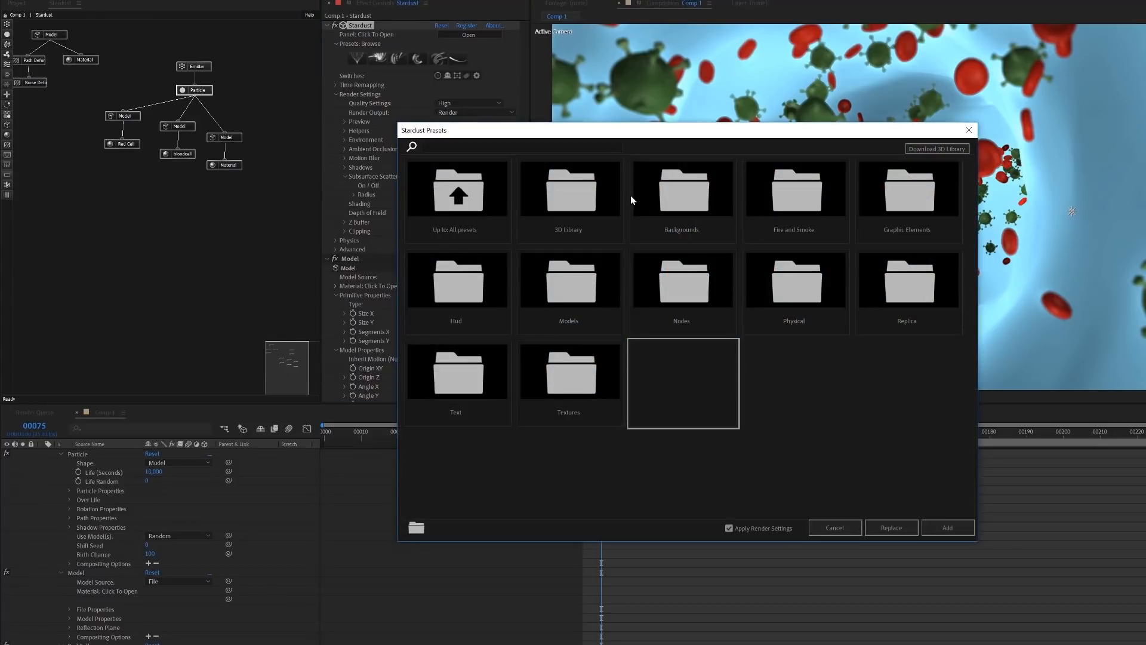
drag(685, 136, 830, 132)
double_click(850, 304)
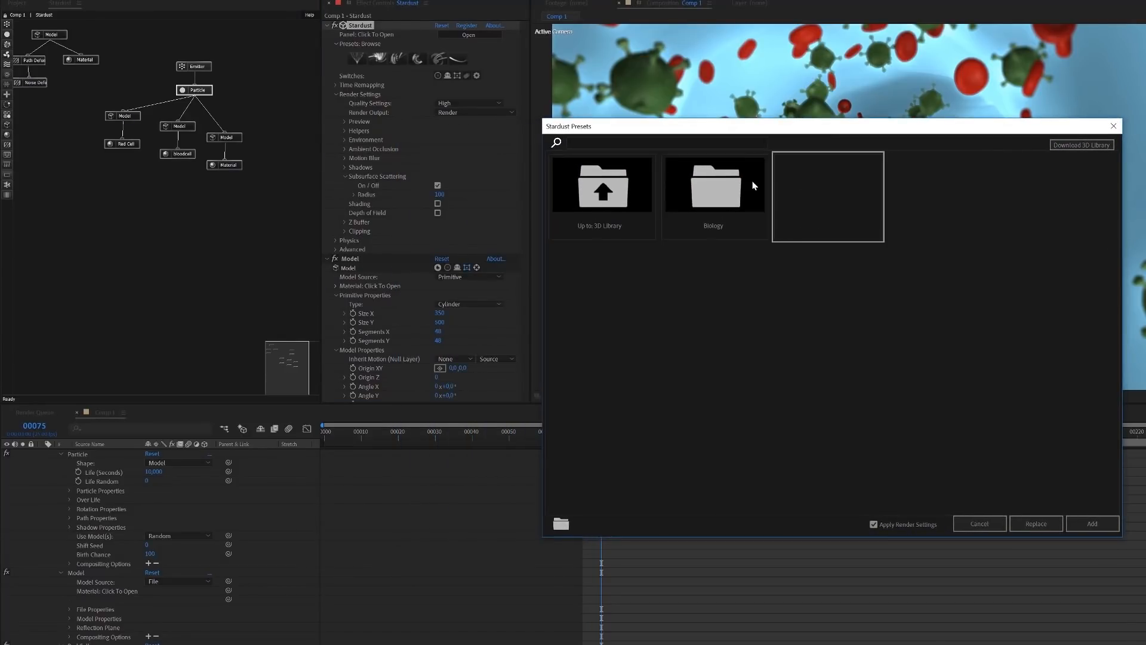
double_click(738, 204)
click(925, 207)
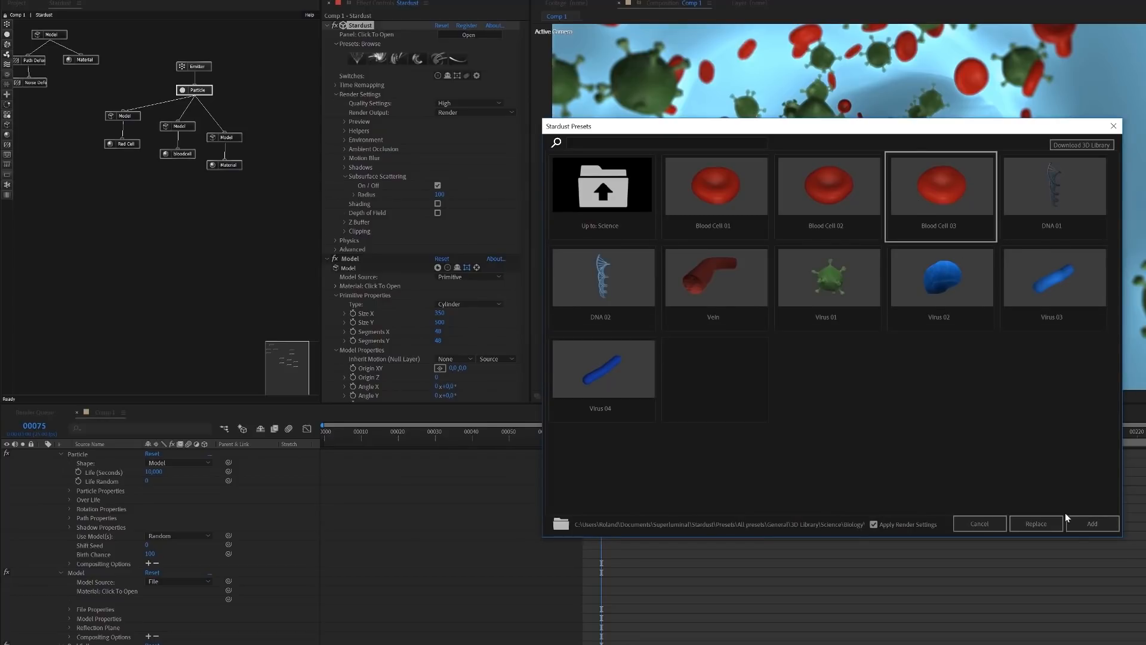
click(1092, 524)
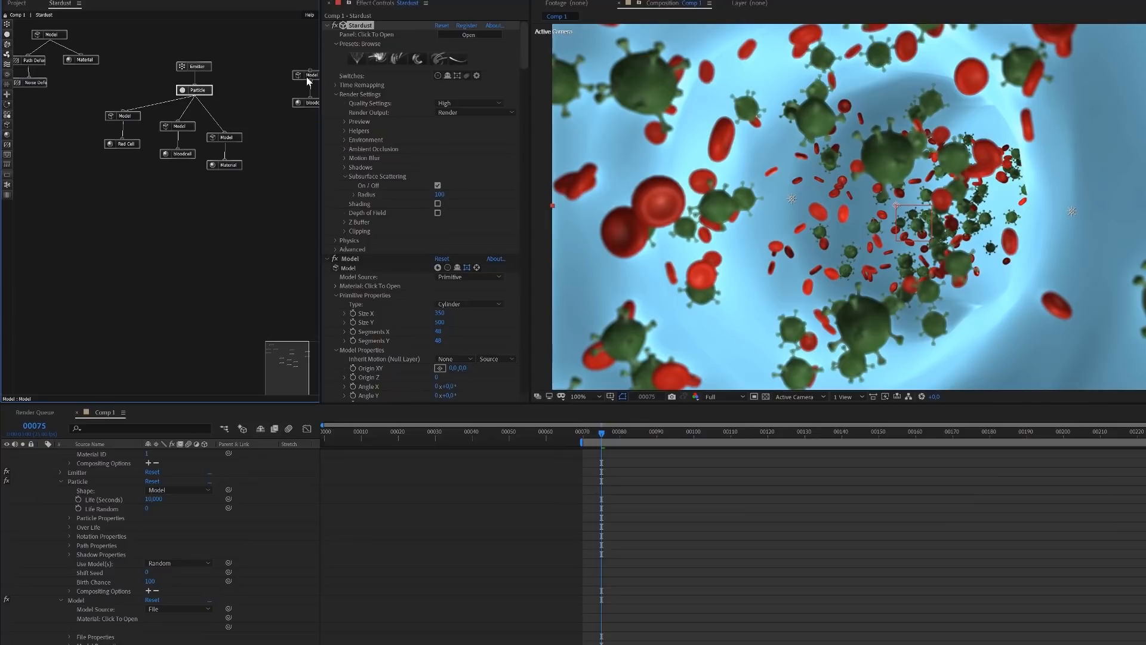
Set the newly added blood cell Model's Size to 3,2, place its nodes beside the virus nodes and connect it to Particle
click(308, 76)
scroll(382, 260, down, 4)
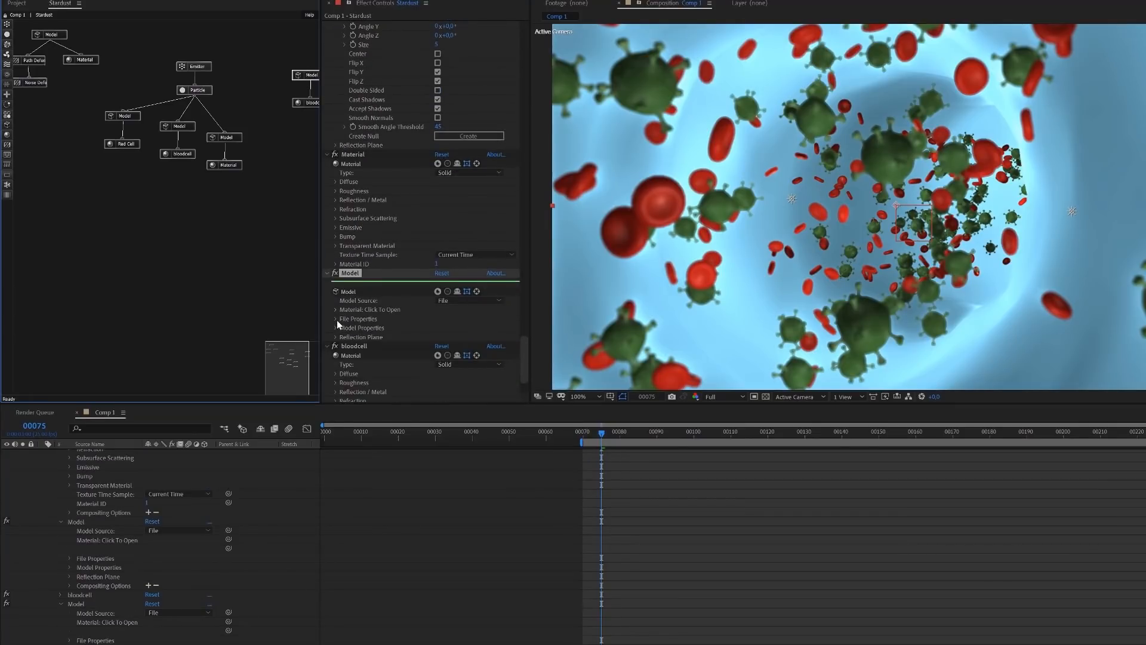
click(334, 318)
scroll(341, 322, down, 3)
click(442, 306)
text(3,2)
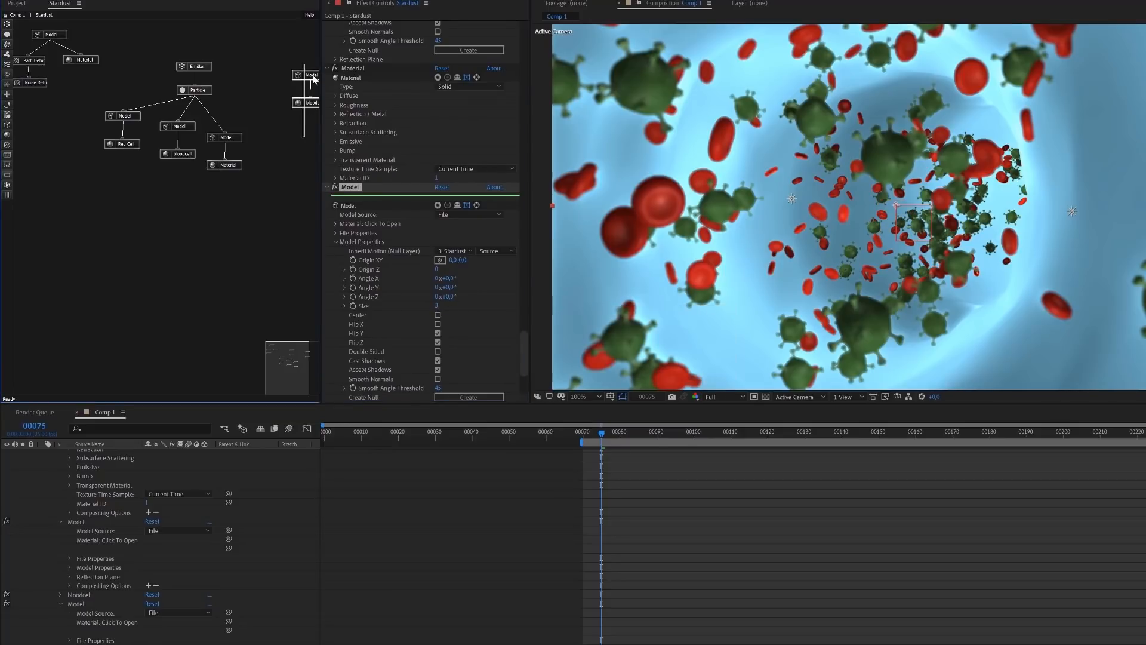
drag(314, 78, 275, 136)
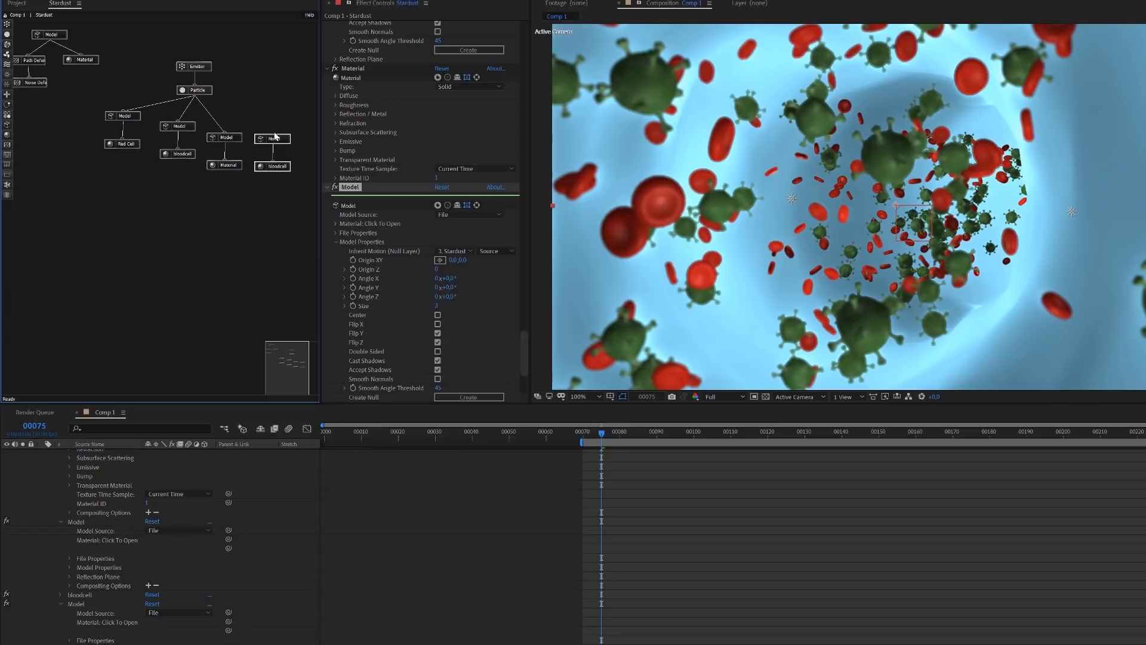
drag(191, 91, 273, 136)
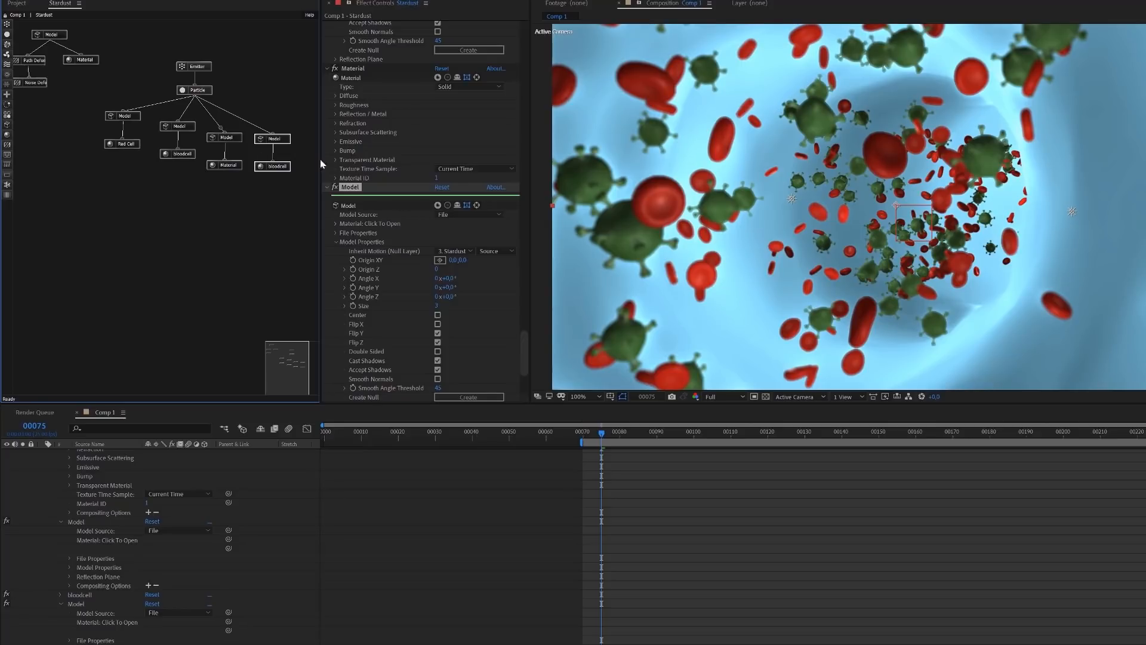
Adjust the Particle node's Shift Seed to 90 to rearrange the cells and viruses
click(196, 91)
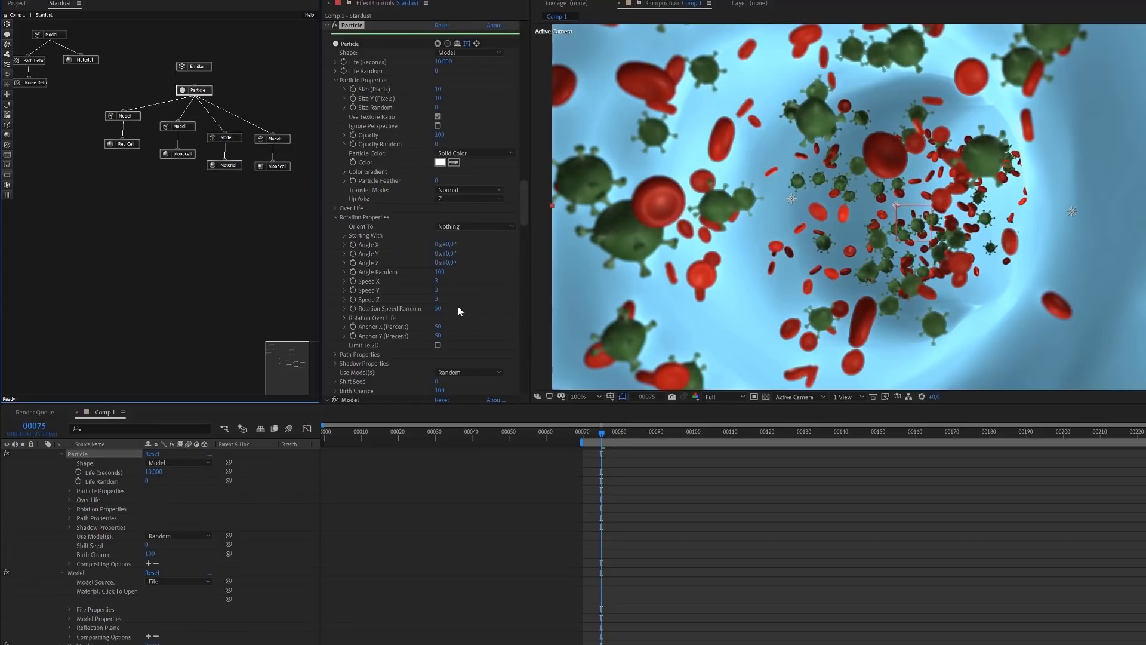
scroll(457, 306, down, 1)
drag(437, 359, 479, 360)
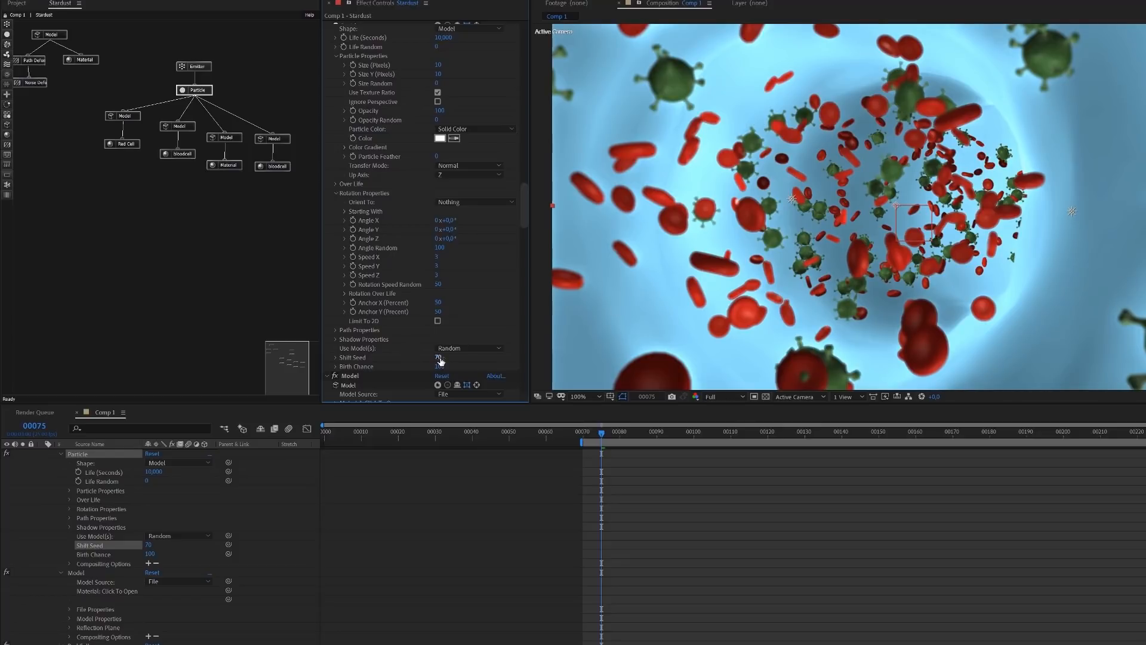
drag(440, 361, 453, 357)
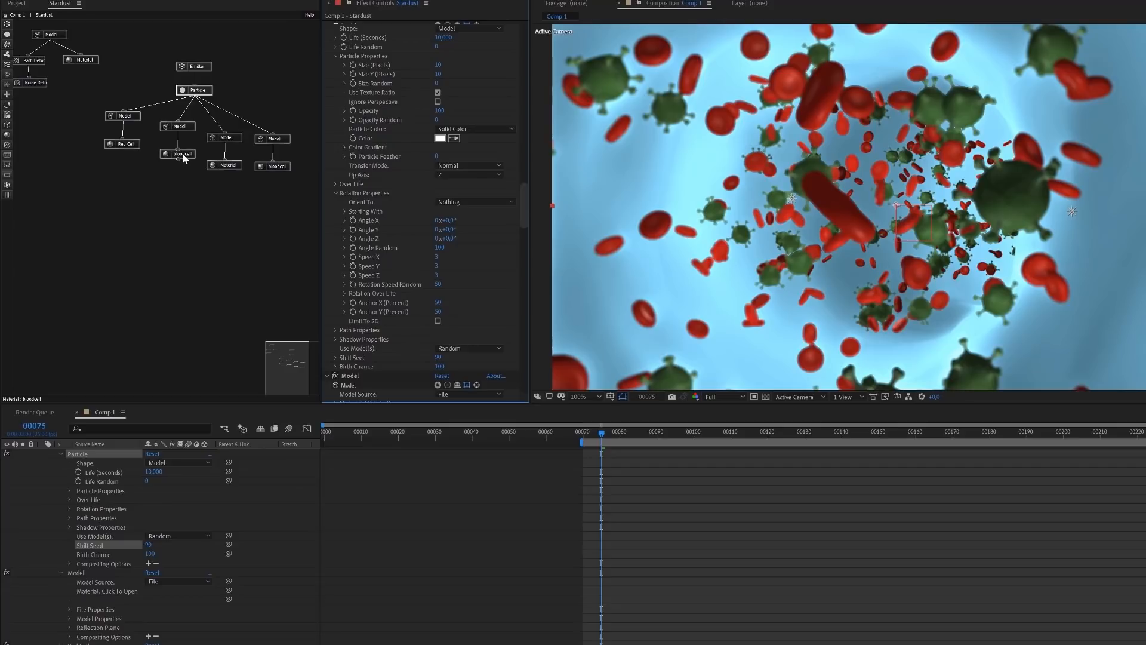
Examine the virus Material's Diffuse settings and briefly show the virus_01_color.jpg layer that serves as its texture
click(225, 167)
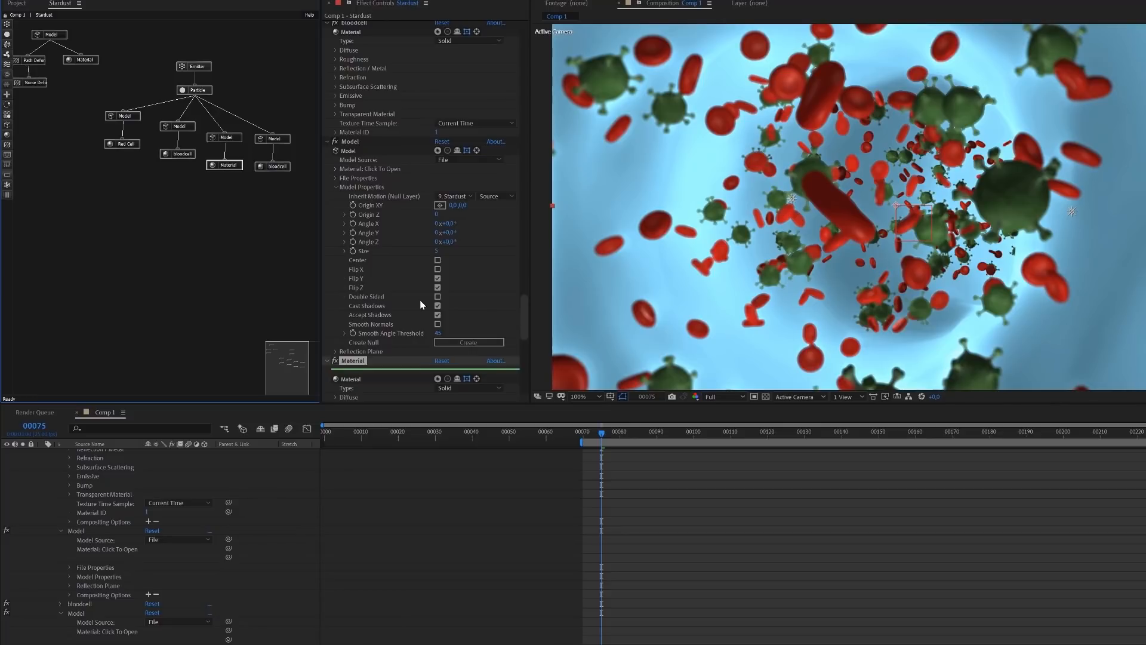
scroll(421, 301, down, 3)
click(337, 325)
scroll(418, 352, down, 3)
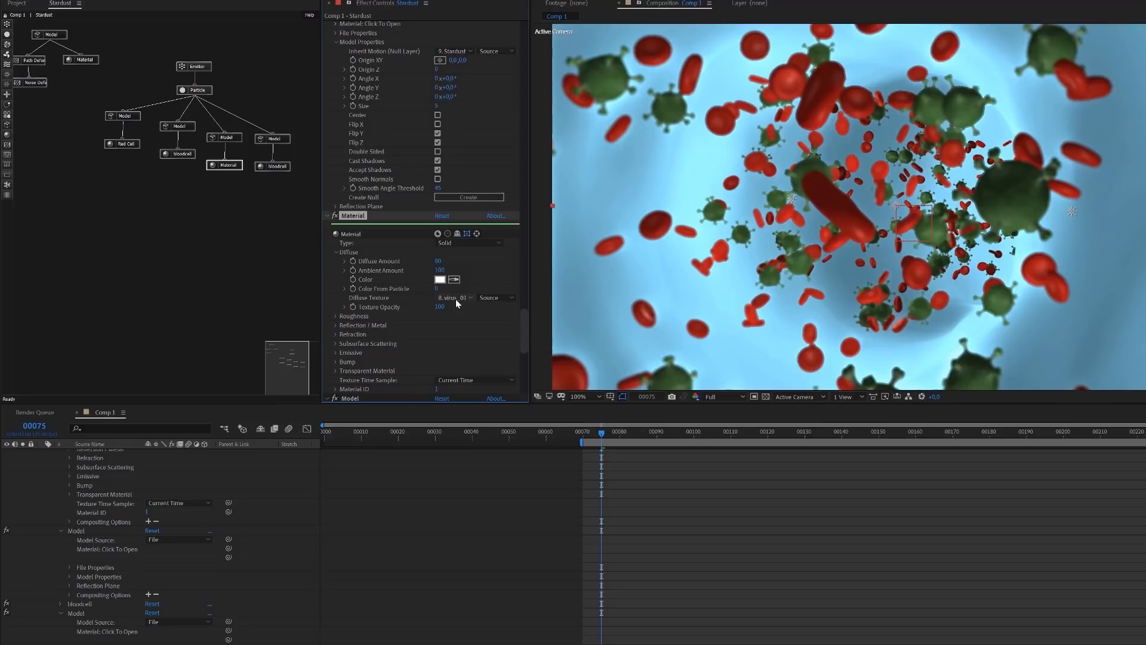
scroll(296, 540, down, 5)
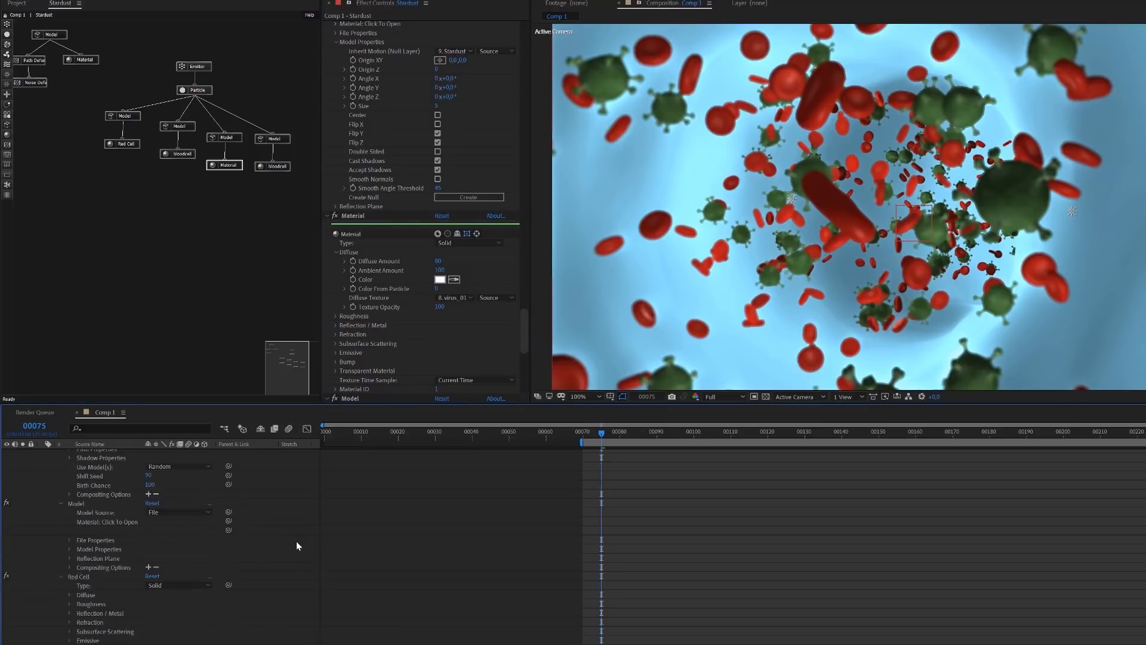
scroll(300, 538, up, 15)
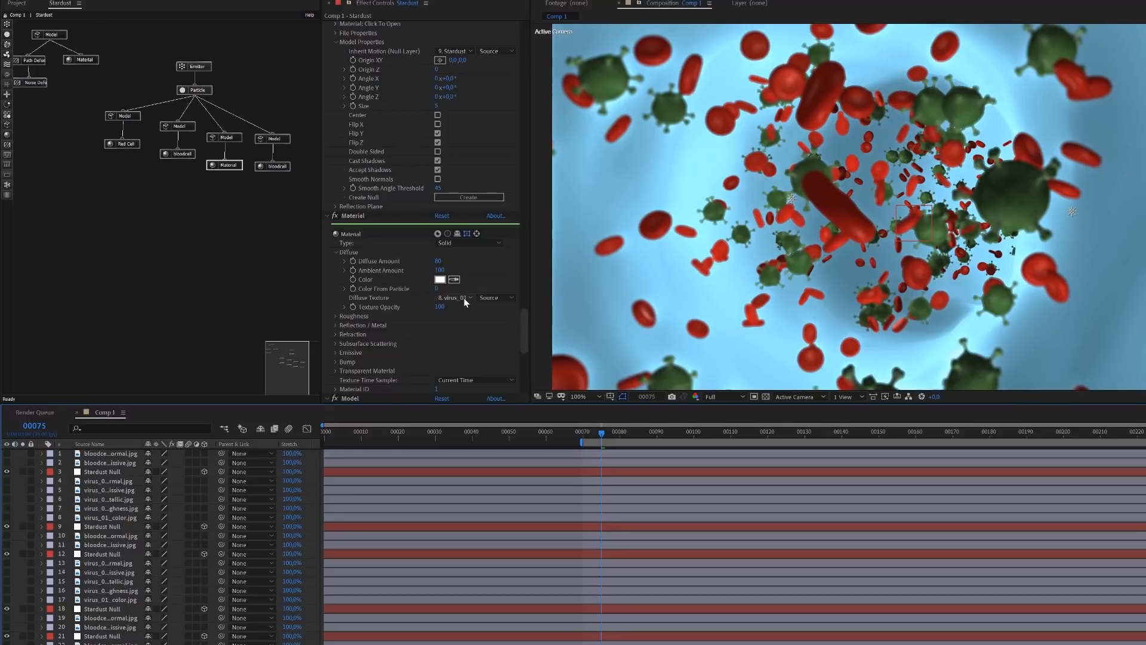
click(114, 481)
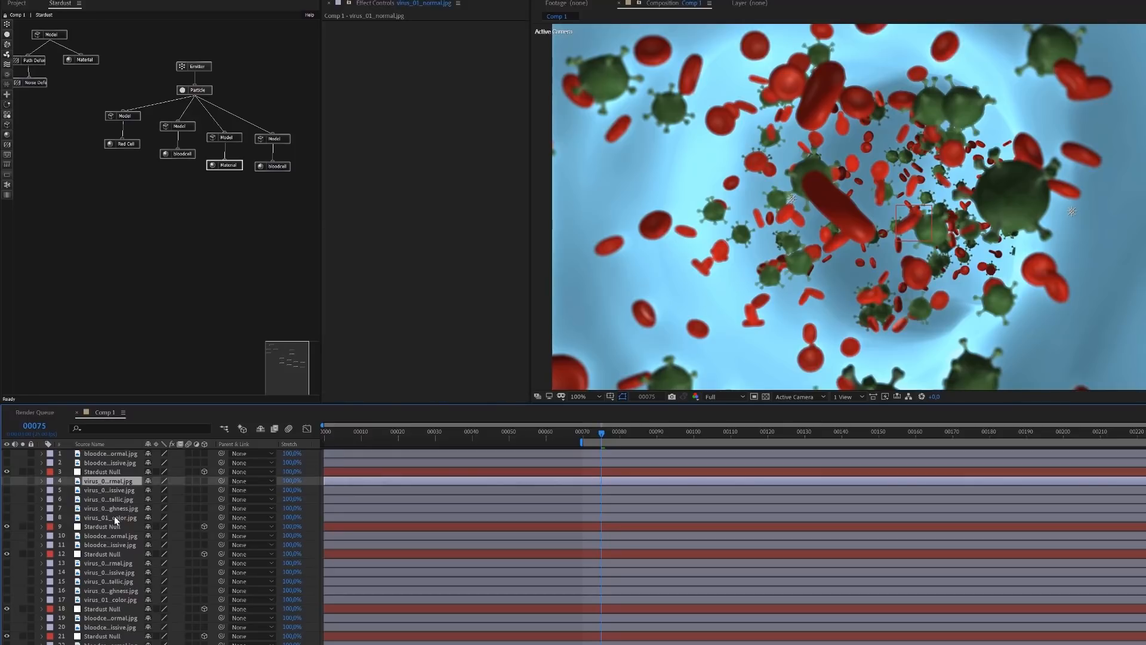
click(116, 518)
click(6, 516)
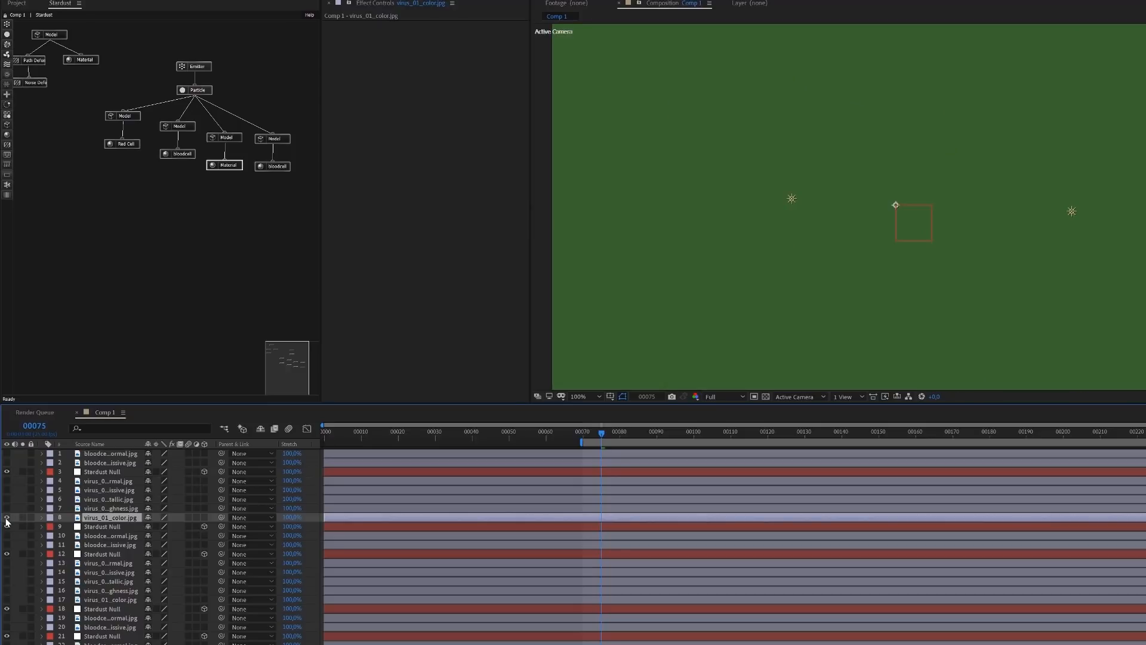
click(7, 517)
Set the virus Material's Diffuse Texture to None
click(226, 166)
scroll(446, 361, down, 3)
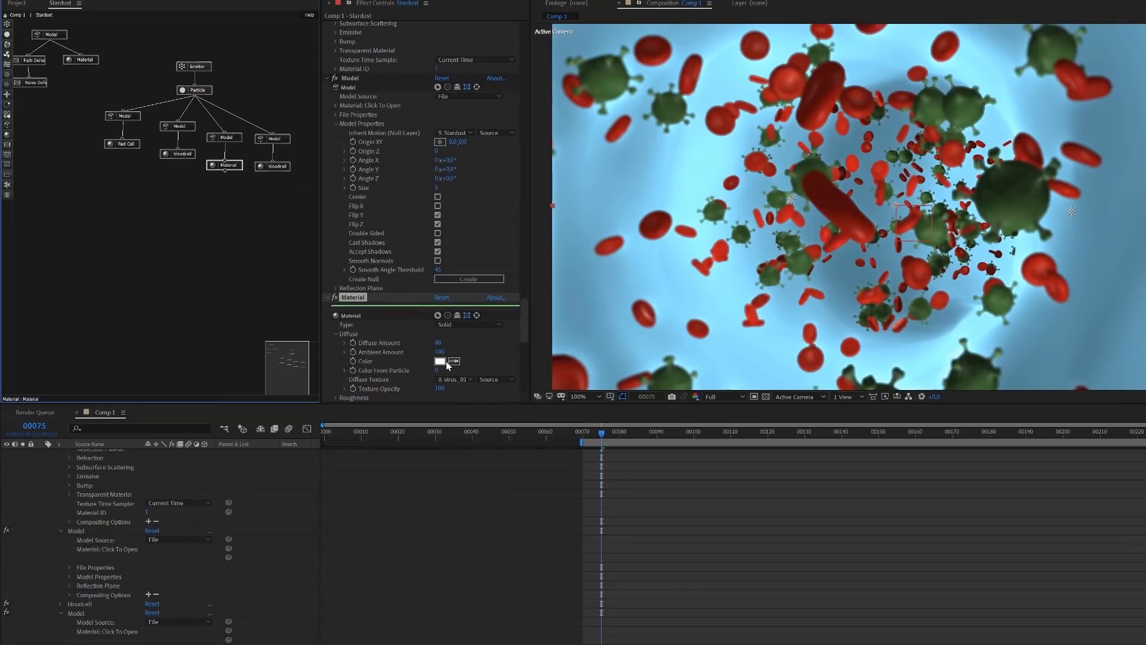
click(450, 379)
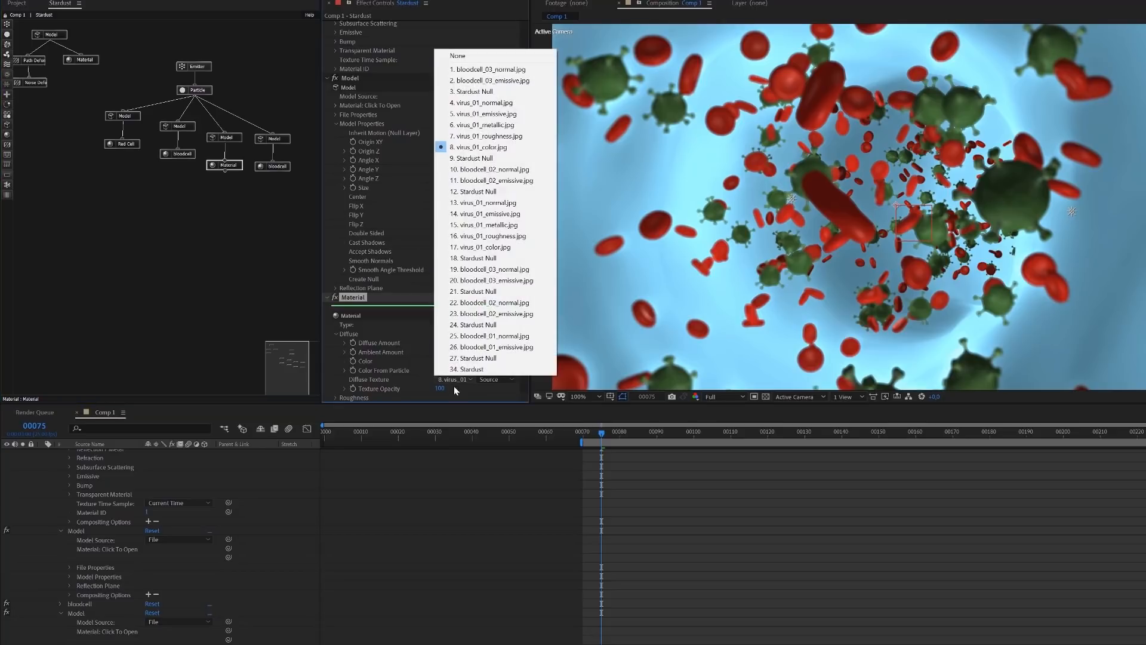
click(471, 56)
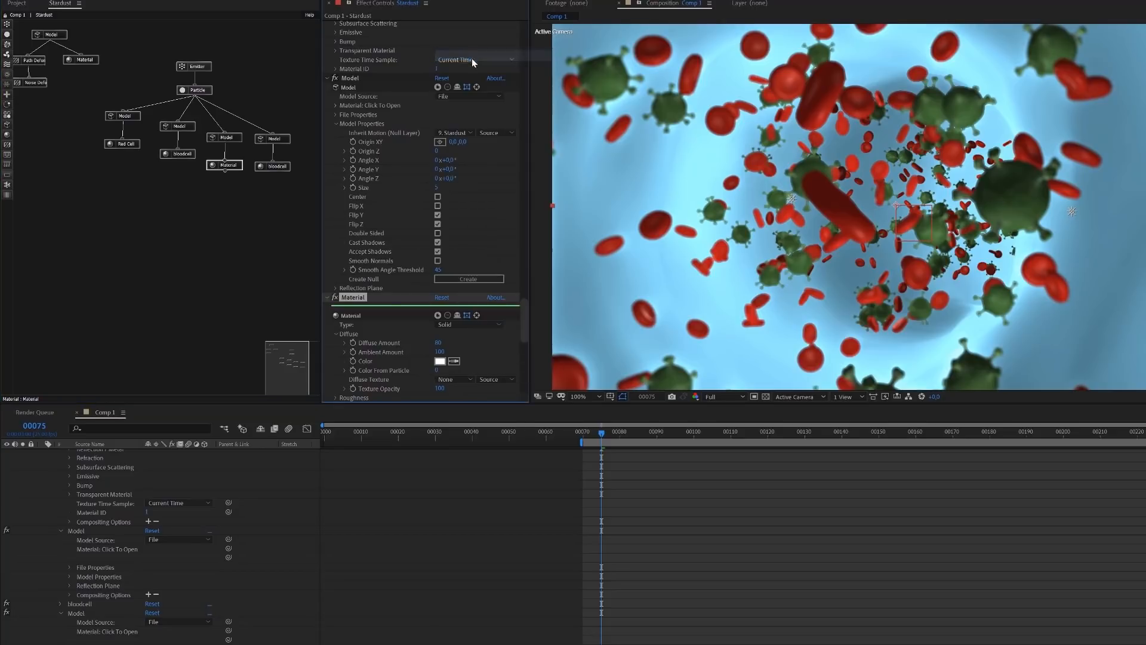
Set the virus Material's Diffuse Color to a pale cyan-blue, sampling the blue of the vein as a starting point
click(439, 361)
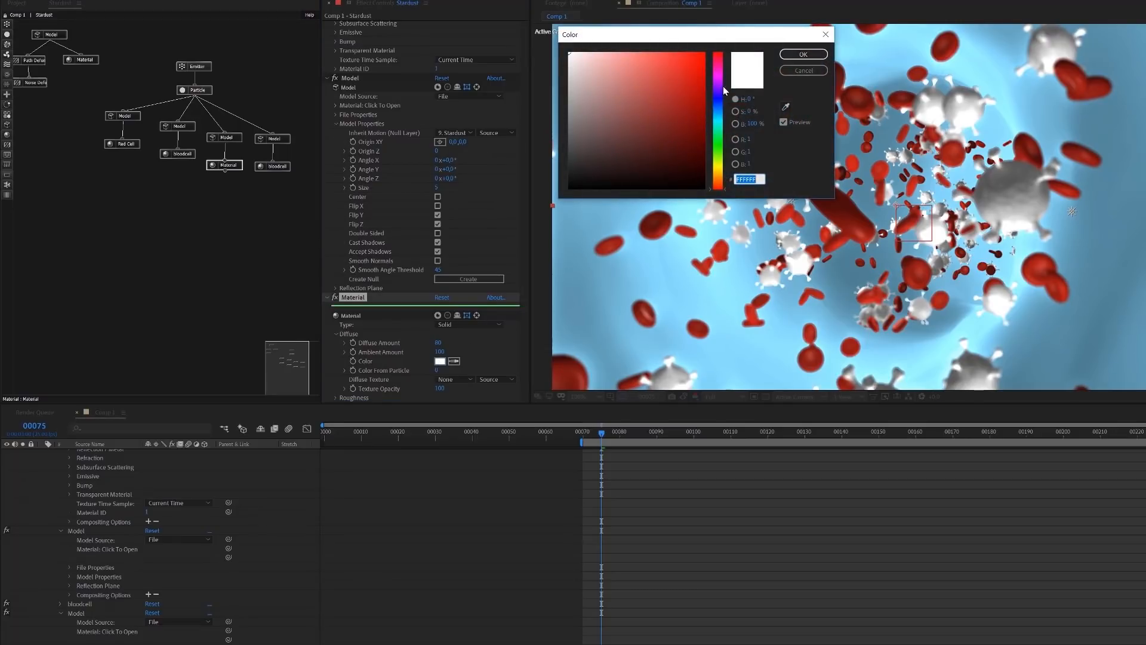
drag(723, 109, 719, 120)
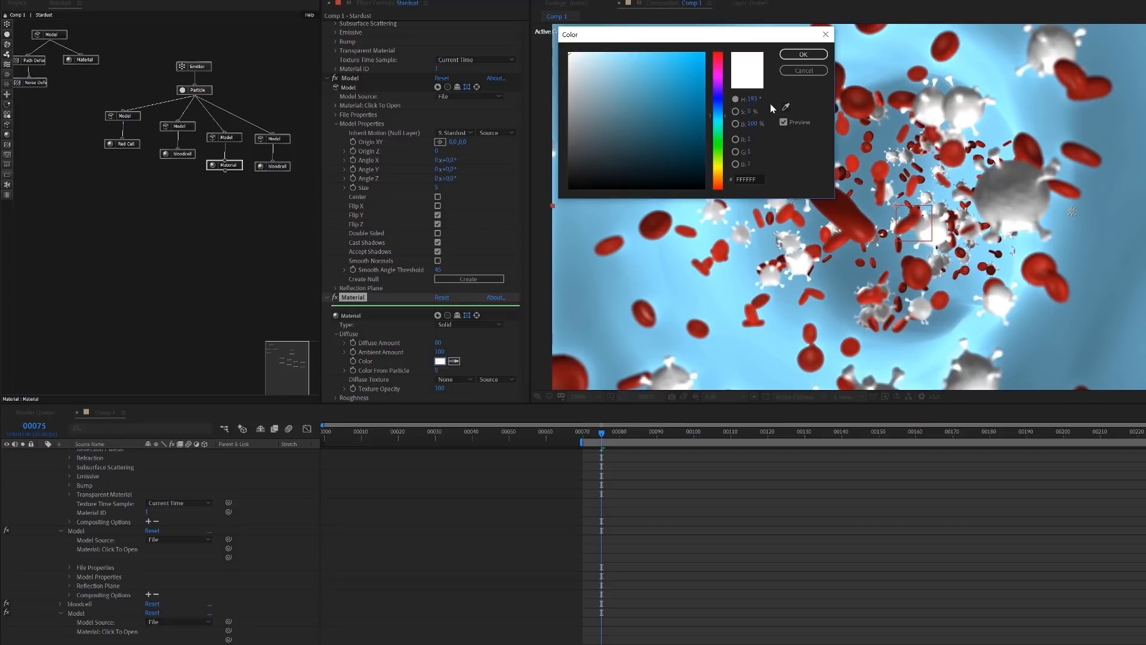
click(785, 110)
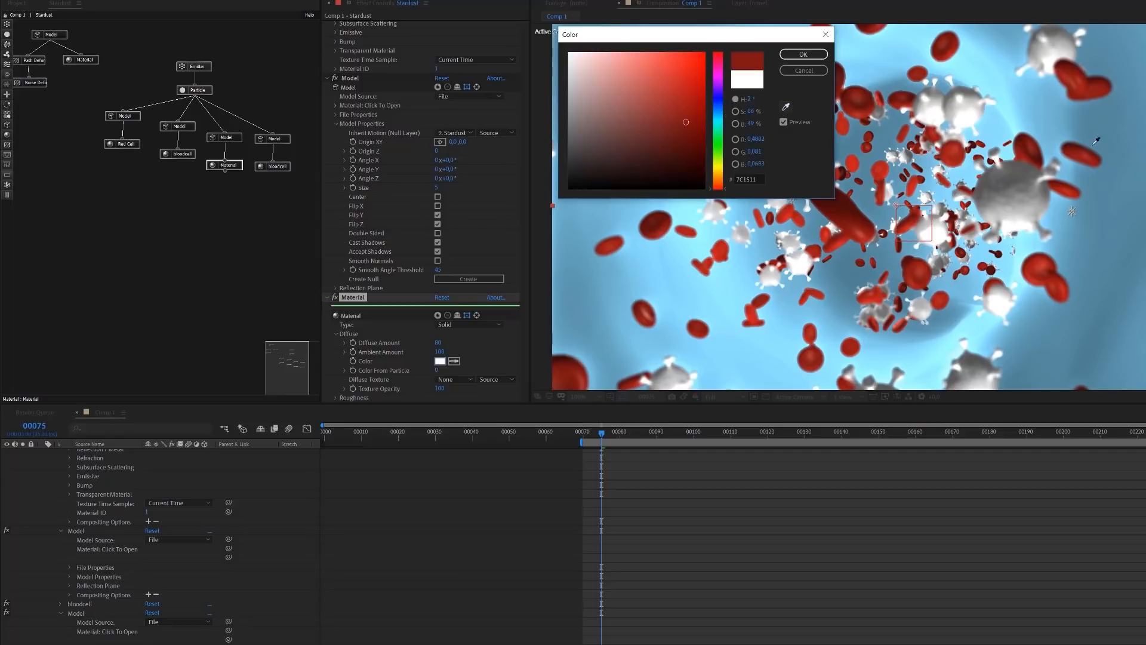
click(1012, 96)
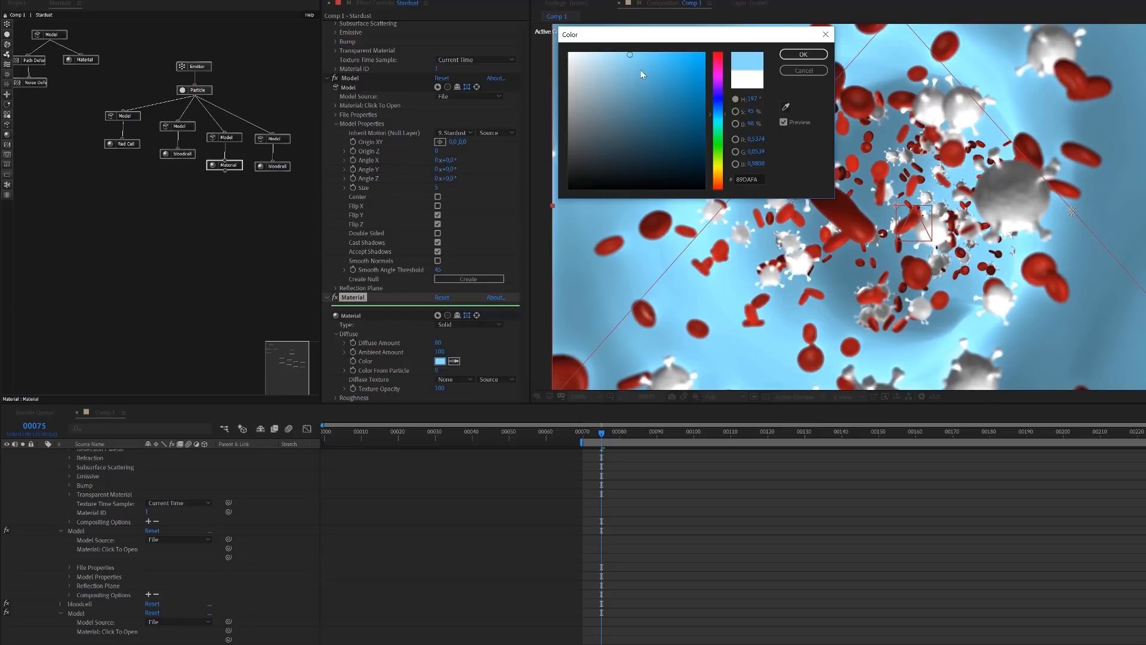
click(718, 116)
drag(647, 85, 609, 51)
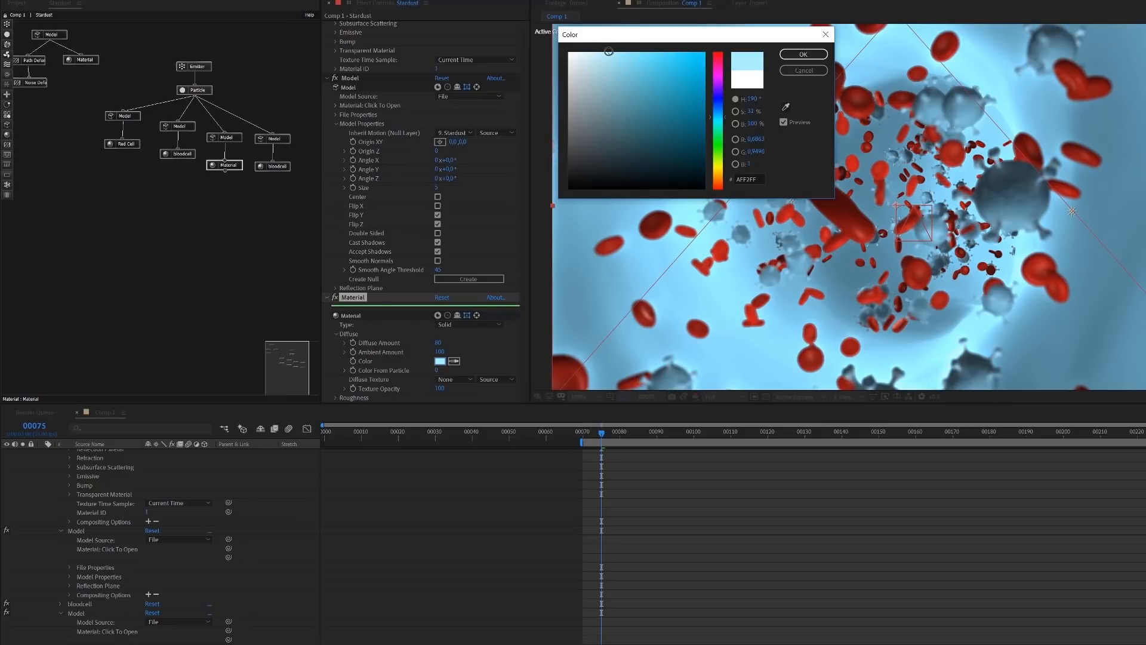
click(816, 56)
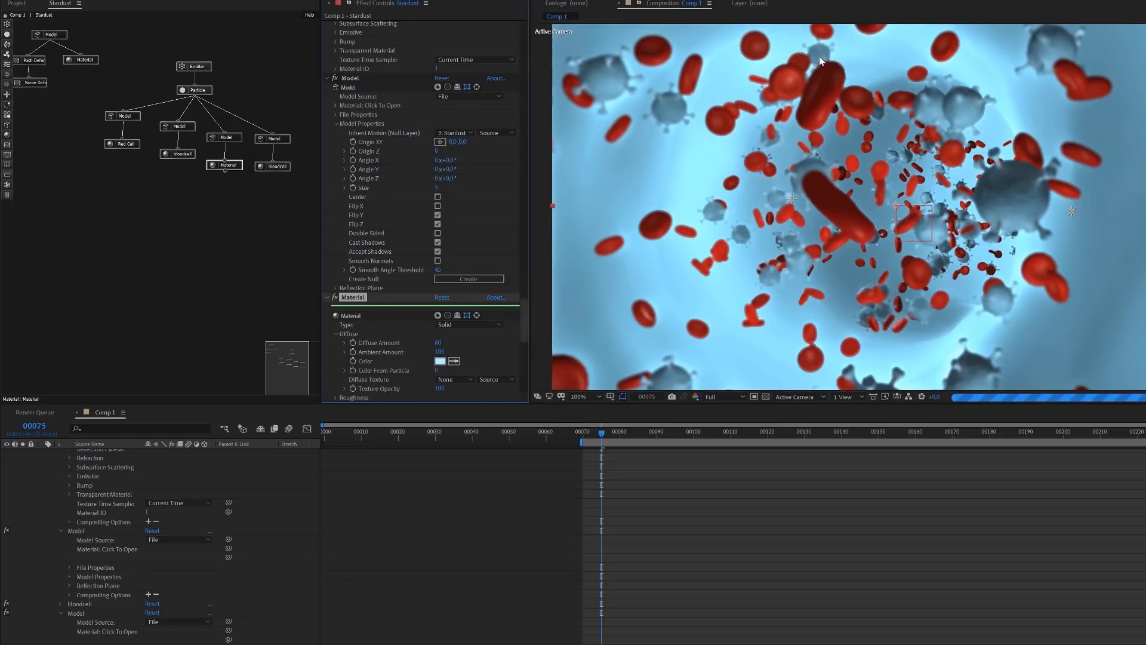
Adjust the virus Material's Diffuse Color to the slightly greener light blue 99ECF7
click(440, 361)
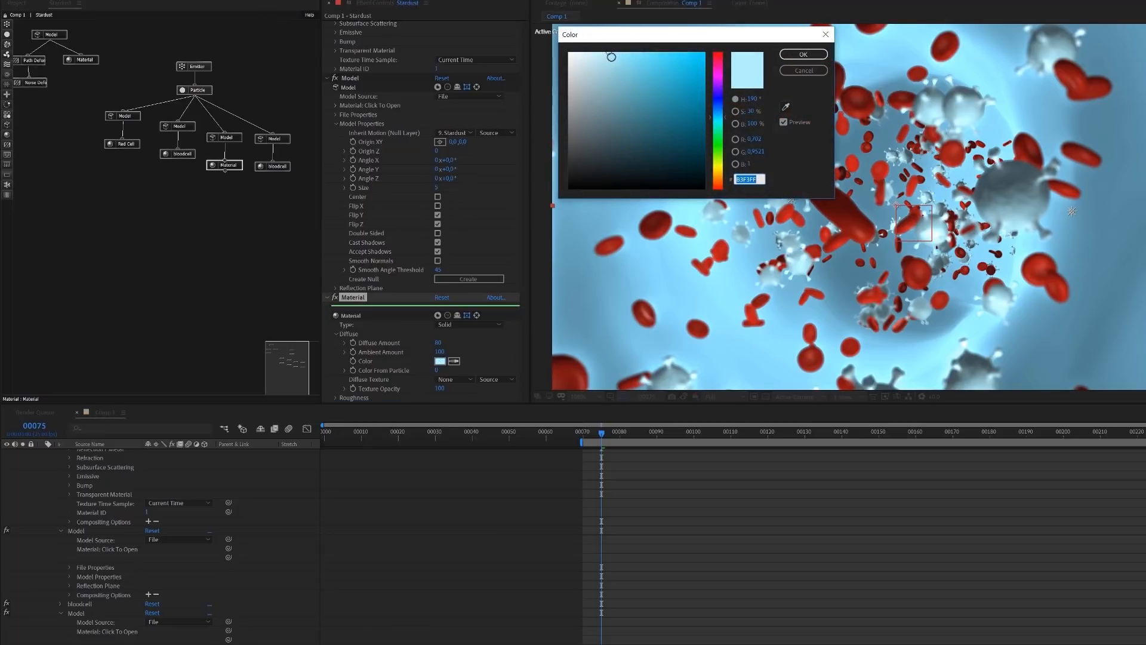
click(618, 56)
click(620, 56)
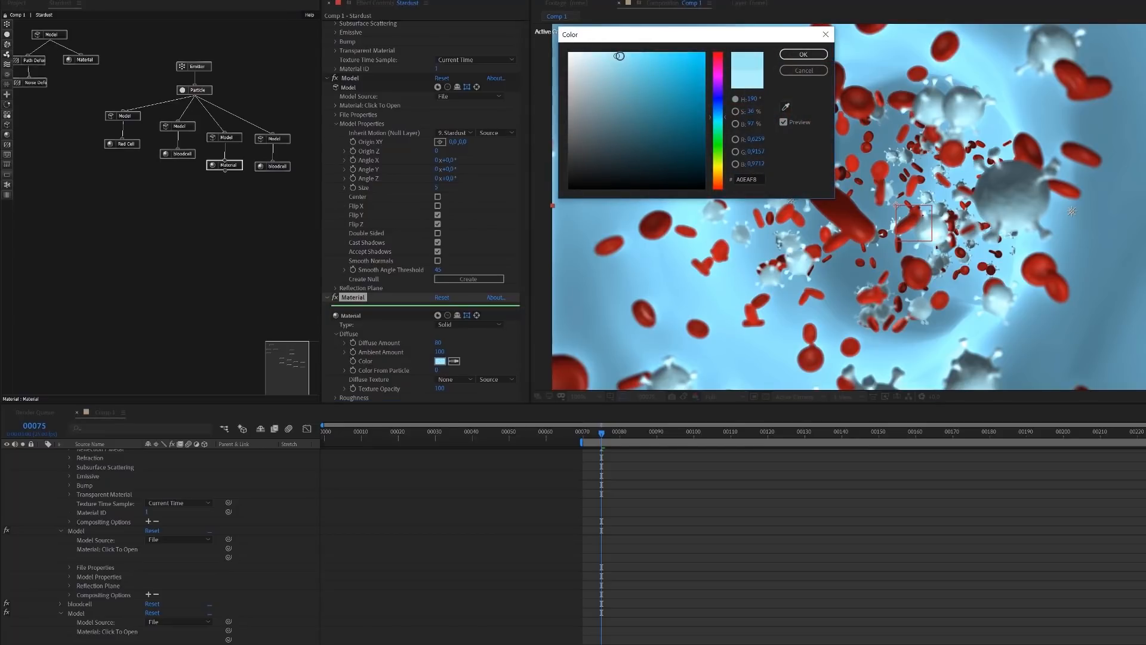
click(718, 118)
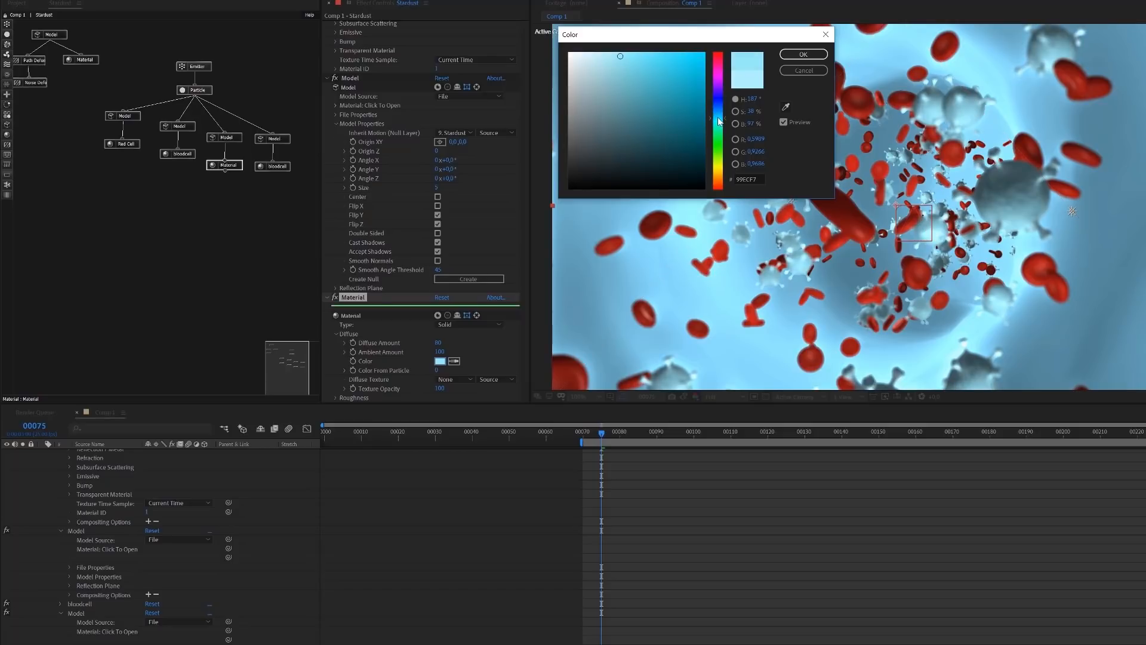
click(821, 50)
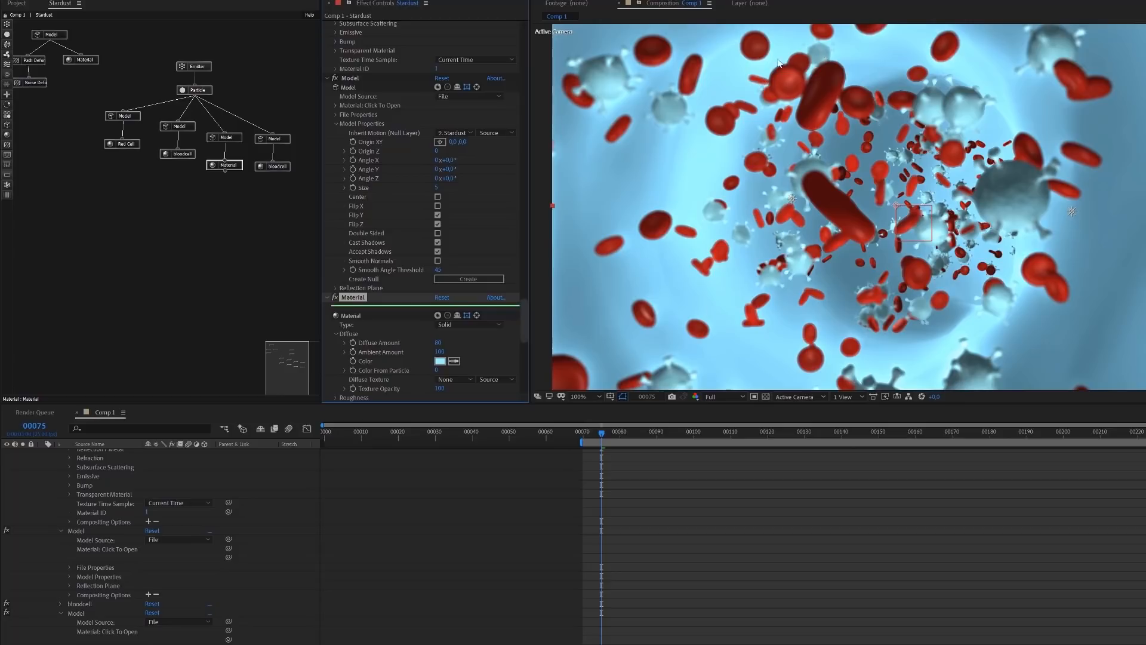
Set the virus Material's Diffuse Color to the more saturated blue 71D7F8
click(440, 362)
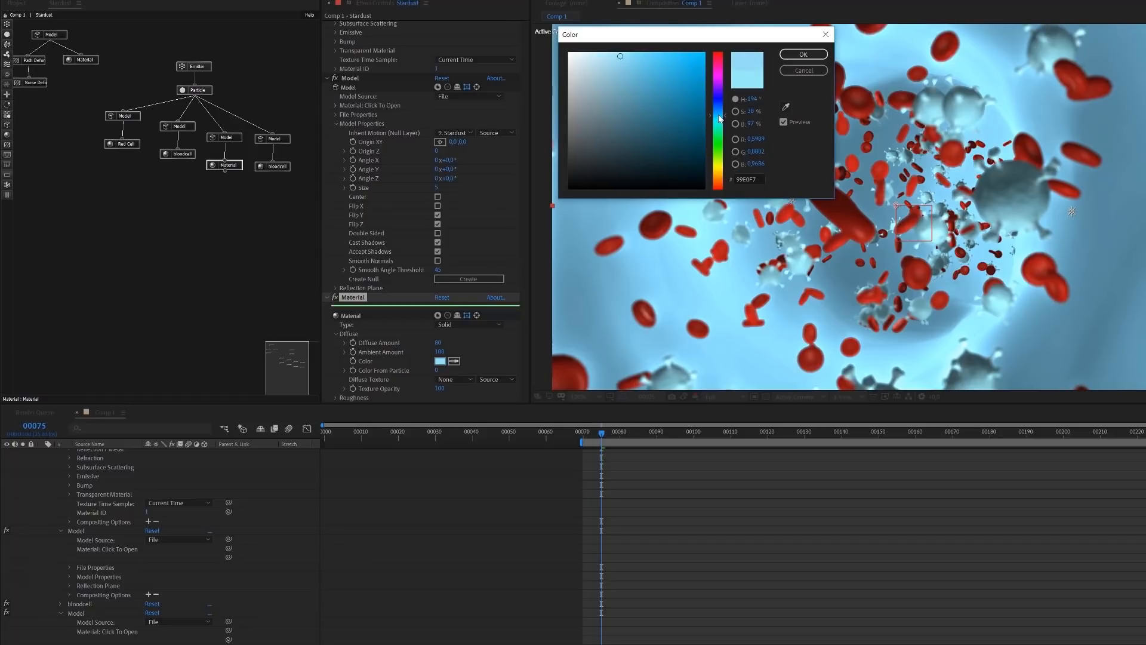
click(643, 56)
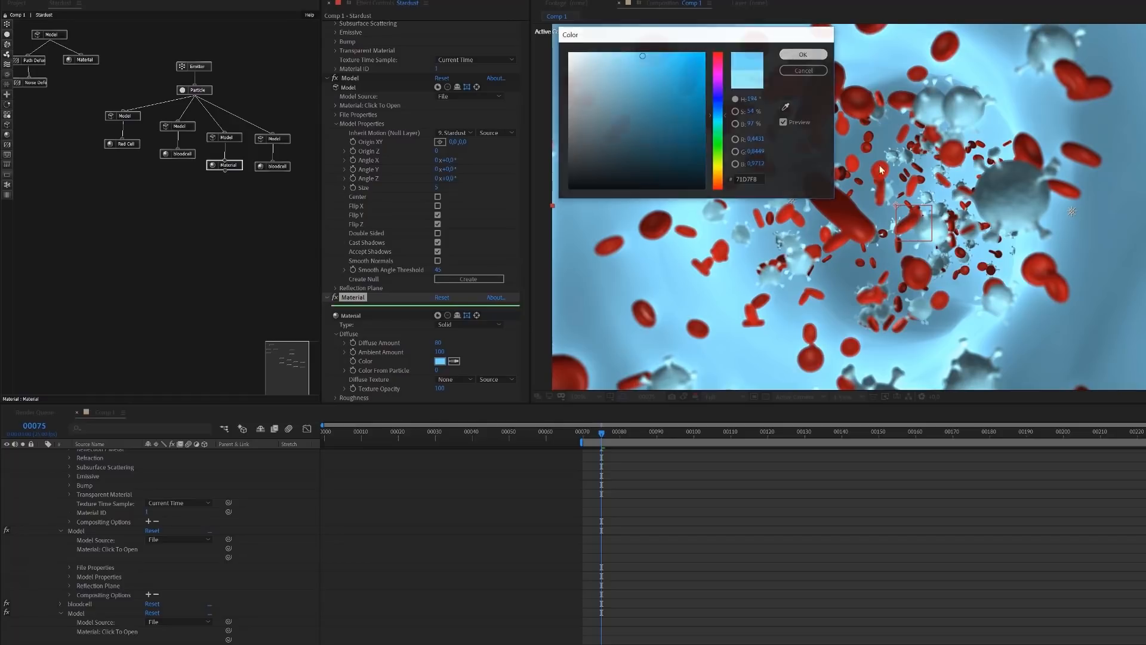
key(Return)
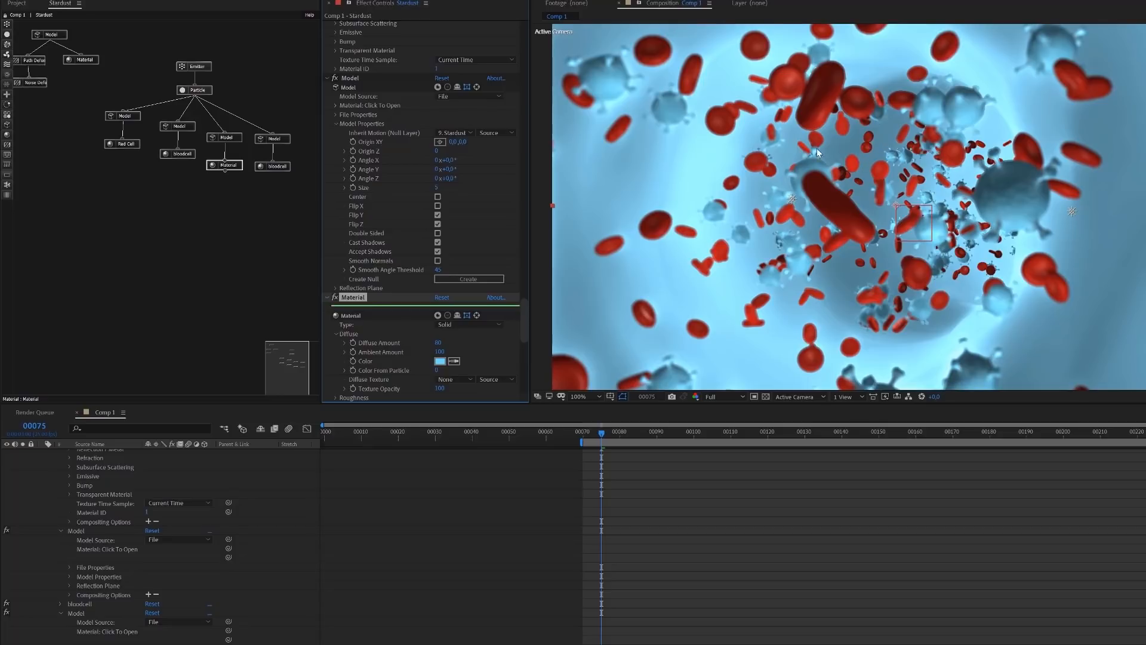
Collapse the Stardust layer's expanded properties, select Point Light 1 and switch the composition viewer to 4 Views
scroll(194, 478, up, 5)
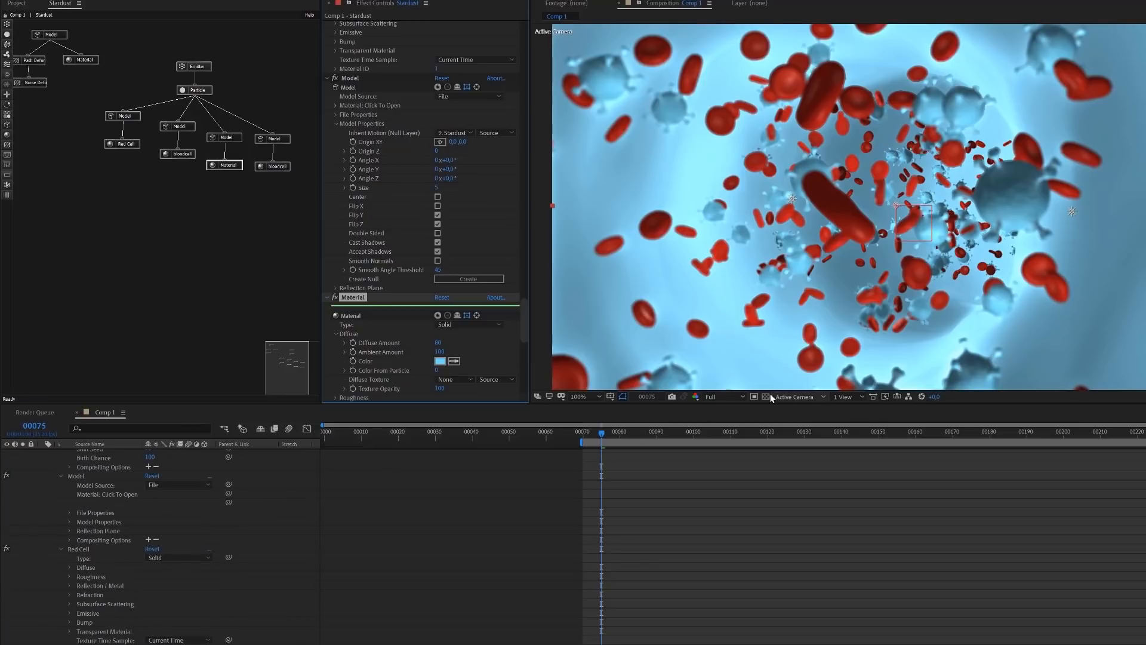
scroll(201, 488, up, 5)
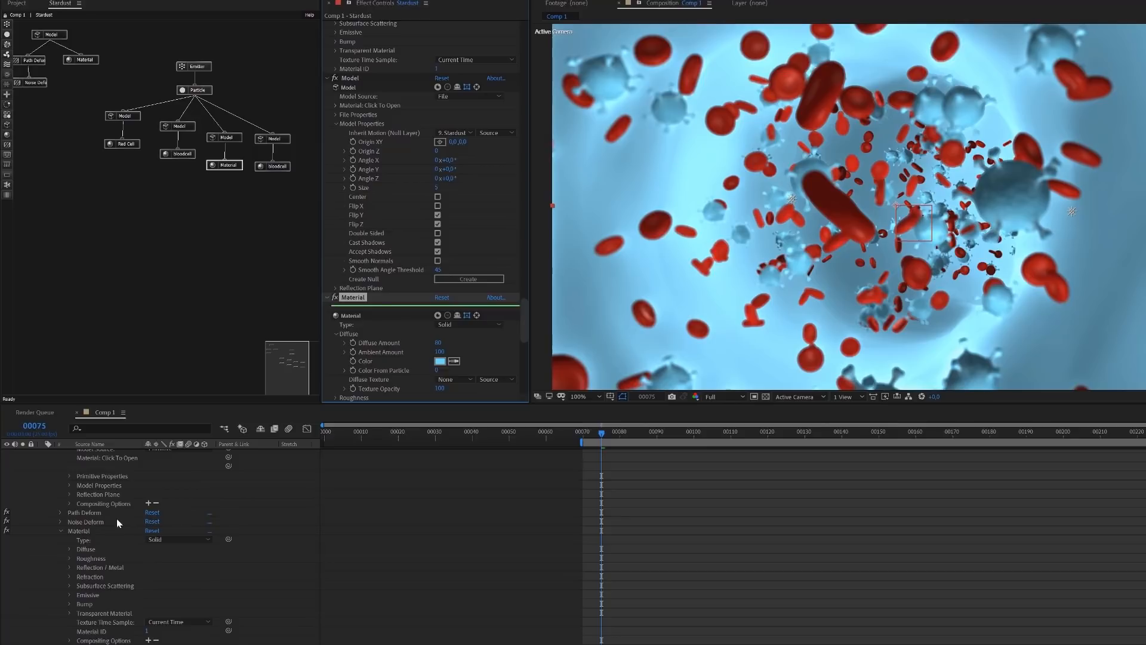
key(u)
key(u)
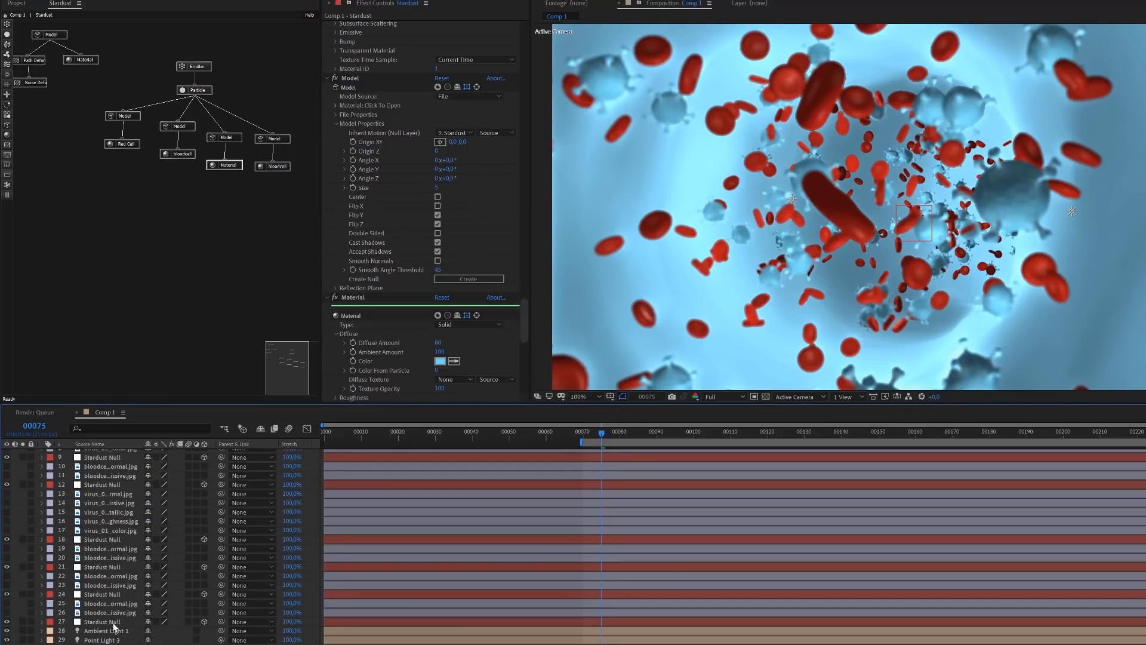
click(102, 643)
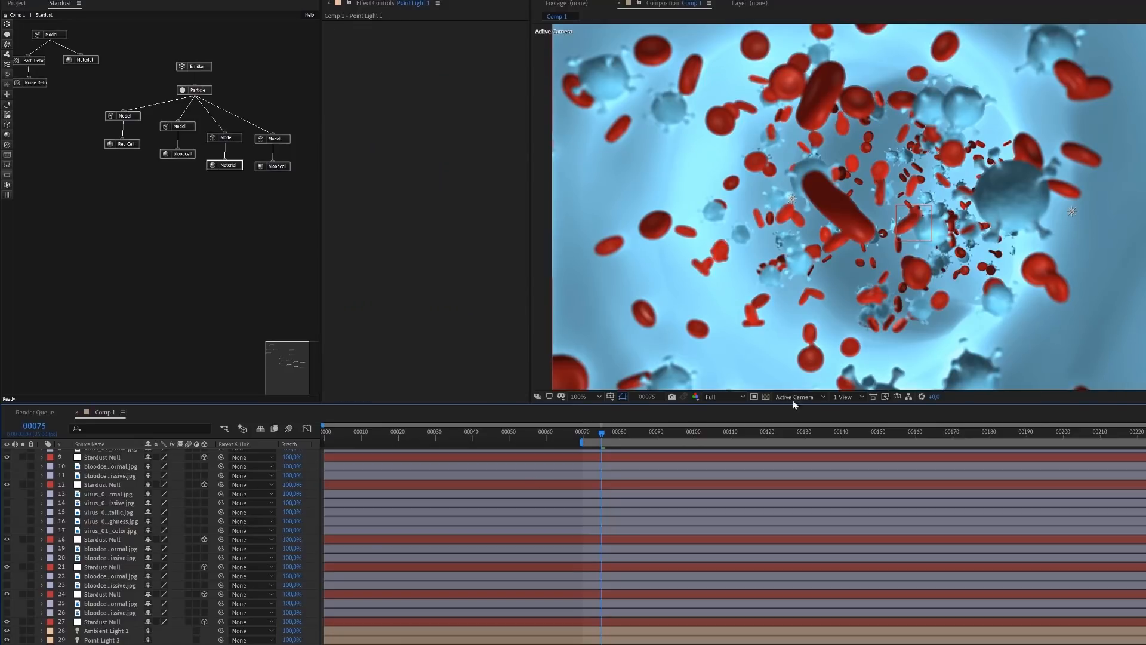
click(844, 396)
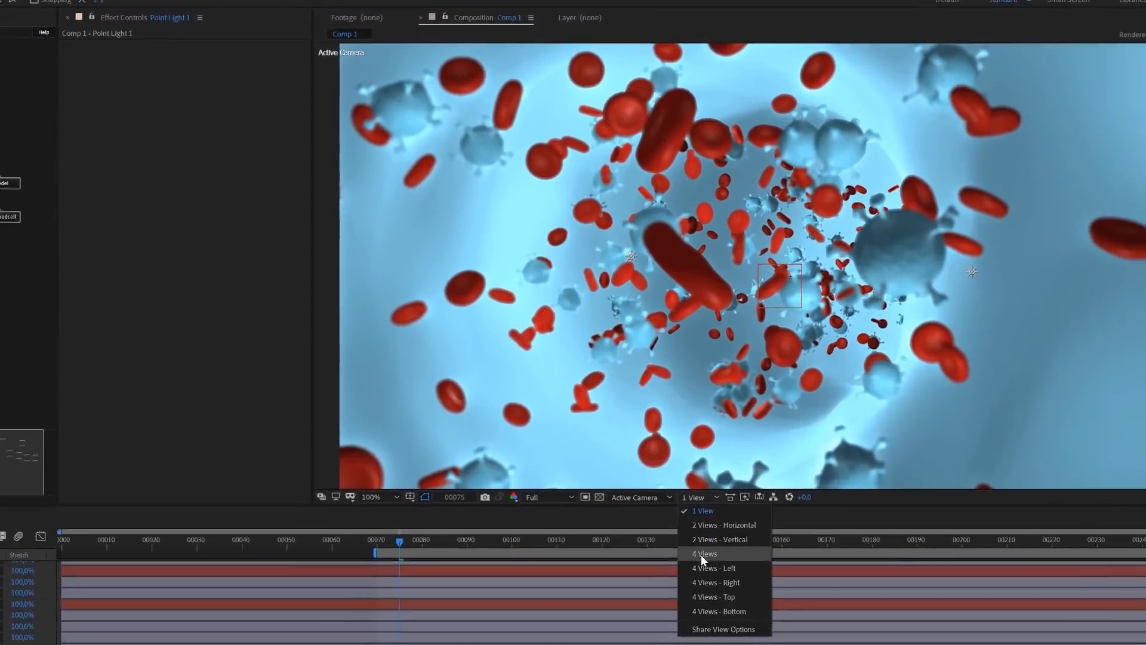
click(855, 454)
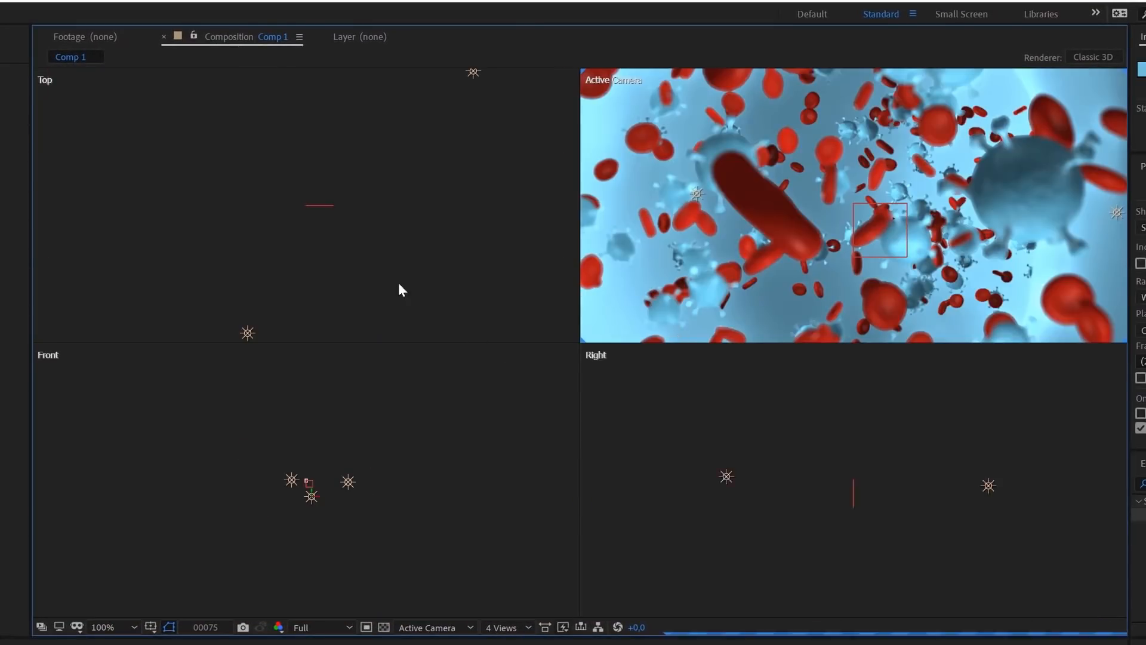
Move Point Light 1 slightly sideways along the X axis in the Top view
scroll(345, 251, down, 2)
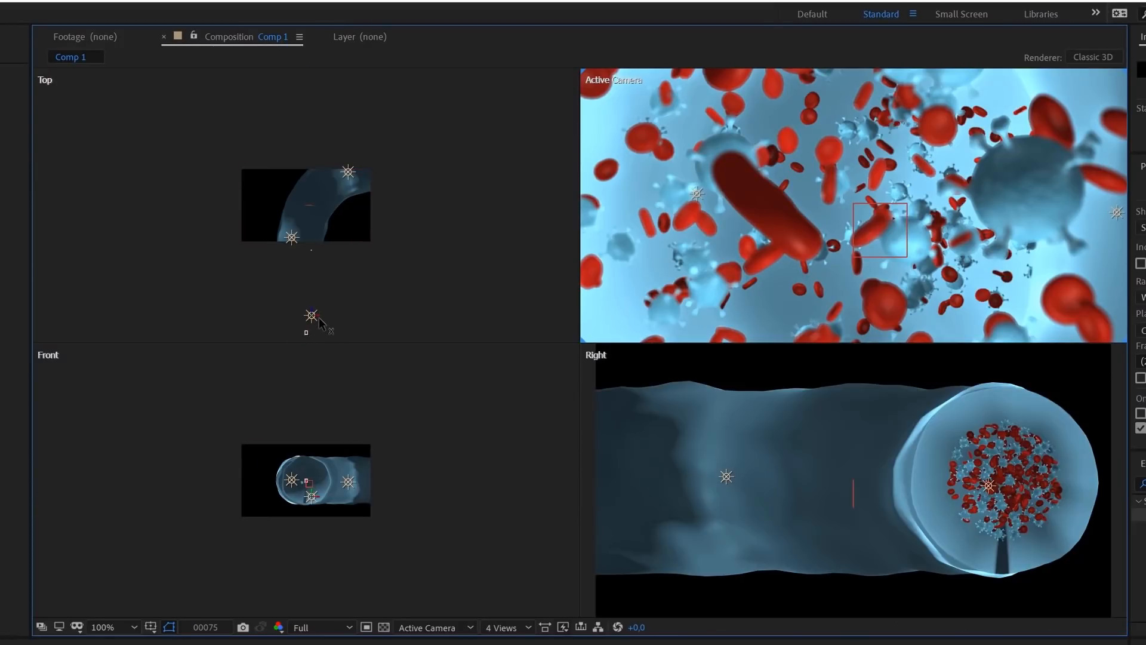
click(322, 322)
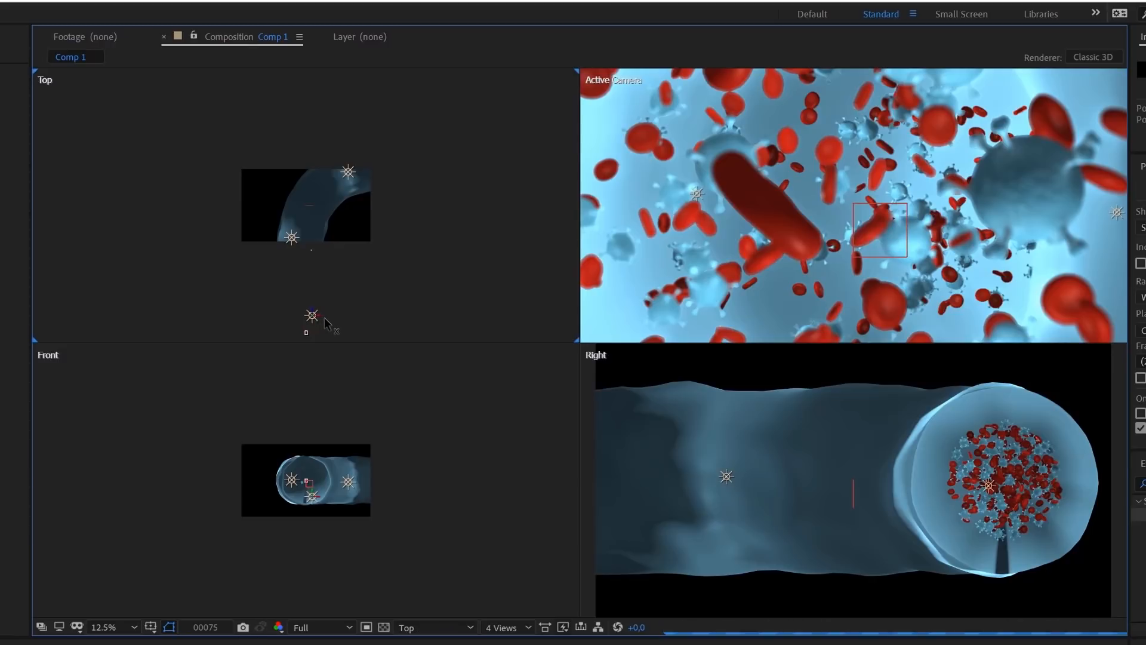
drag(327, 323, 332, 323)
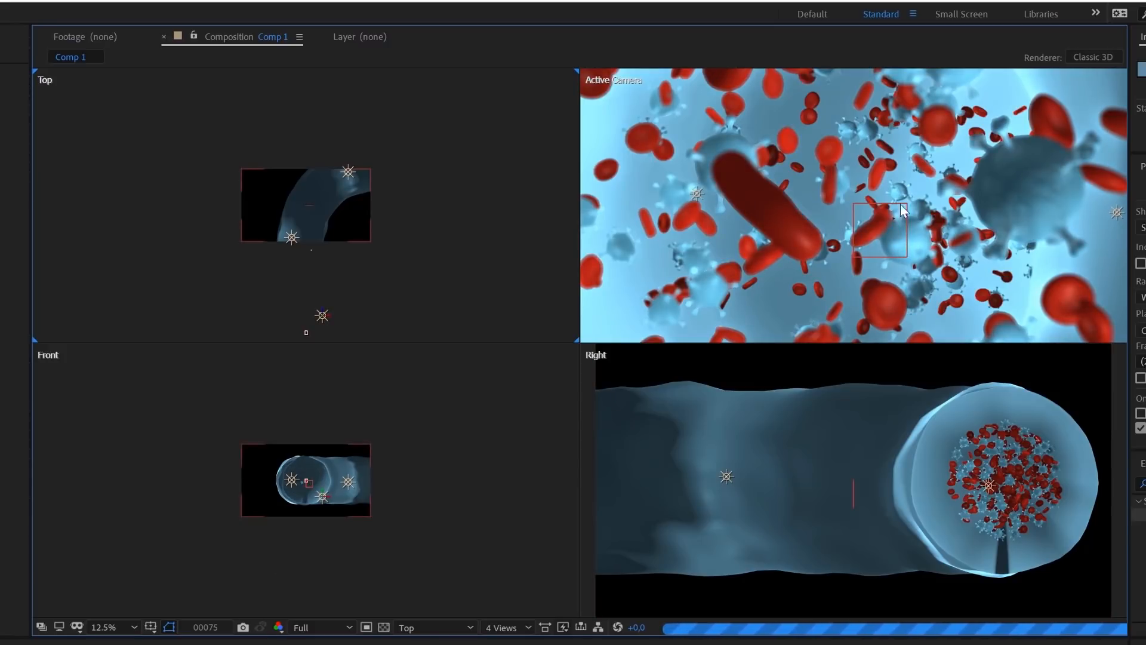
Select Point Light 2, show its Light Options and increase its Falloff Distance
click(291, 237)
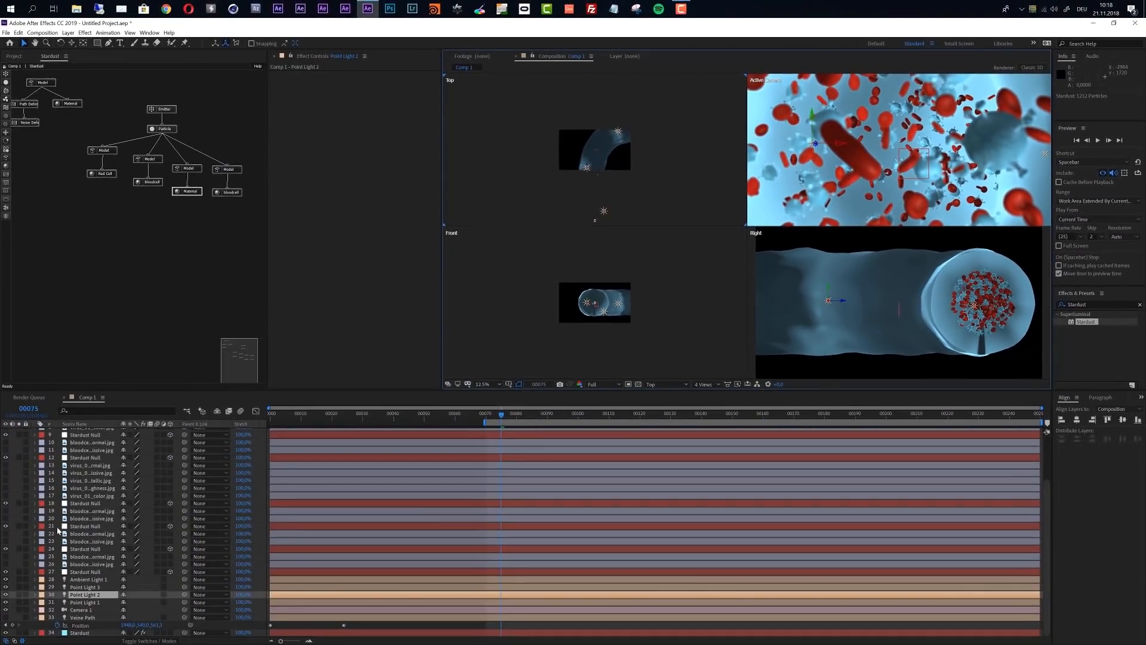
key(a)
key(a)
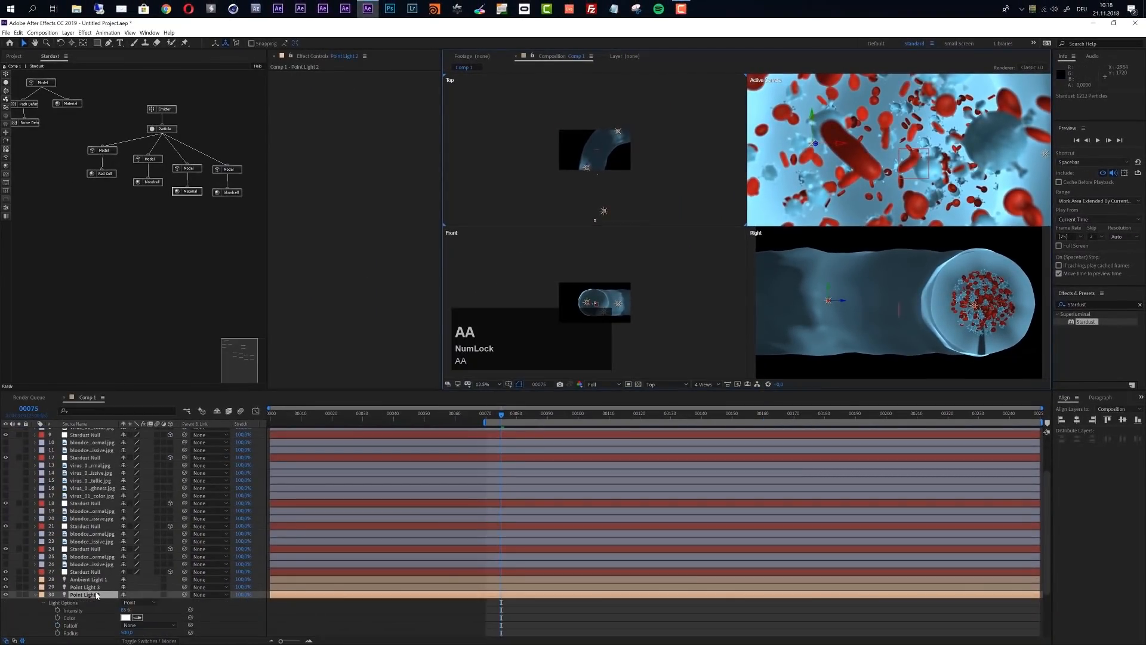
scroll(97, 595, down, 3)
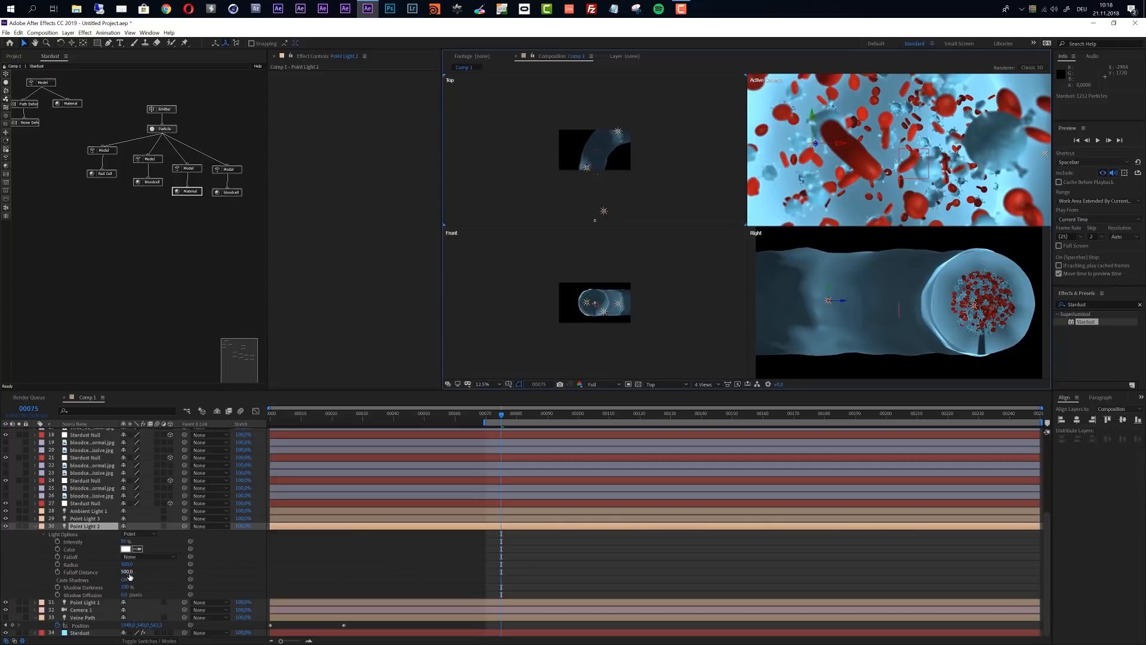
drag(129, 576, 198, 571)
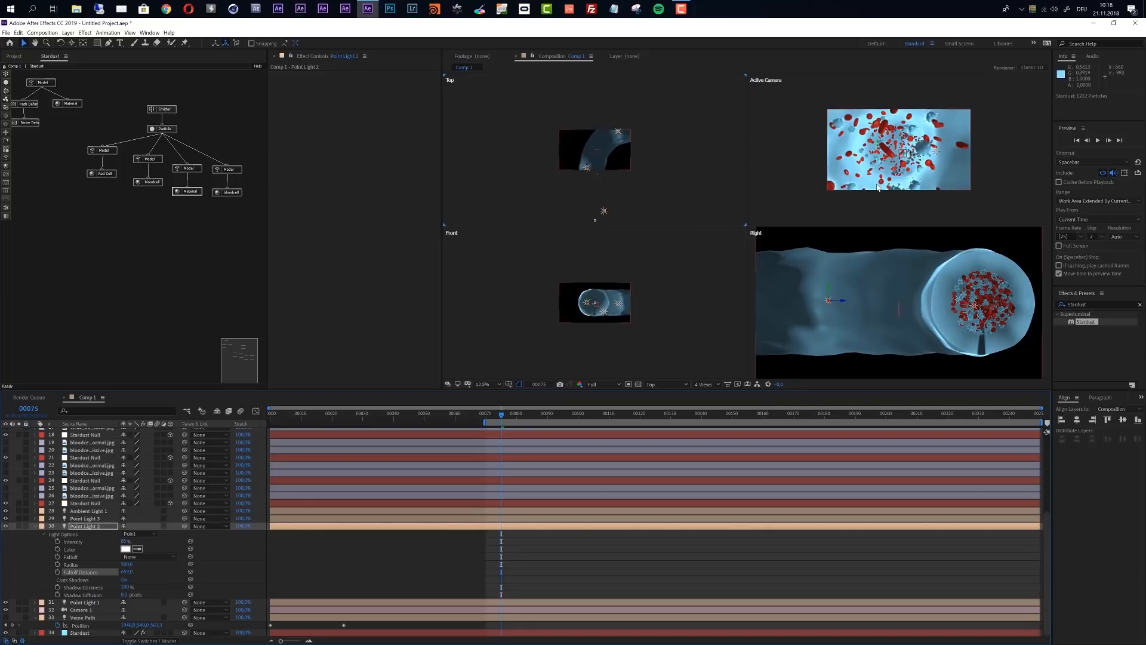
Show Point Light 3's Light Options and set its Intensity to 50 %
click(90, 519)
key(a)
key(a)
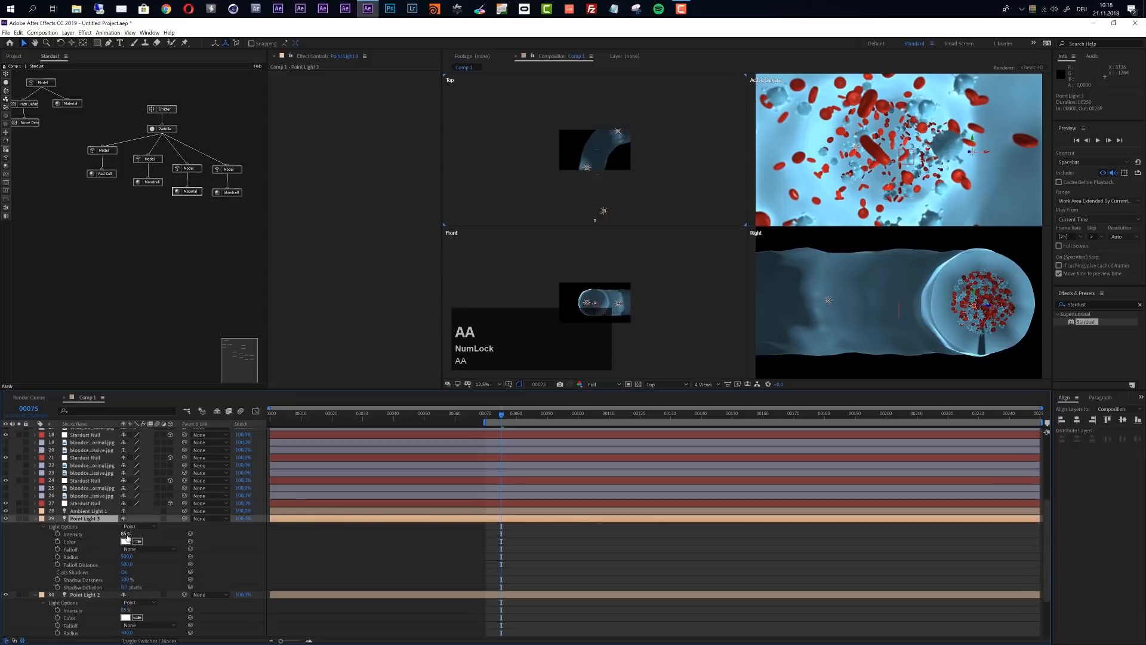
click(125, 535)
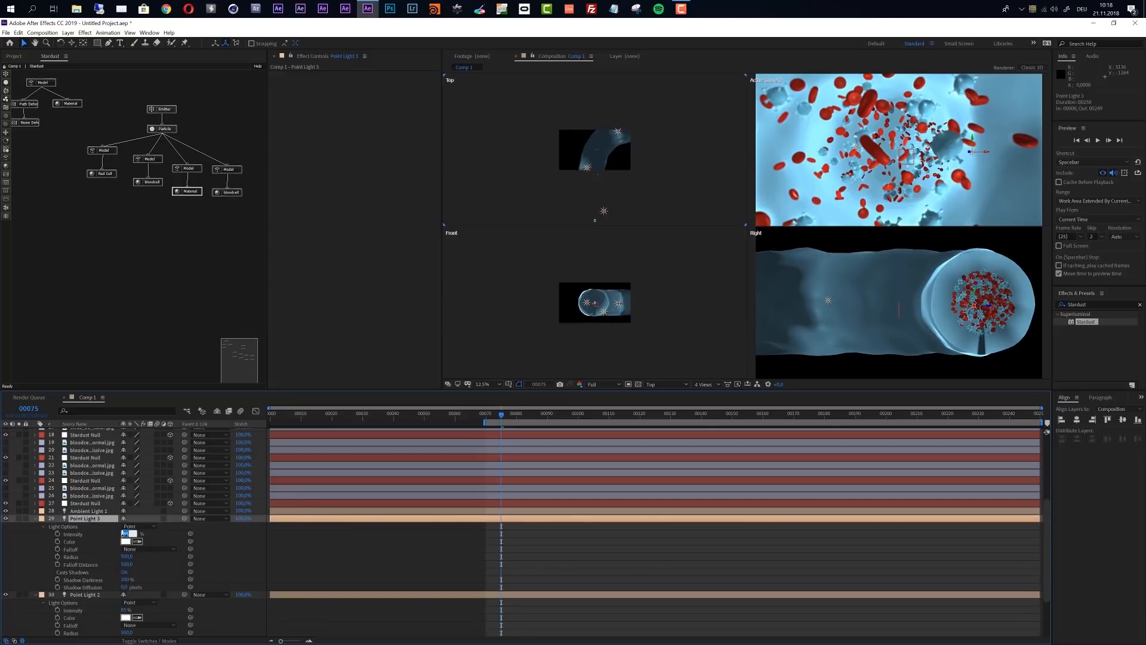
text(50)
key(Return)
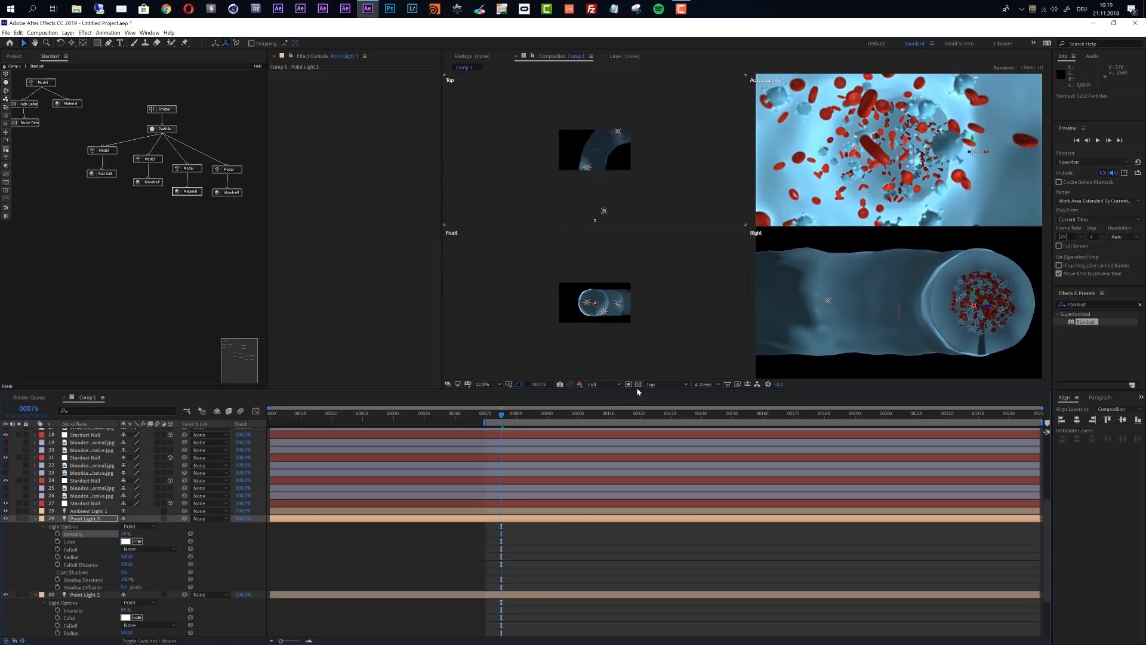
Switch the composition viewer back to 1 View showing the Active Camera
click(661, 385)
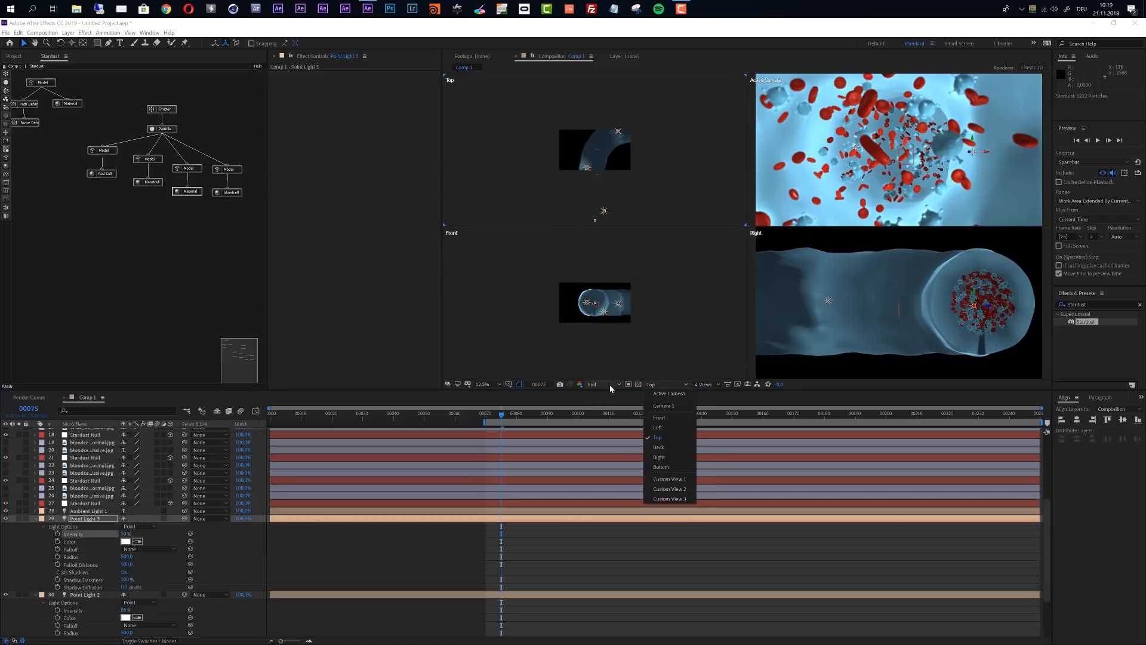
click(610, 384)
click(702, 385)
click(707, 394)
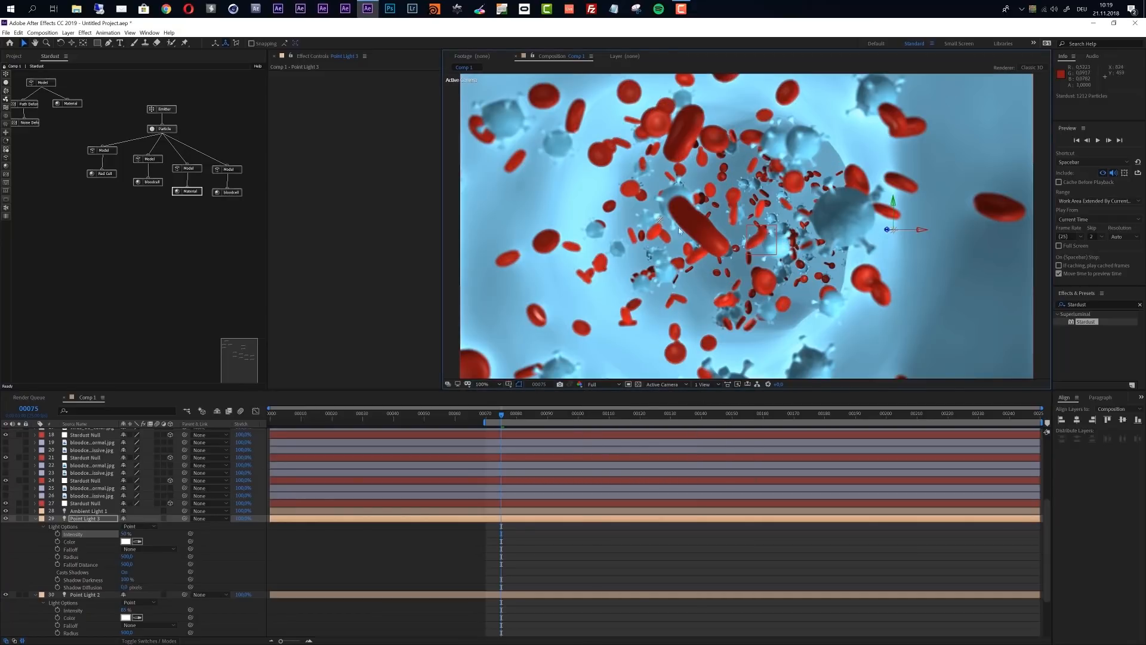
Show Camera 1's Camera Options in the timeline and set its Focus Distance to 500 pixels
scroll(80, 531, up, 4)
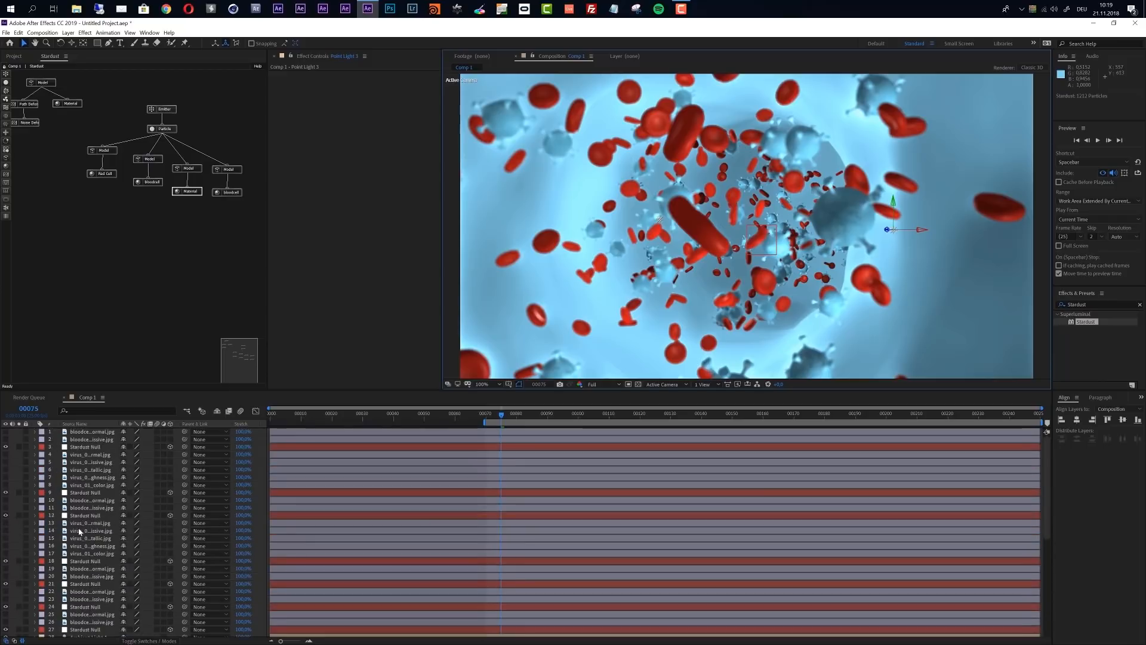
scroll(78, 531, down, 3)
scroll(78, 532, down, 5)
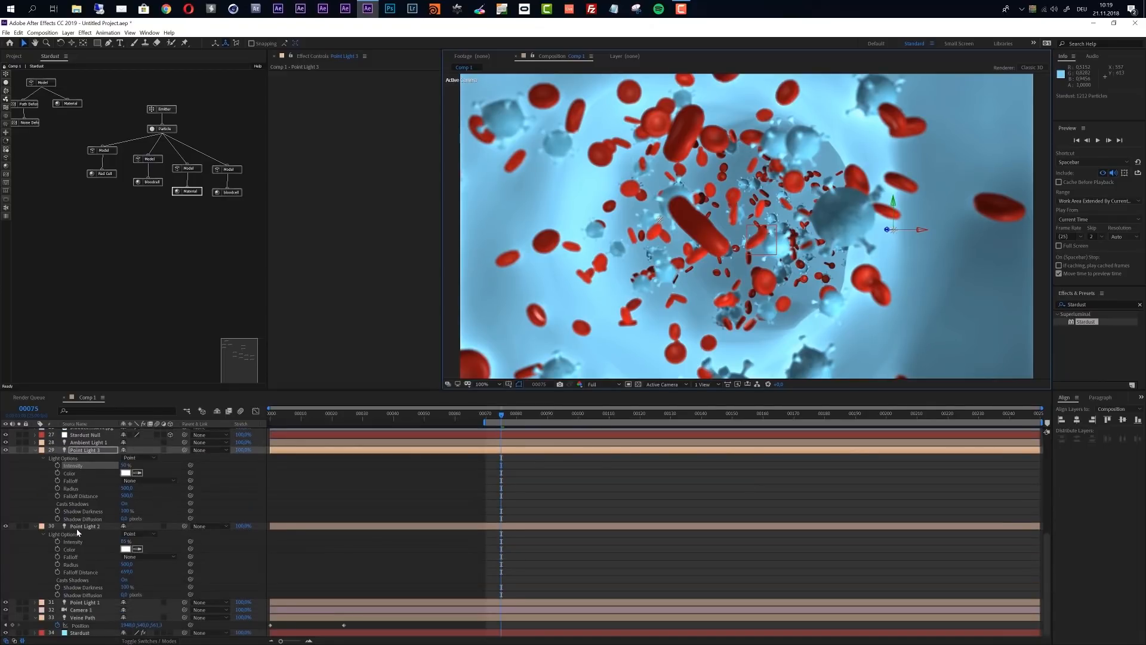
click(79, 611)
key(a)
key(a)
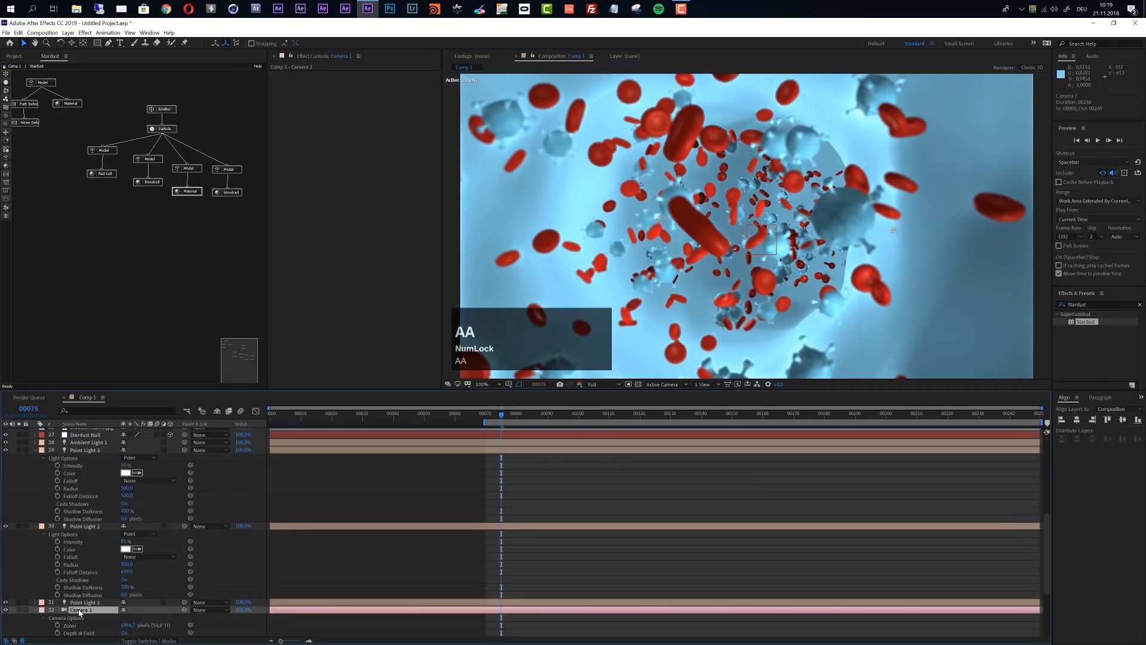
scroll(134, 610, down, 5)
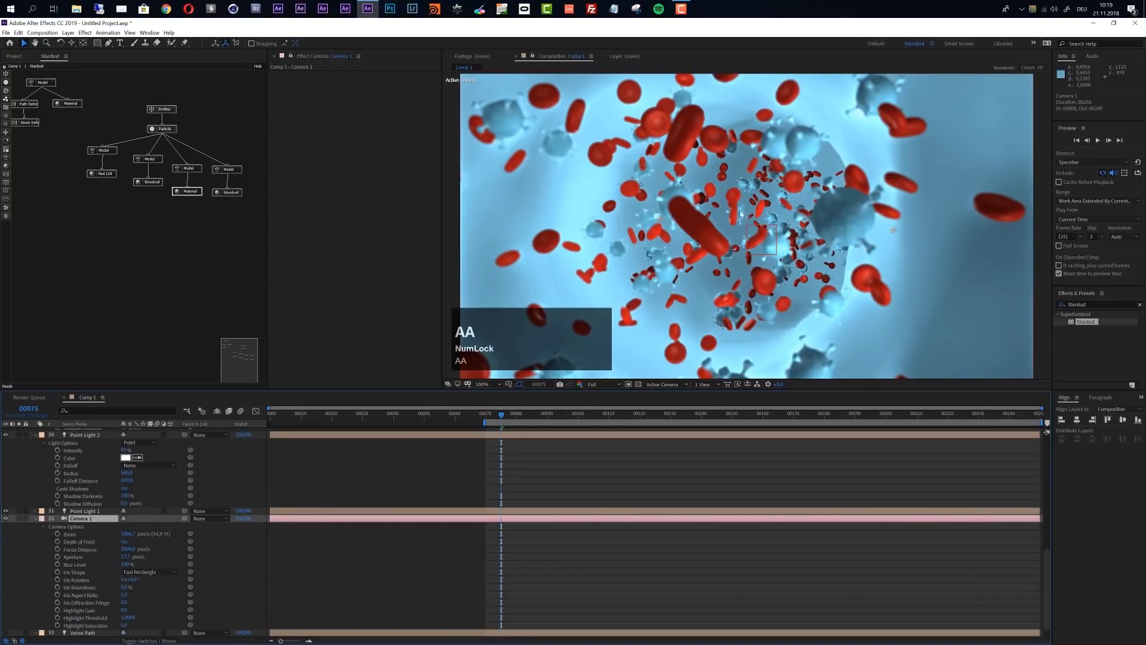
scroll(223, 547, down, 1)
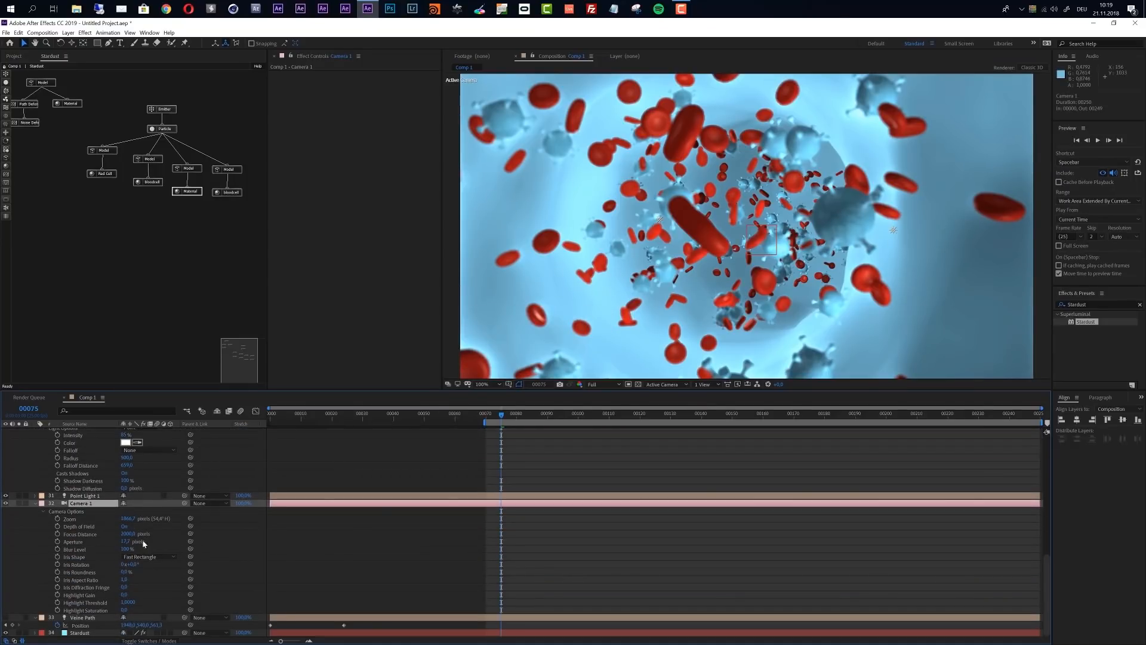
click(127, 534)
text(500)
key(Return)
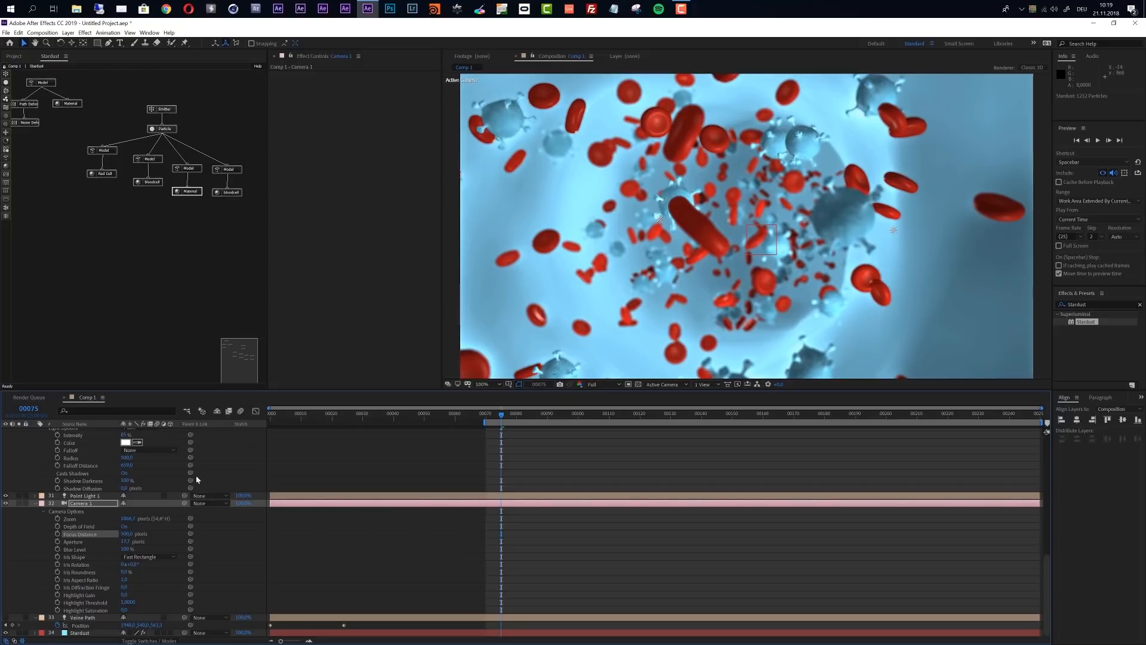
Select the Particle node that feeds the blood cell and virus models and set its Shift Seed to 100
click(164, 129)
scroll(345, 350, down, 2)
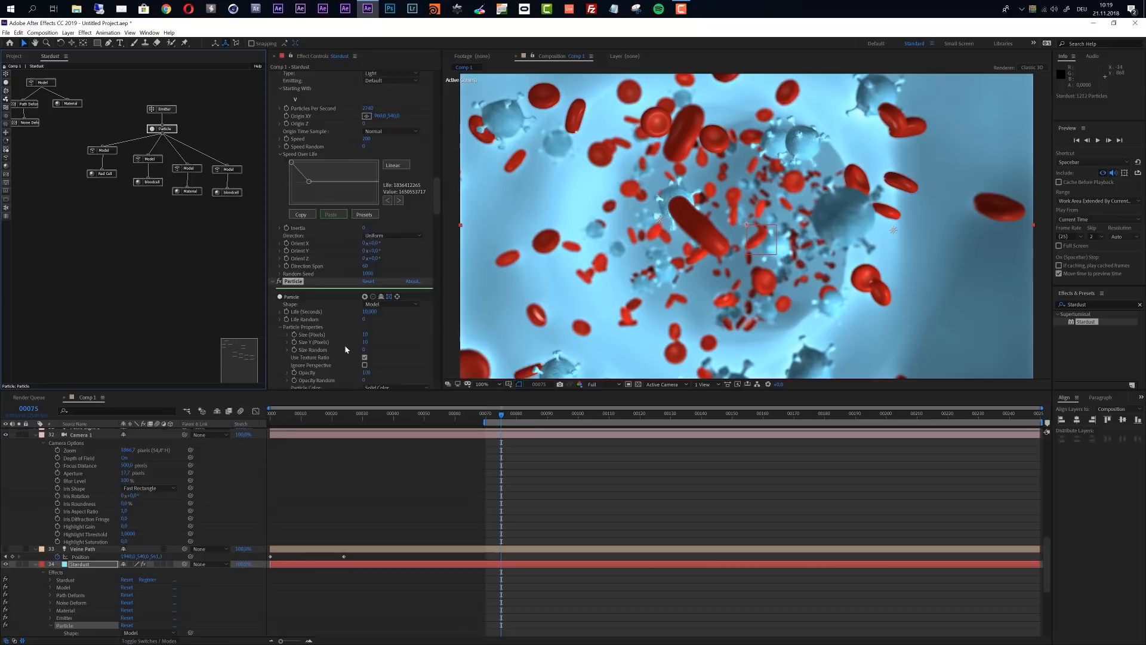
scroll(346, 349, down, 2)
scroll(346, 348, down, 5)
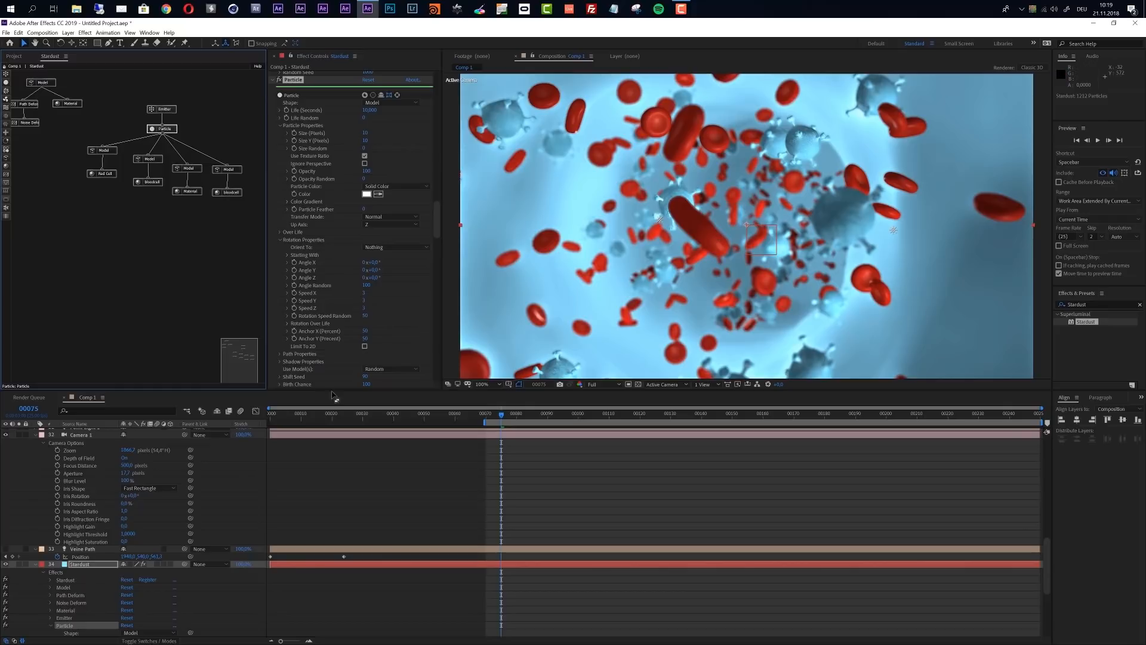
scroll(369, 343, down, 2)
click(365, 336)
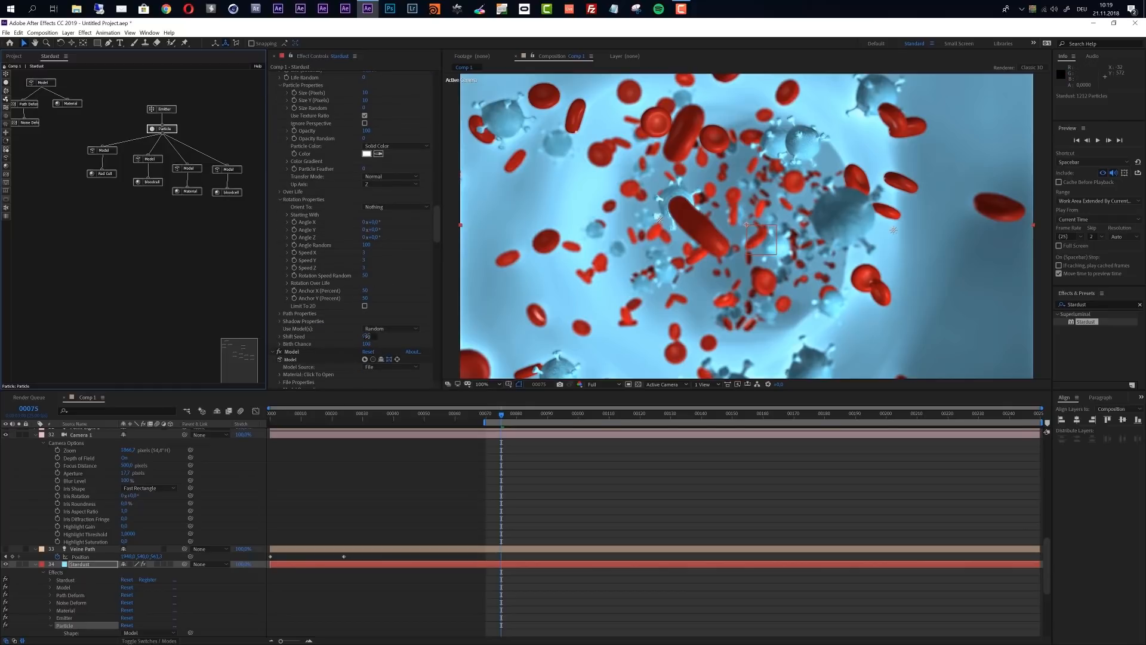
text(100)
key(Return)
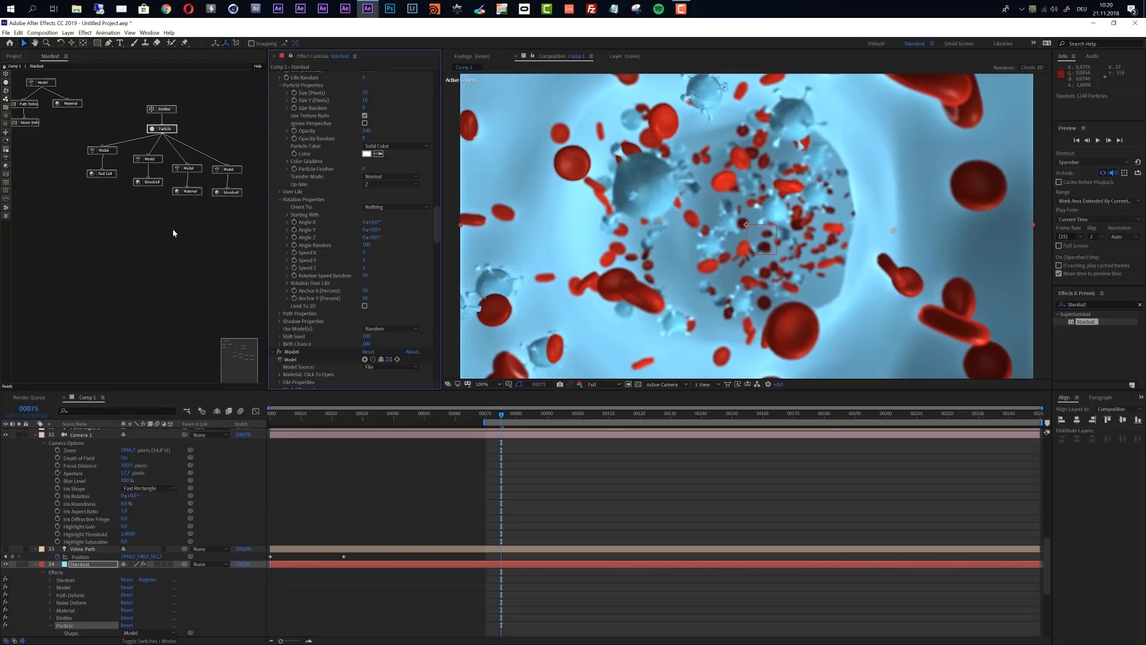
Adjust Camera 1's Focus Distance, trying 300 pixels and settling on 260 pixels
scroll(128, 576, up, 3)
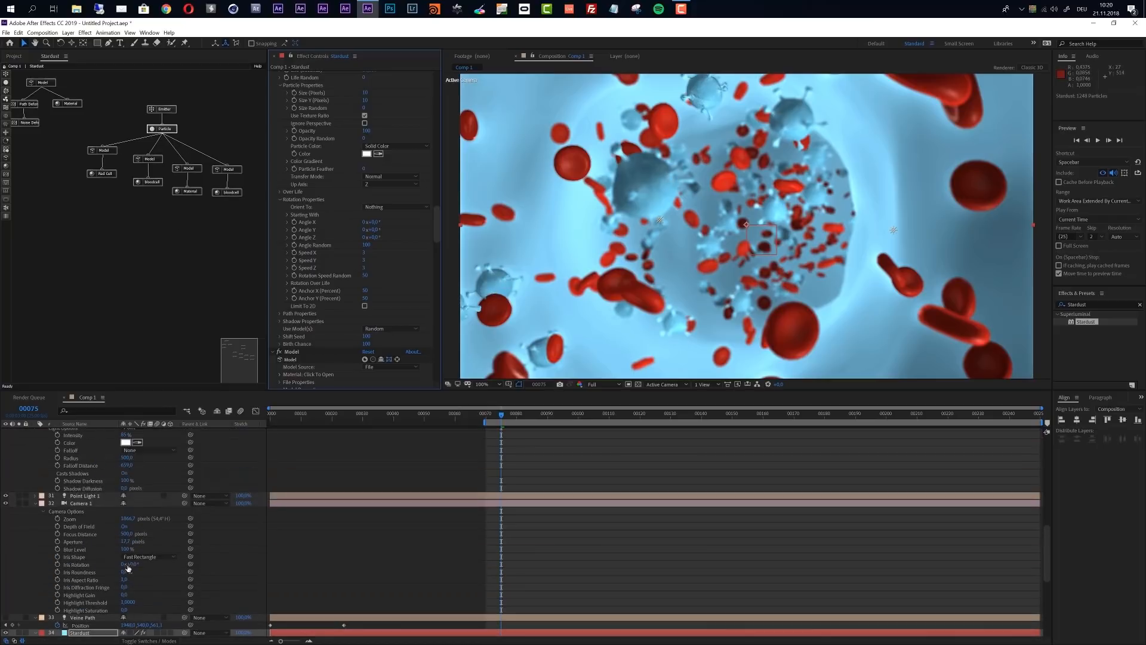
click(126, 533)
text(300)
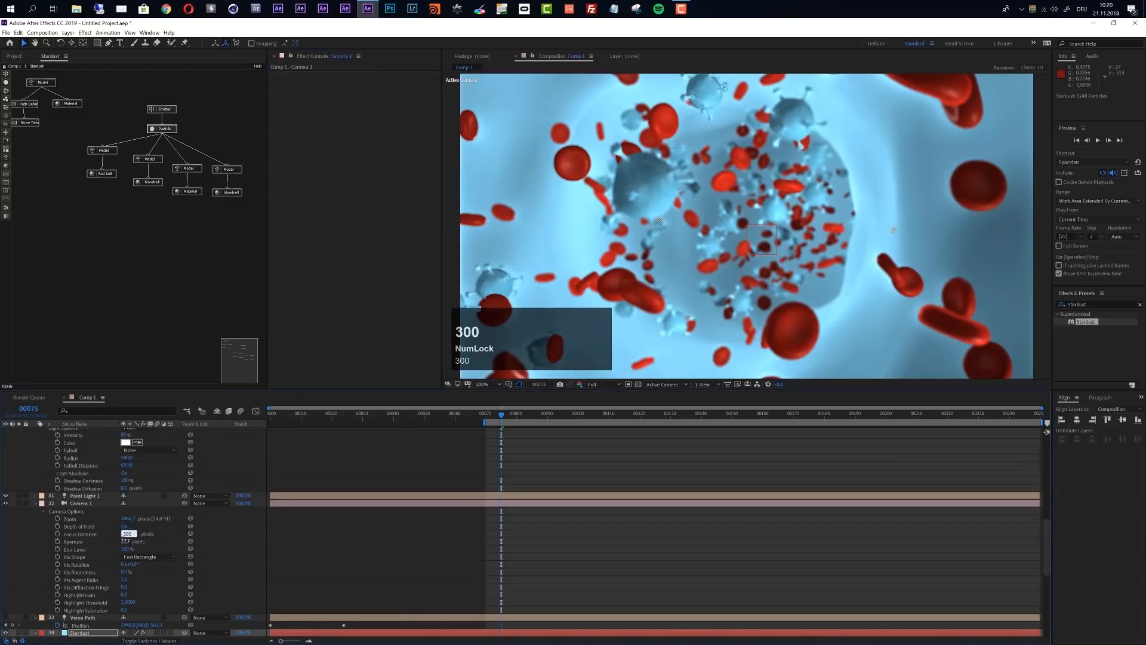
key(Return)
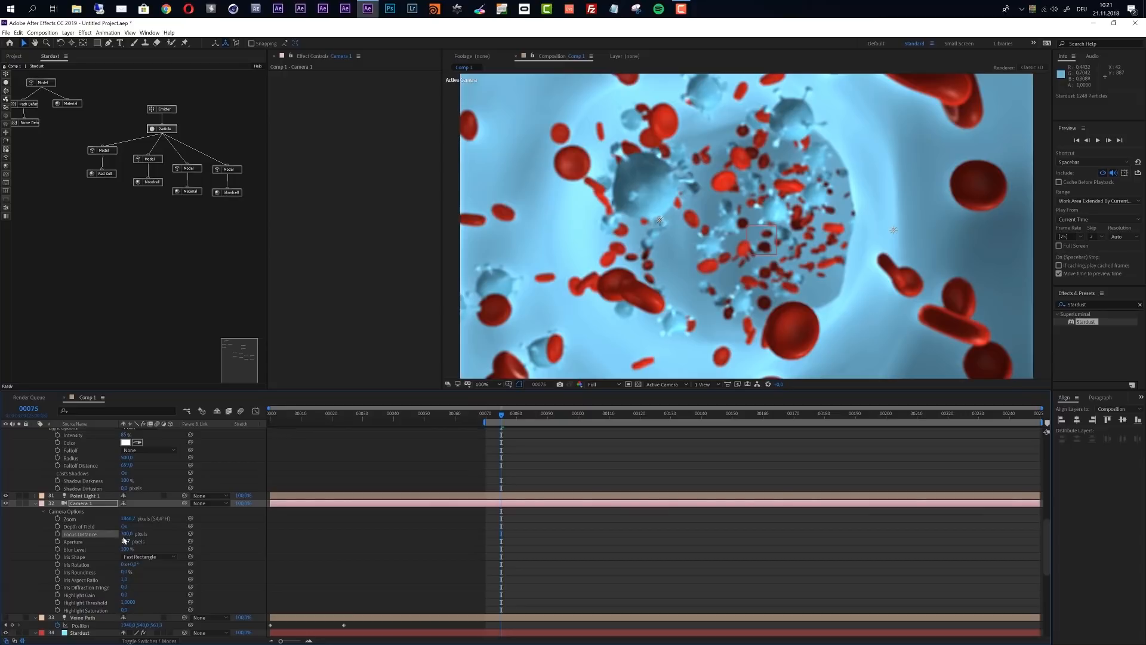
click(126, 533)
text(2)
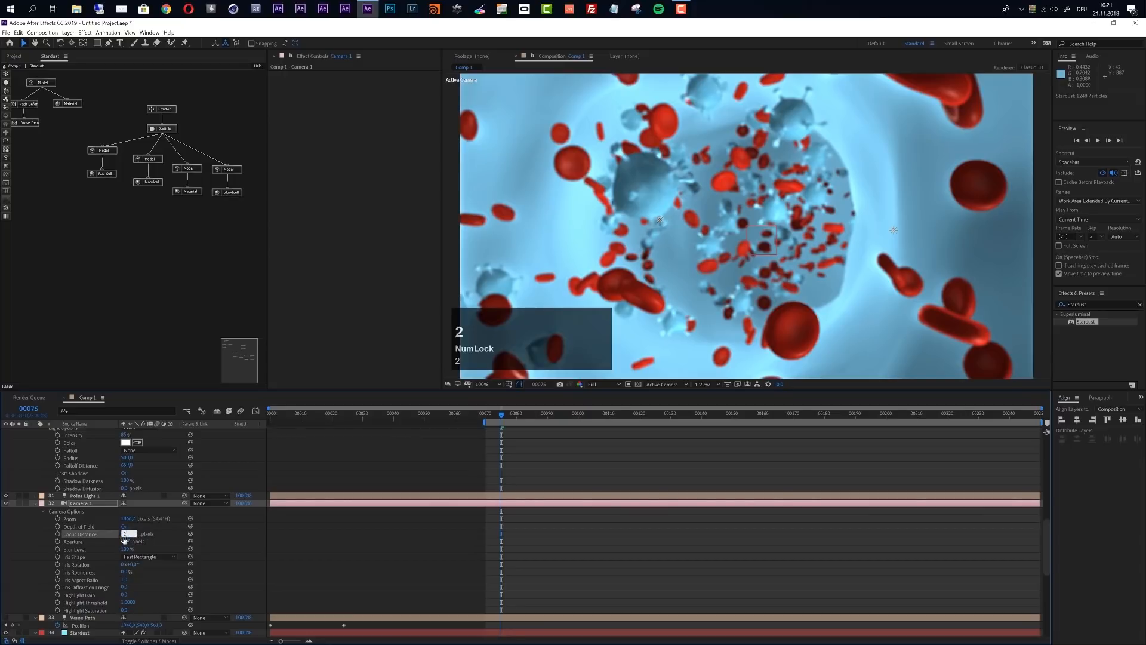
text(60)
key(Return)
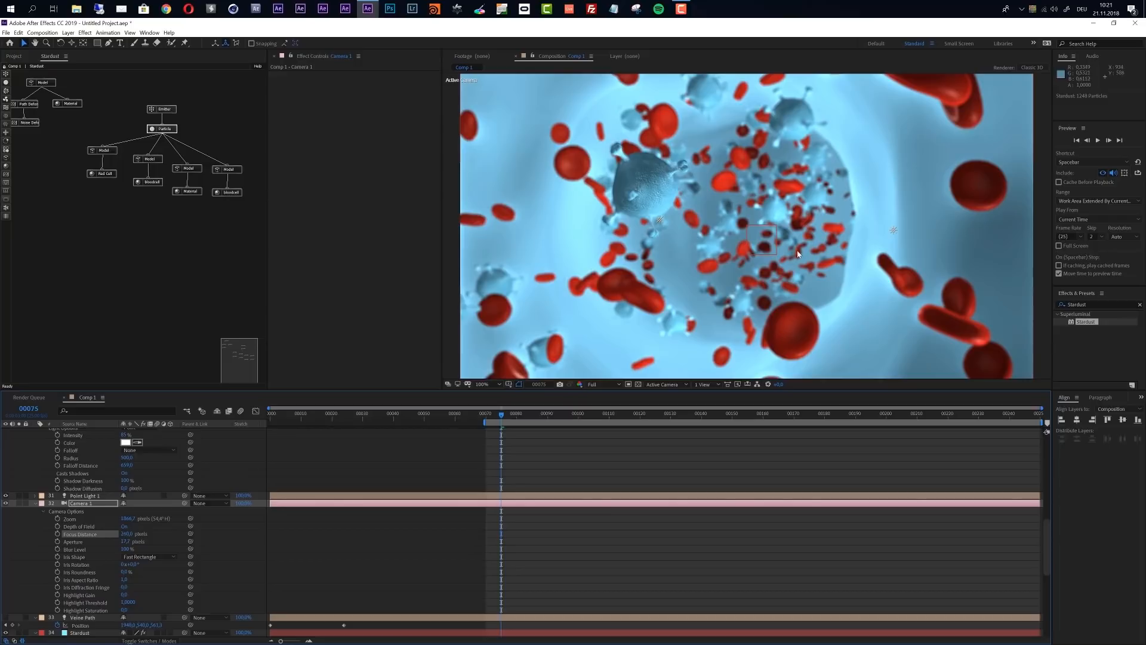
Adjust Camera 1's Aperture, trying 10 pixels and settling on 5 pixels
click(126, 541)
text(10)
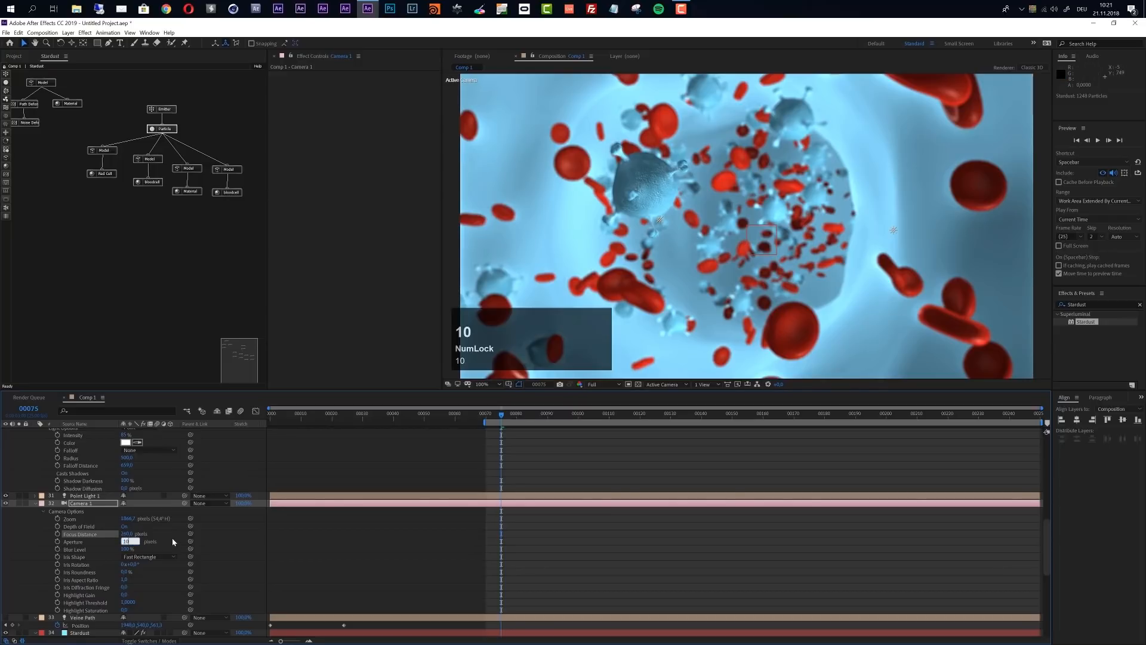
key(Return)
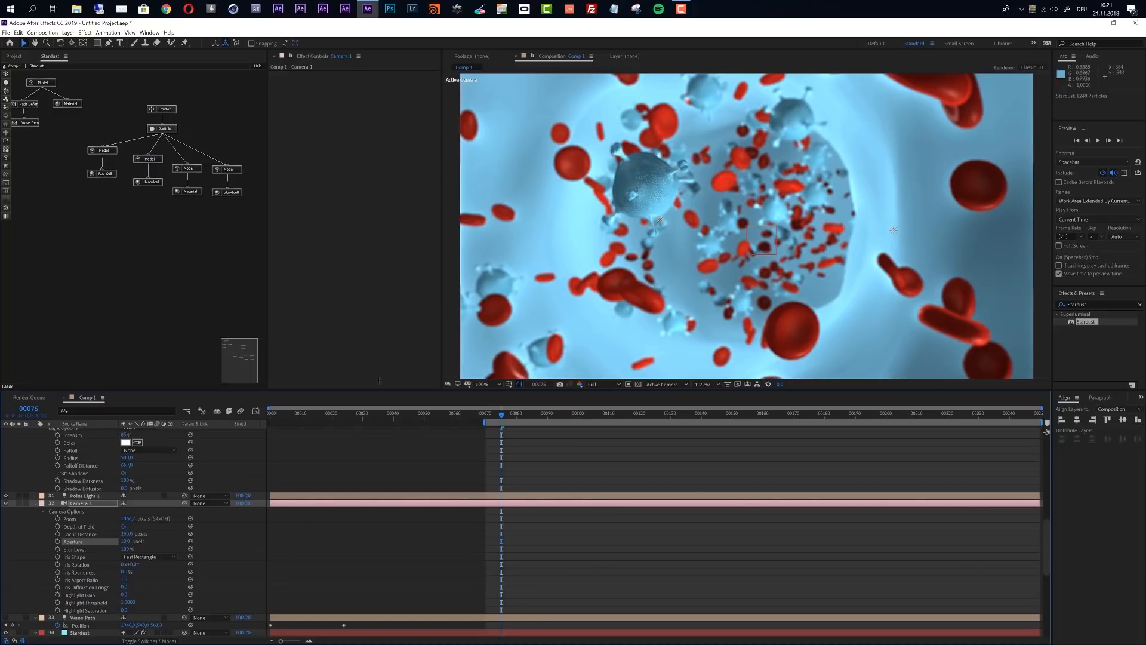
click(126, 541)
text(5)
click(342, 490)
Add a second Emitter node with its own Particle node below it in an empty area of the Stardust node graph
click(6, 75)
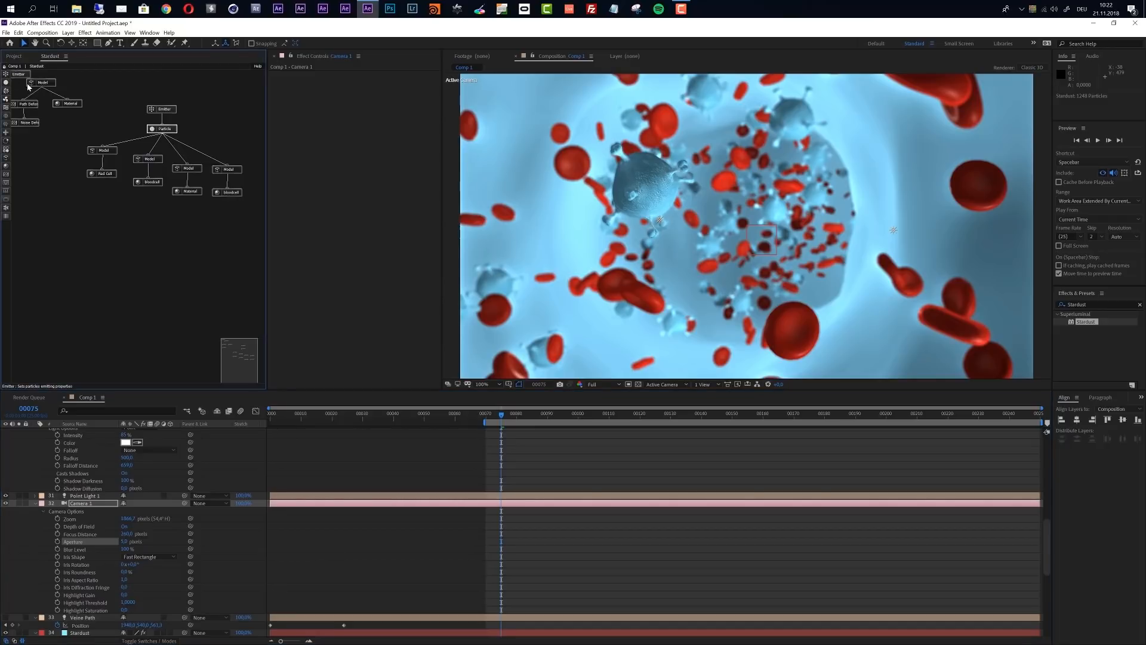
drag(25, 76, 55, 192)
click(6, 82)
drag(22, 99, 48, 210)
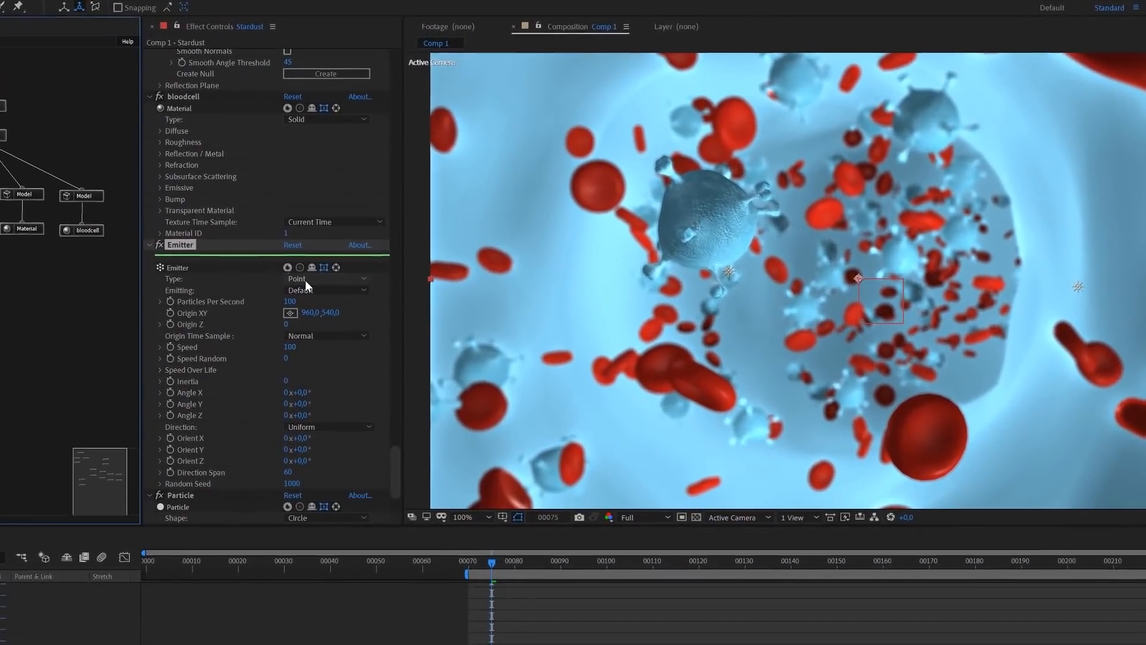
Change the new Emitter's type to Box and raise its Size X to 200, 400 and finally 600
click(377, 225)
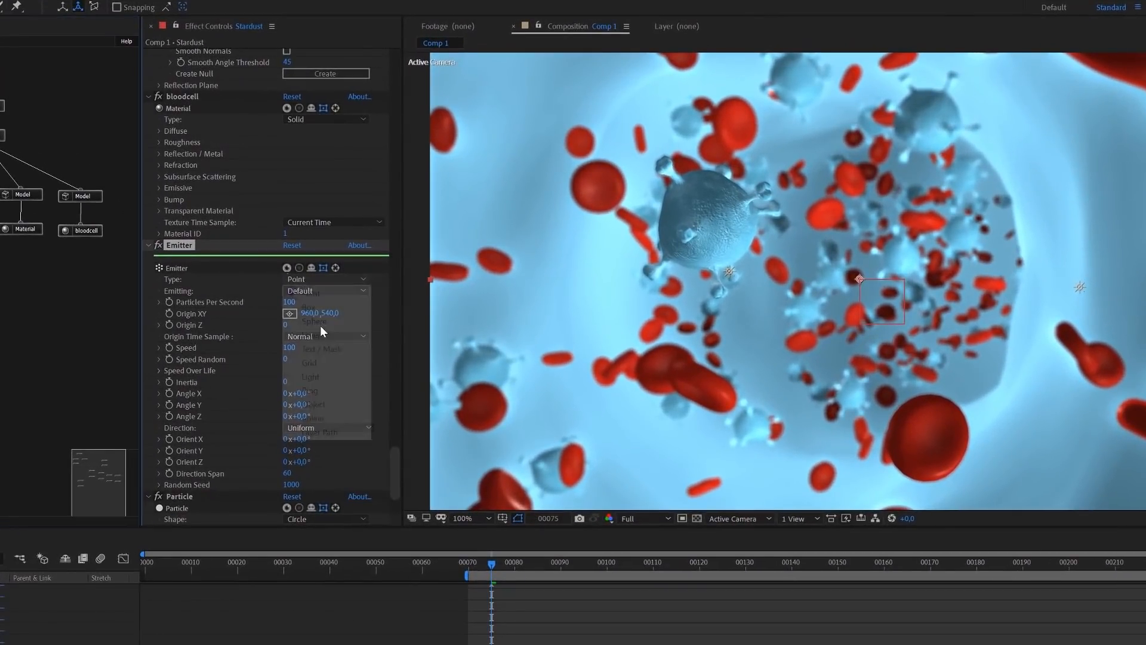
click(321, 307)
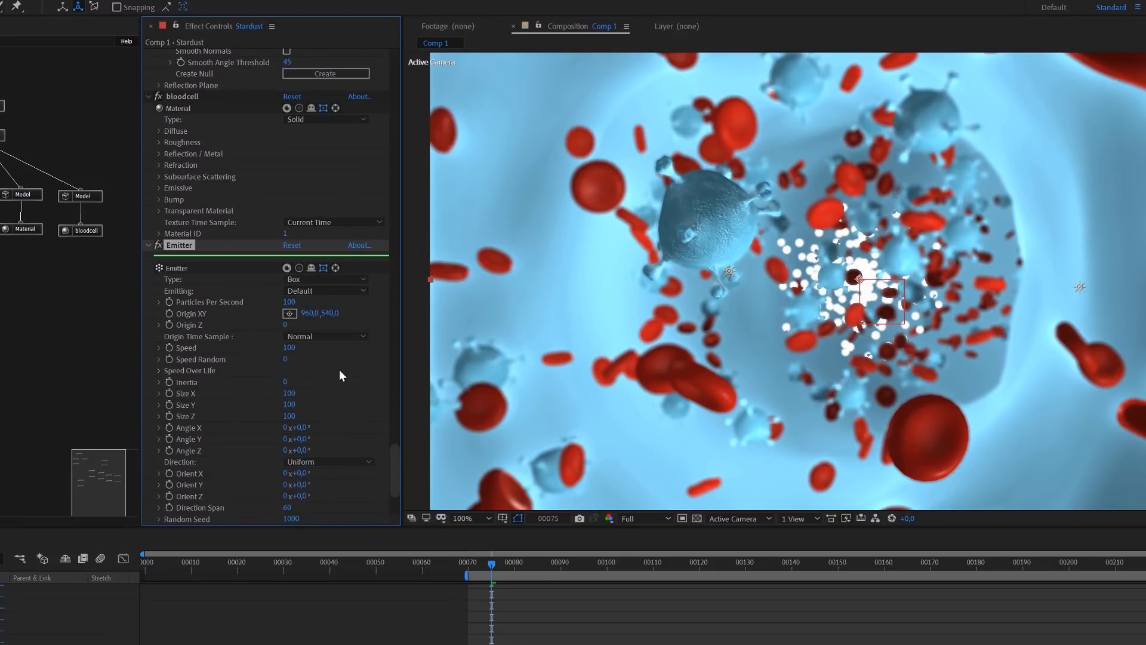
click(290, 394)
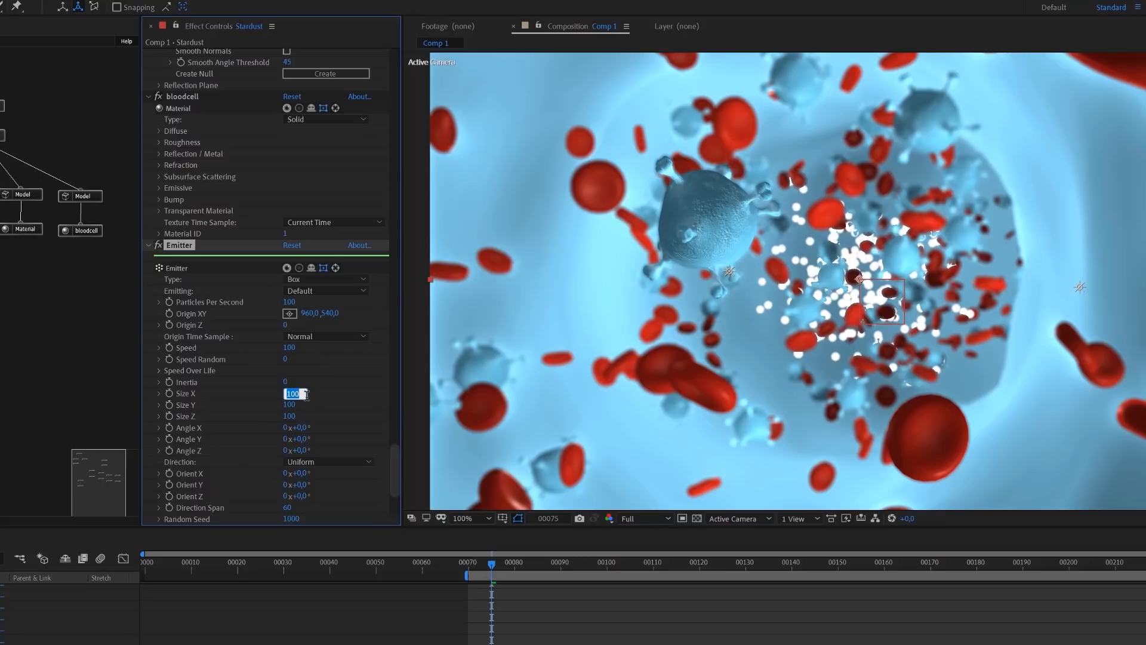
text(200)
key(Return)
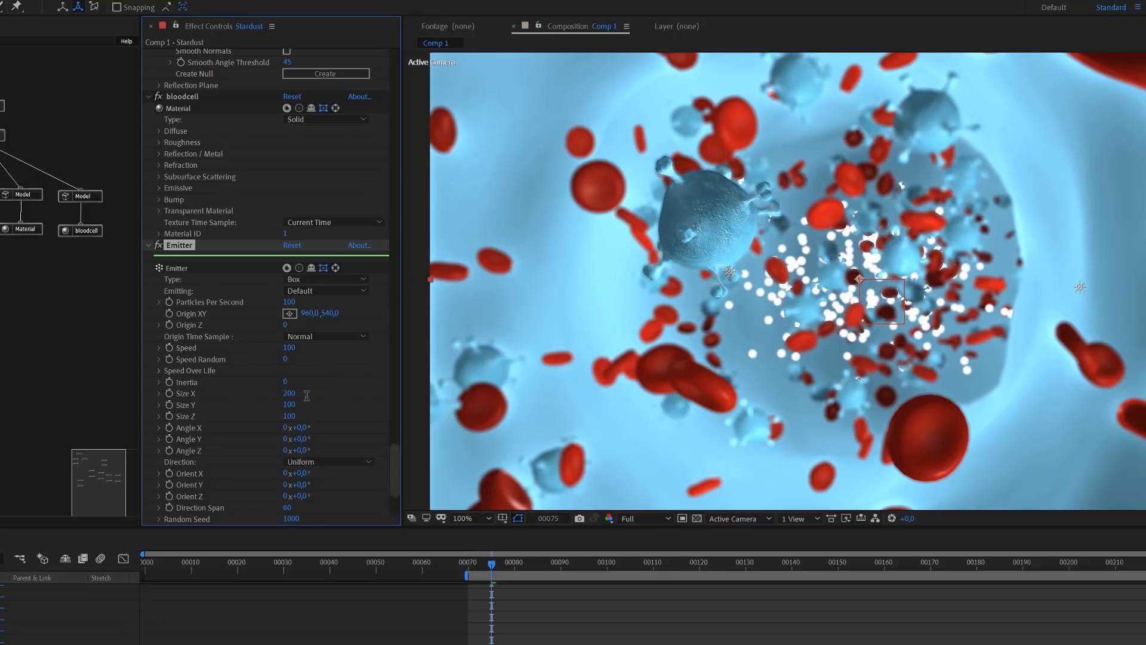
click(291, 395)
text(400)
key(Return)
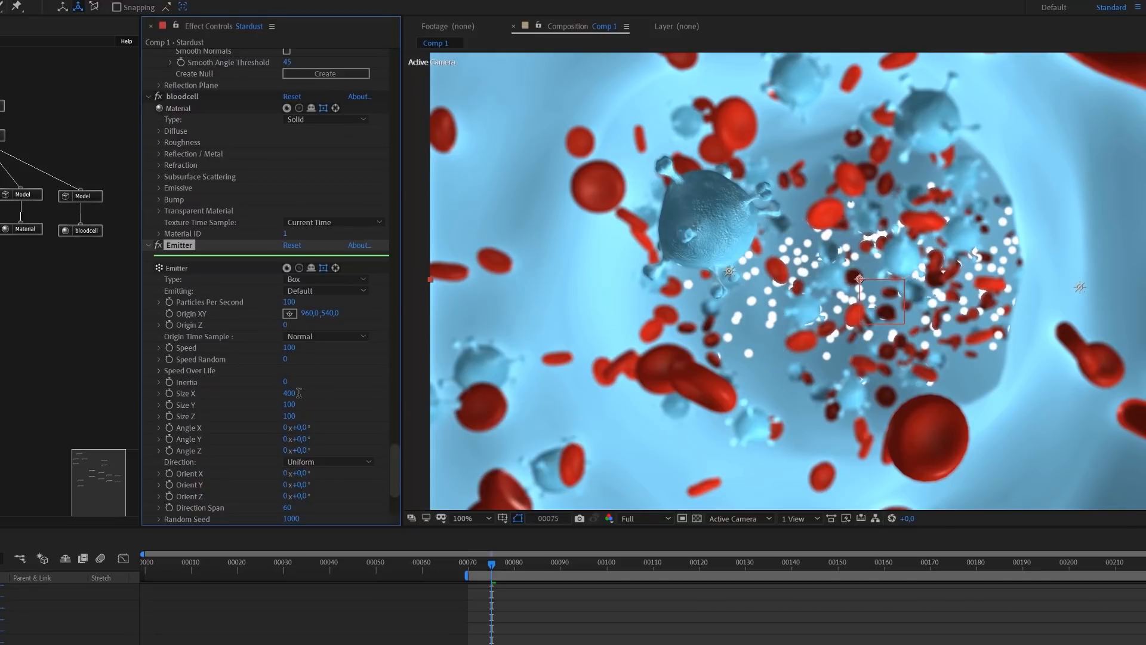
click(290, 394)
text(600)
key(Return)
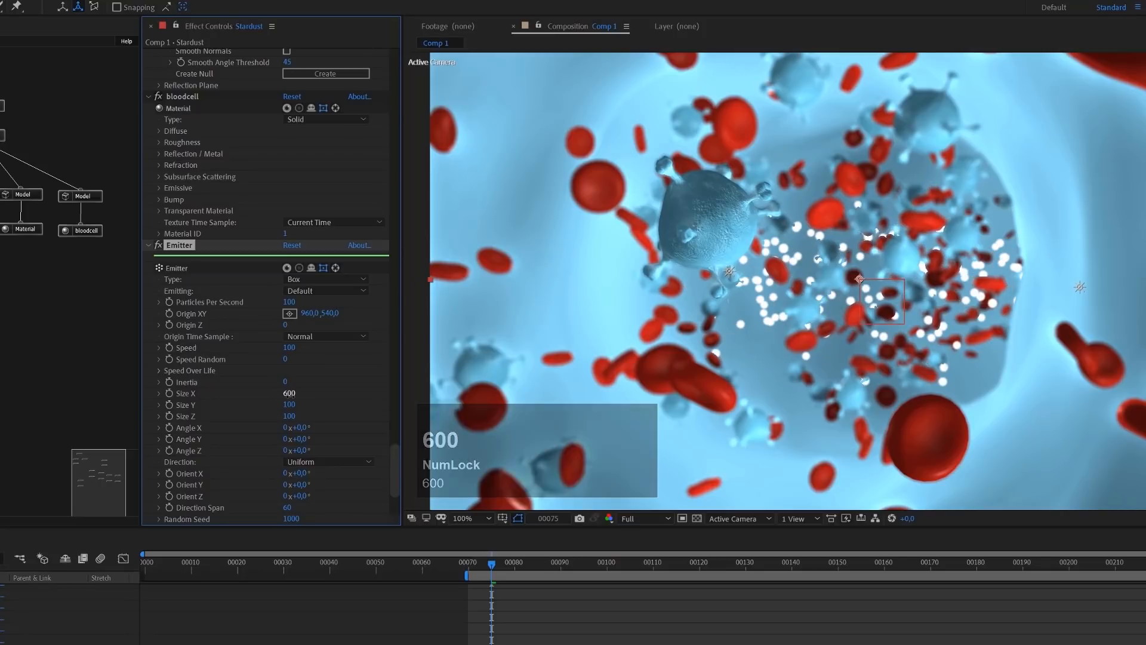
Set the new box emitter's Size Y to 500 and its Size Z to 2000
click(289, 405)
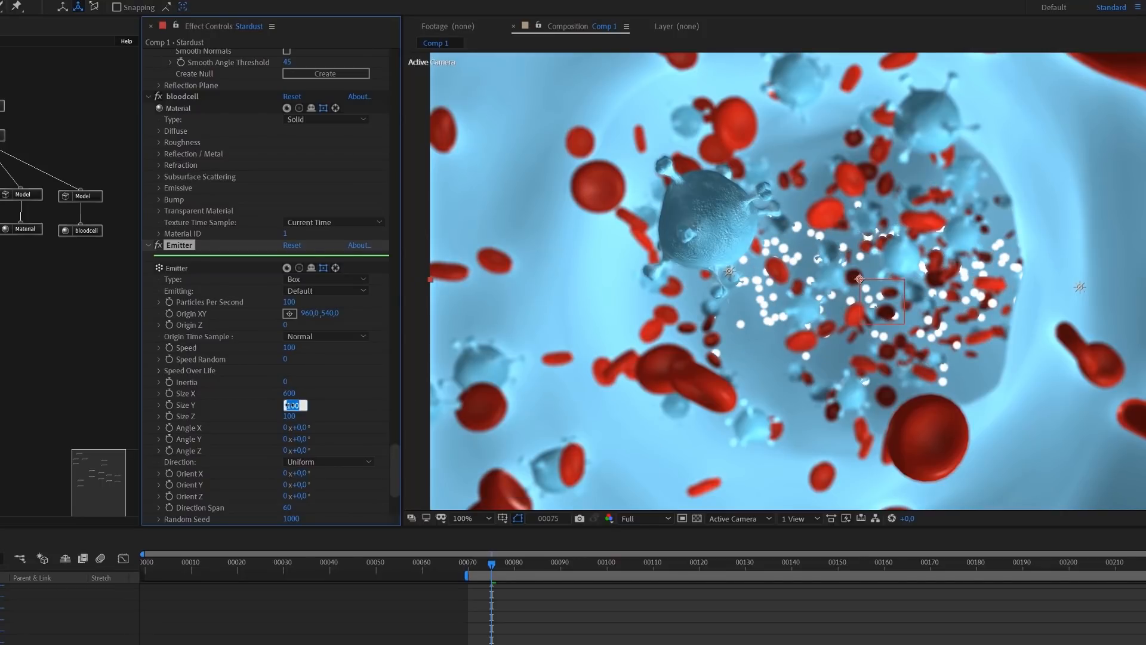
text(500)
key(Return)
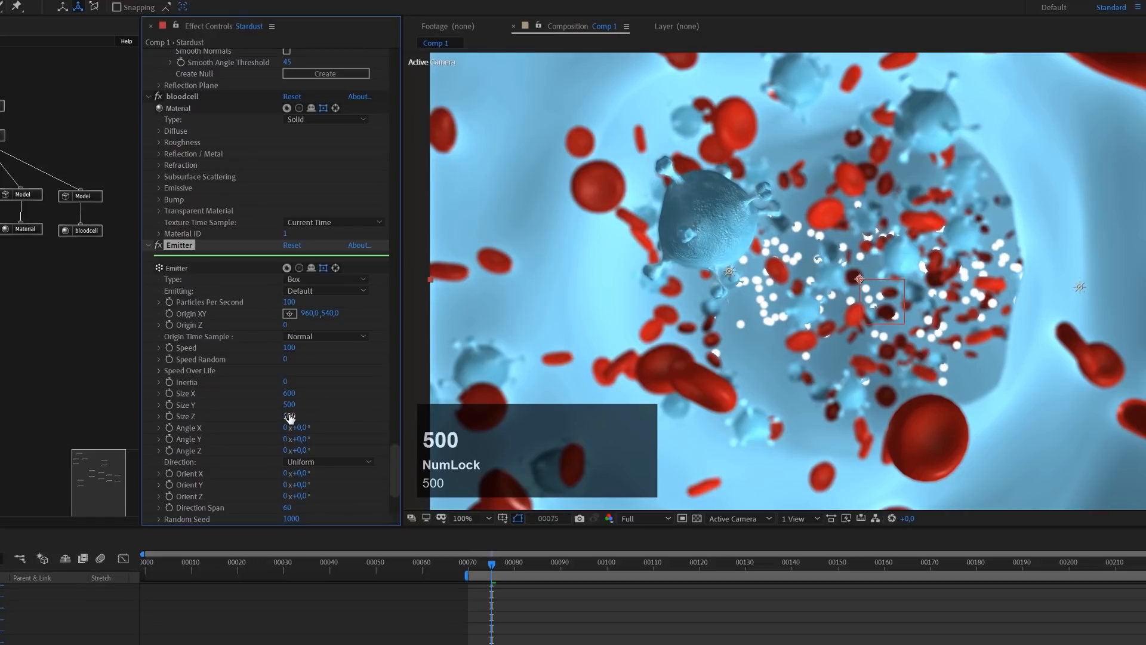
click(289, 416)
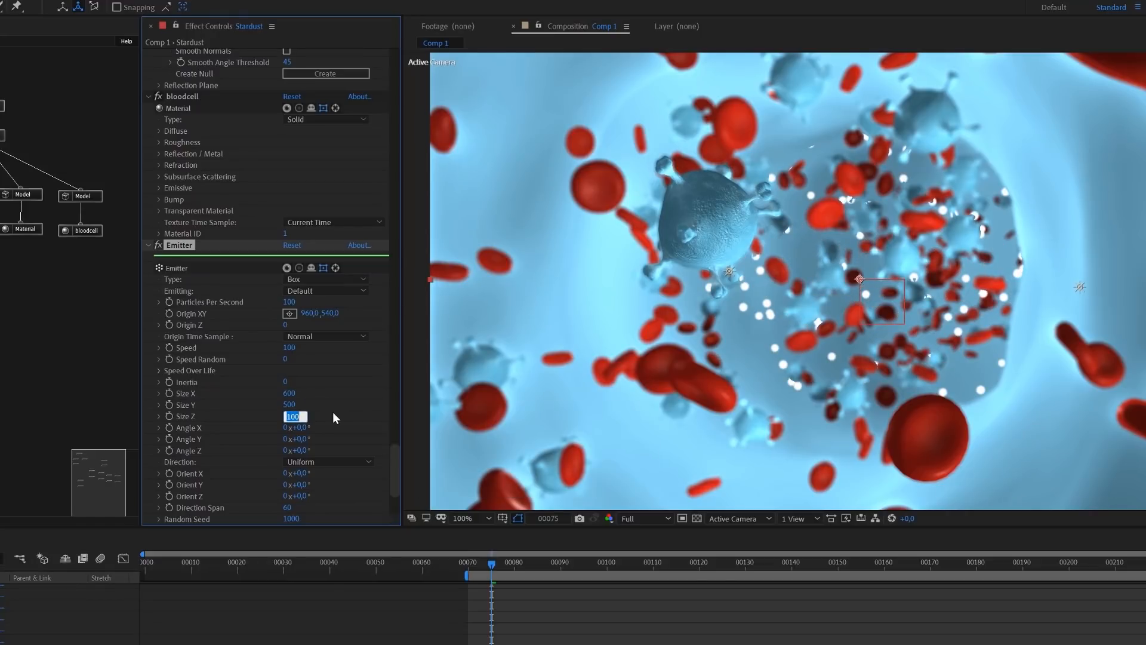
text(2000)
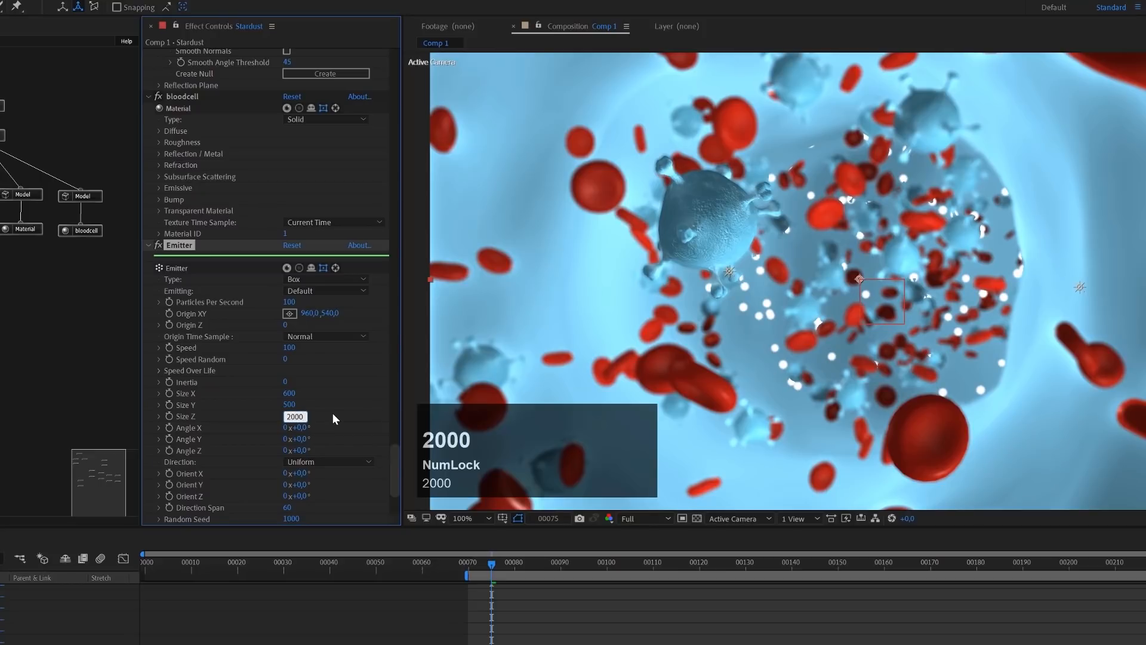
key(Return)
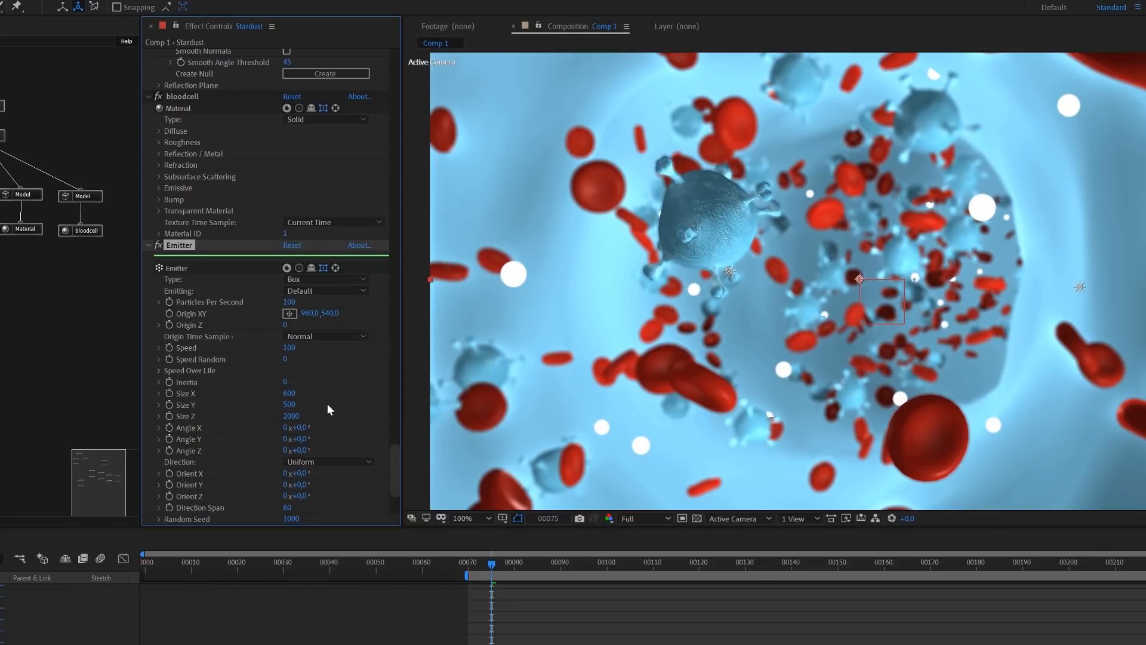
Set the new box emitter's Particles Per Second to 400
scroll(327, 403, down, 1)
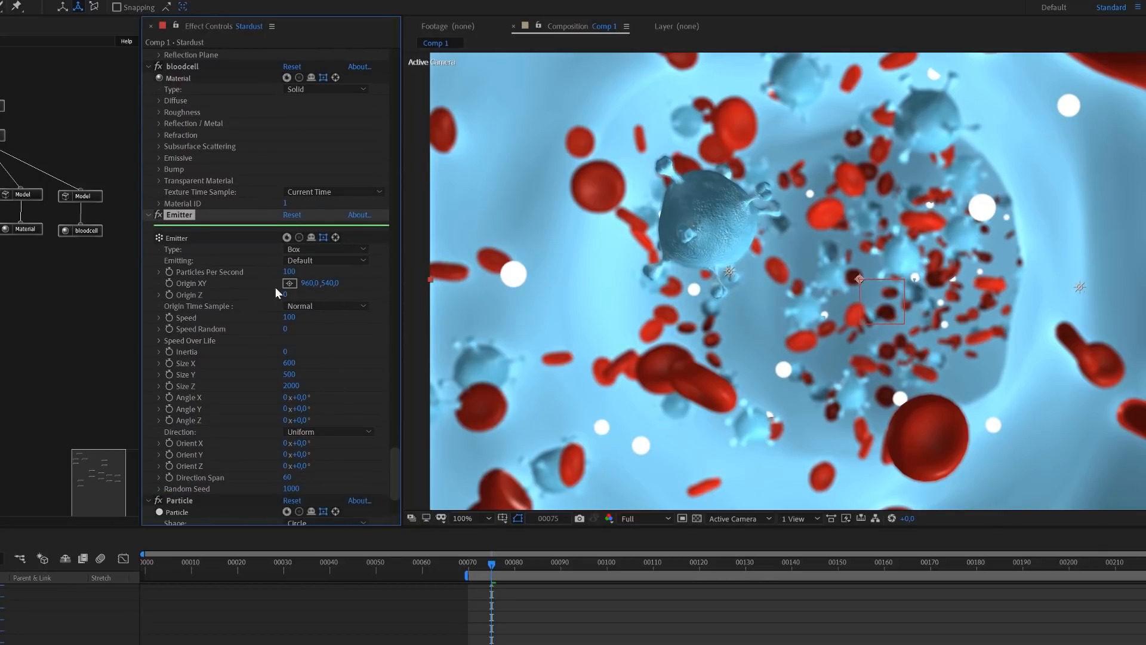
click(289, 274)
text(400)
key(Return)
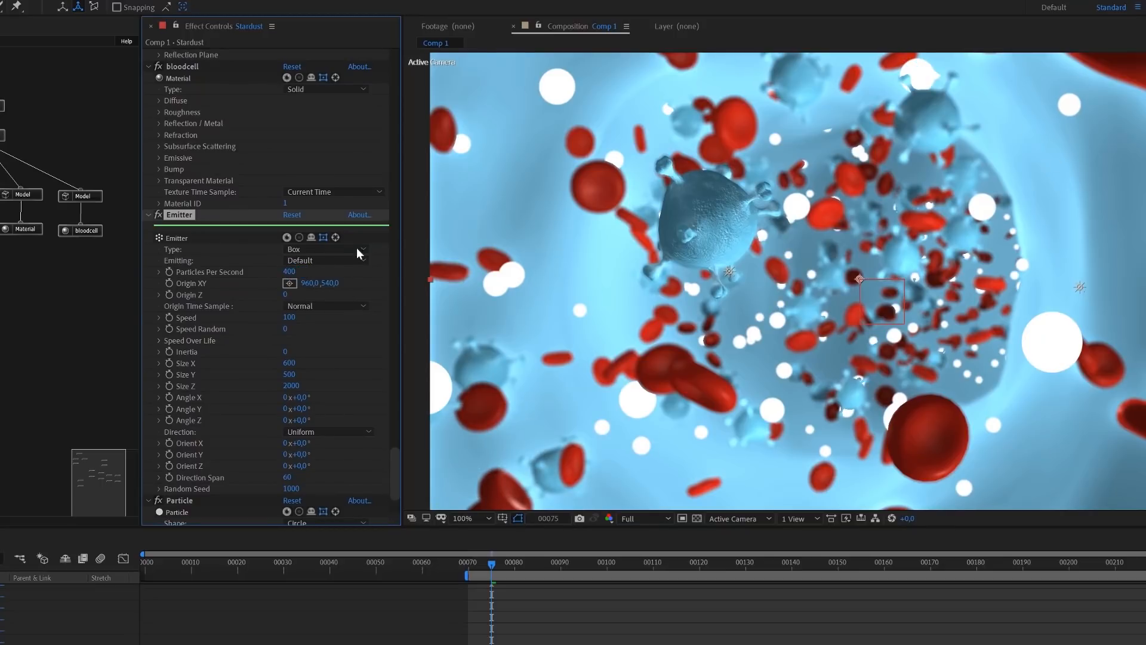
Expand the new Particle node's Particle Properties and set the particle size to 2 pixels
scroll(304, 403, down, 5)
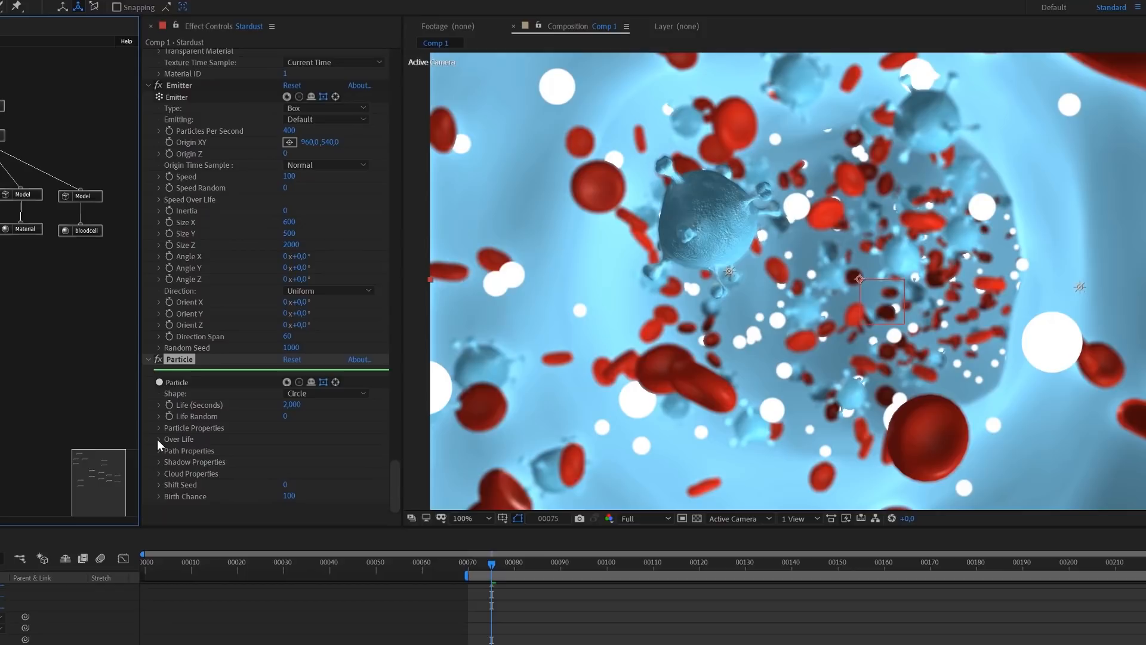
click(159, 428)
scroll(159, 428, down, 2)
click(289, 393)
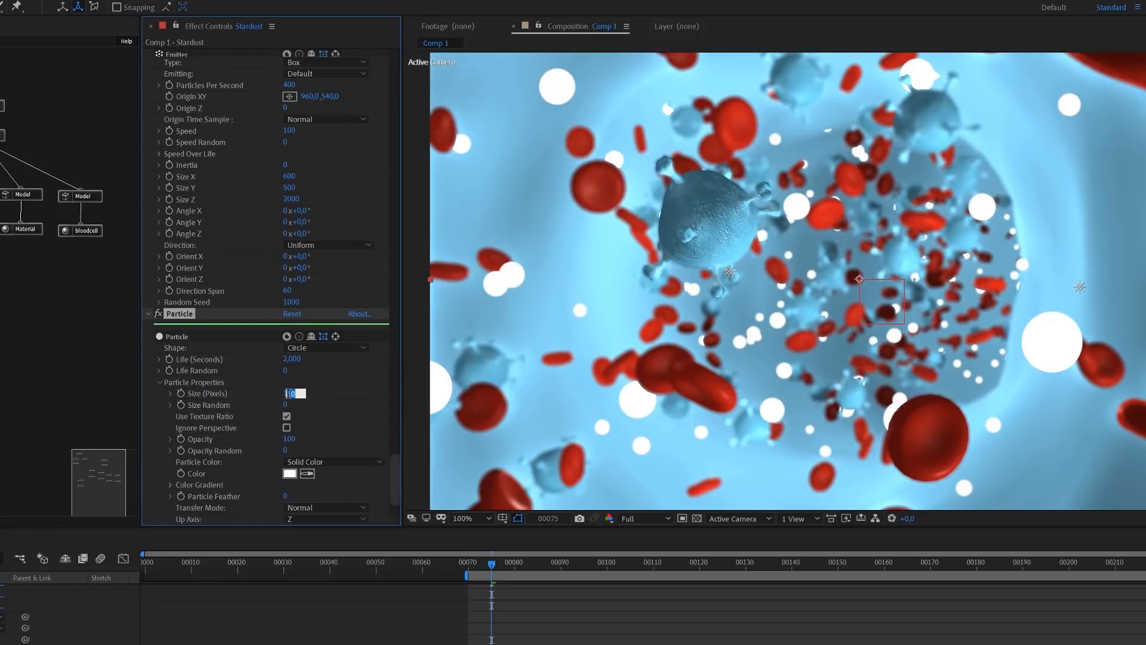
text(2)
key(Return)
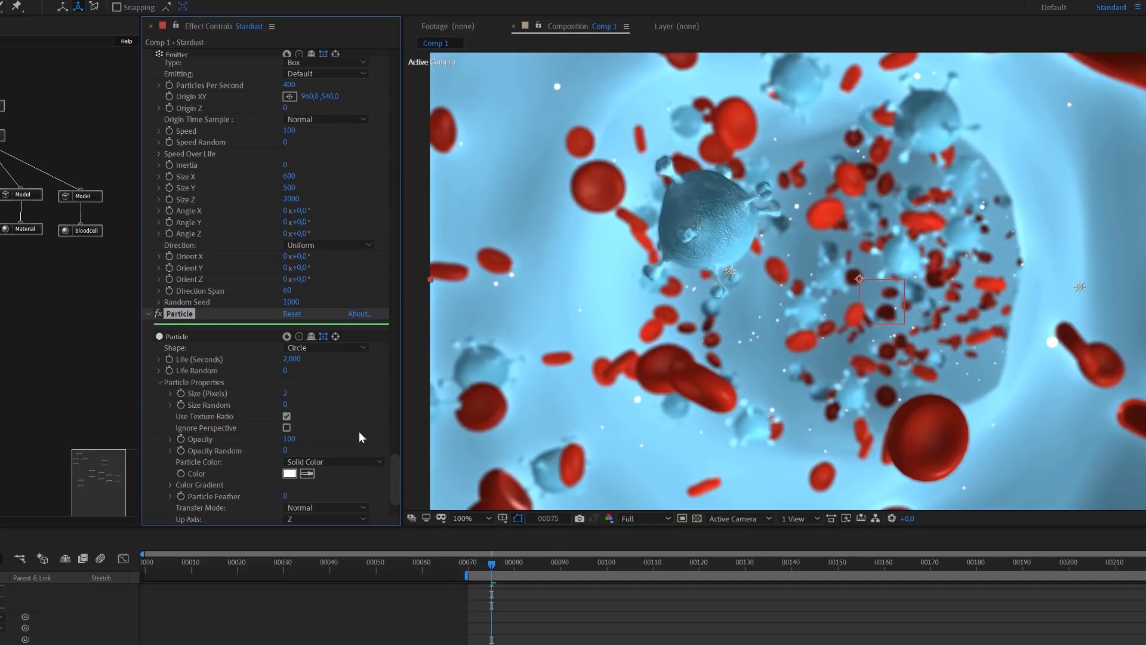
scroll(357, 443, down, 2)
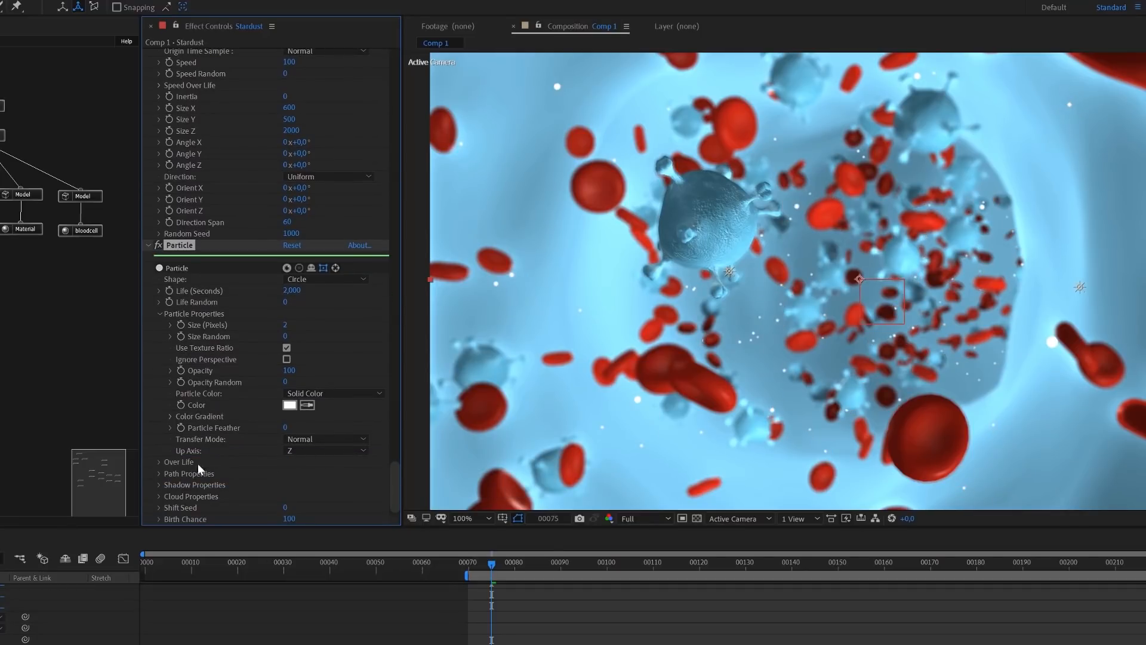
Set the dust Particle node's Particle Feather to 100 and its Transfer Mode to Add
drag(285, 428, 371, 427)
click(328, 437)
click(327, 467)
Set the dust emitter's Speed Random to 50 and its Speed to 60
scroll(337, 266, up, 5)
click(286, 255)
text(50)
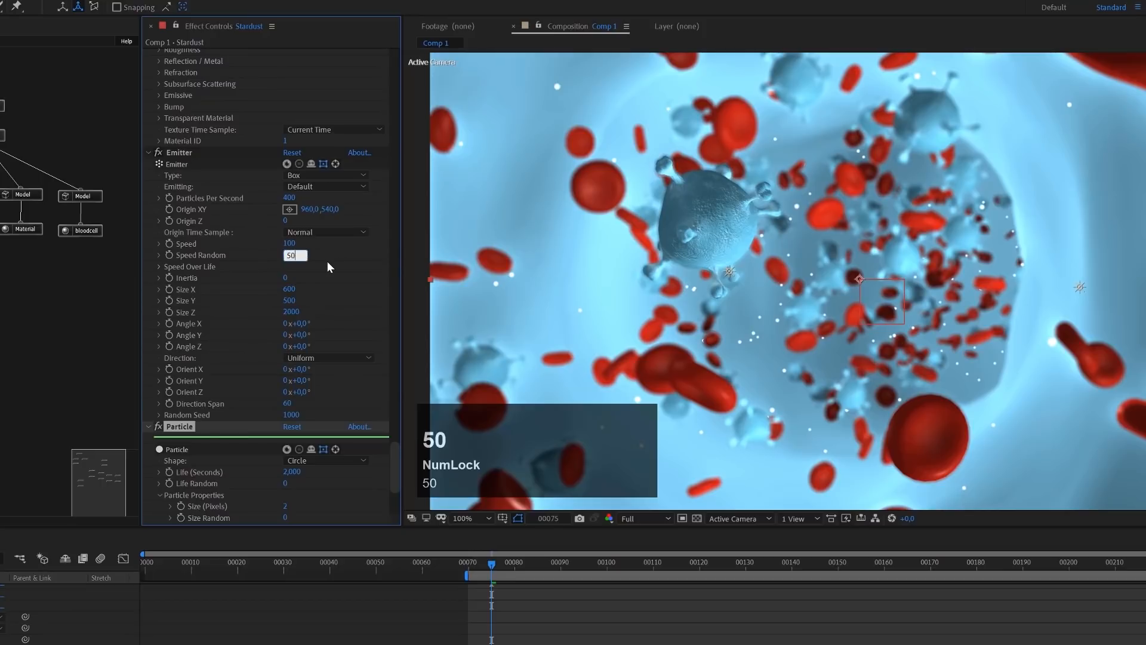
click(298, 265)
click(290, 244)
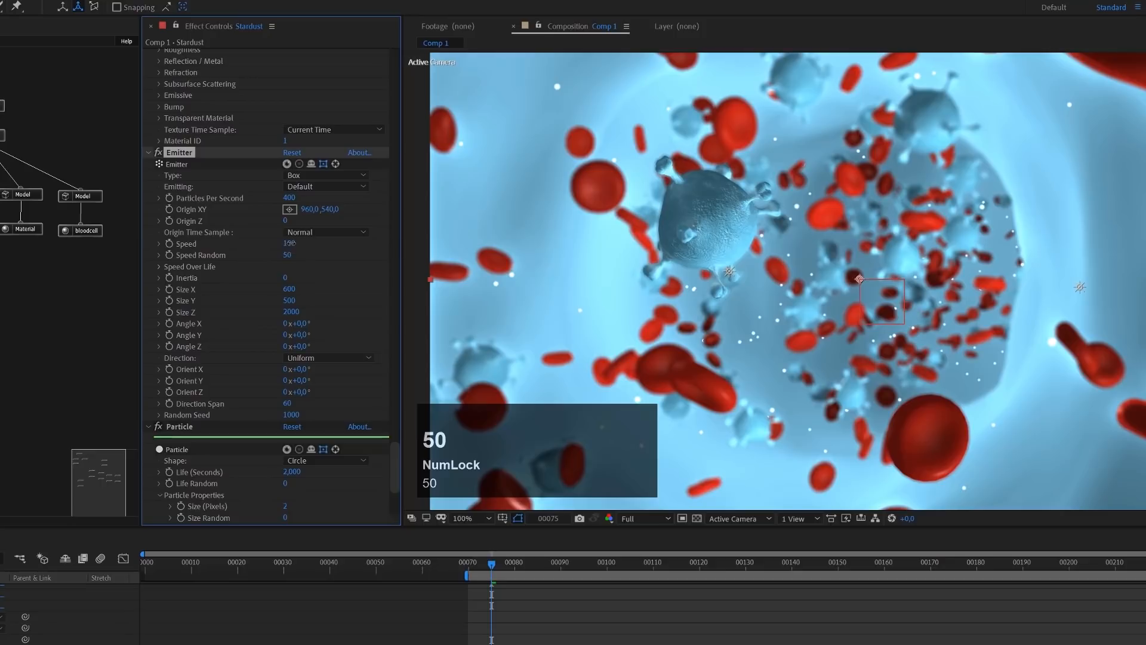
text(60)
key(Return)
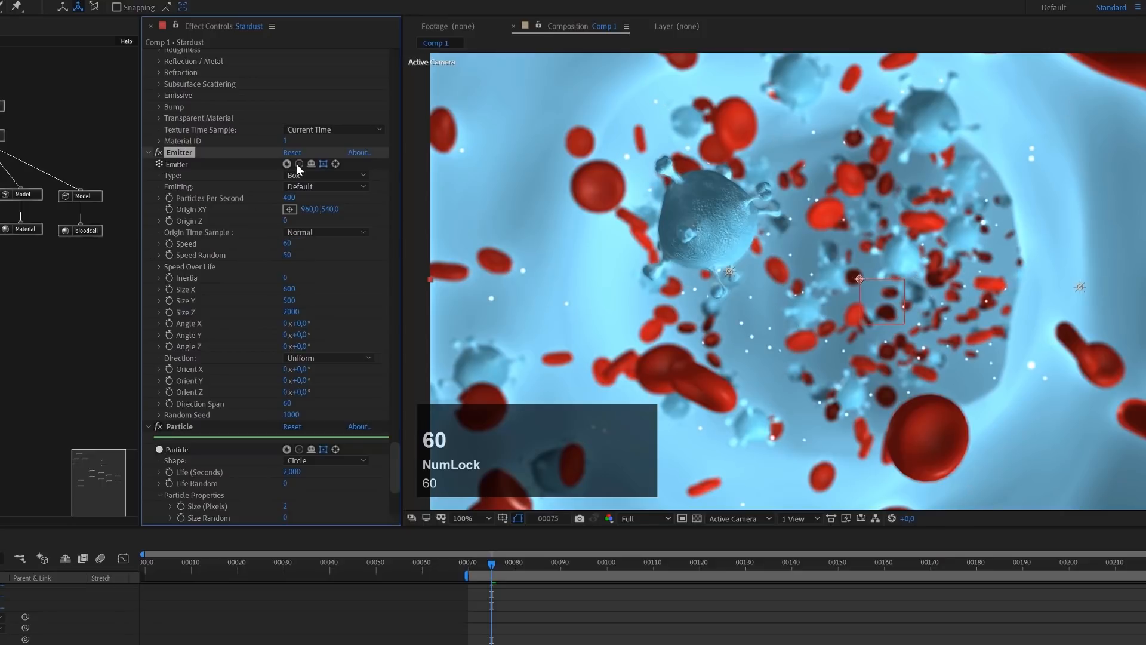
Solo the dust Emitter and Particle nodes and preview their motion in isolation
click(299, 166)
click(1, 264)
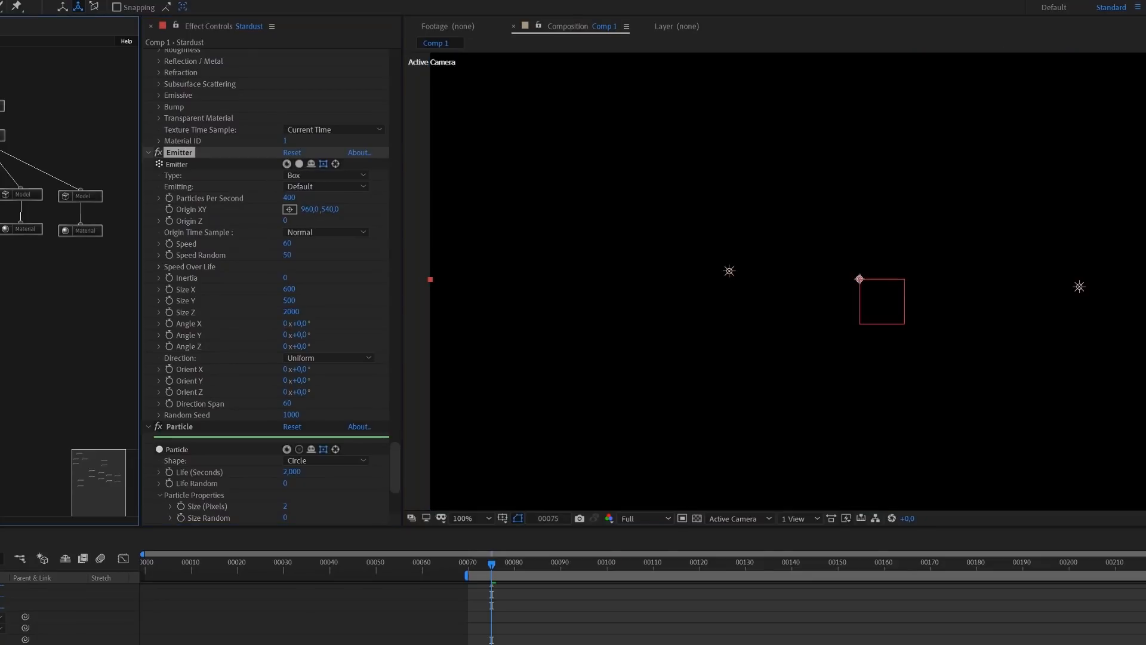
click(299, 448)
key(space)
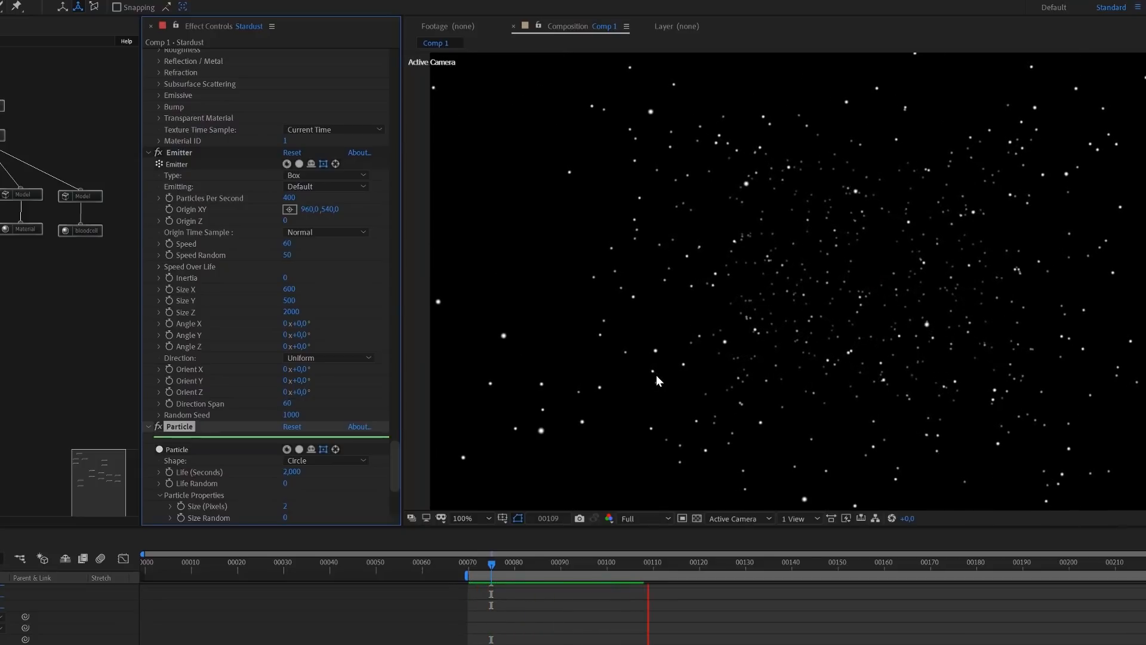
key(space)
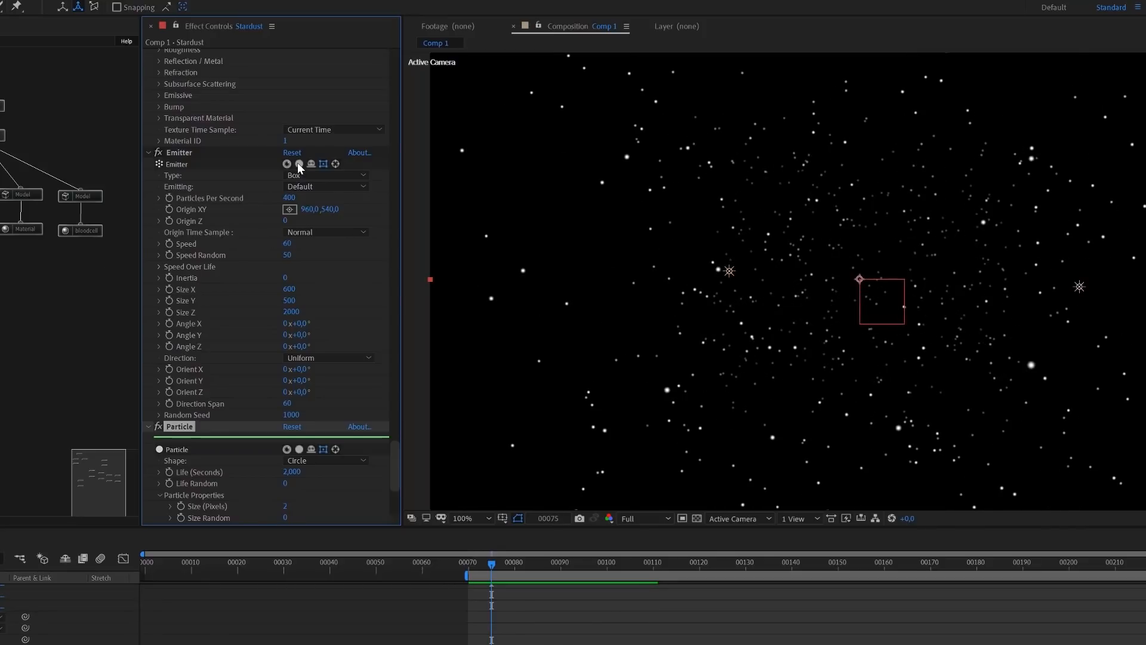
Set the dust emitter's Speed to 30 and preview the slower particle motion
click(287, 244)
text(30)
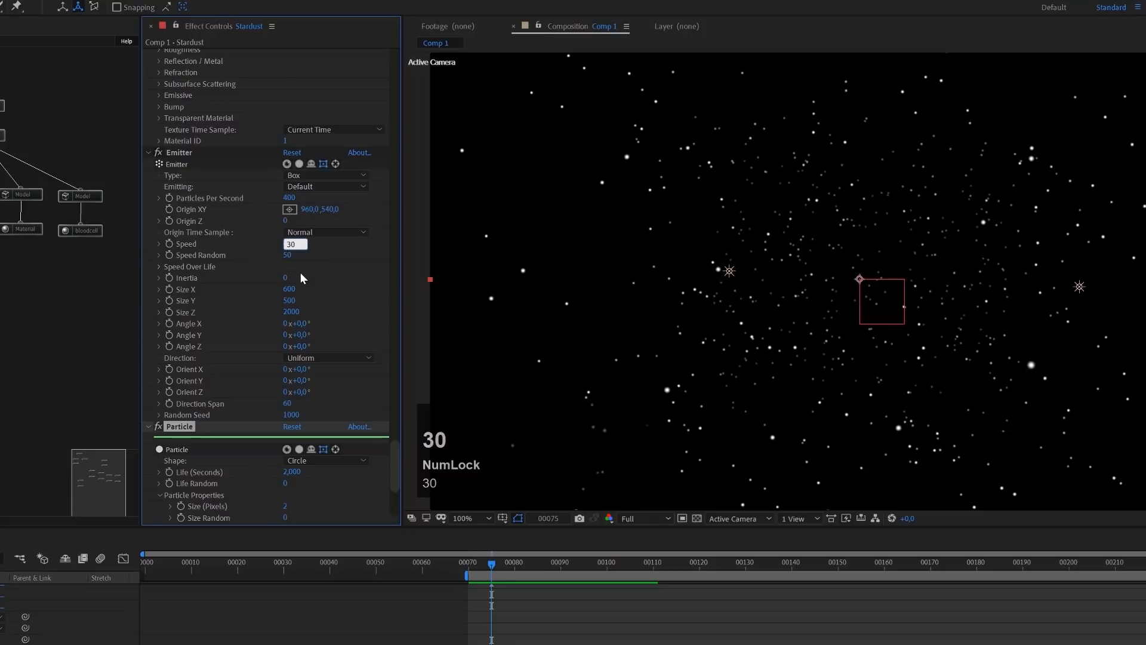
key(Return)
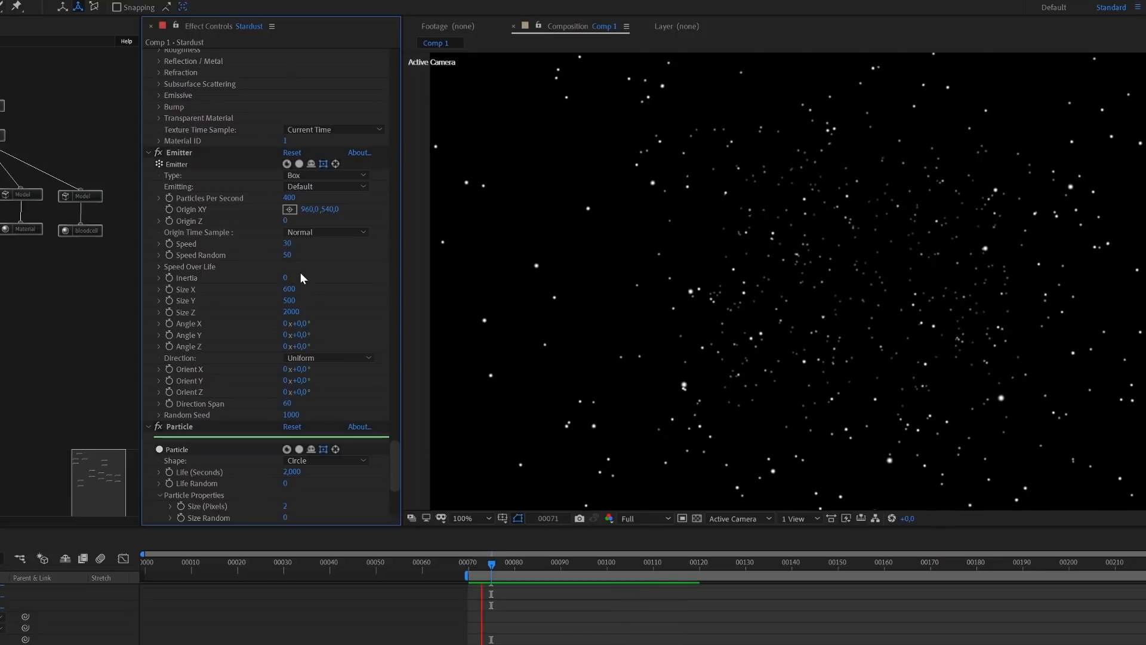
key(space)
Set the dust Particle node's life to 3 seconds and its Size Random to 75
click(179, 426)
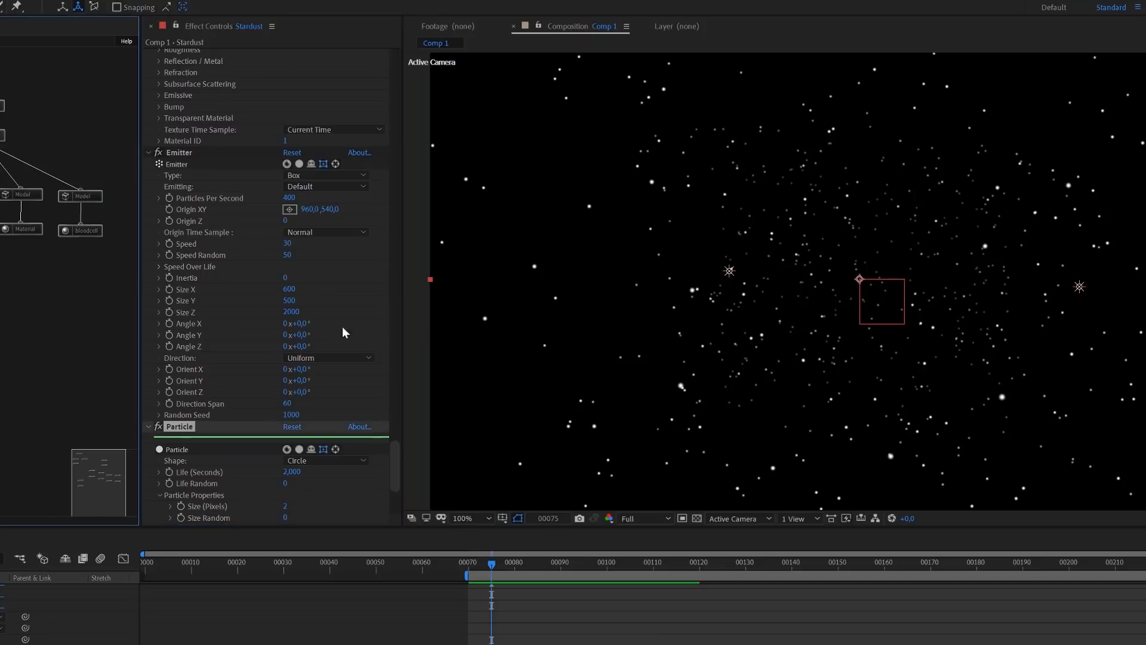
scroll(277, 372, down, 5)
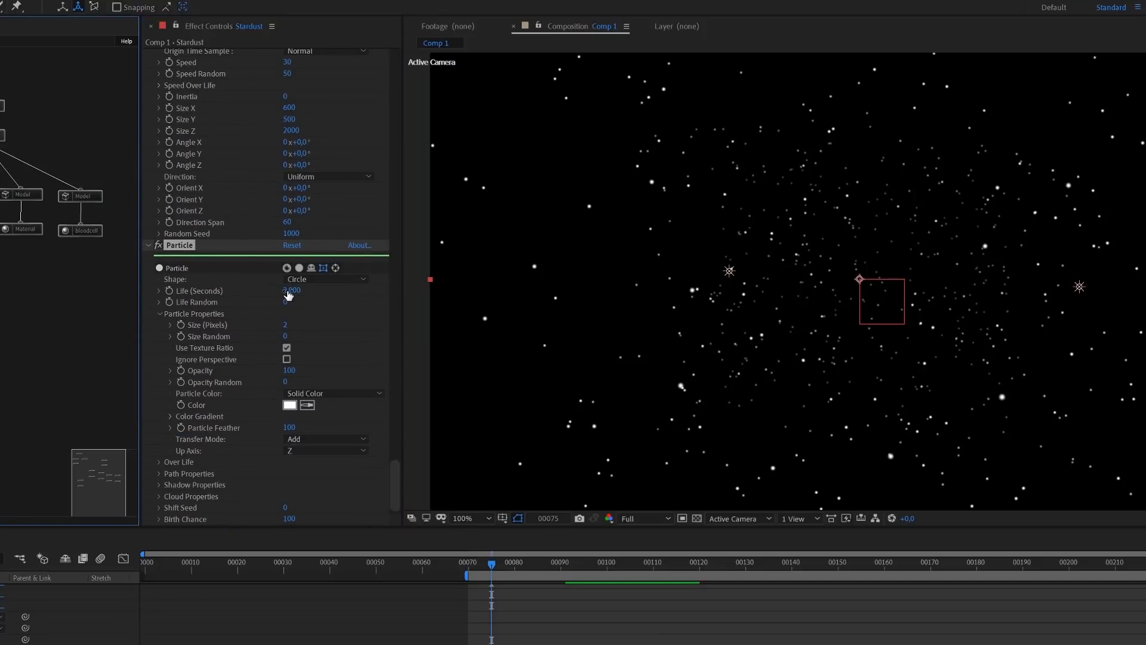
click(289, 291)
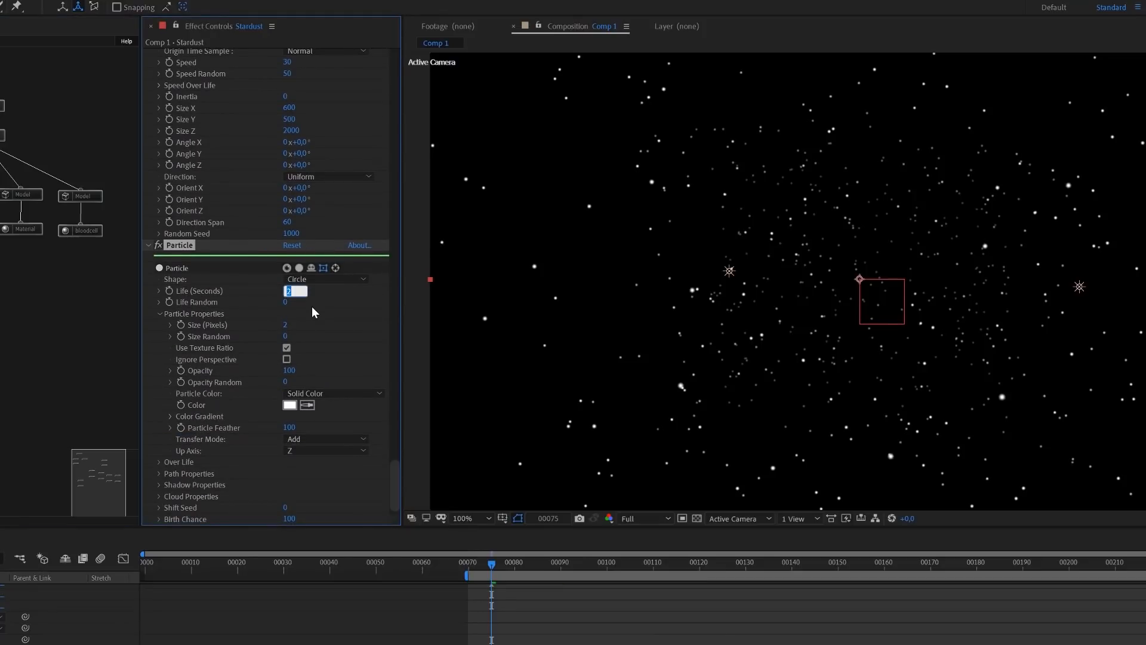
text(3)
key(Return)
click(285, 336)
text(75)
key(Return)
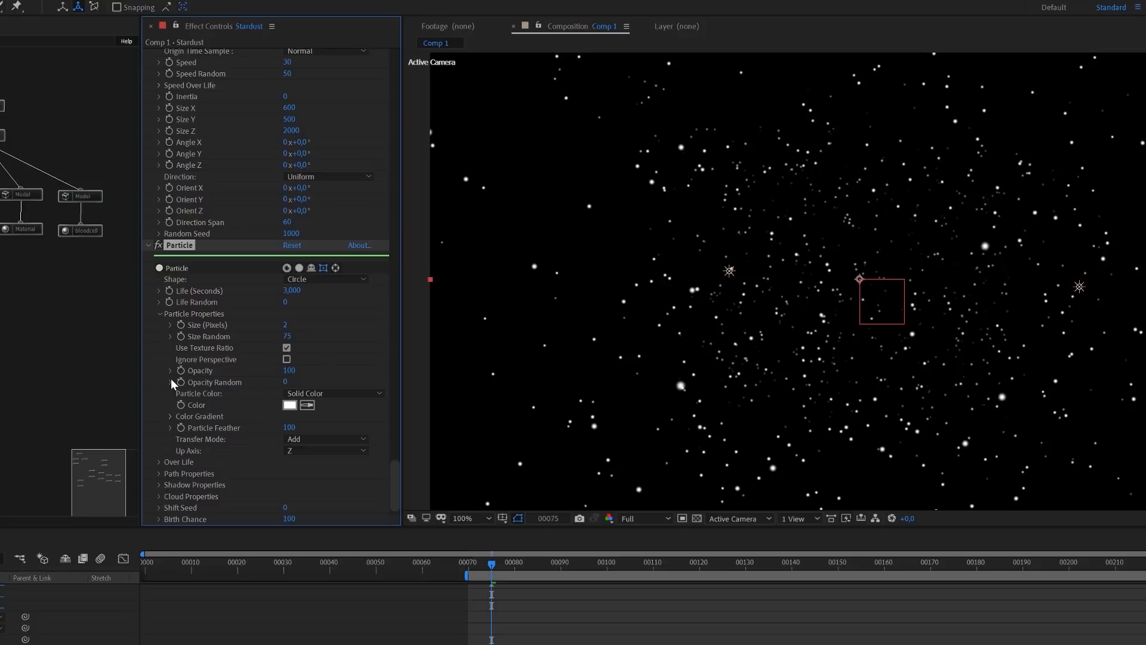
Apply the Fade In and Out Bezier preset to the dust particles' Opacity over life and preview the result
click(171, 370)
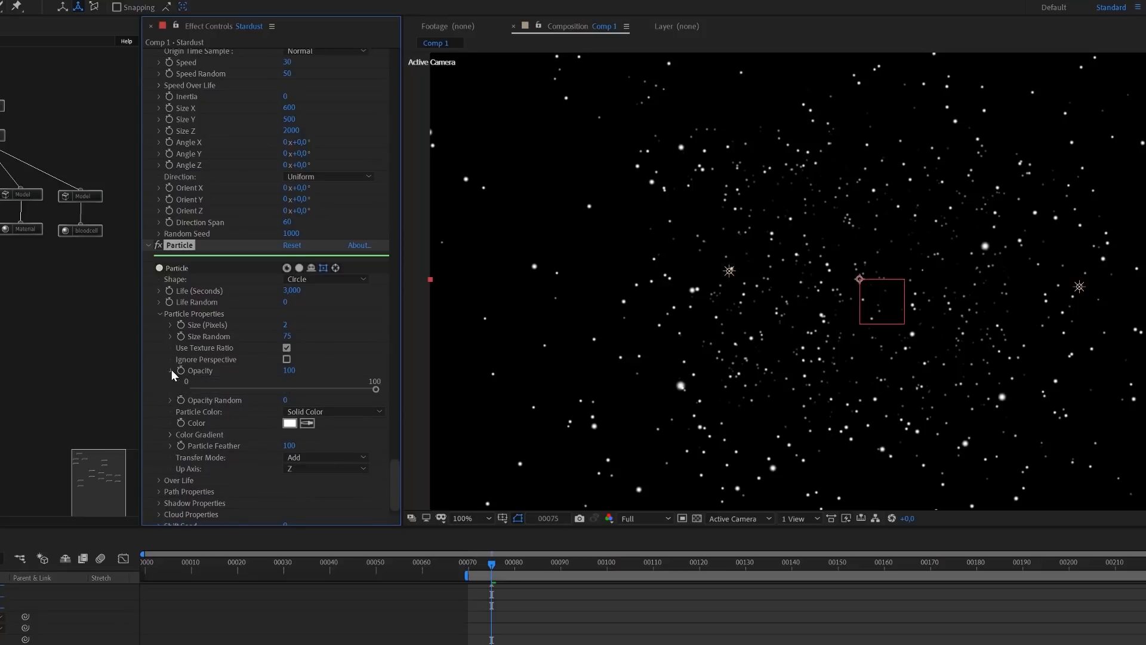
click(171, 370)
click(162, 460)
scroll(162, 460, down, 1)
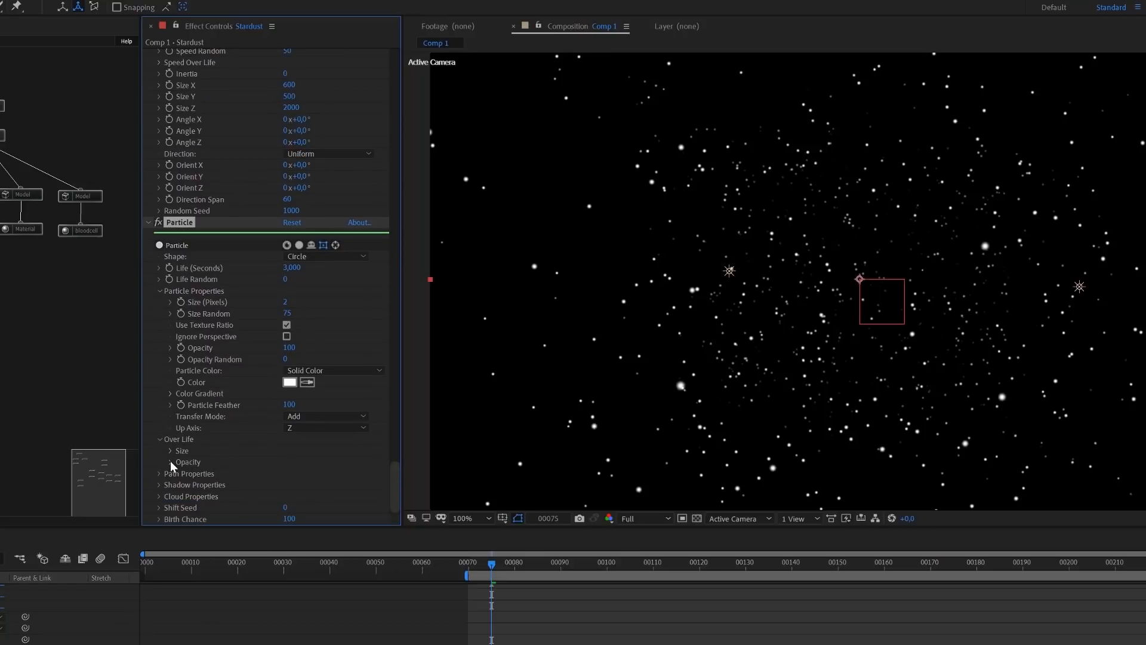
click(169, 461)
scroll(227, 441, down, 4)
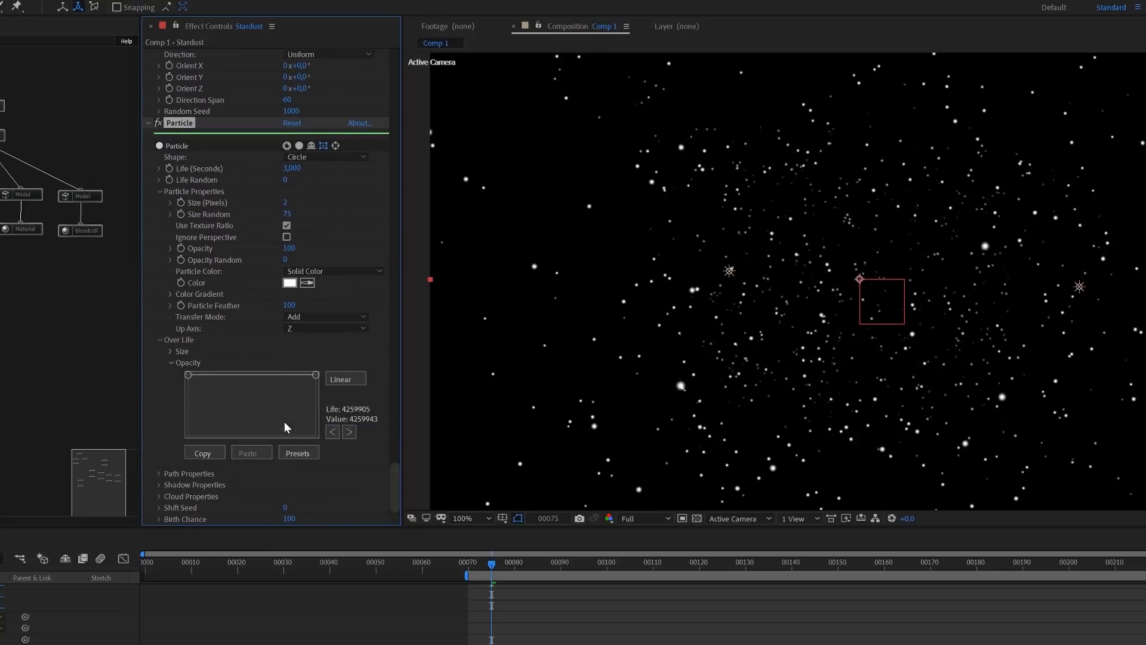
click(298, 453)
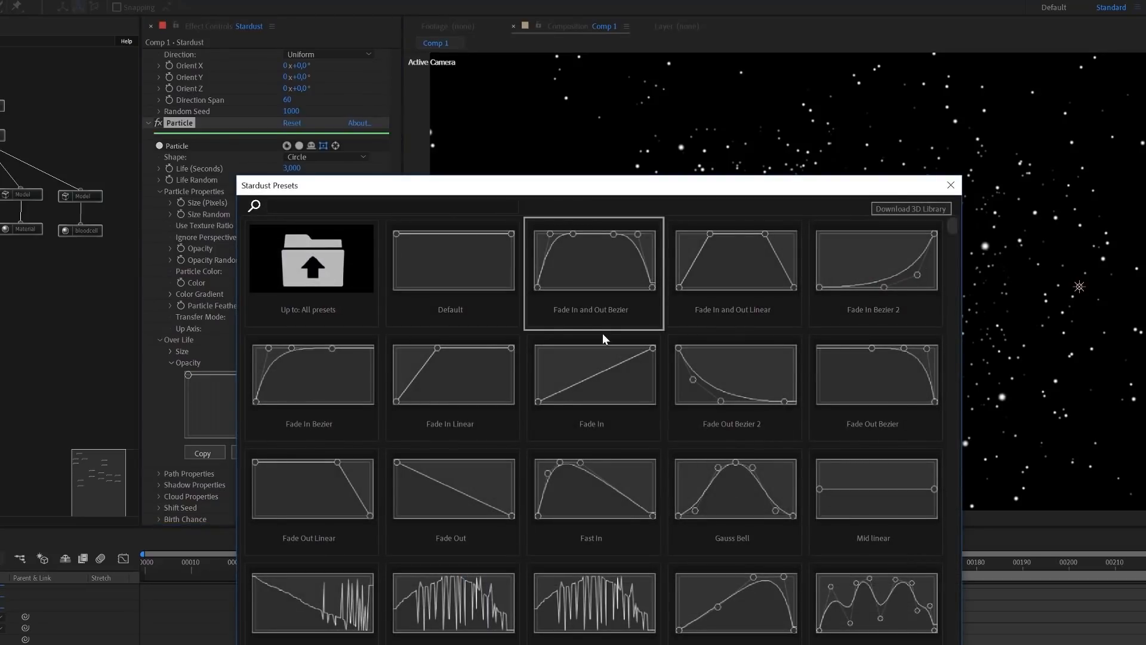
double_click(594, 269)
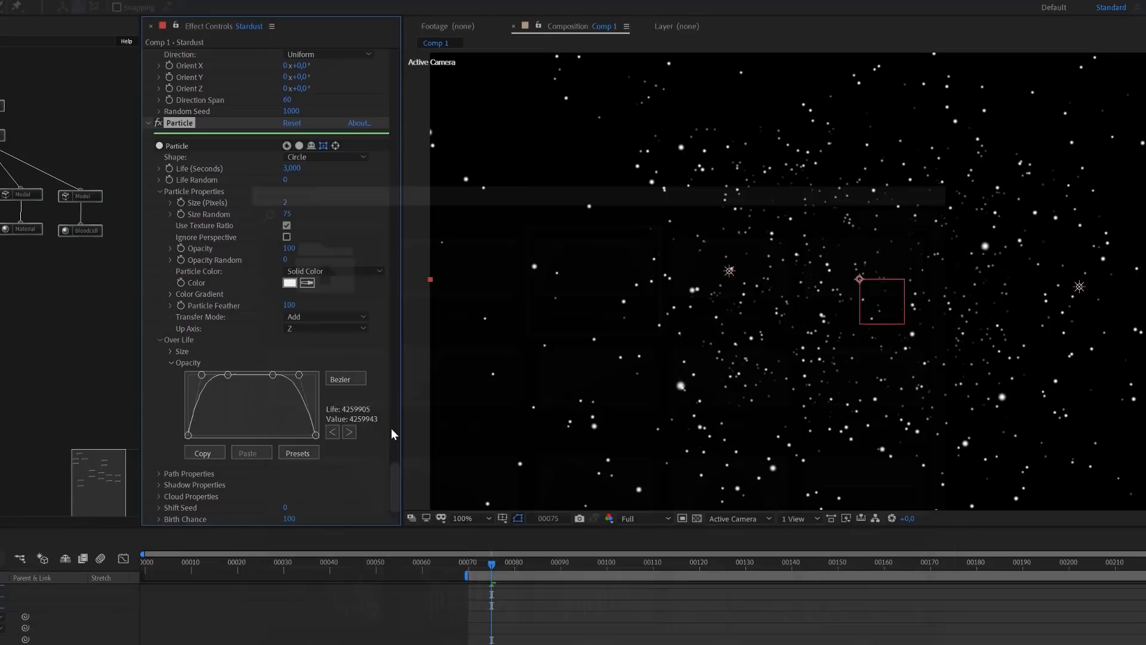
key(space)
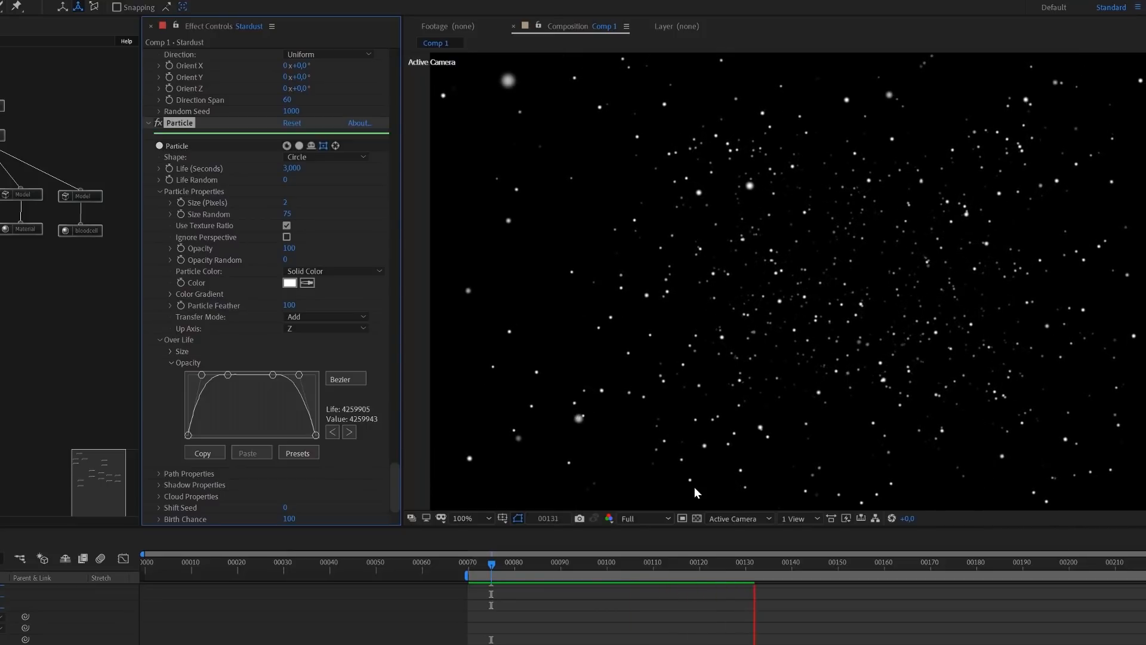
key(space)
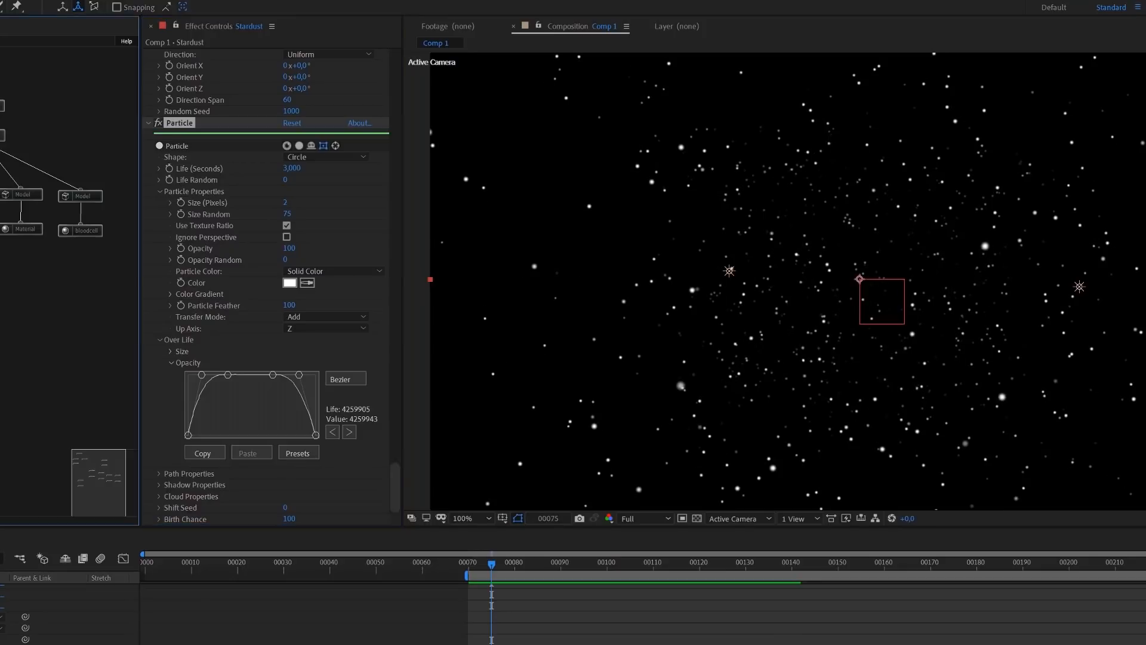
Turn off solo for the dust Emitter and Particle nodes
scroll(260, 170, up, 4)
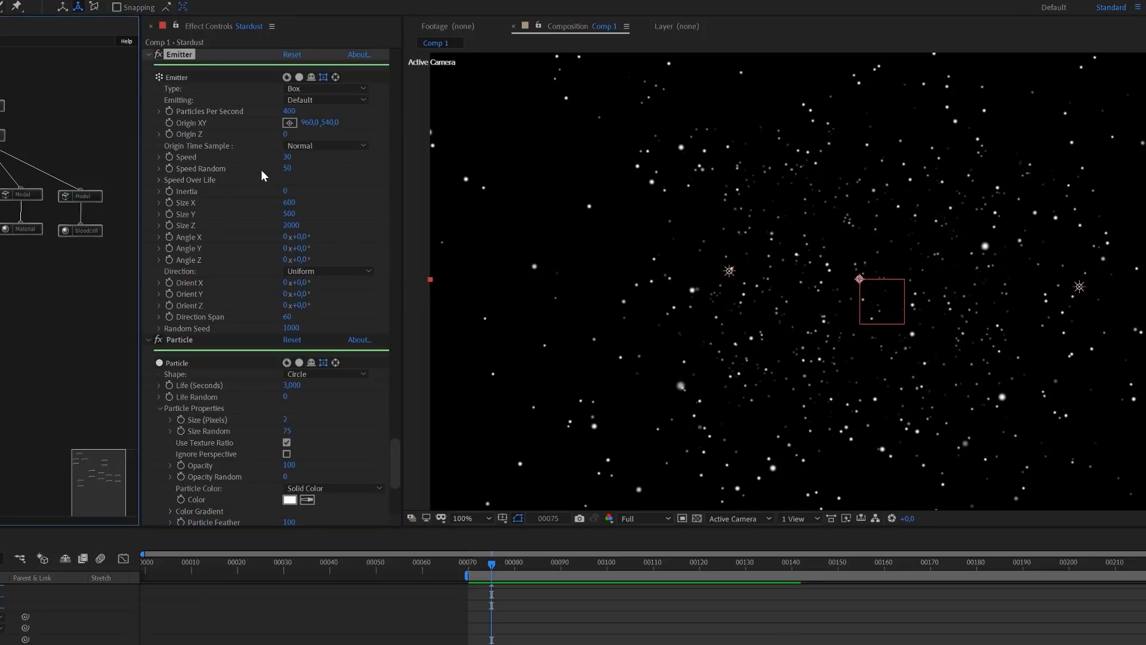
click(299, 78)
click(298, 352)
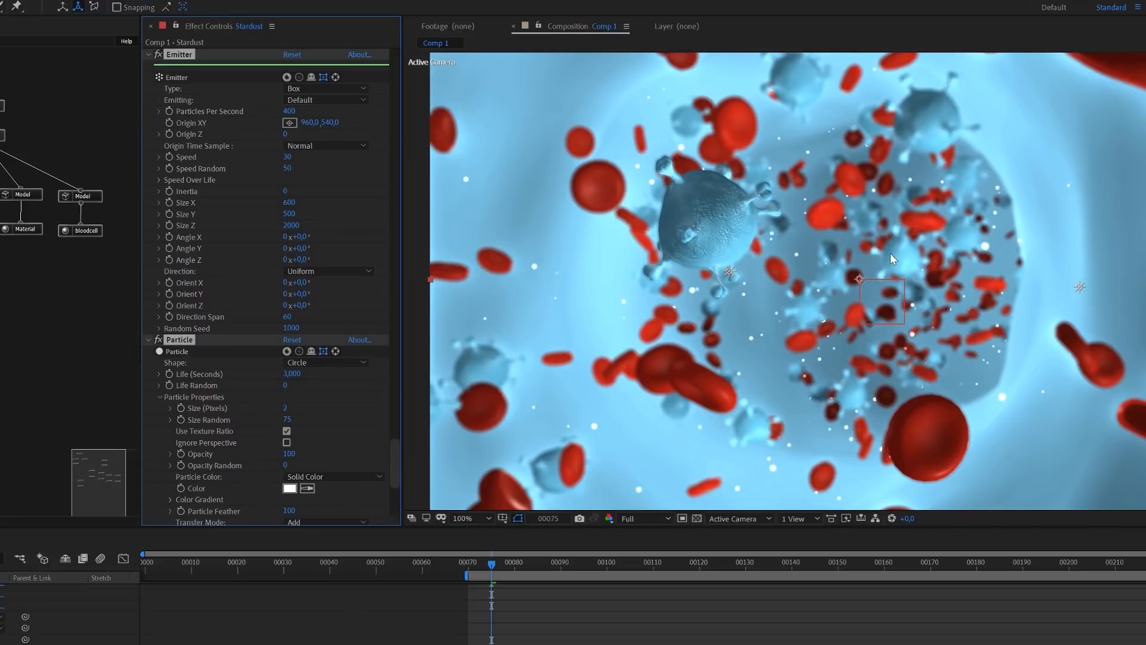
Set the dust particles' Opacity to 50 and inspect the result in the composition
click(289, 454)
text(50)
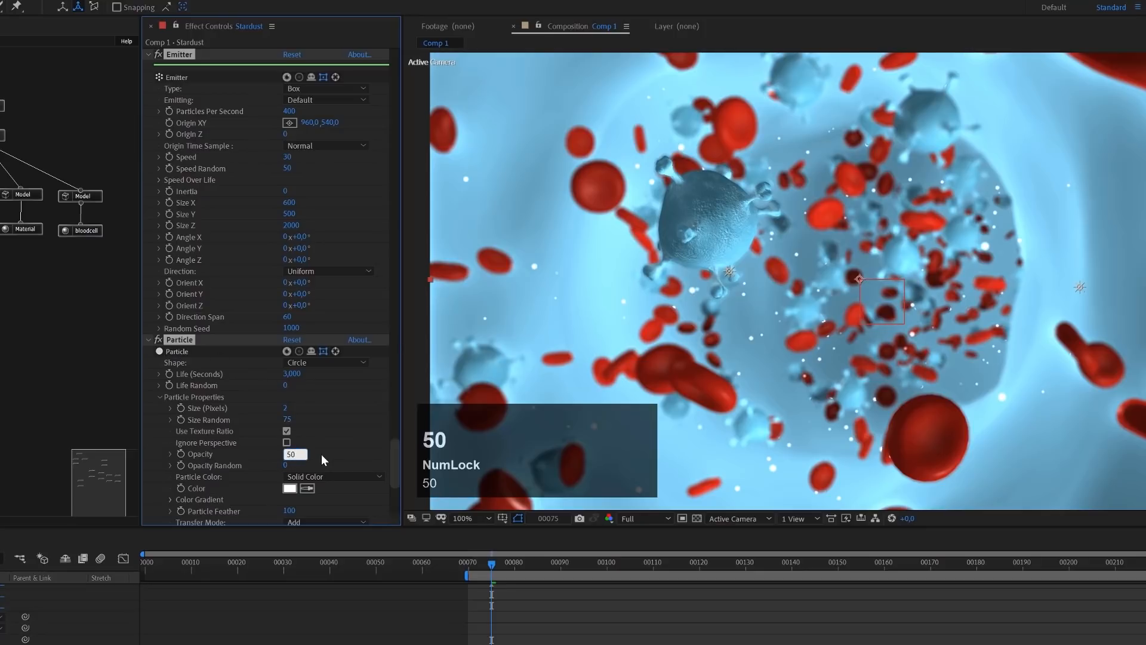
key(Return)
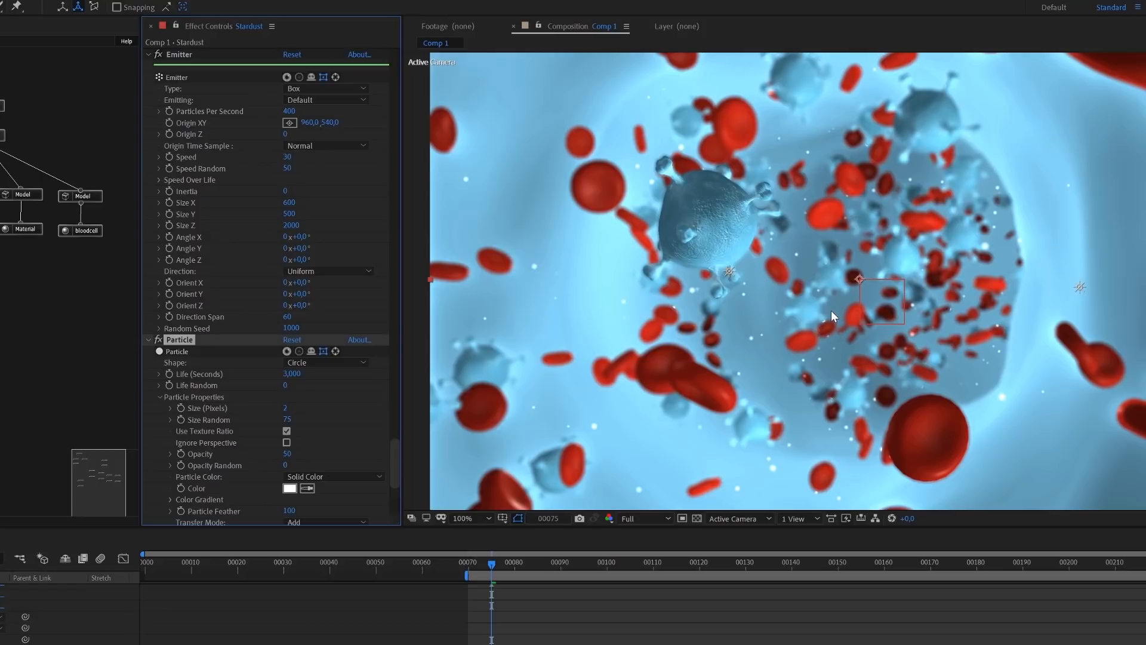
scroll(831, 310, down, 1)
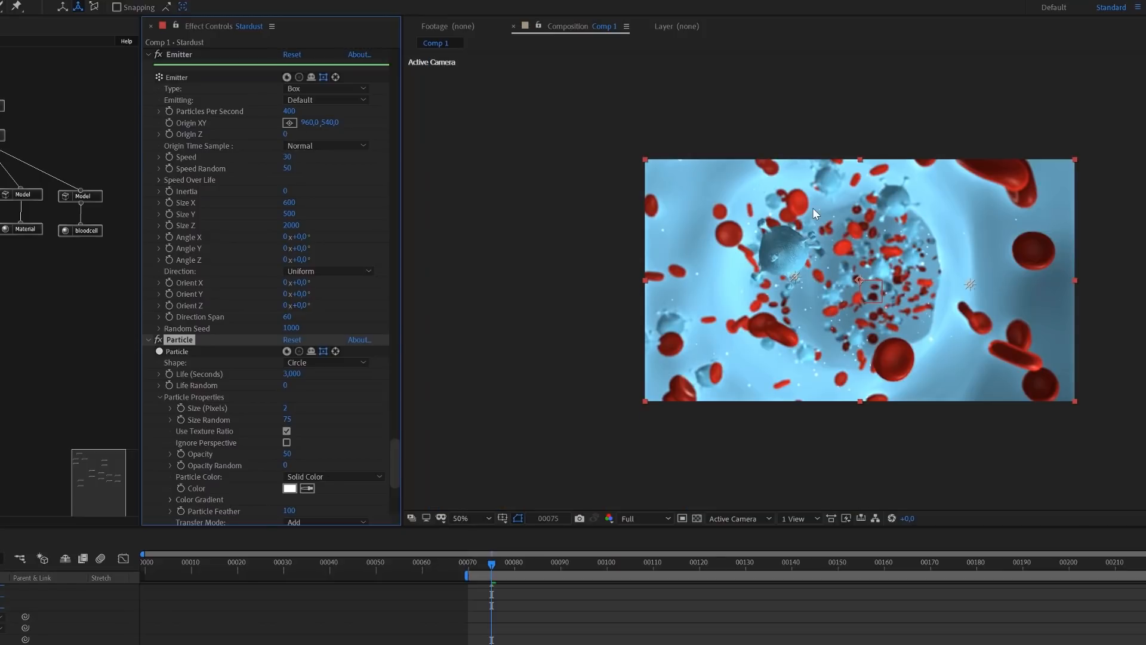
scroll(880, 248, up, 1)
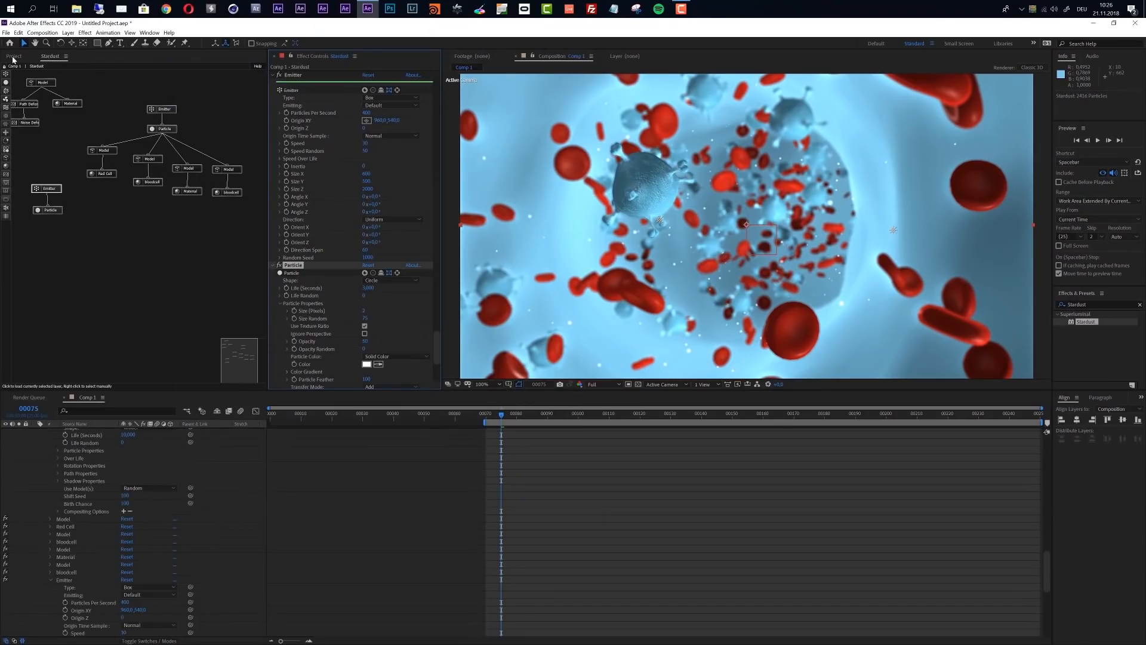
Create a new composition containing Comp 1 as a nested layer
click(13, 56)
click(28, 231)
click(31, 223)
key(Return)
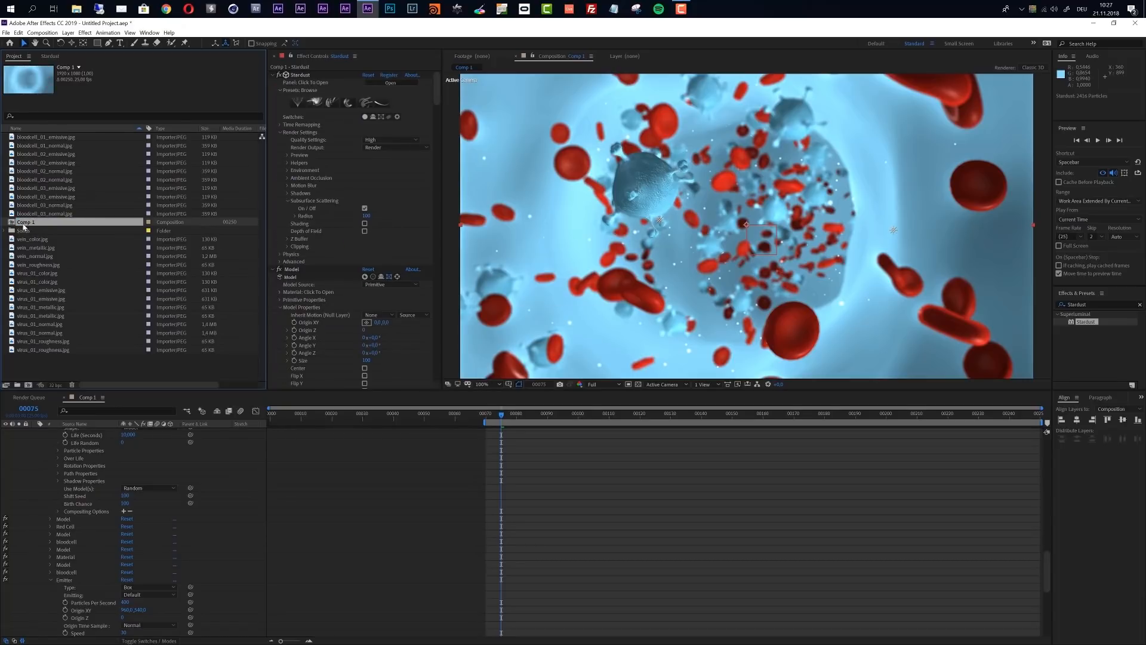
drag(24, 225, 29, 388)
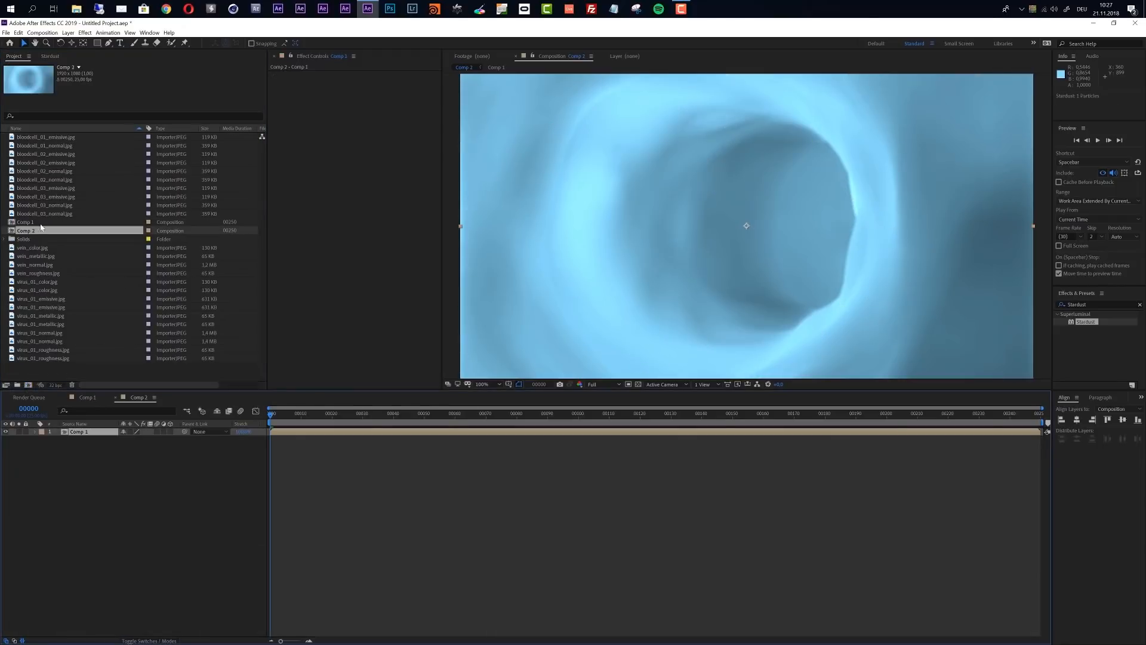
Rename the new composition to MAIN and start its work area at frame 60
click(30, 232)
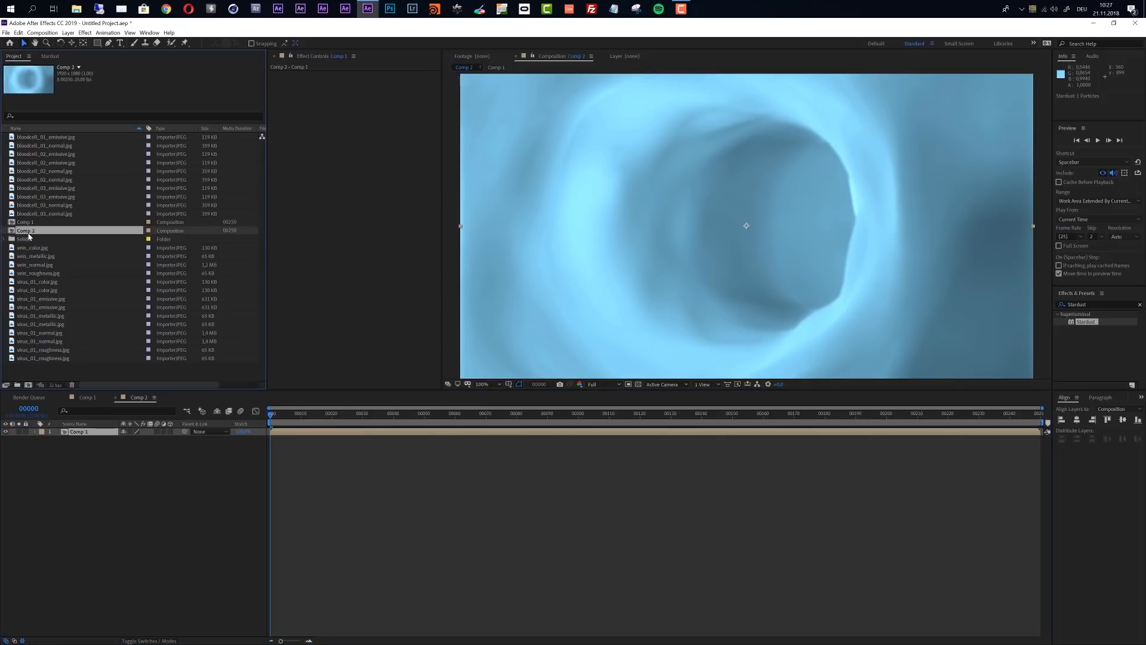
key(Return)
text(MAIN)
key(Return)
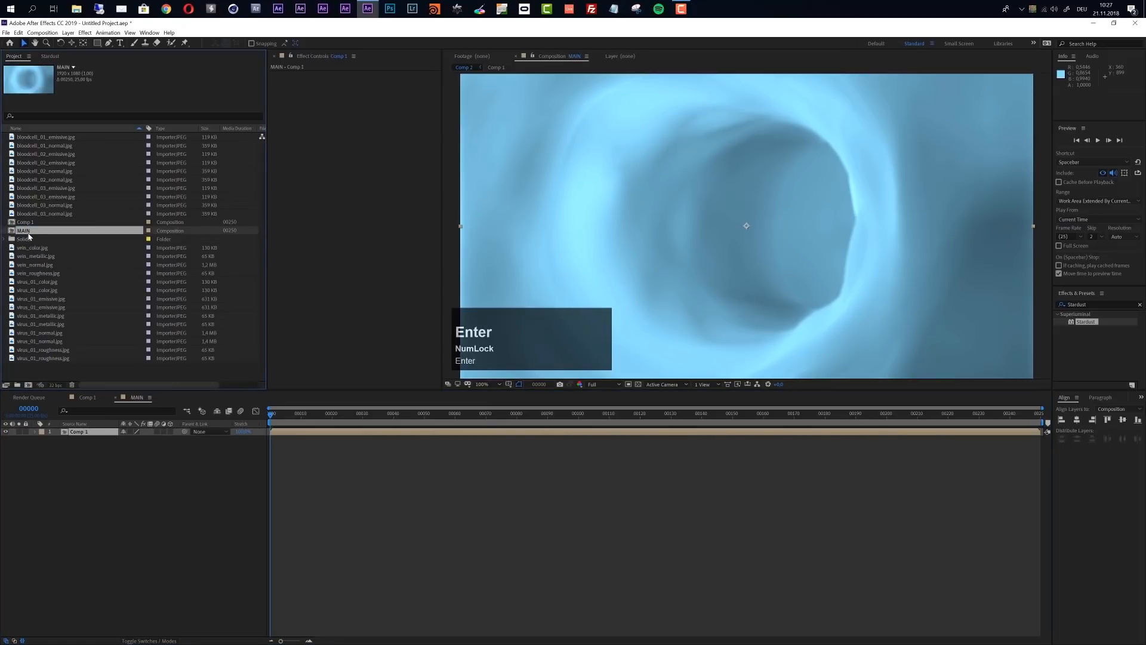
click(456, 416)
key(b)
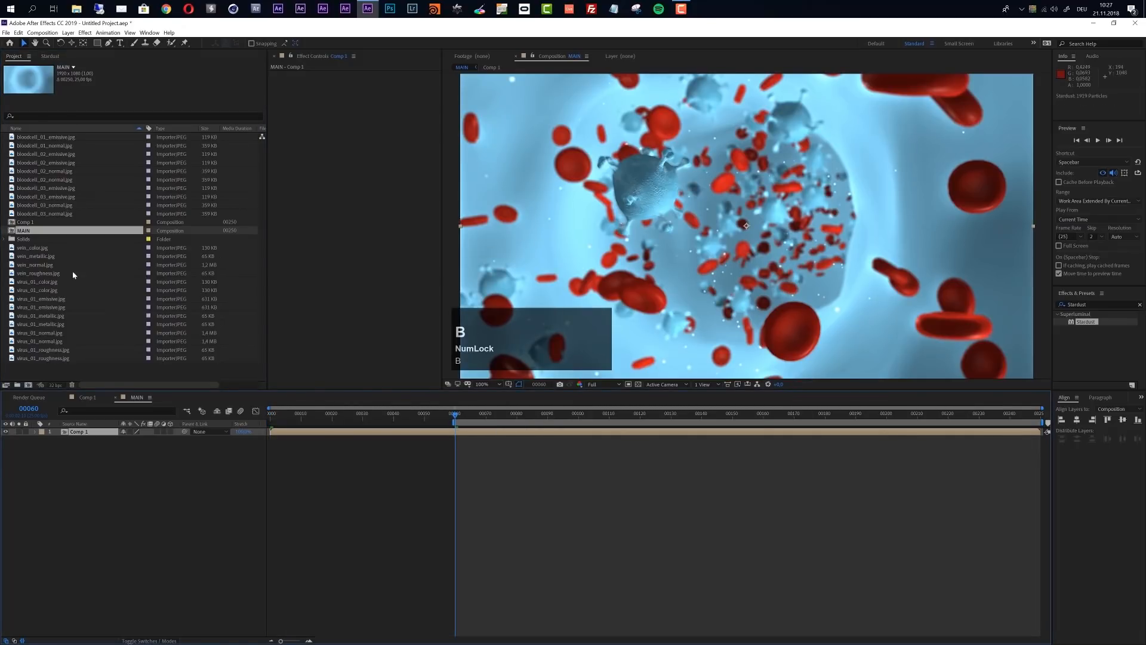
Duplicate Comp 1 in the project and bring up the Stardust layer's effect settings in the copy
click(28, 222)
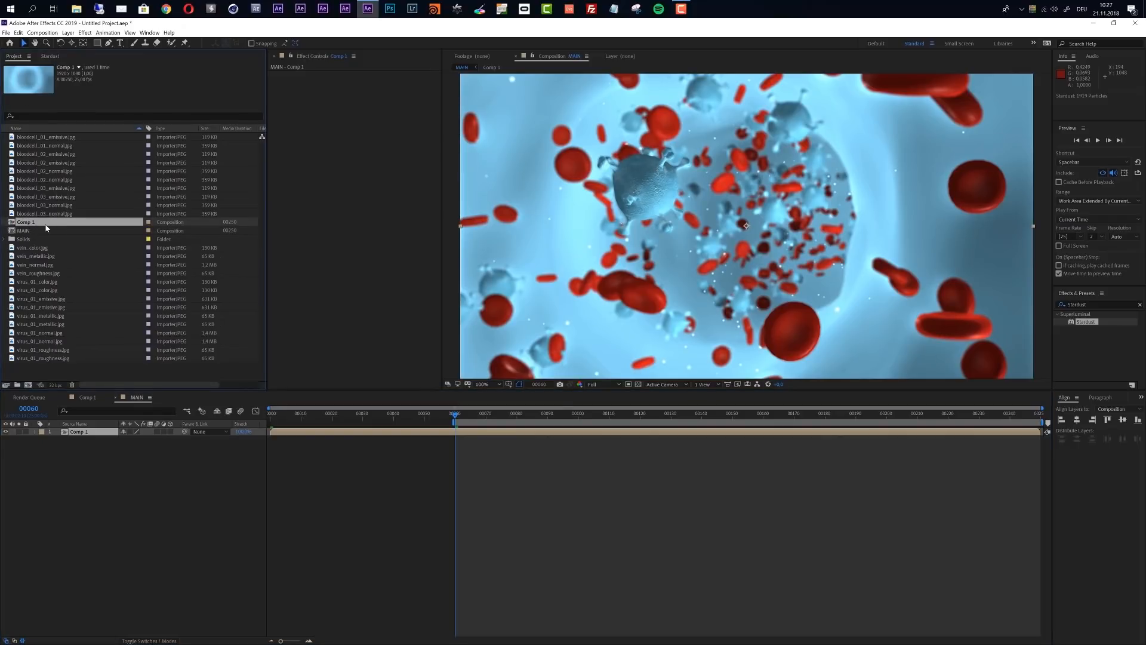
key(ctrl+d)
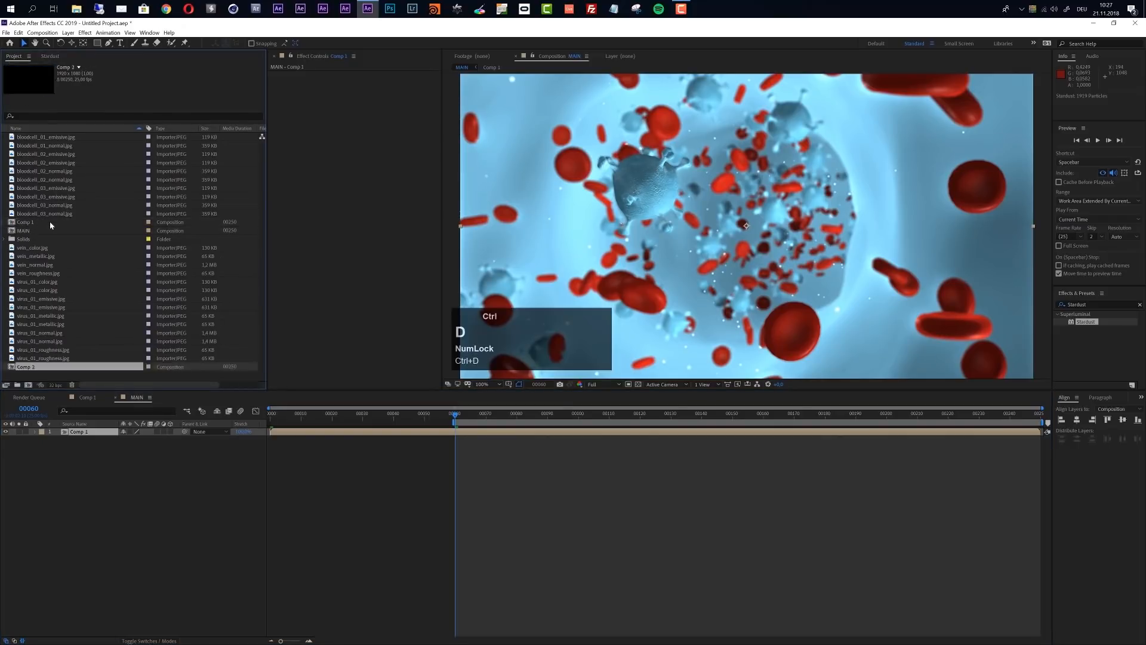
double_click(28, 231)
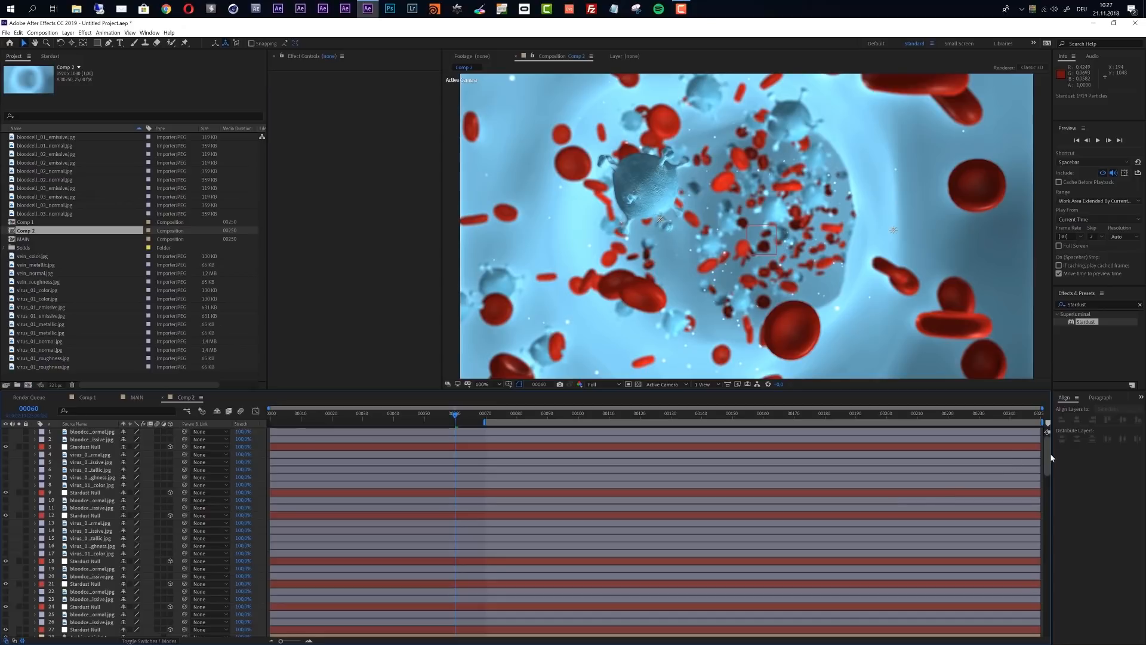
drag(1044, 470, 1052, 549)
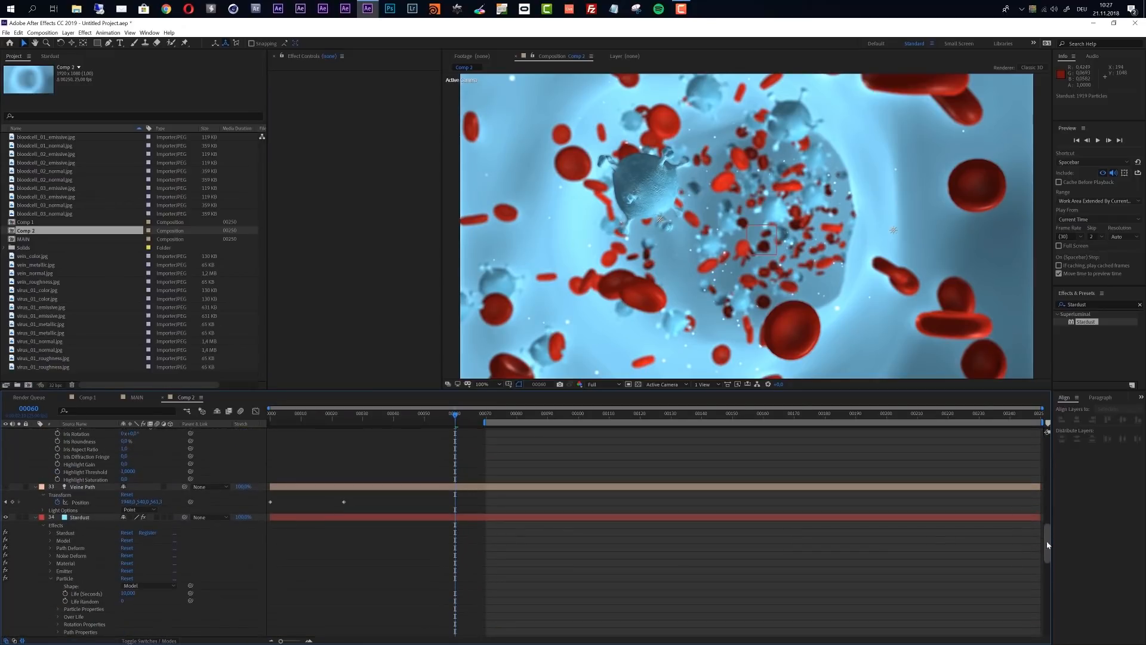
click(166, 515)
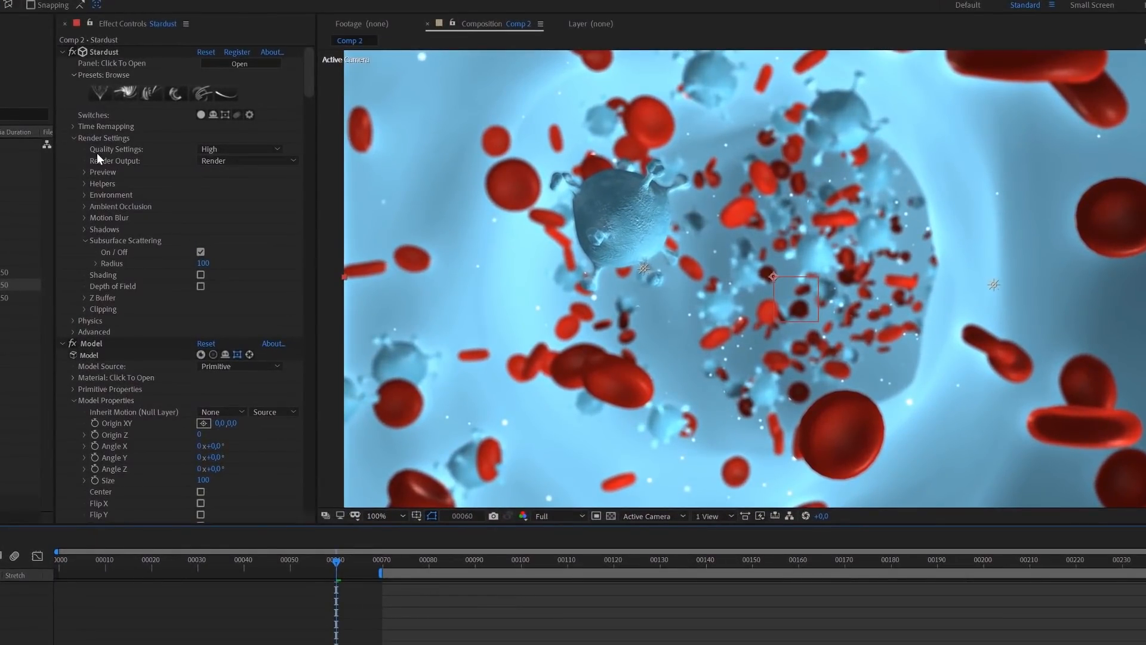
Set Stardust's render output in Comp 2 to Depth, with clipping Max Distance at 3250 and Max Fade at 2500
click(223, 161)
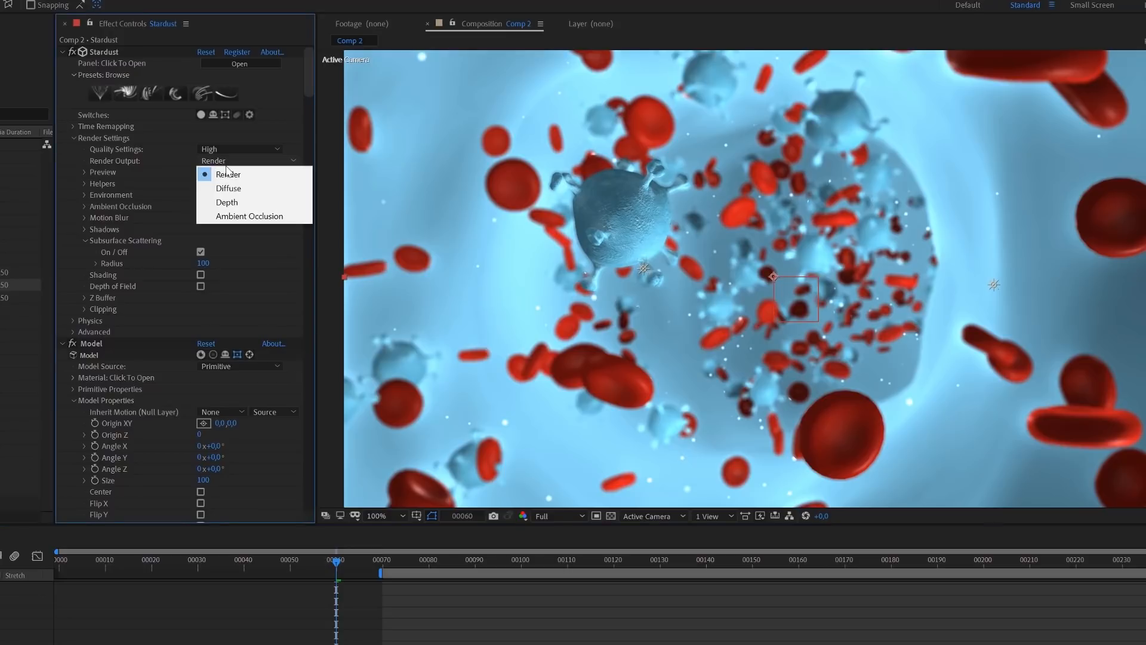
click(233, 203)
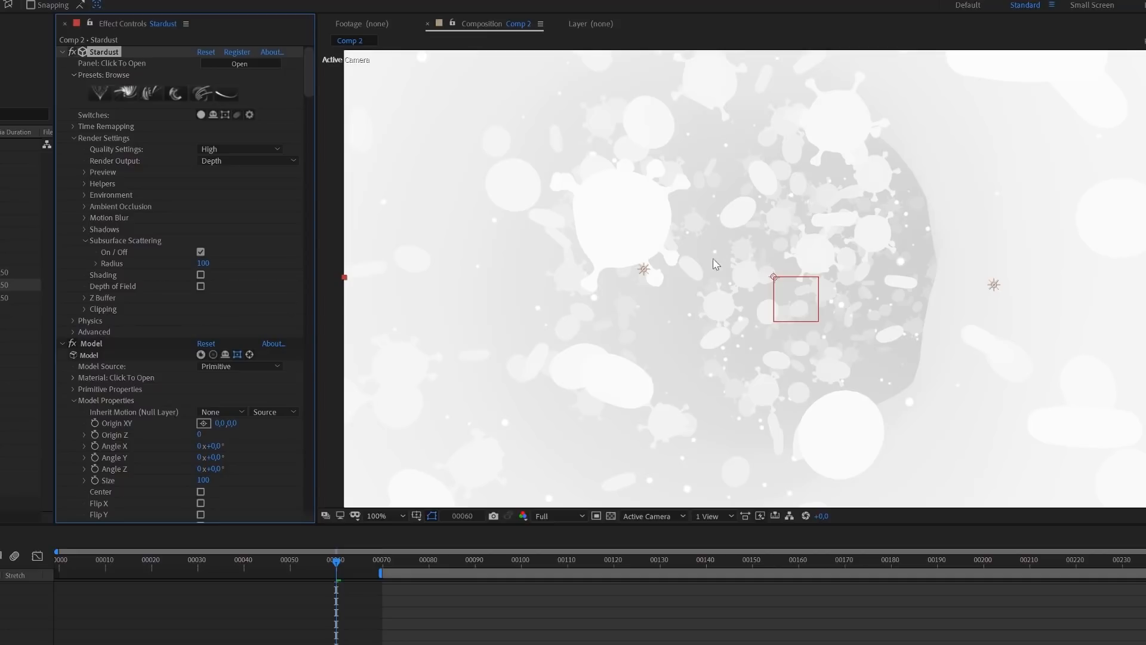
click(84, 310)
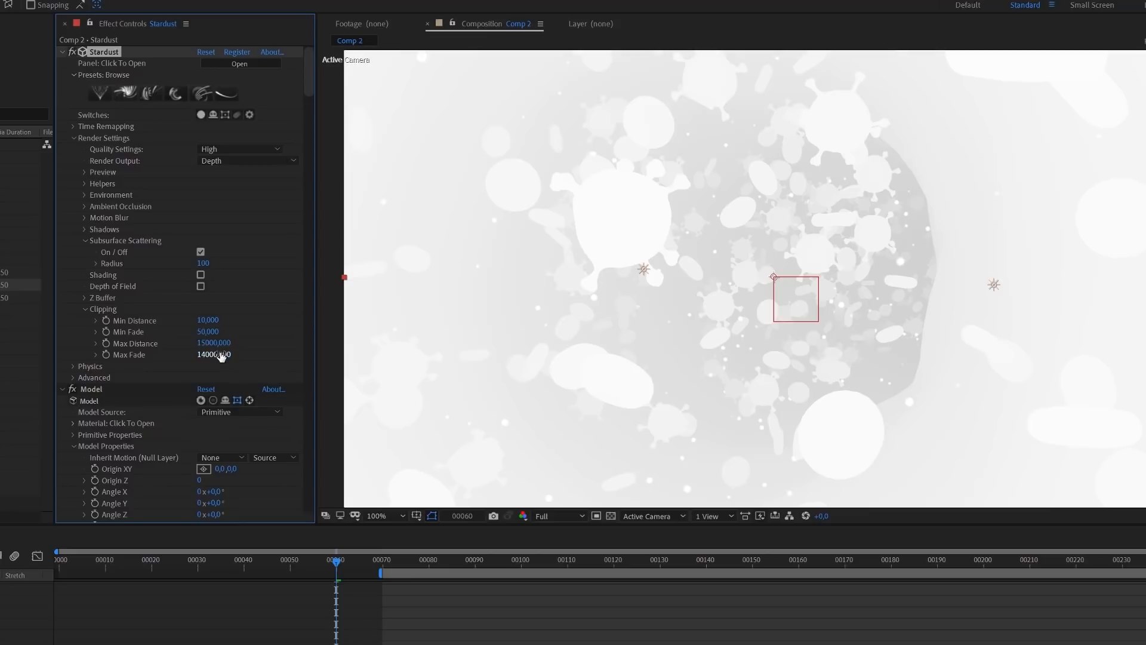
drag(217, 347, 188, 348)
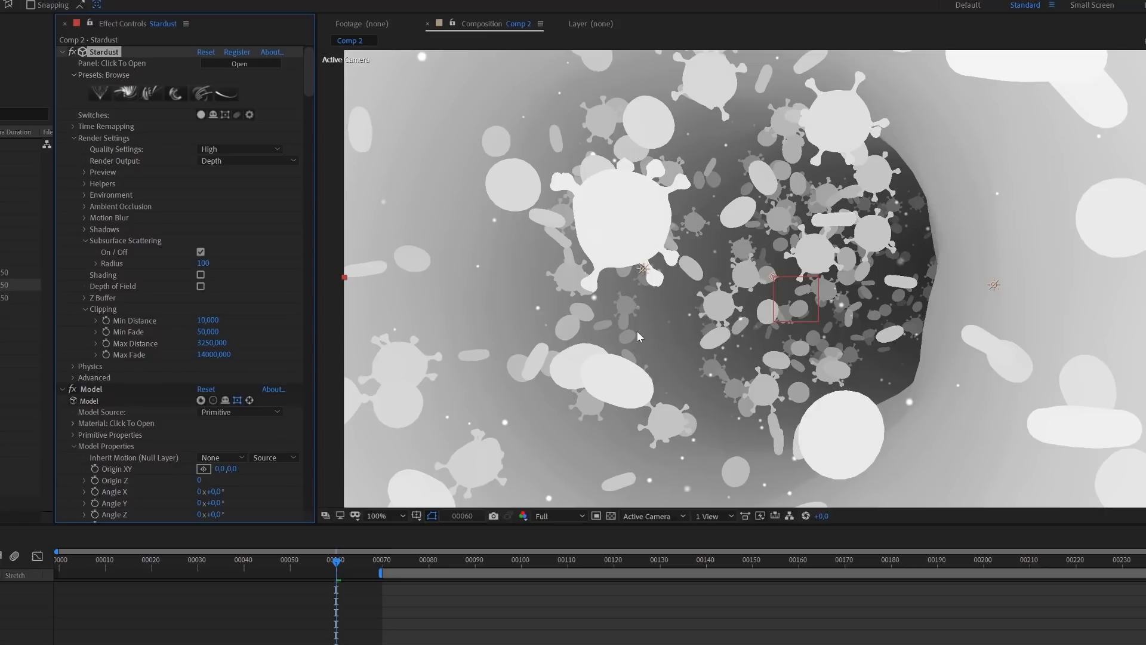
click(210, 344)
click(204, 355)
text(2500)
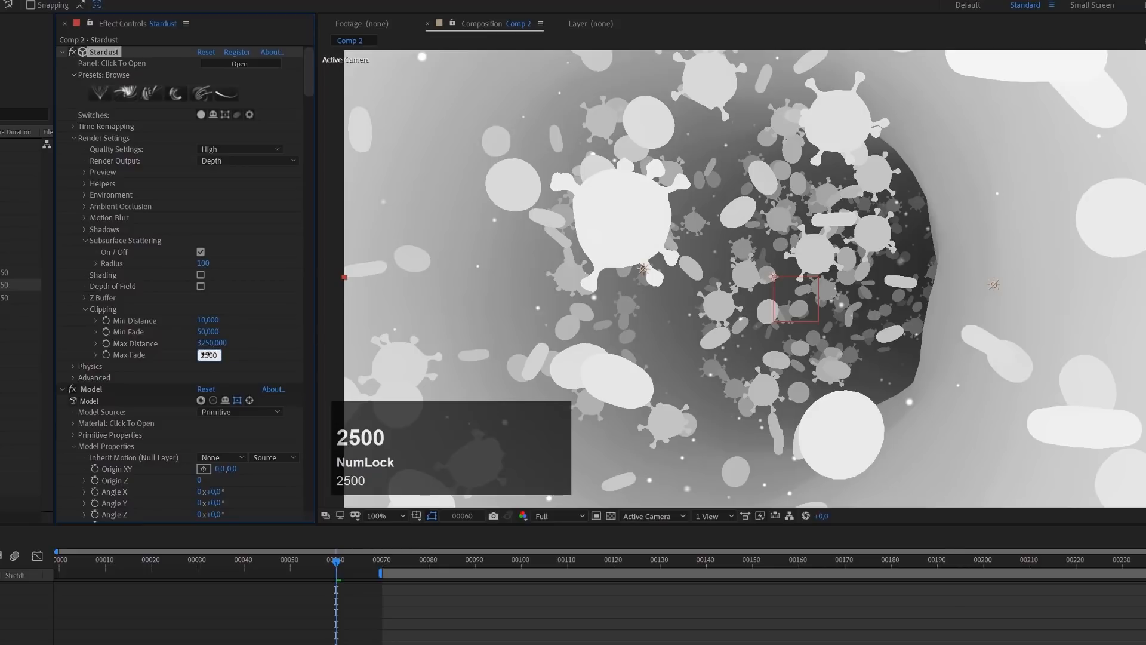
key(Return)
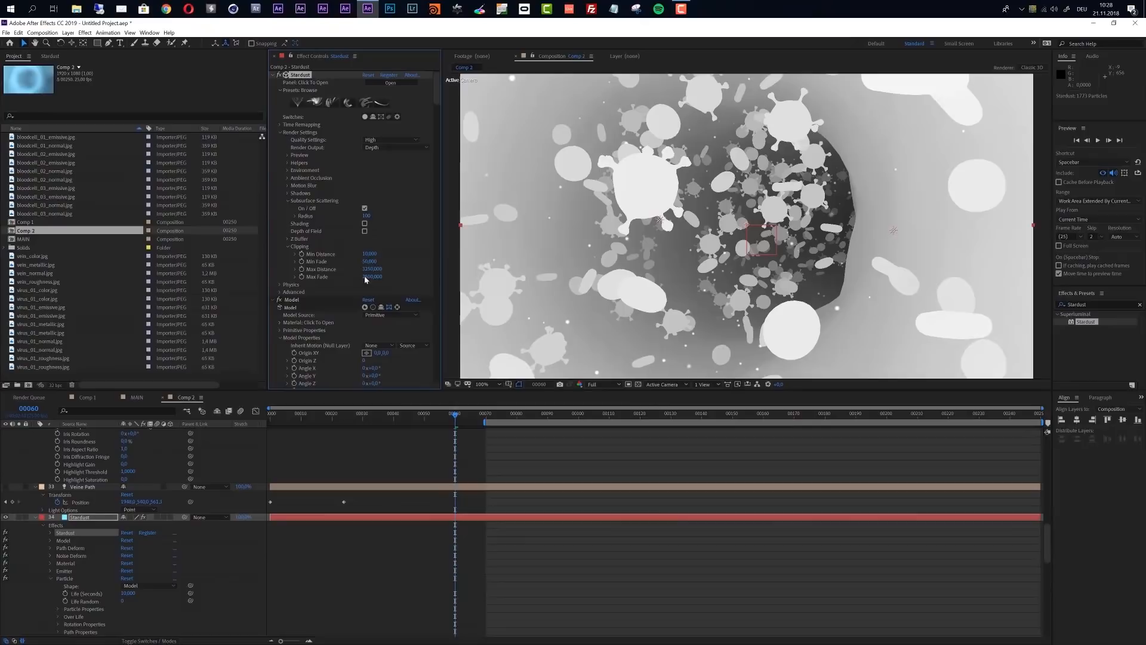
Add Comp 2 above Comp 1 in the MAIN composition and use it as Comp 1's luma track matte
click(134, 397)
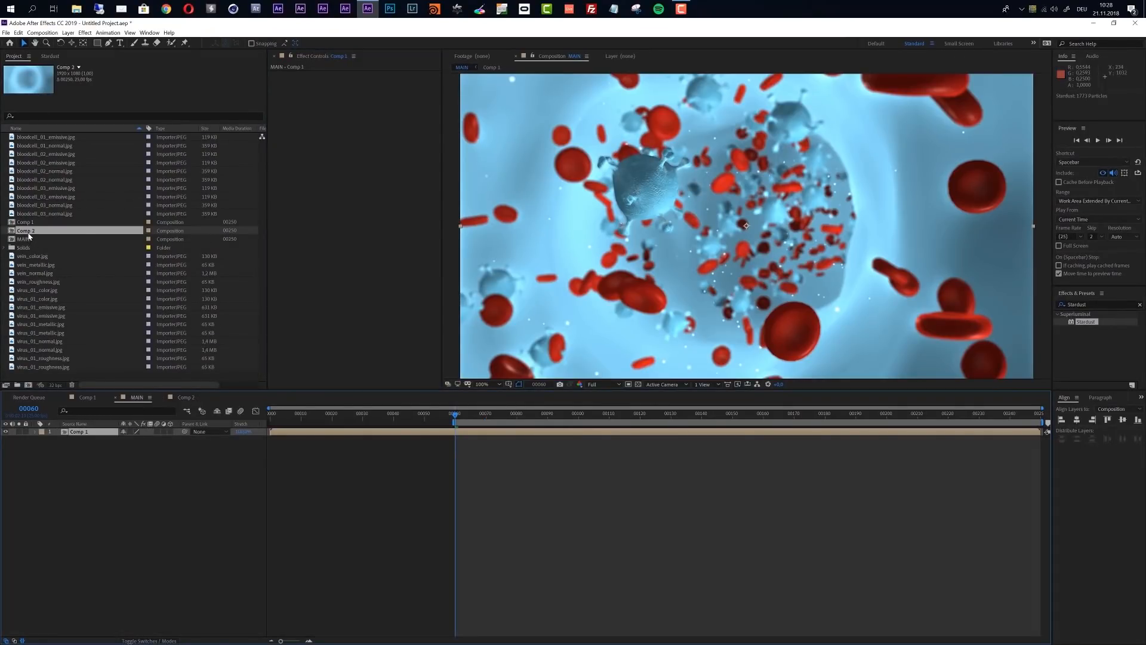
drag(27, 231, 70, 434)
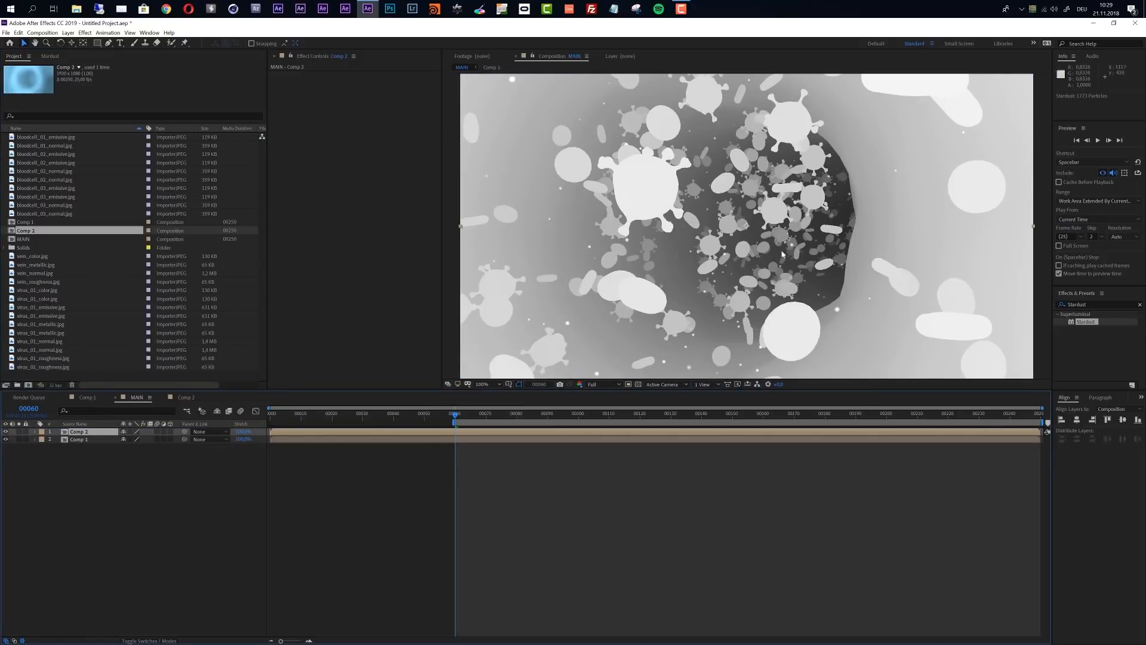
click(86, 442)
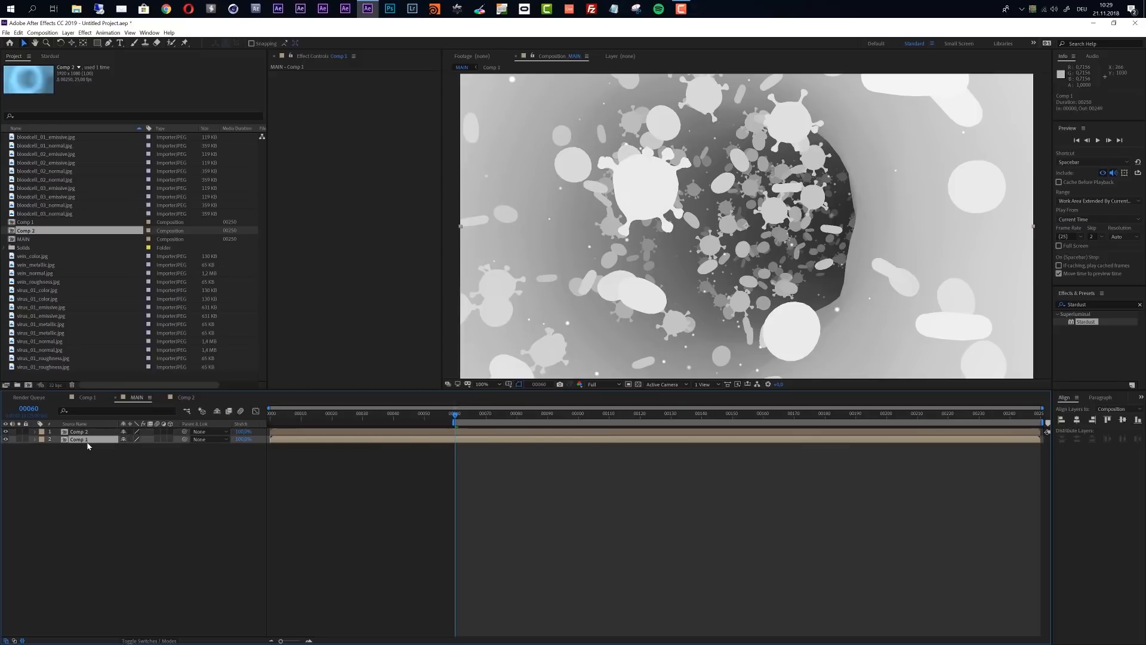
key(F4)
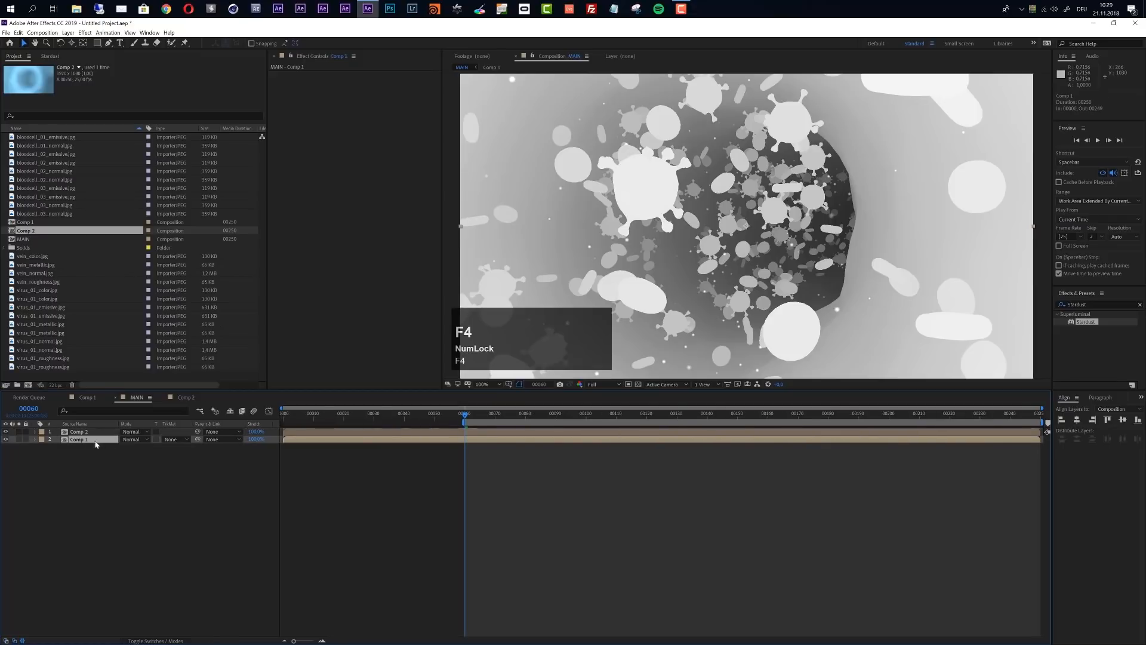
click(177, 439)
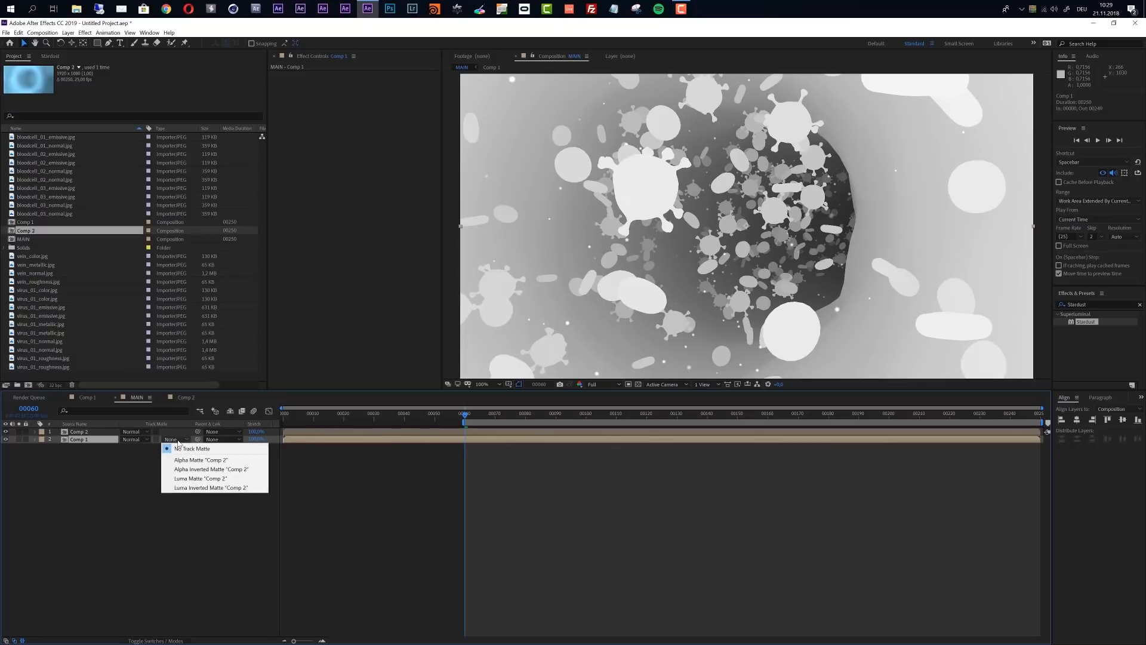
click(201, 479)
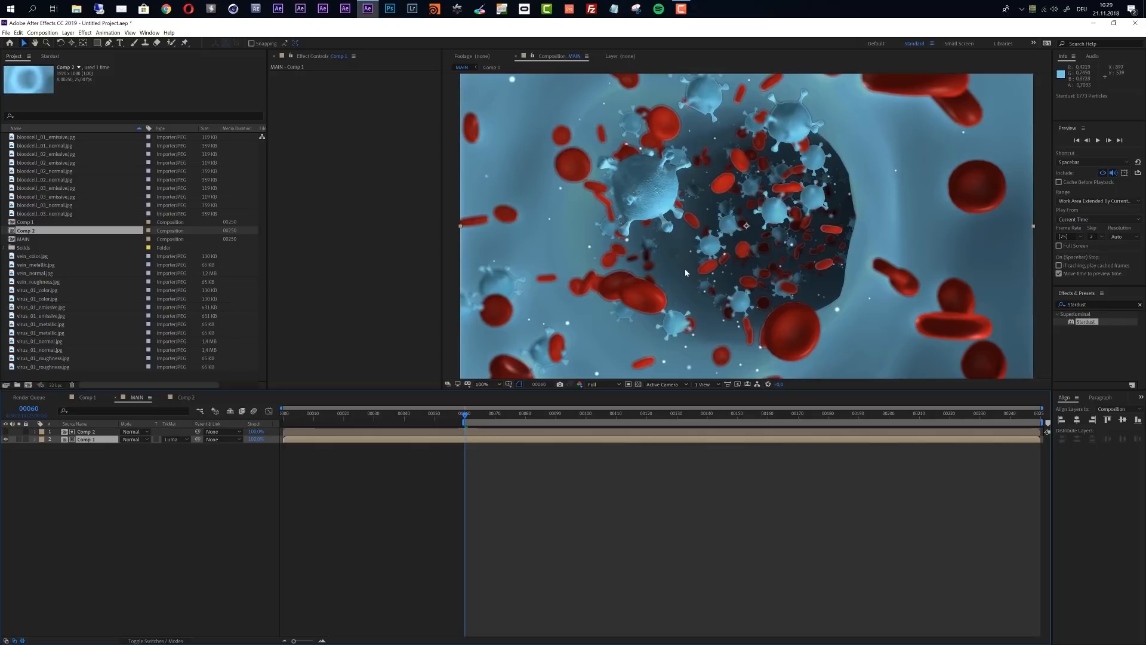
Show the transparency grid behind the matted MAIN composition
click(597, 384)
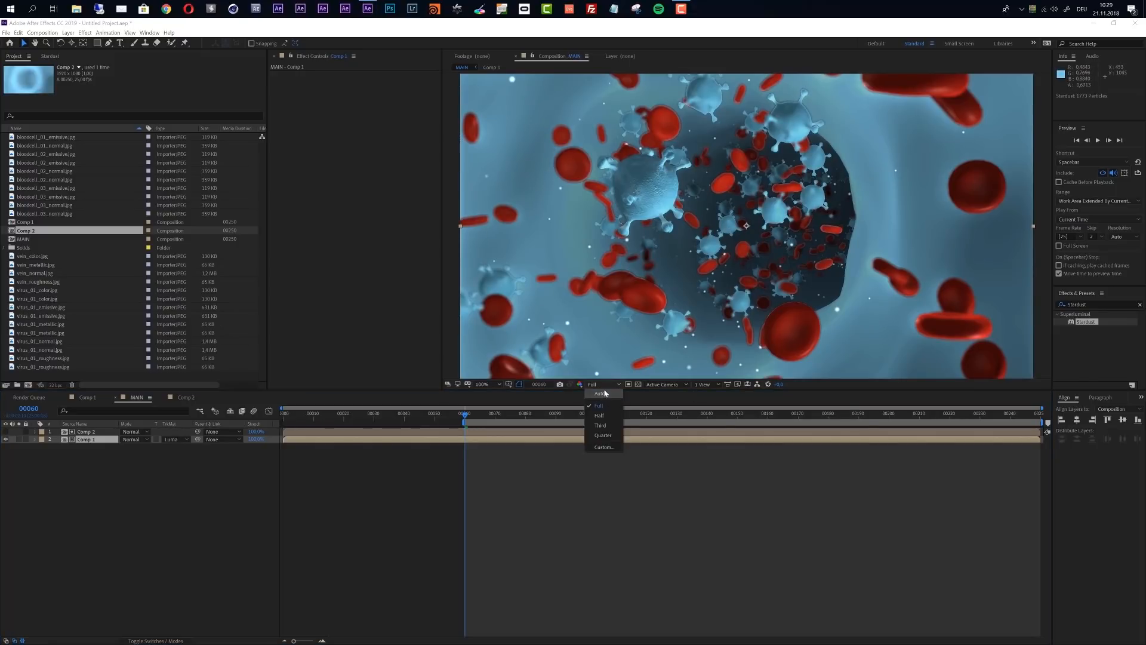
click(637, 383)
click(636, 384)
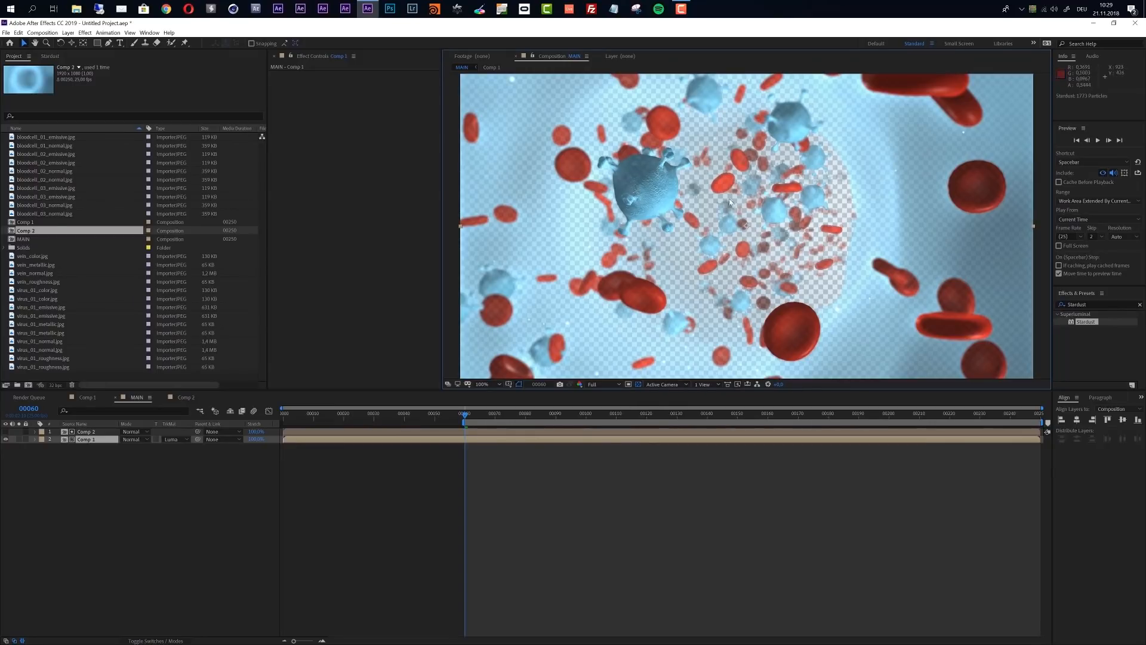
Create a solid named BG with a light blue sampled from the scene and place it beneath Comp 1
click(68, 32)
mouse_move(82, 42)
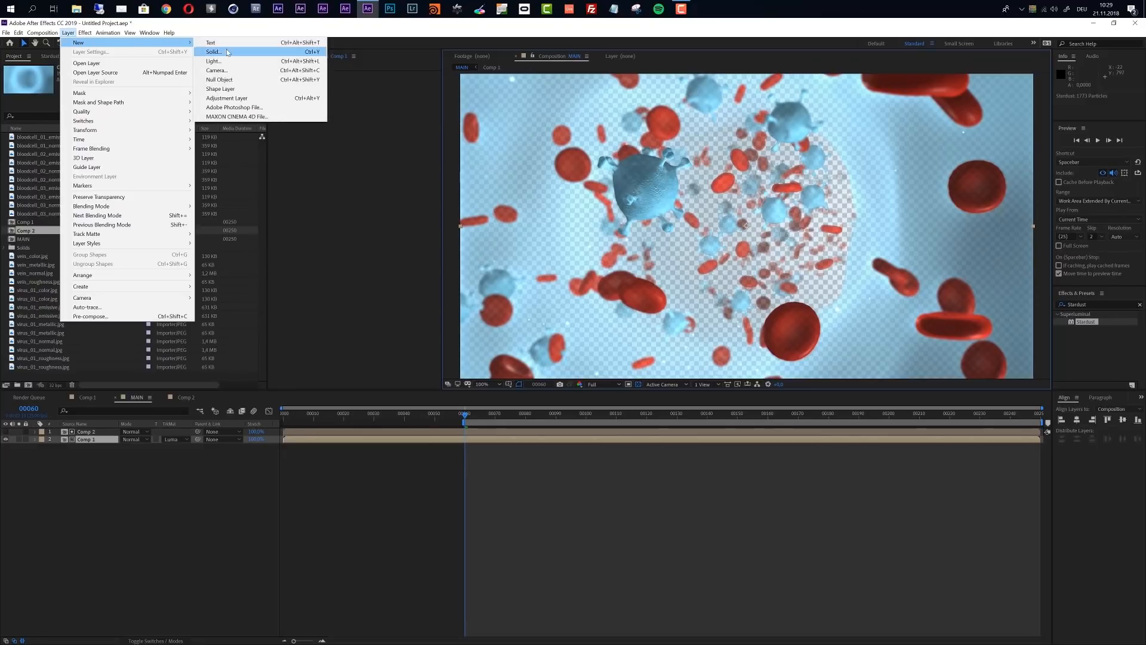
click(227, 52)
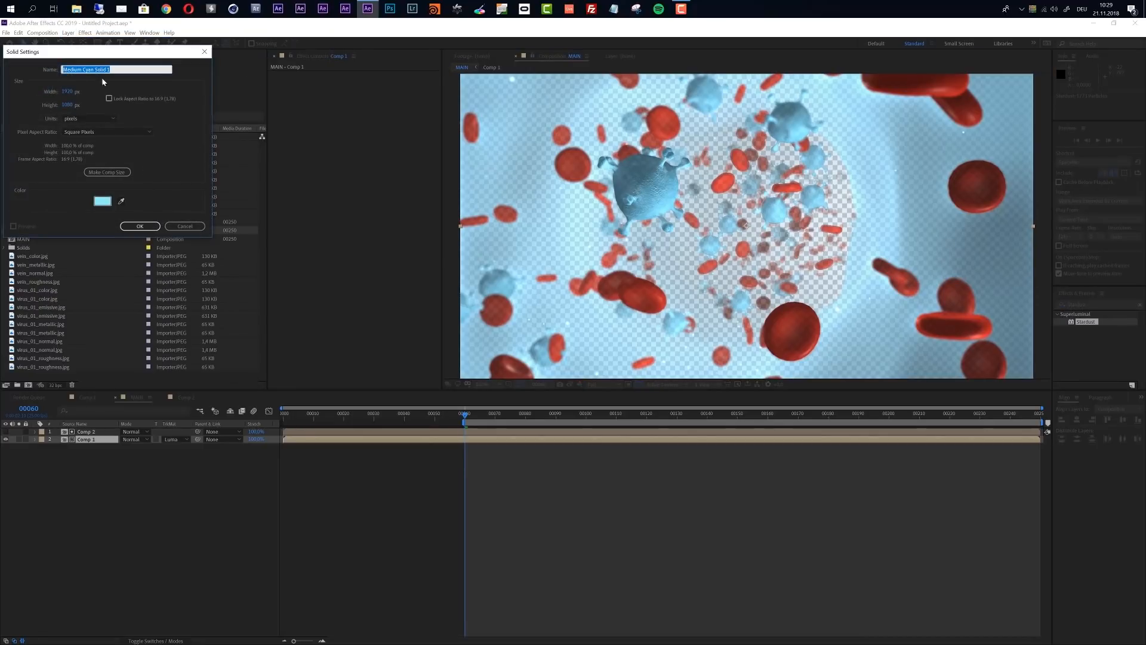
text(BG)
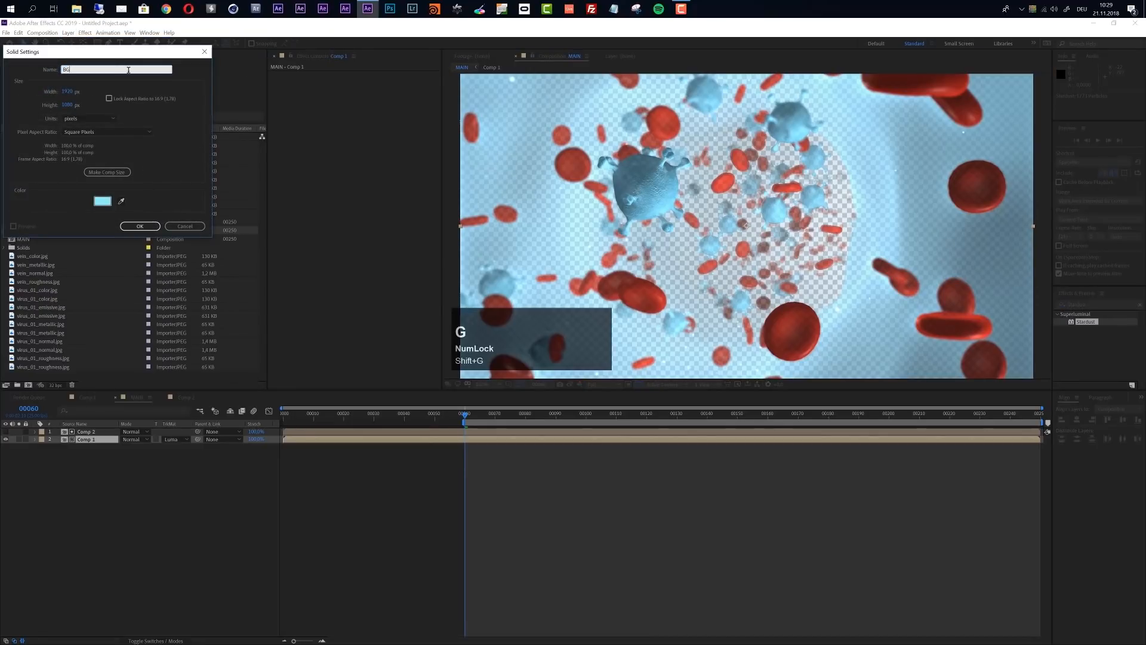
click(121, 201)
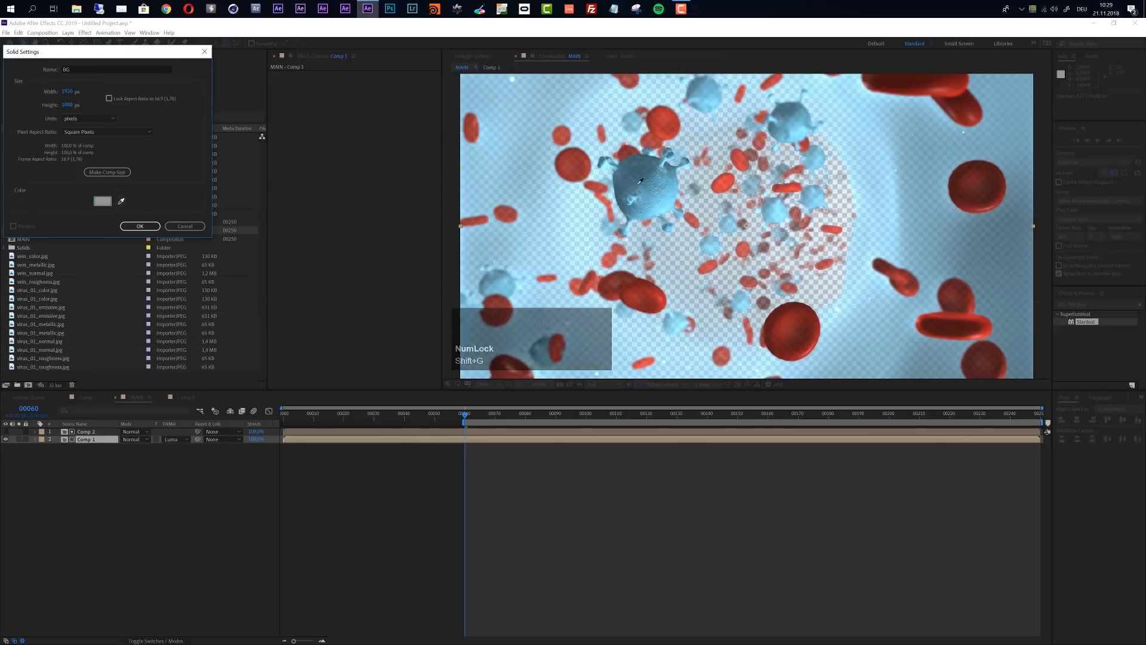
click(668, 203)
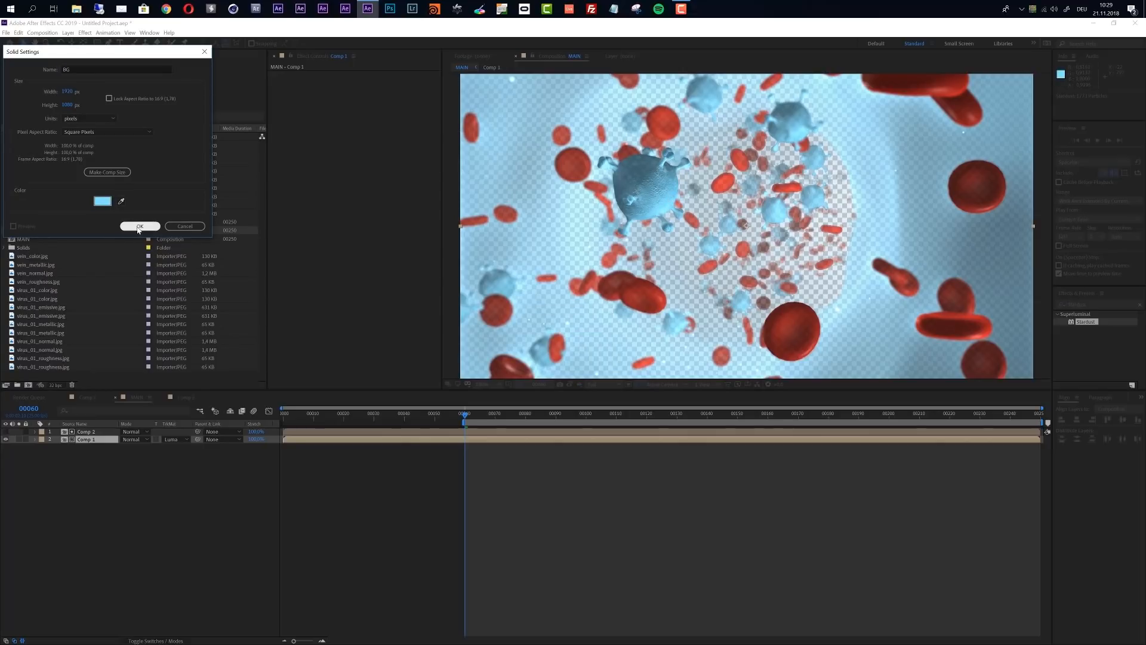
click(139, 226)
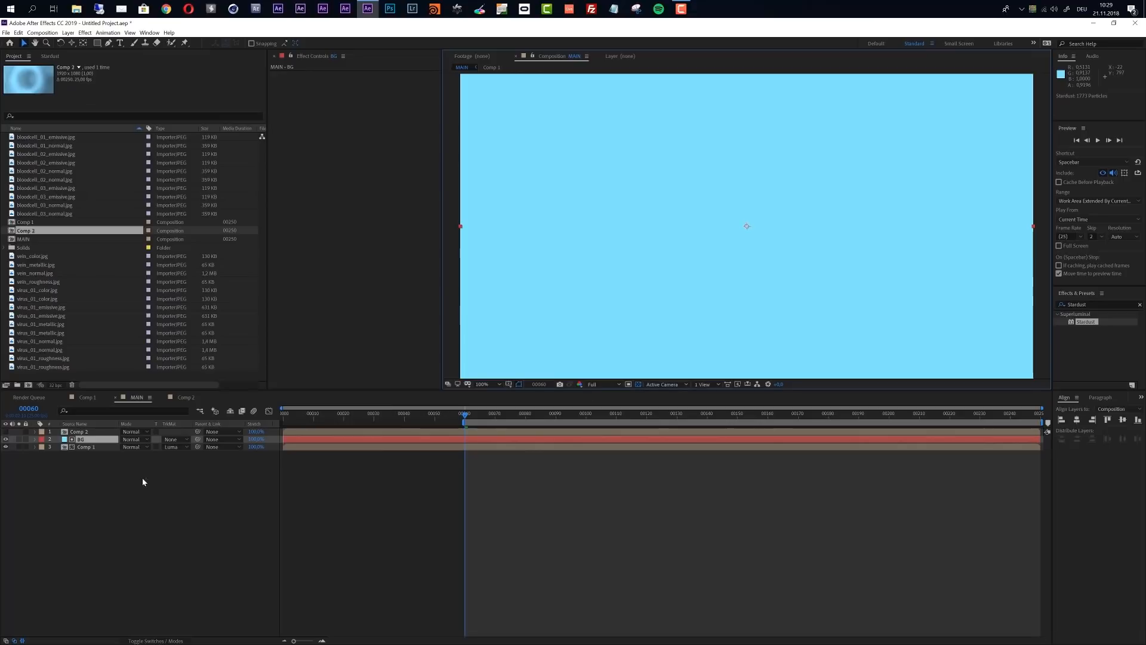
drag(87, 439, 88, 457)
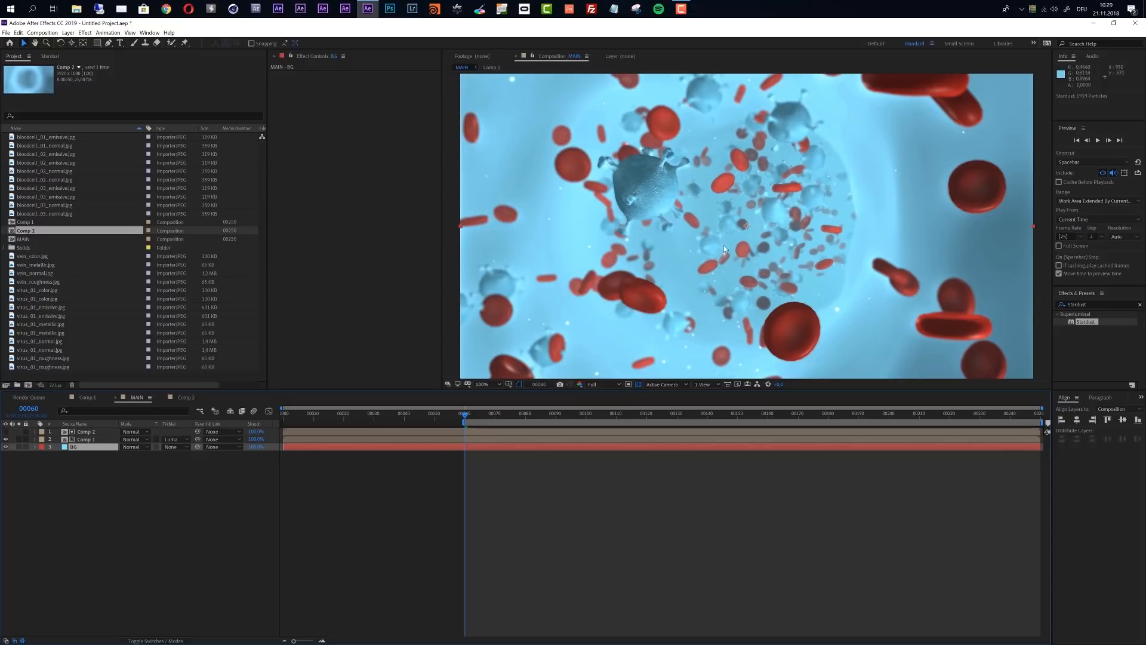
Compare the composite by removing Comp 1's track matte and restoring Luma Matte "Comp 2"
click(174, 439)
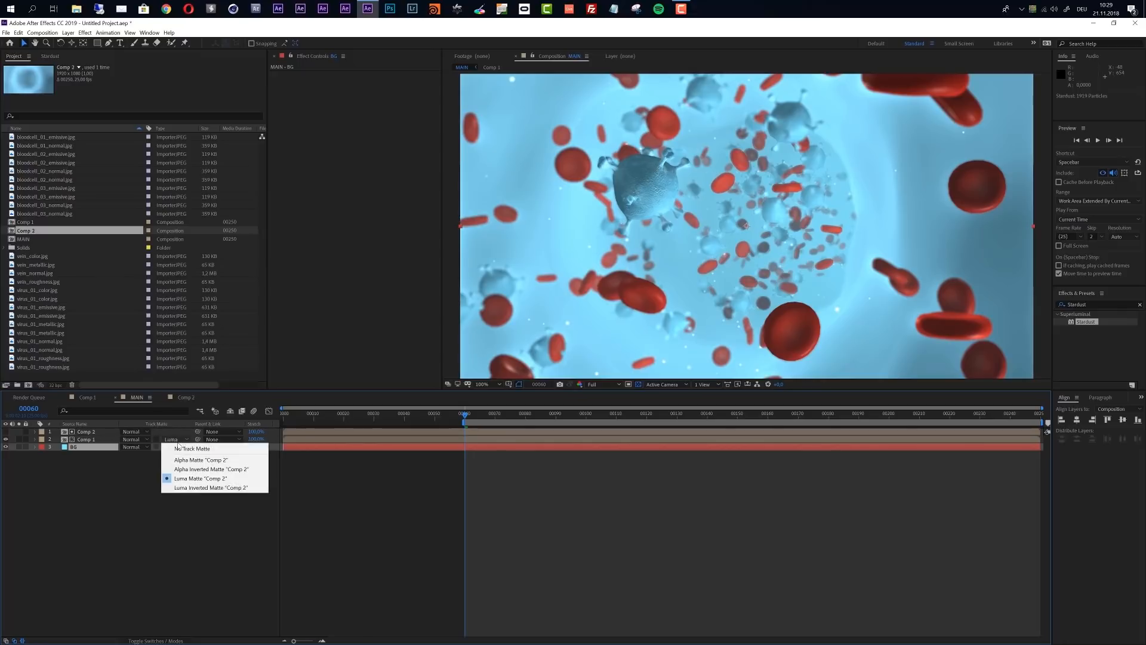
click(182, 452)
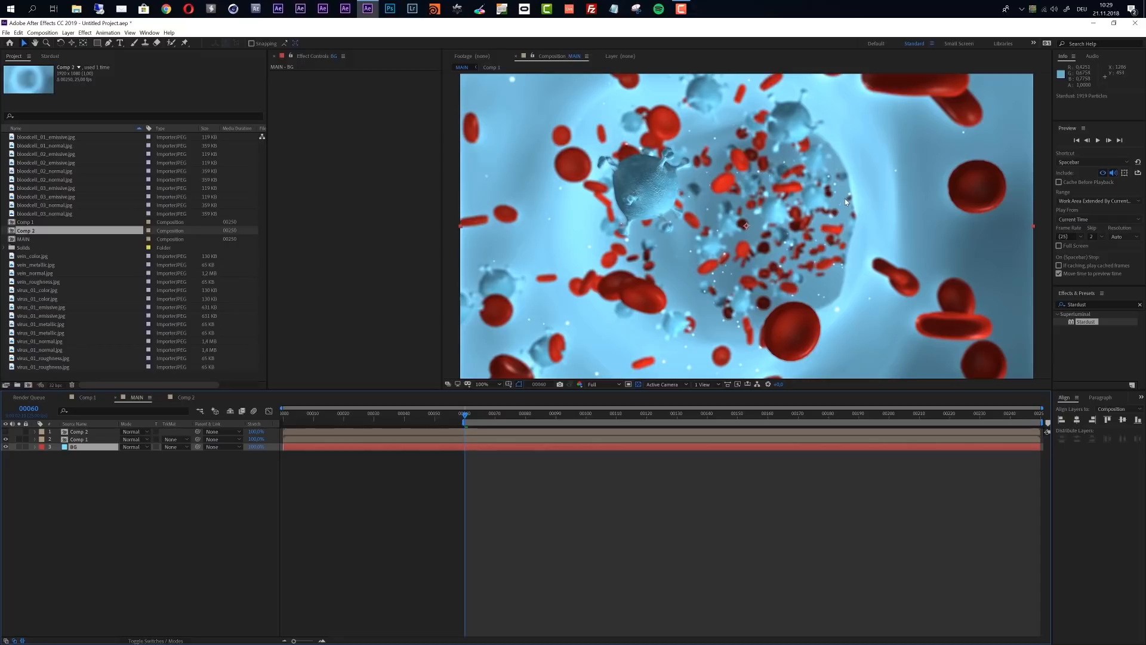
click(176, 439)
click(185, 477)
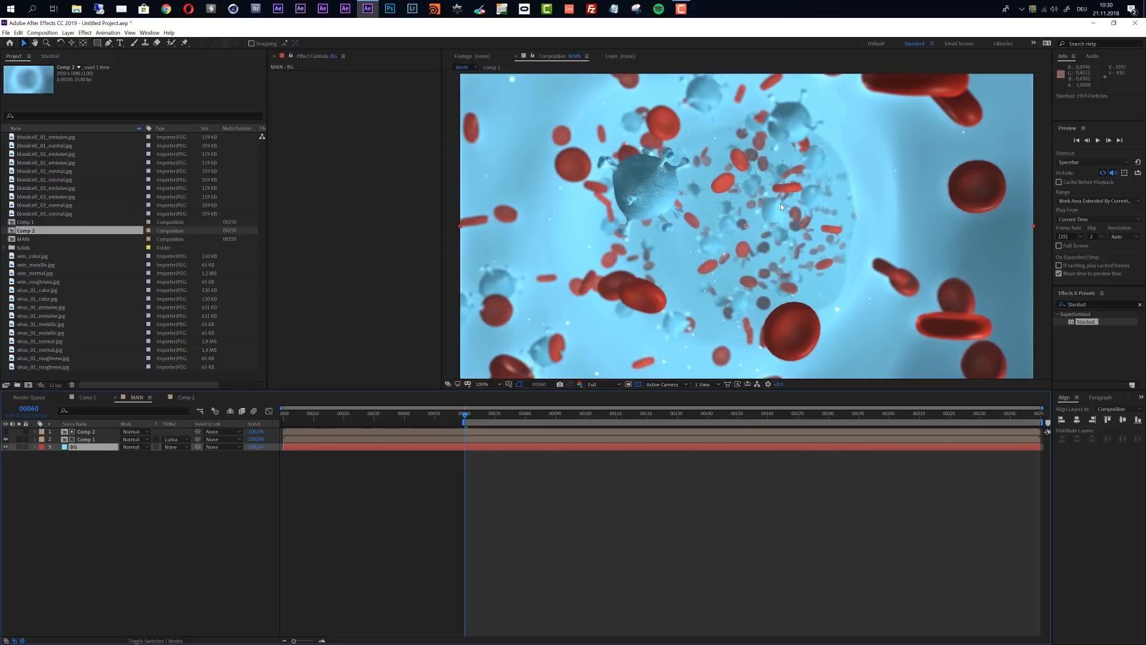
Find the Fill effect and apply it to the BG solid
key(comma)
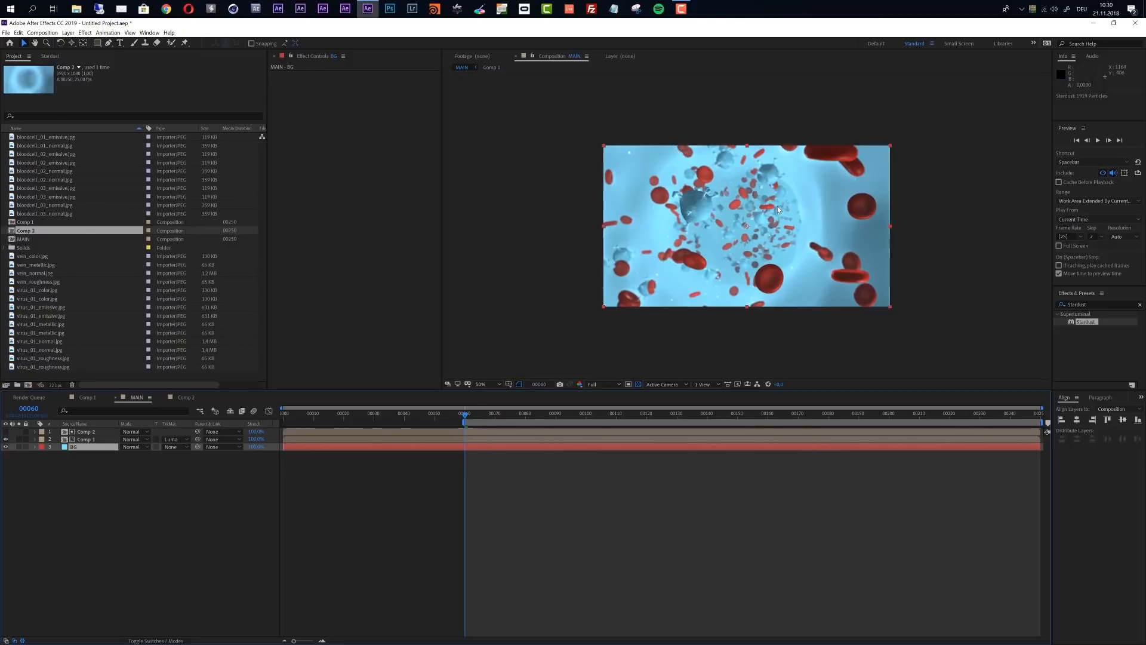
click(88, 450)
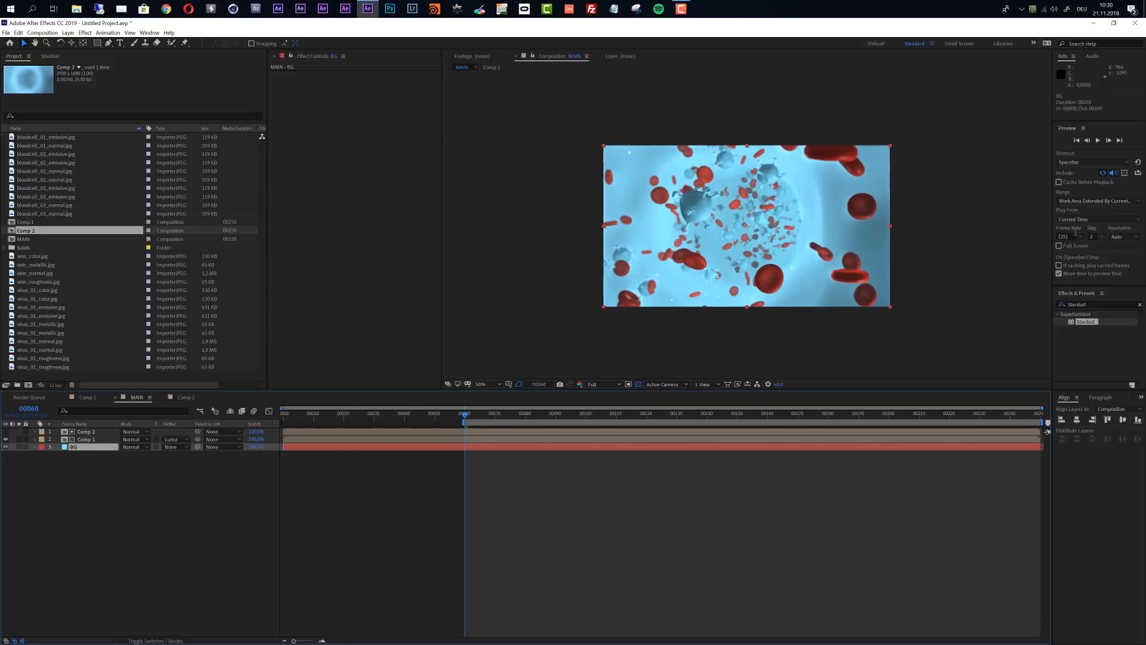
click(1091, 305)
text(fill)
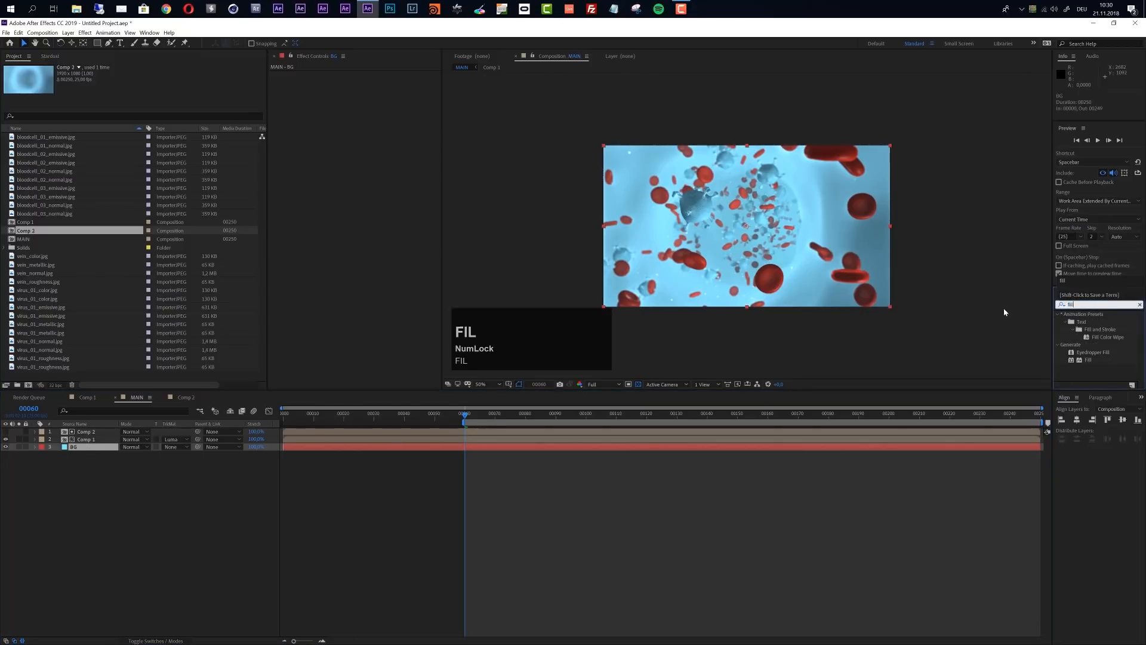
drag(1091, 361, 92, 454)
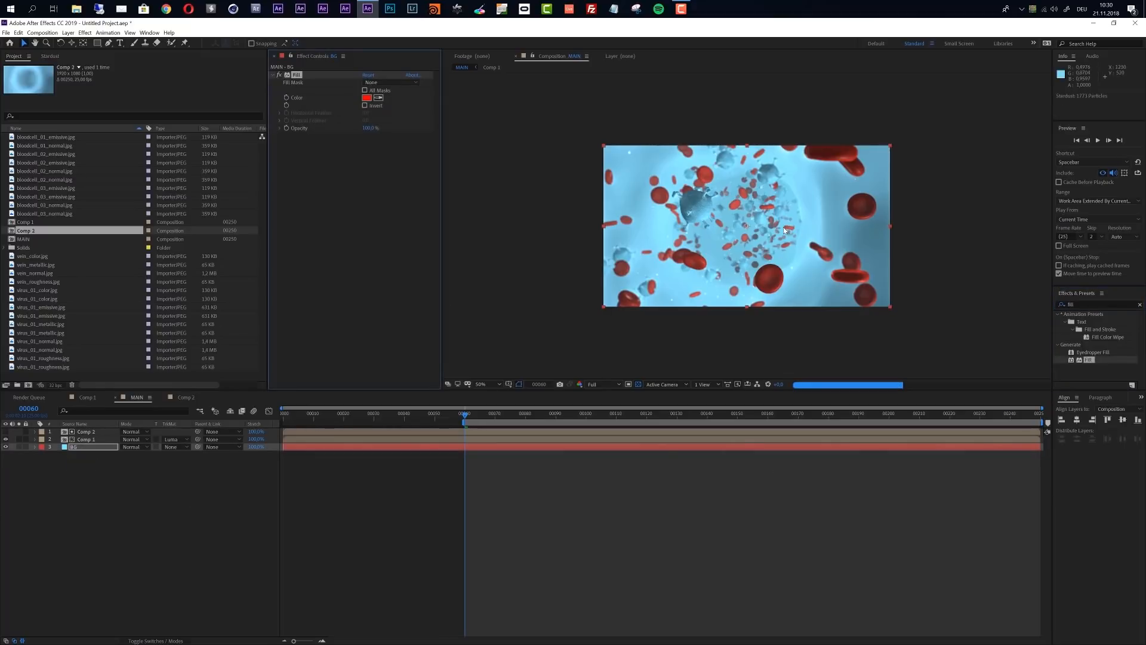
key(slash)
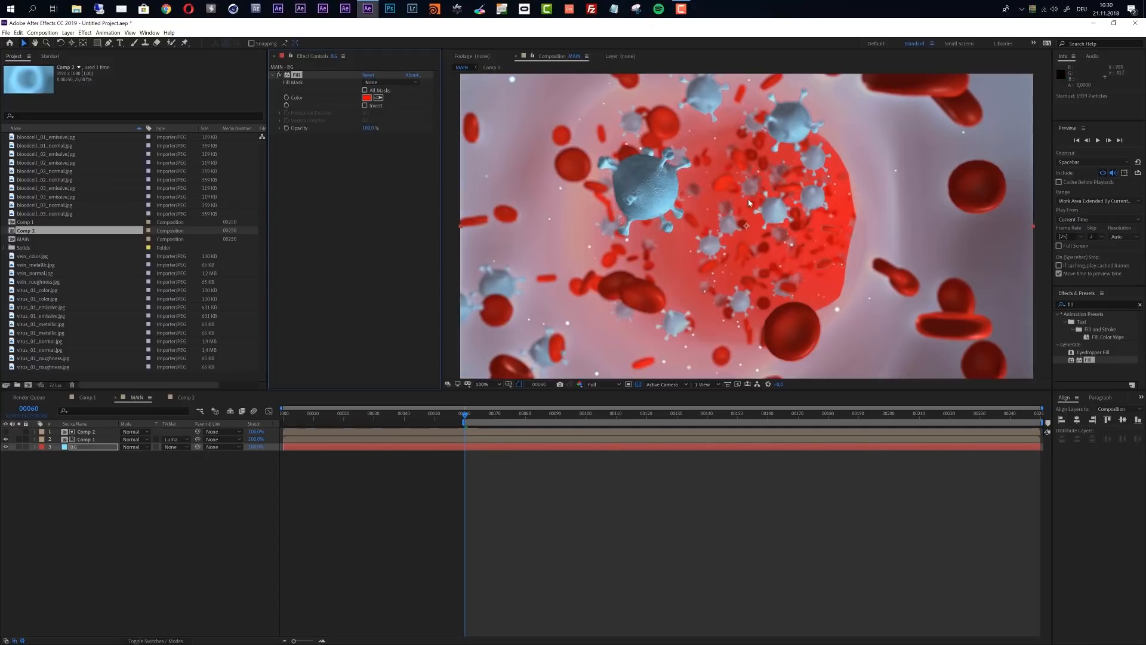
Sample a blue from the scene for the BG layer's Fill colour and make it slightly brighter and more saturated
click(377, 97)
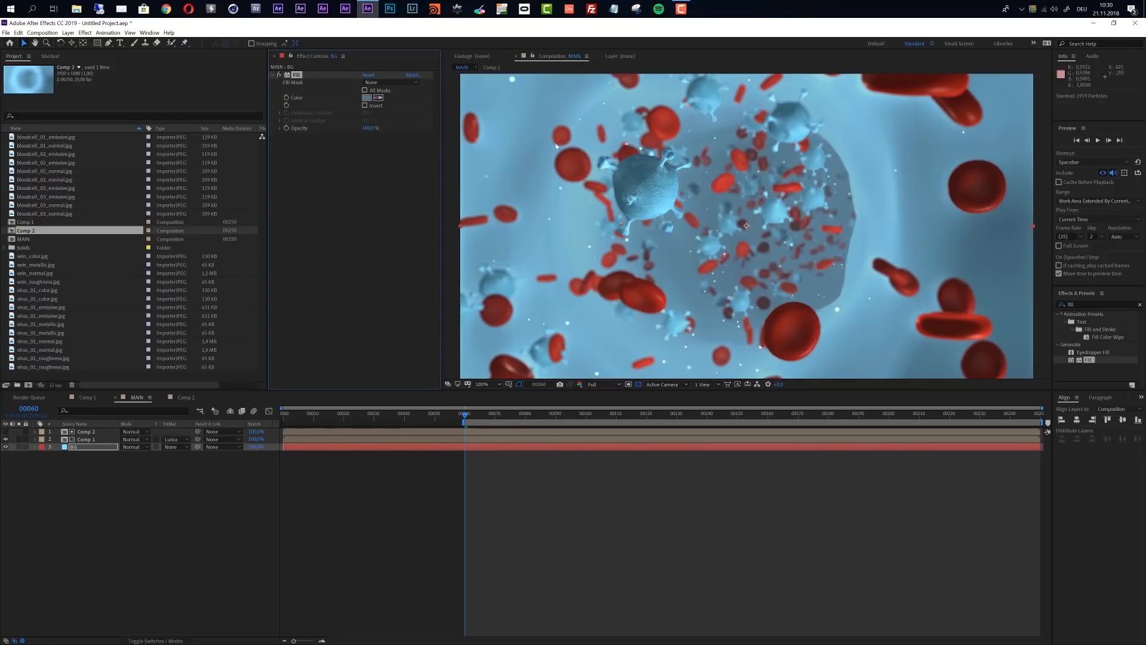
click(366, 98)
drag(517, 145, 518, 136)
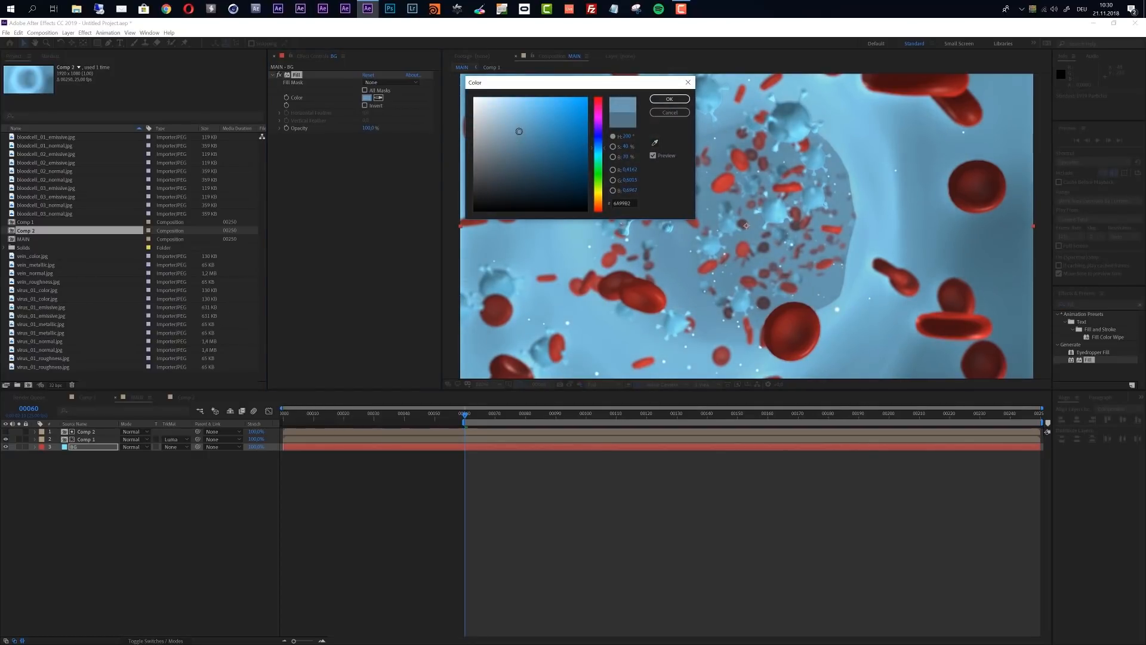
drag(518, 131, 528, 130)
click(669, 100)
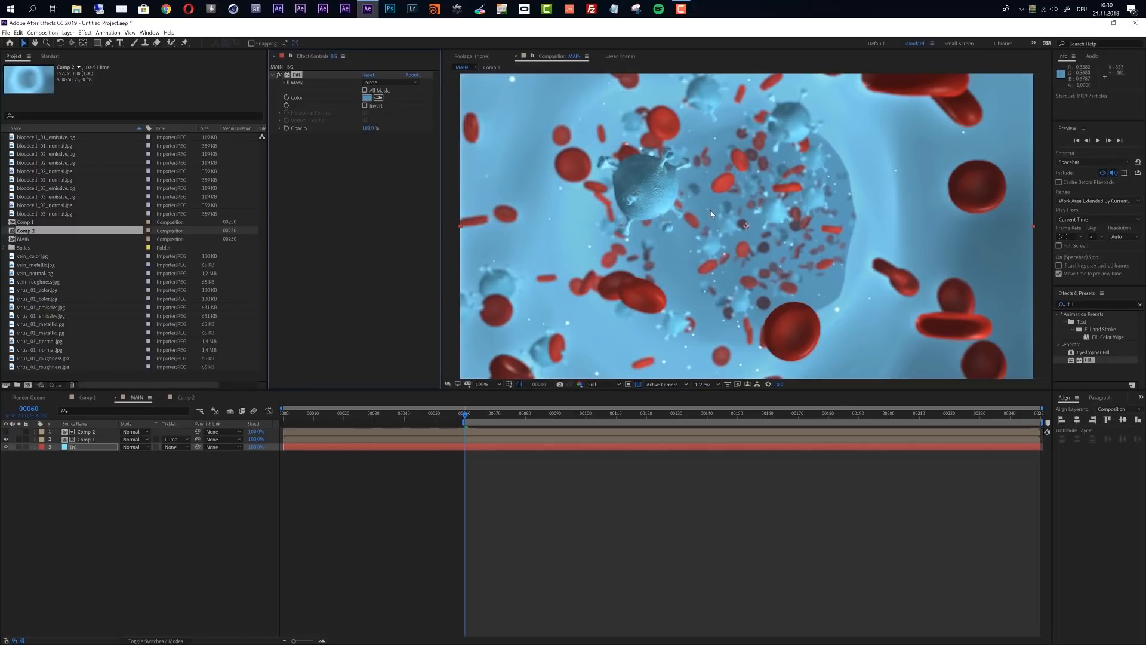
In Comp 2, set Stardust's clipping Max Distance to 4000 and raise it further to 4500
click(178, 397)
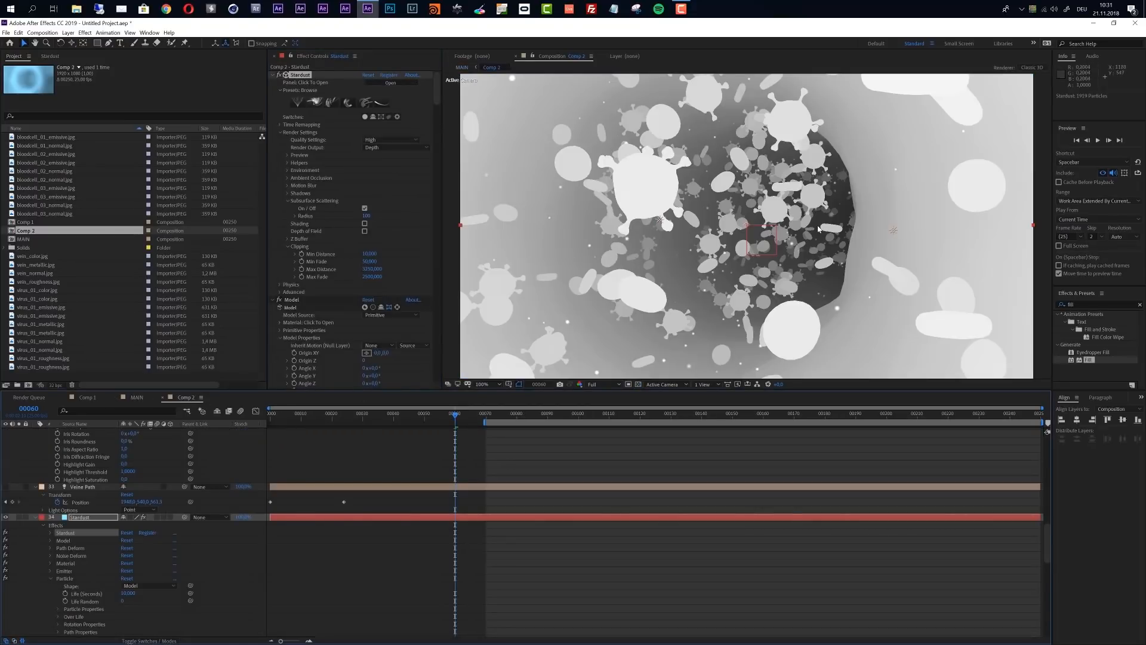
click(371, 269)
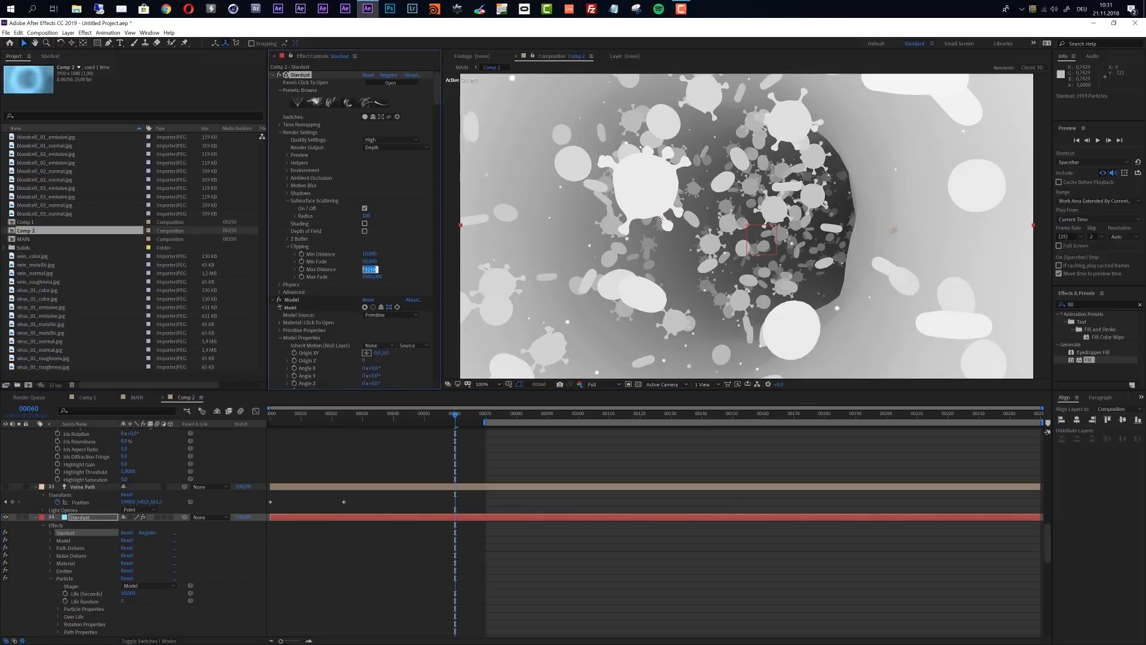
text(4000)
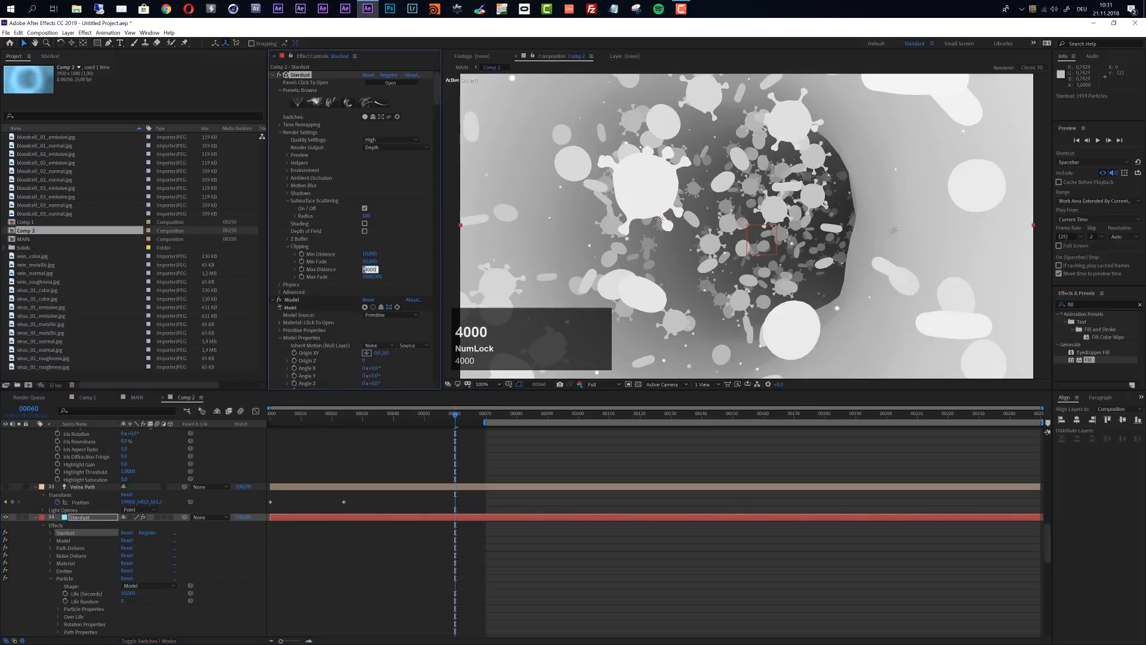
click(410, 210)
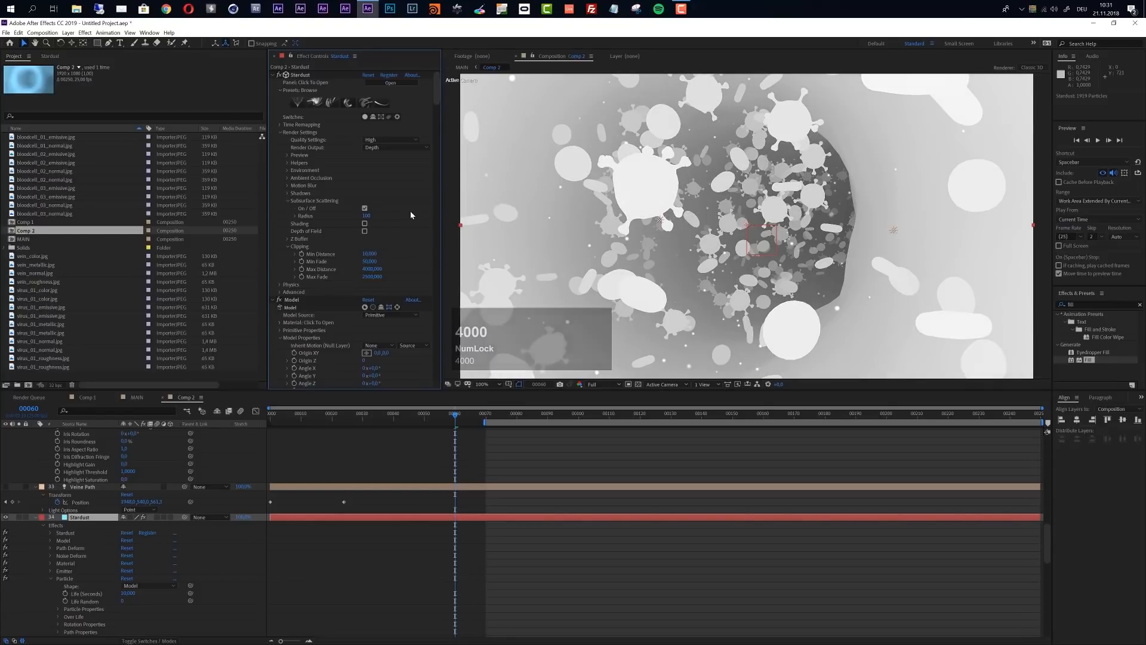
click(370, 269)
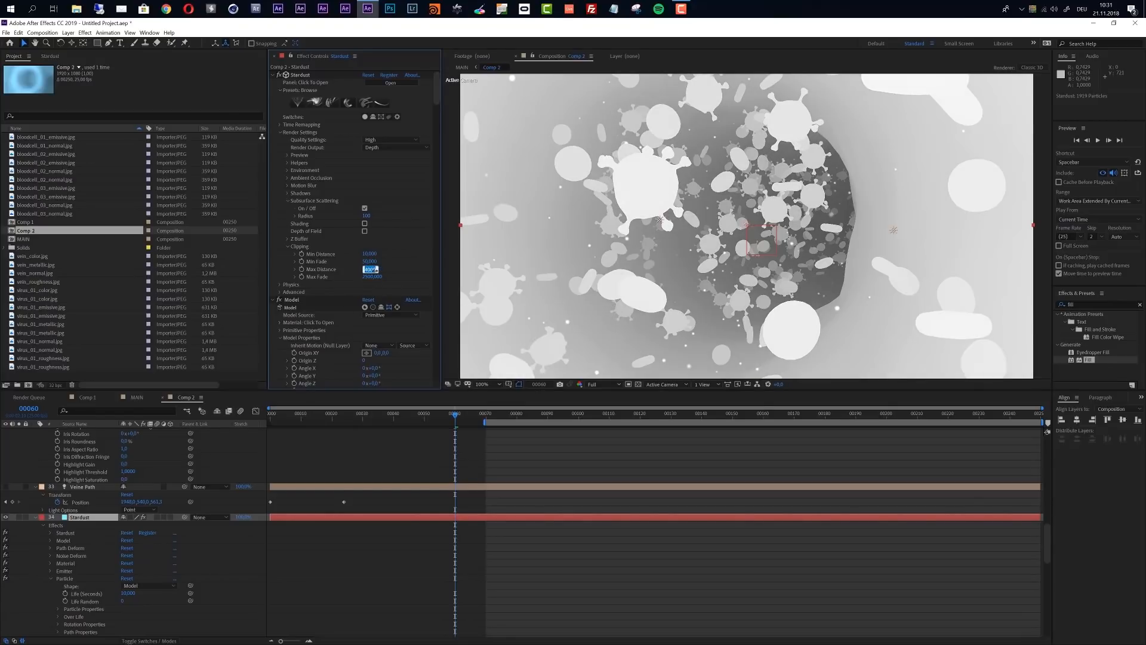
text(4500)
key(Return)
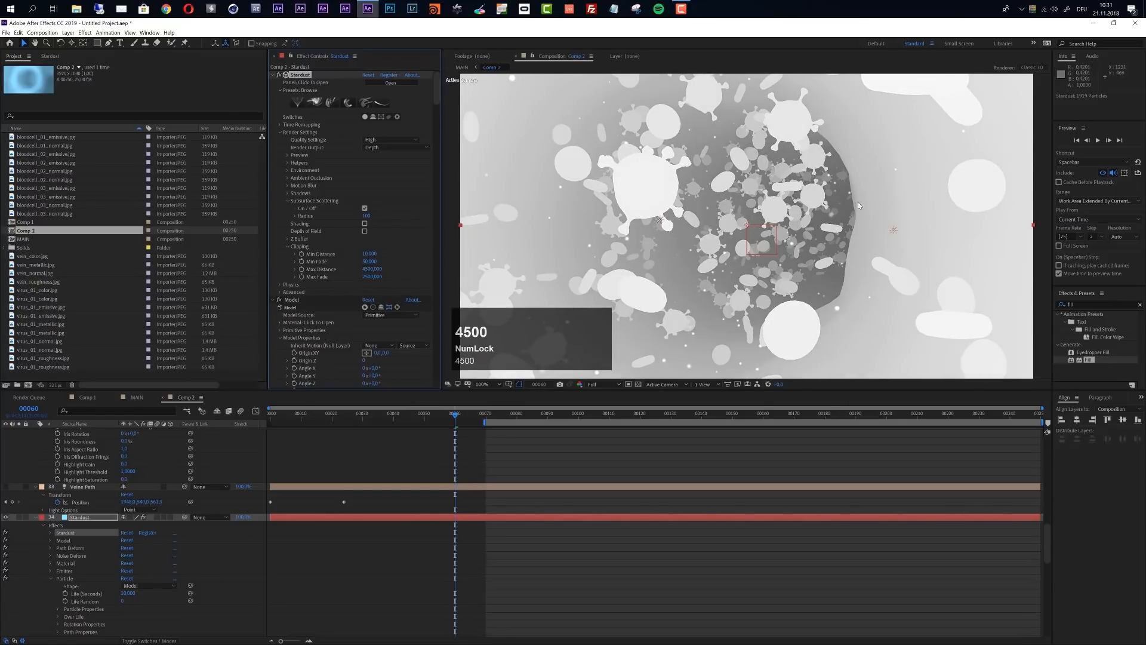
Add an adjustment layer to the MAIN composition and place it above Comp 2 at the top of the layer stack
click(136, 397)
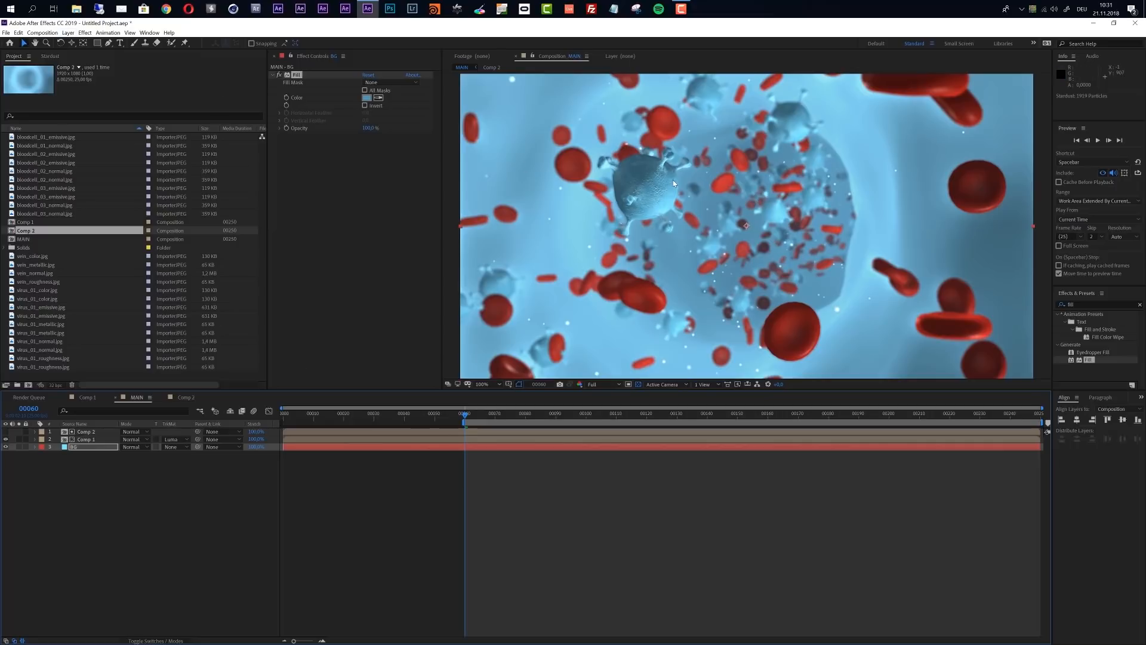
click(69, 33)
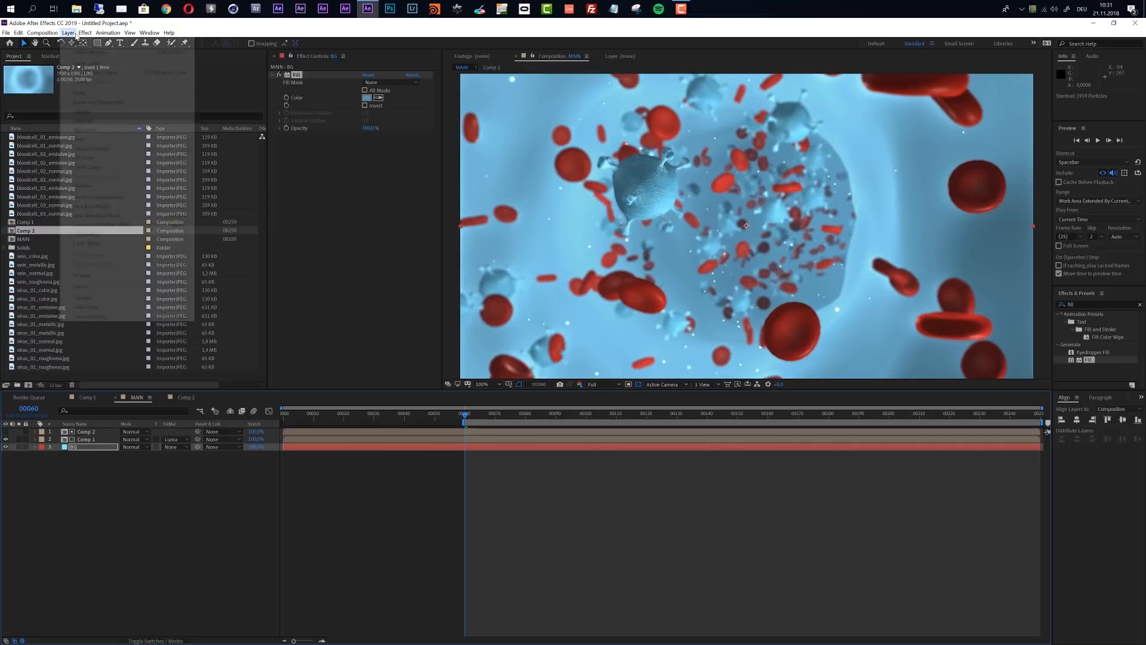
mouse_move(72, 43)
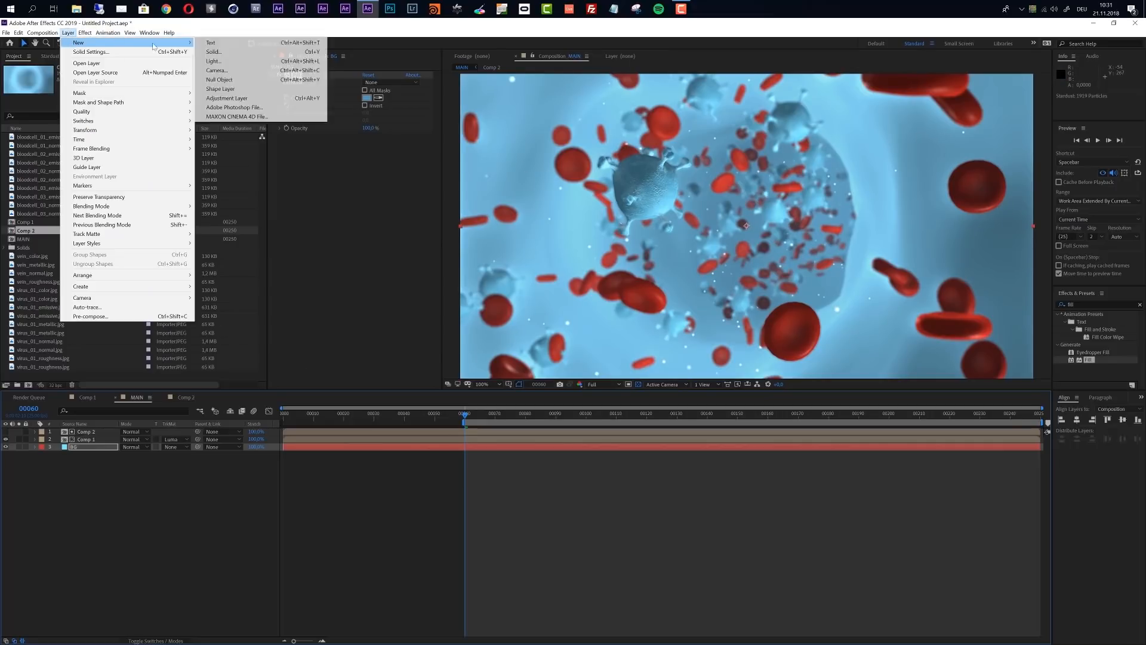
click(227, 101)
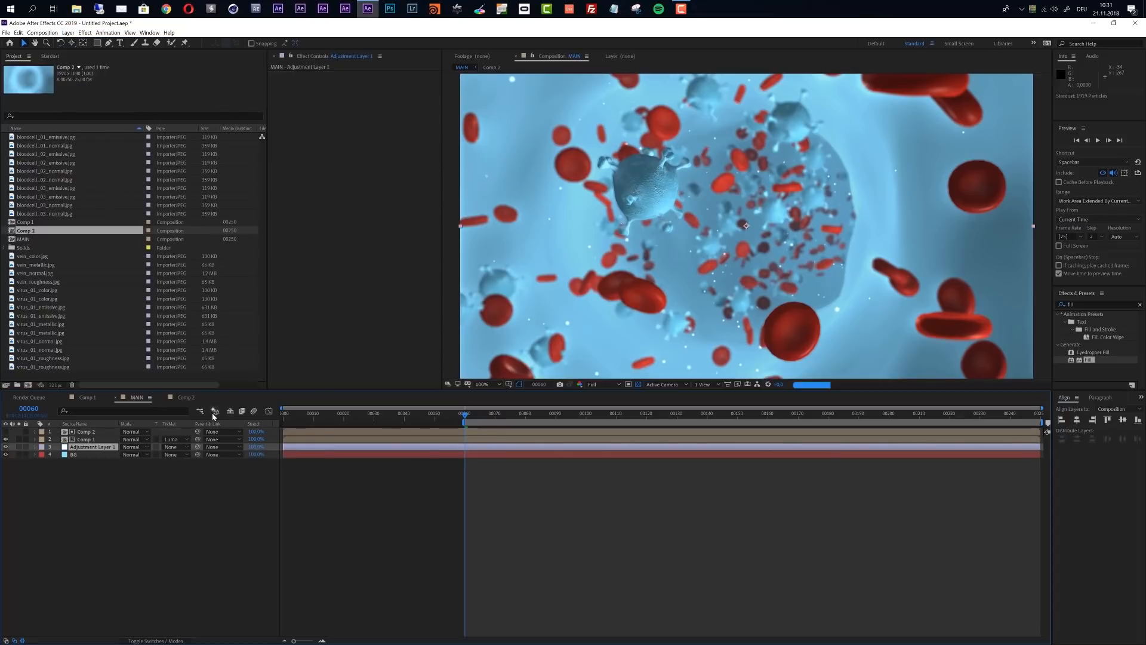
drag(75, 449, 84, 428)
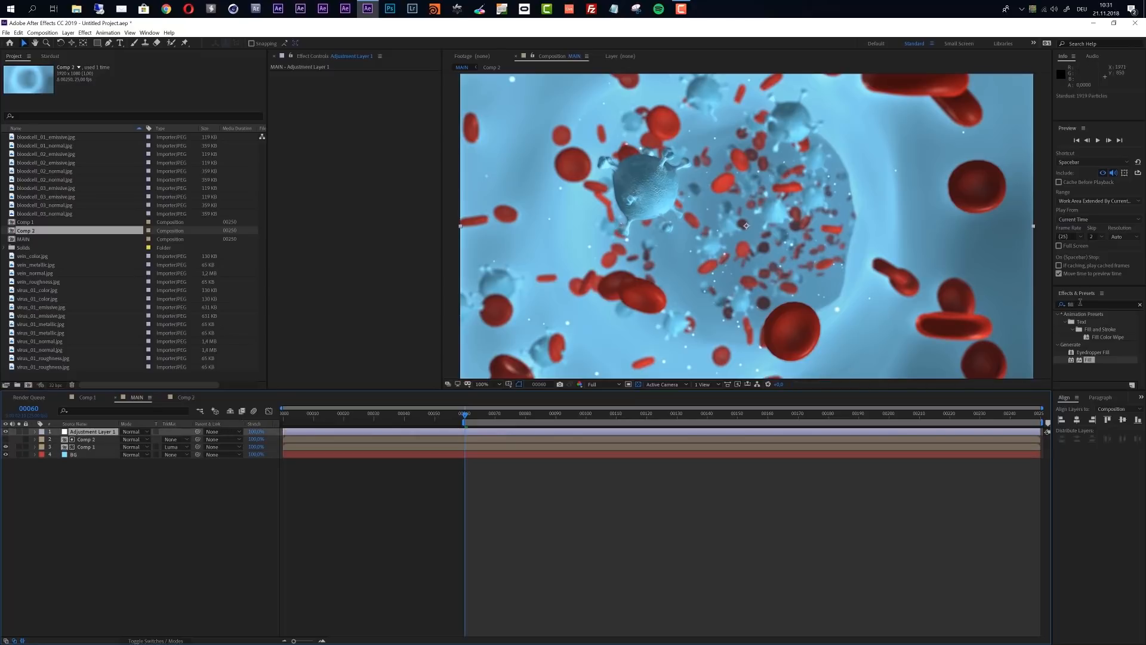
Find the Lumetri Color effect and apply it to the adjustment layer
click(1079, 303)
text(lumetri)
drag(1100, 321, 380, 435)
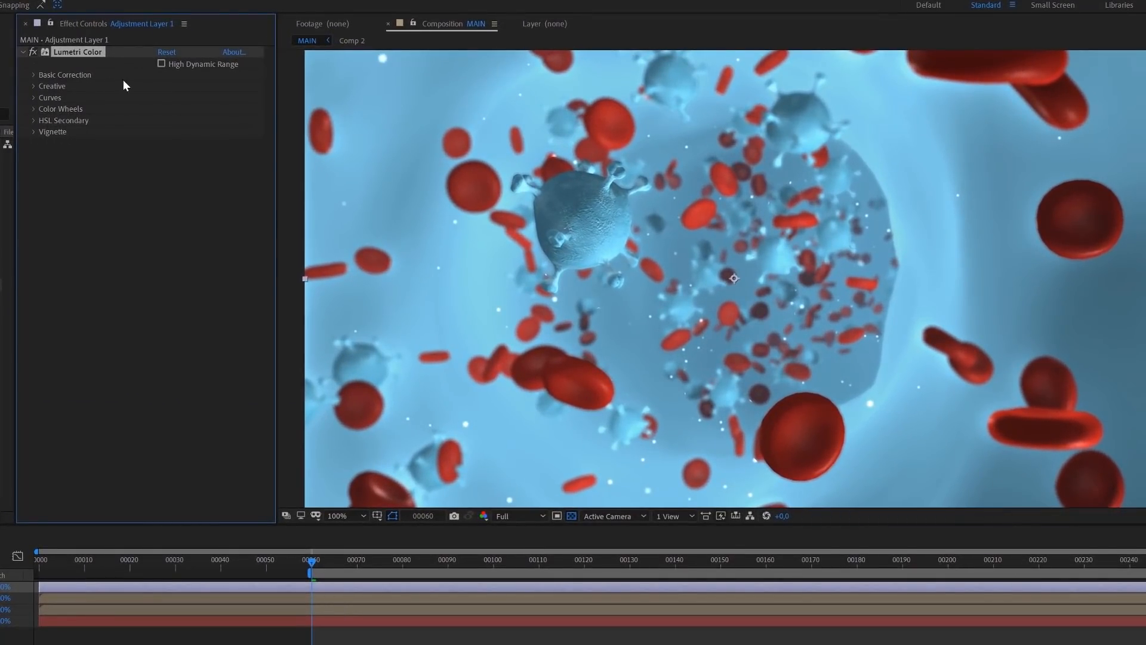
Set Lumetri Color's Basic Correction exposure to 0.3 and contrast to 15 on the adjustment layer
click(35, 74)
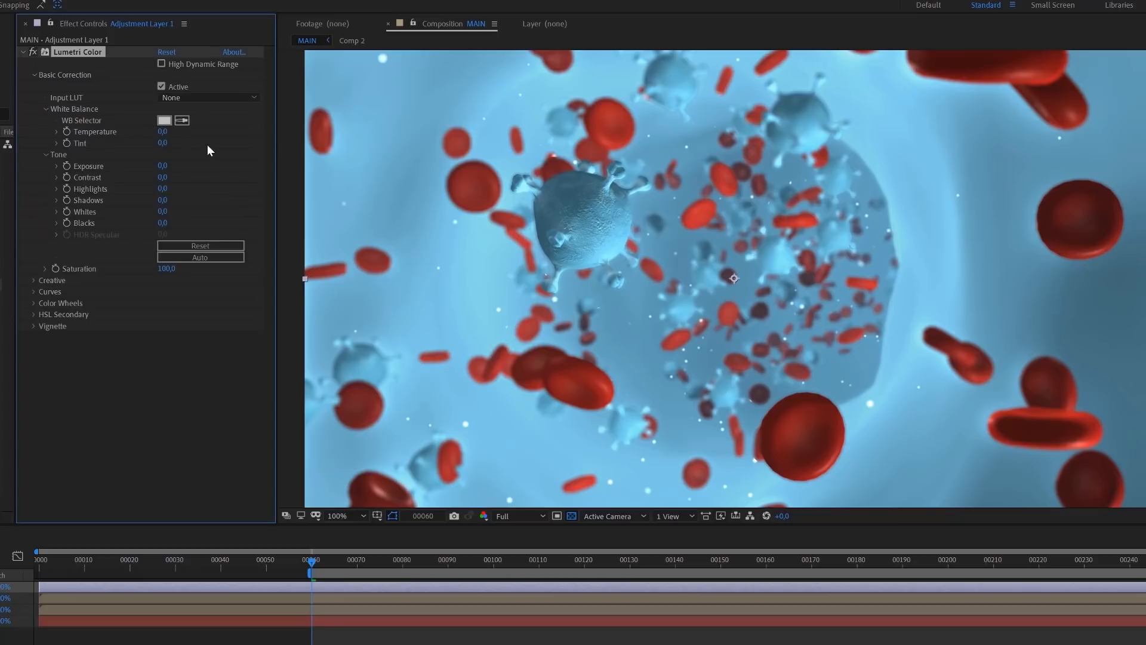
click(161, 167)
text(0,3)
click(222, 190)
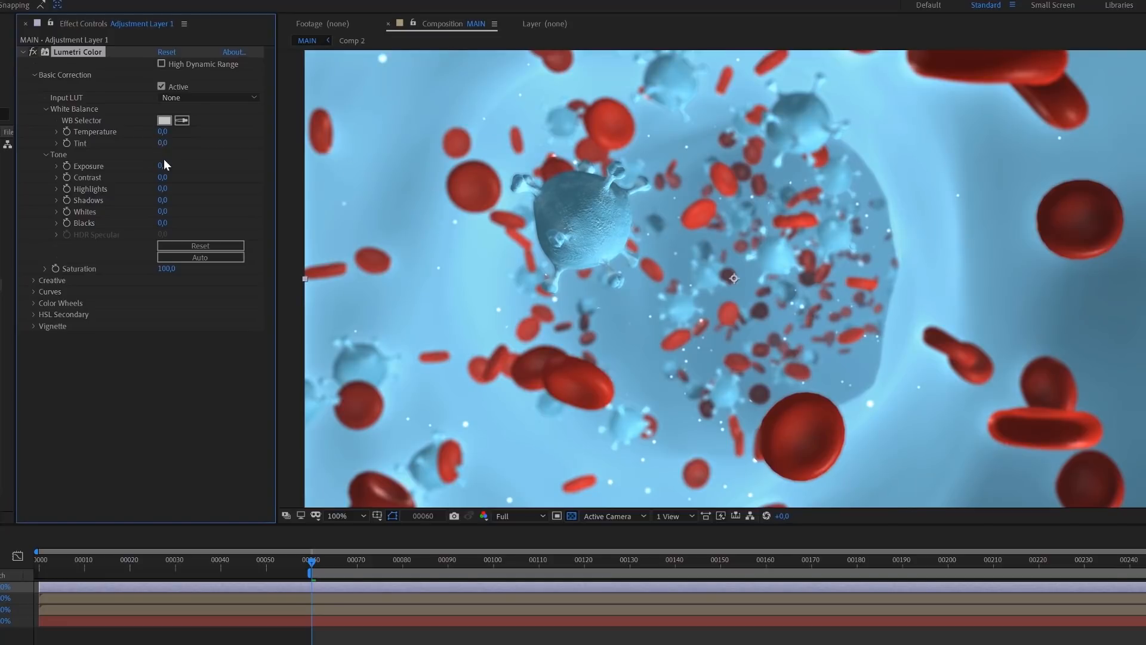
click(162, 177)
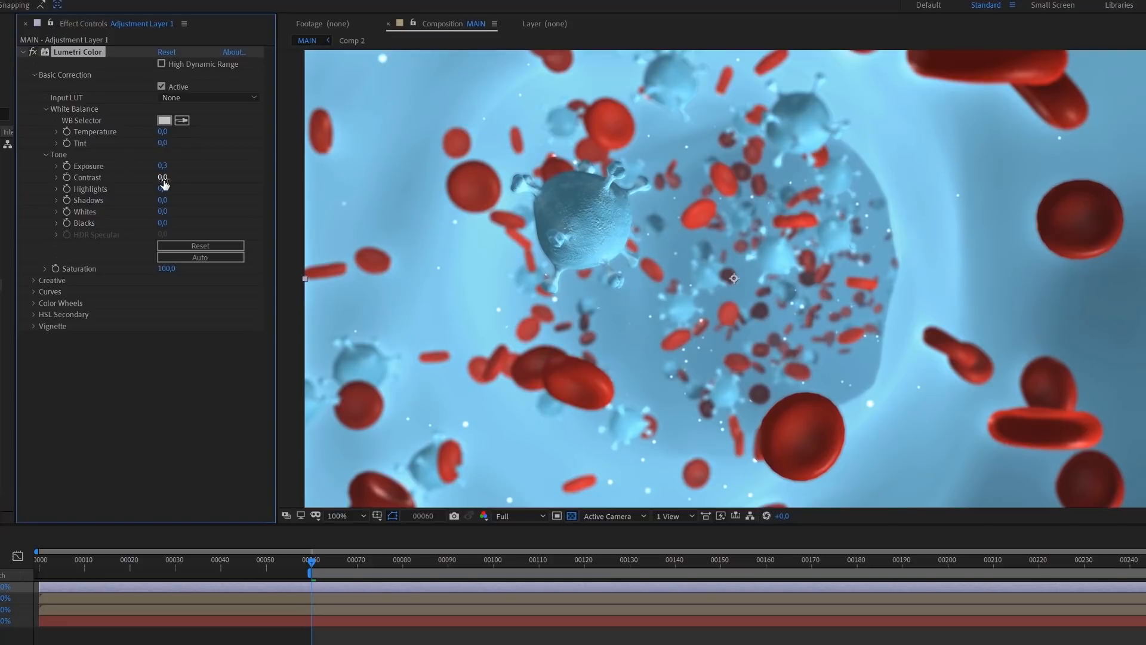
text(15)
click(213, 184)
scroll(881, 281, down, 1)
scroll(881, 283, up, 1)
Apply the SL BLUE INTENSE creative look at an intensity of 50 and compare the image with Lumetri Color off and on
click(35, 280)
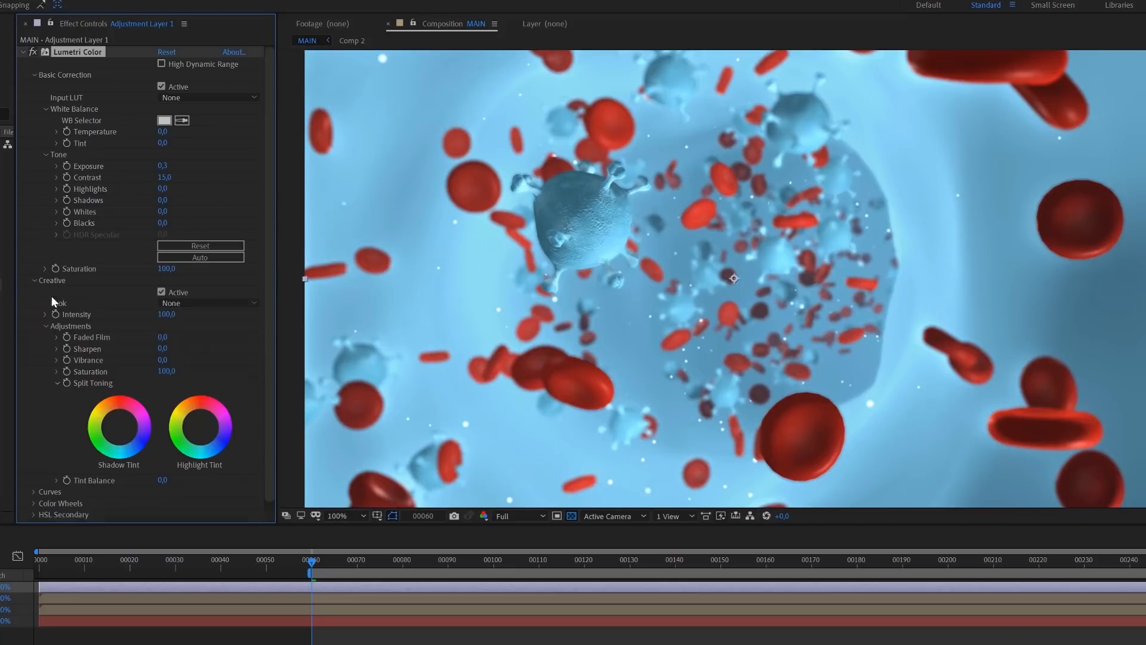
click(205, 302)
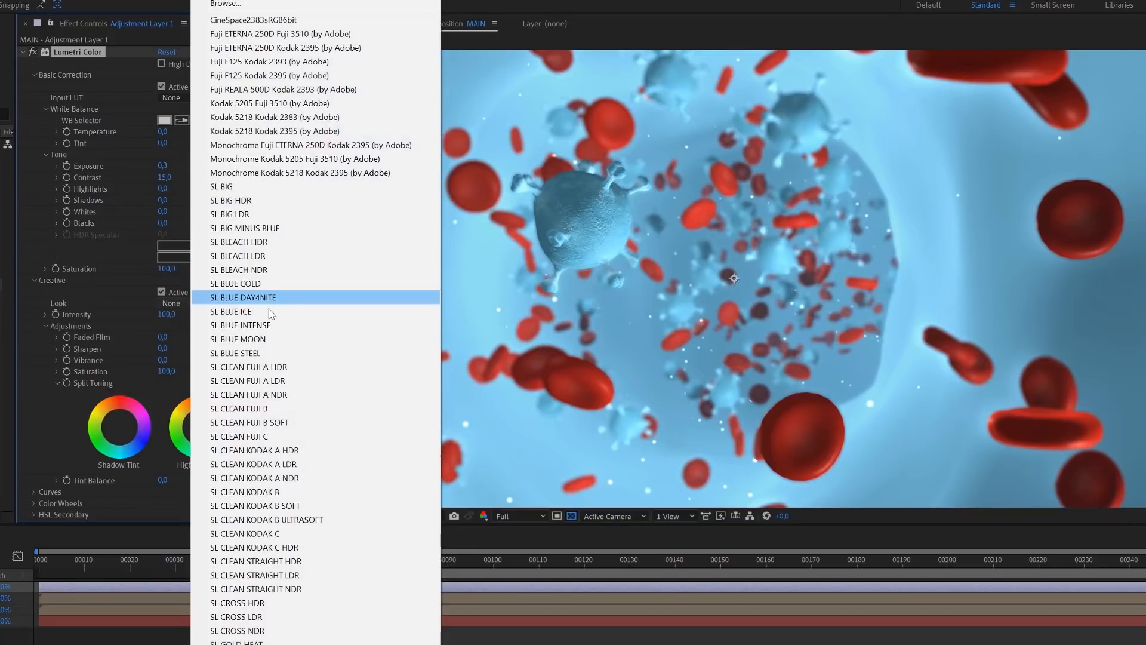
click(269, 327)
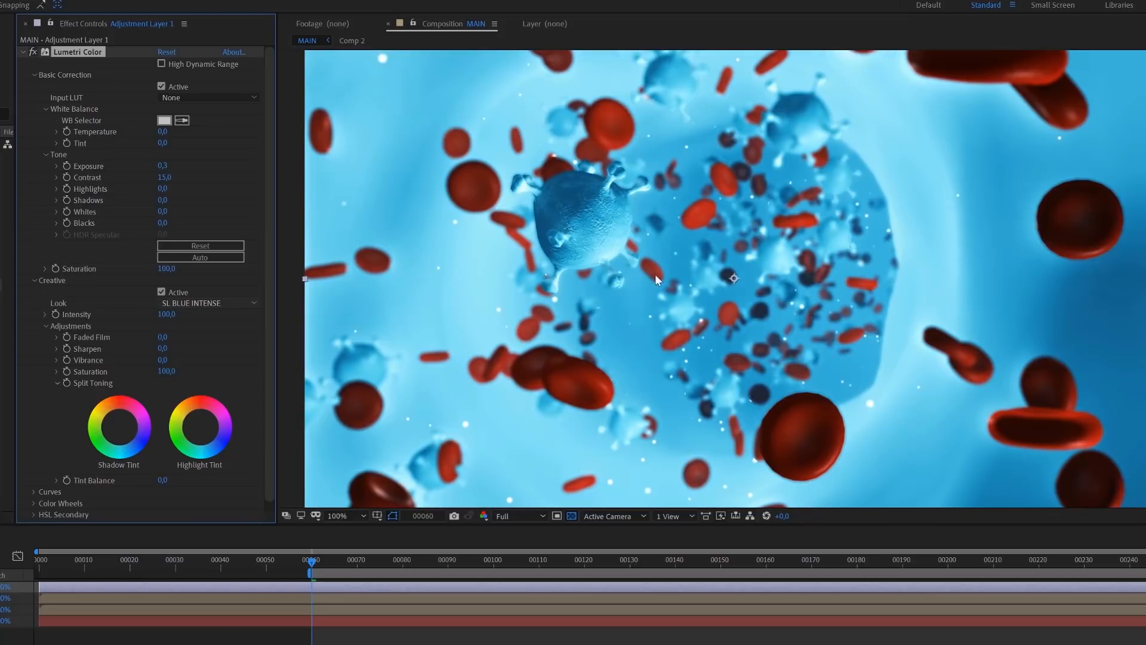
click(166, 314)
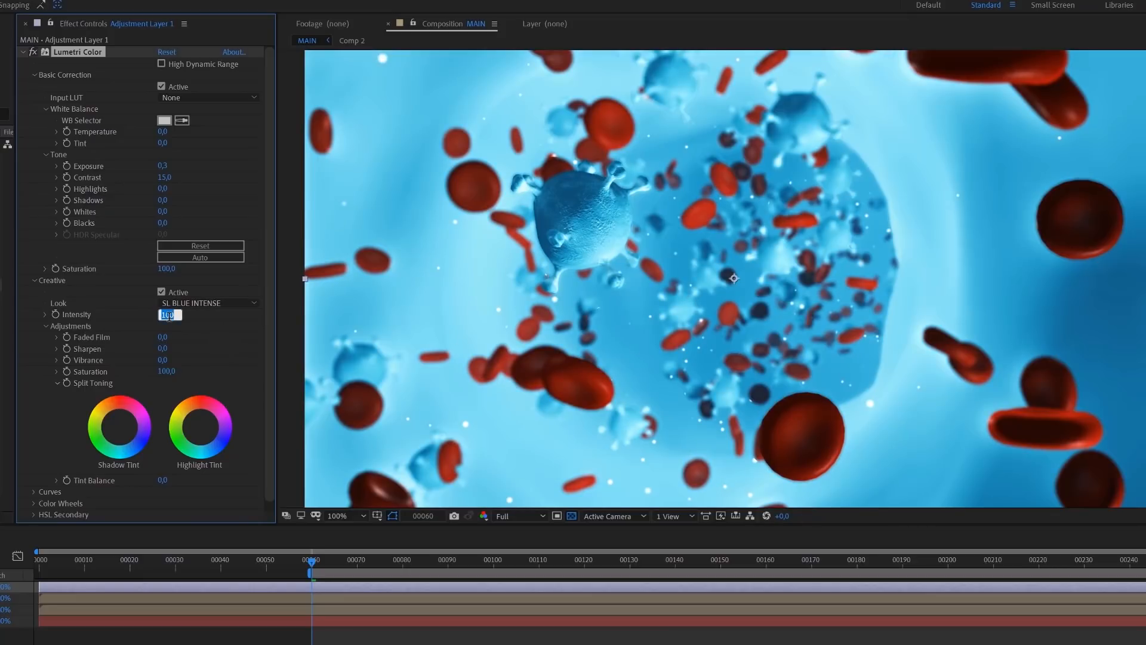
text(50)
key(Return)
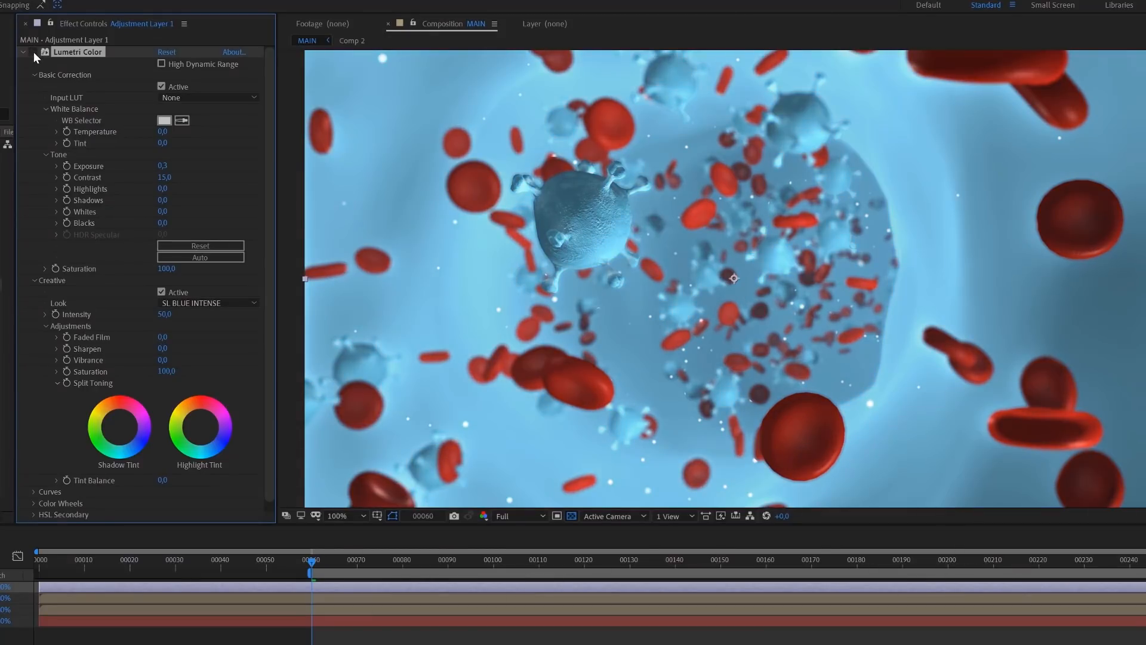
click(33, 52)
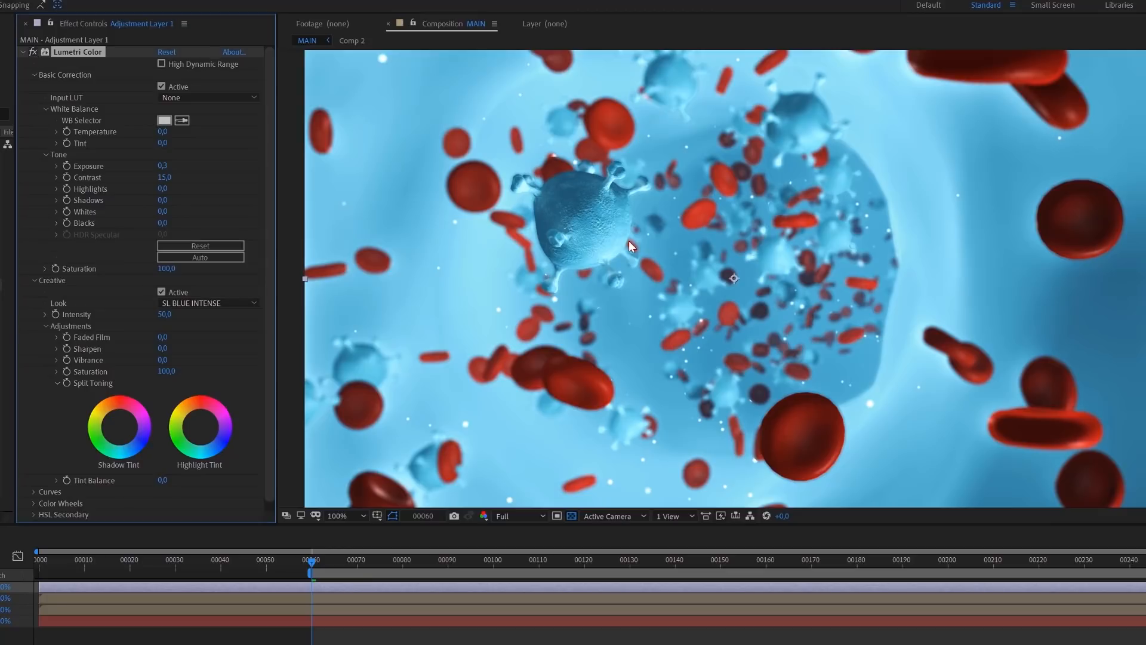
scroll(807, 263, down, 1)
scroll(807, 263, up, 1)
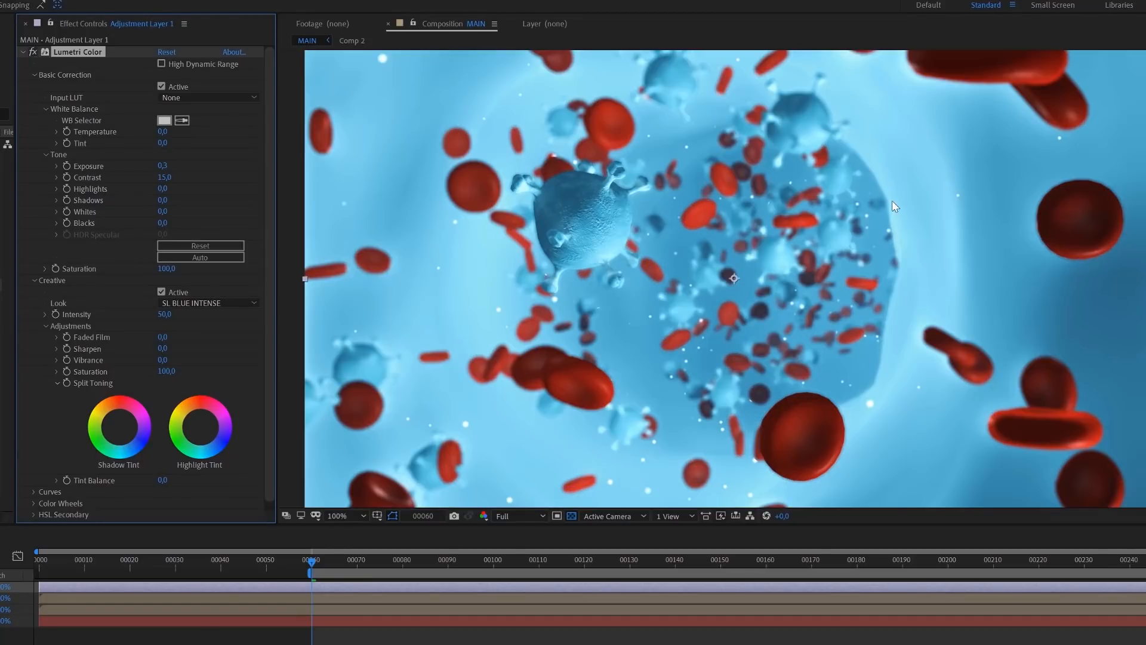